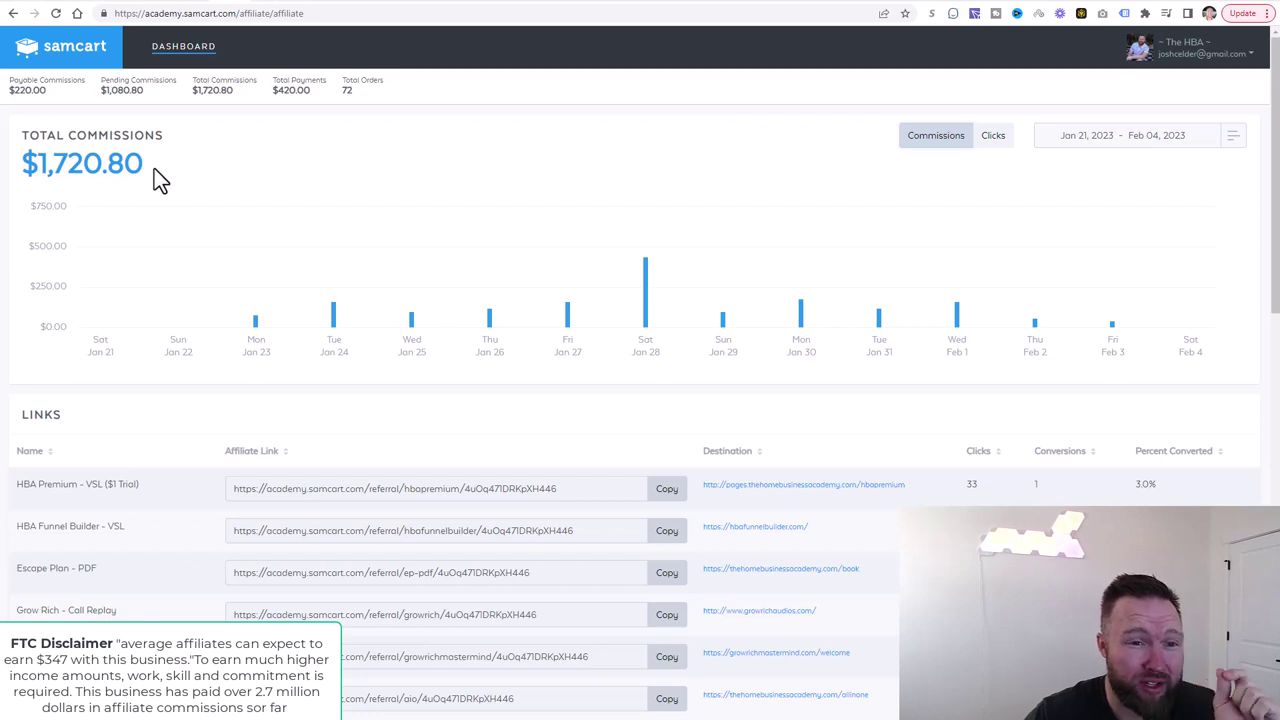
# Step: Open the Multiple Income Funnel commissions page, highlight the net total of the pending commissions and review the earlier commission entries
pyautogui.click(190, 4)
pyautogui.moveTo(684, 340); pyautogui.dragTo(591, 329)
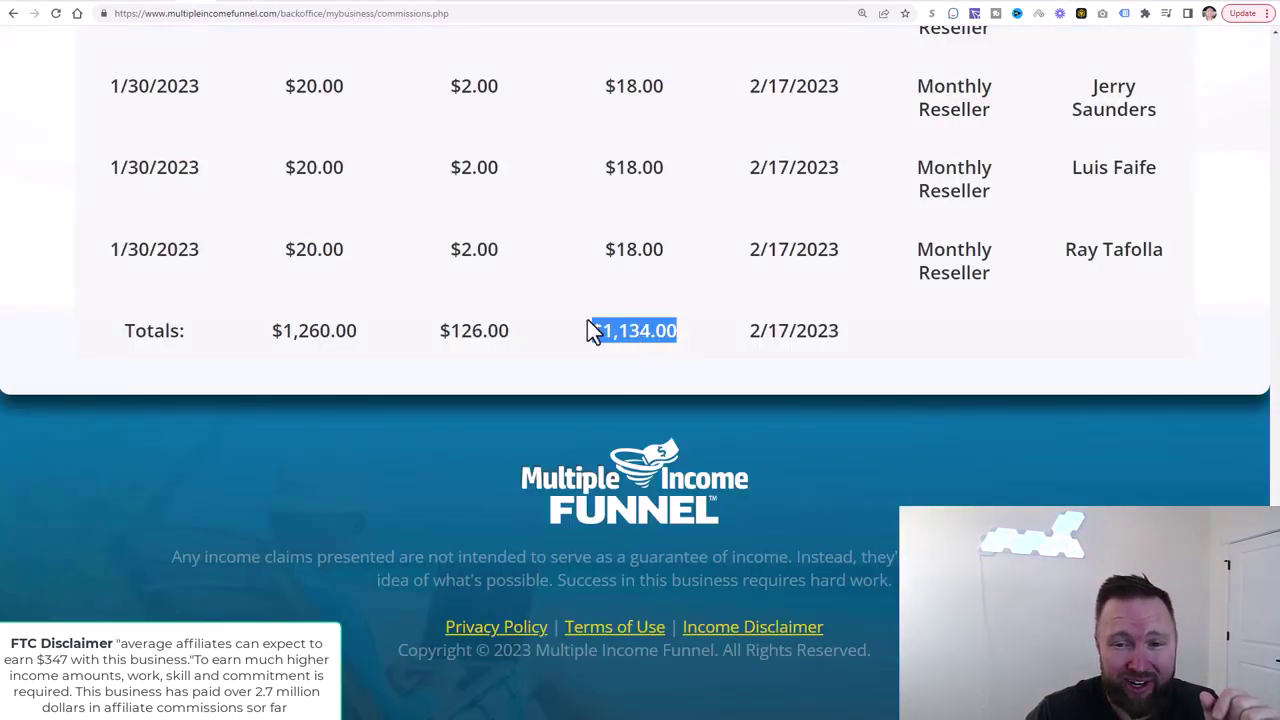
pyautogui.scroll(3, 669, 440)
pyautogui.scroll(15, 669, 440)
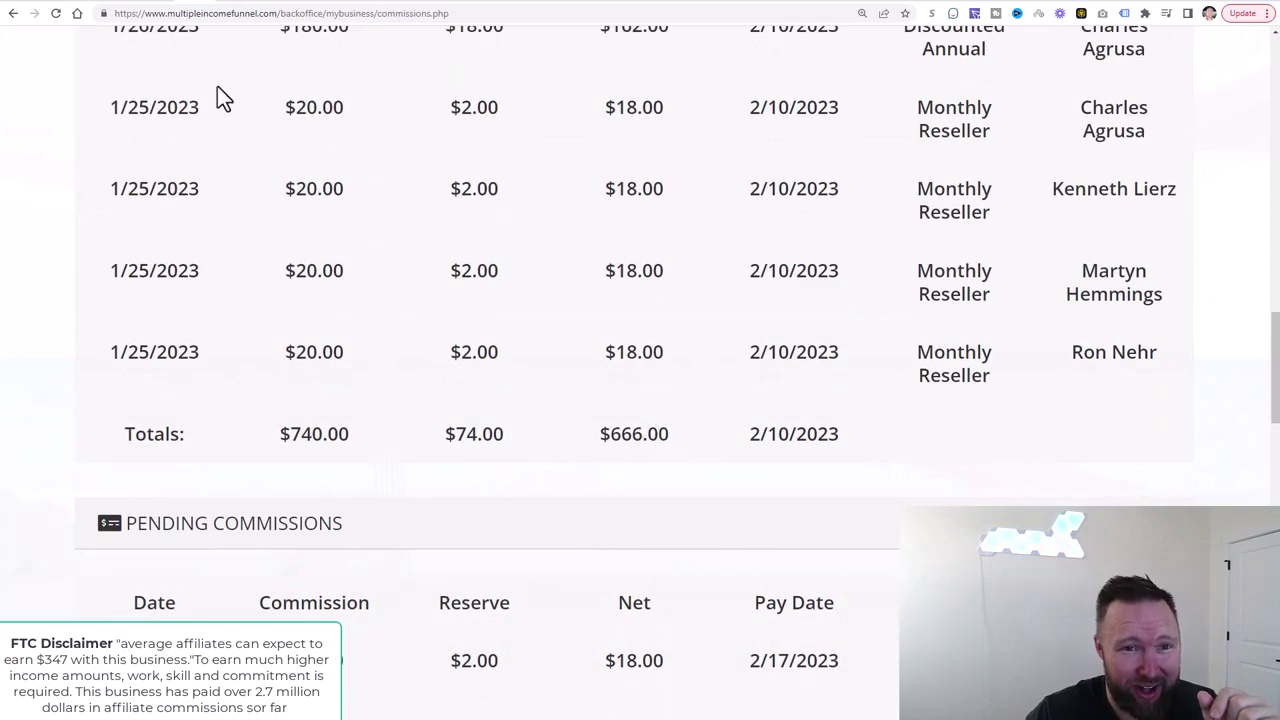
# Step: Open the My Lead Gen Secret referral page and highlight the total earned amount
pyautogui.click(160, 4)
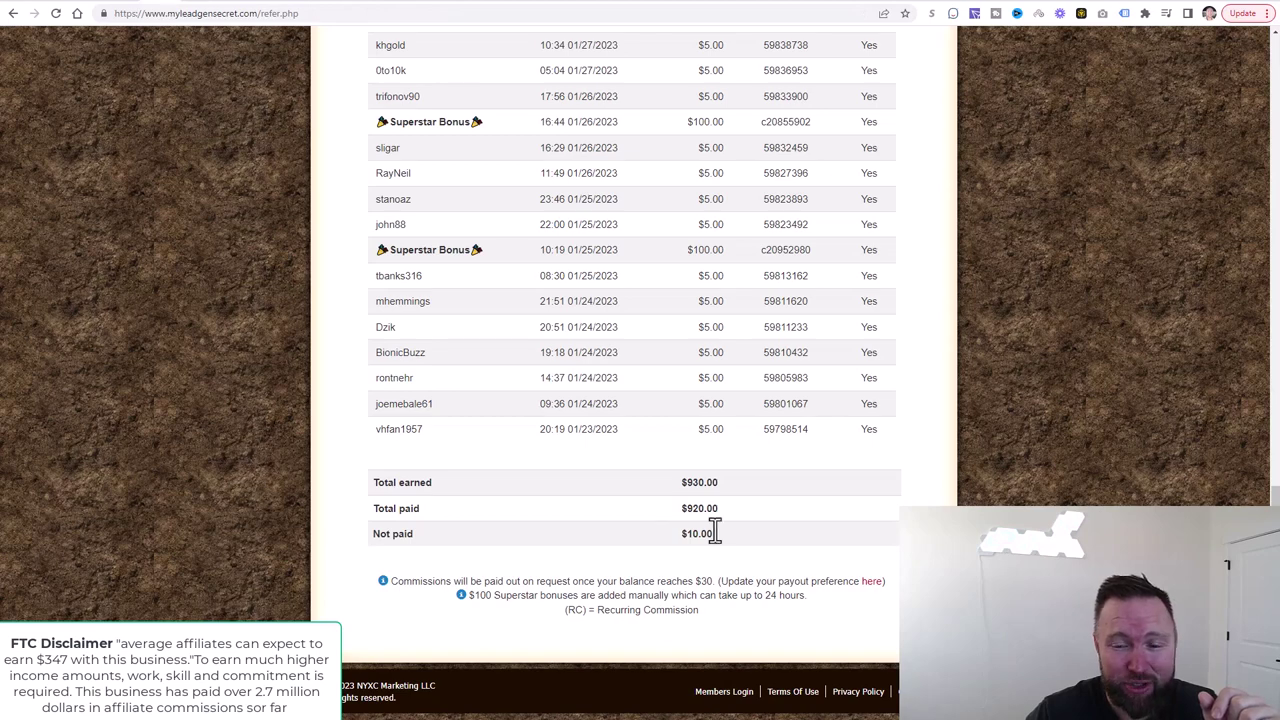
pyautogui.doubleClick(690, 483)
# Step: Review the Stripe reports overview for Jan 23–Feb 3 and the YouTube Studio channel analytics for the same period
pyautogui.click(116, 4)
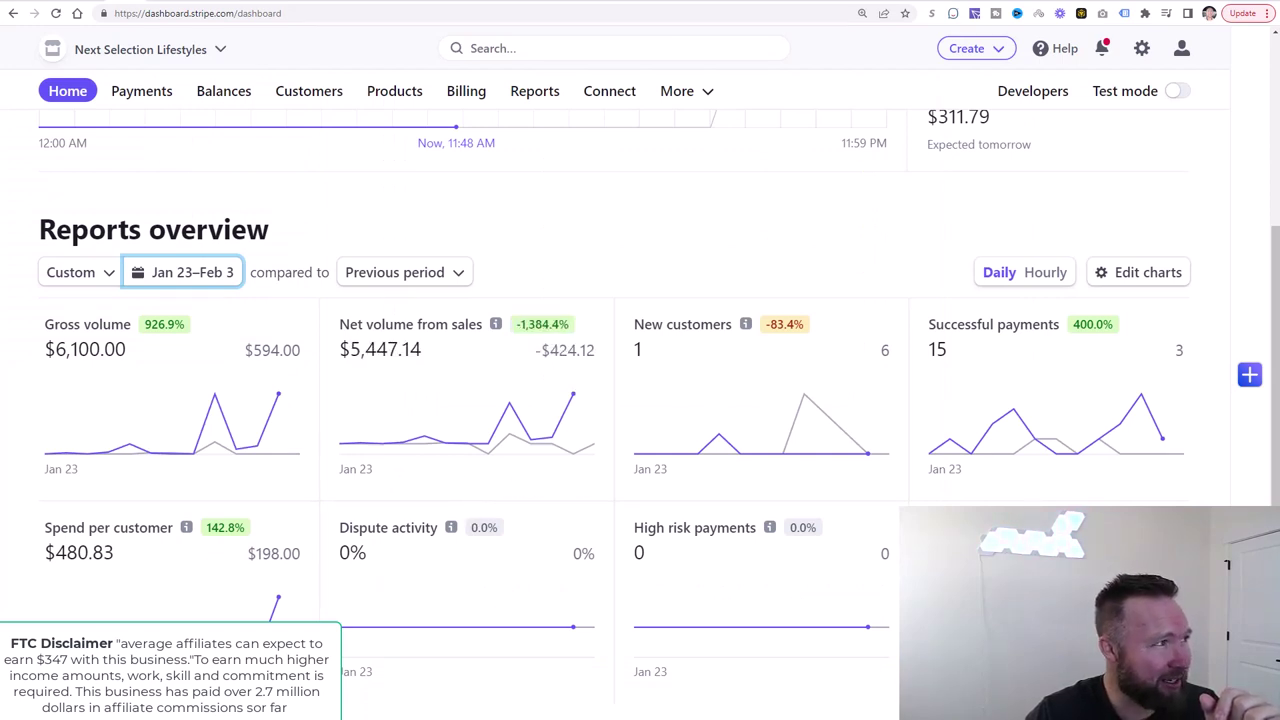
pyautogui.moveTo(0, 66); pyautogui.dragTo(1131, 9)
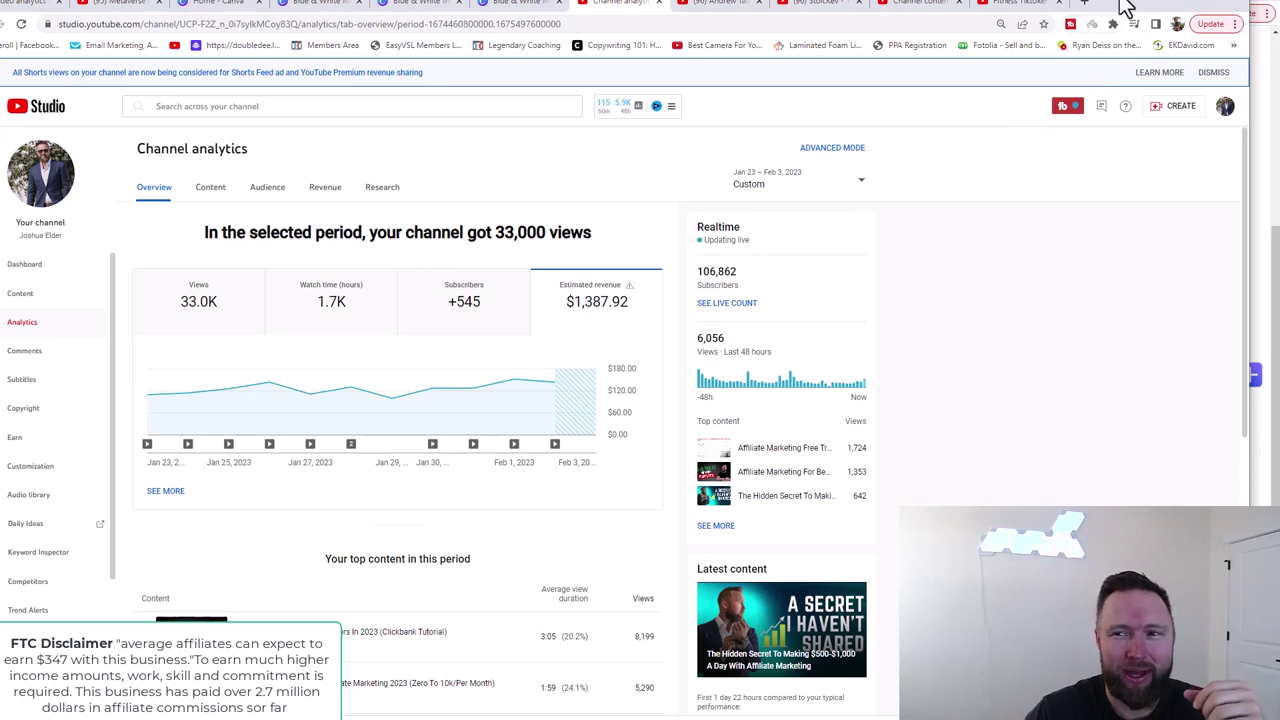
pyautogui.moveTo(1128, 5); pyautogui.dragTo(1070, 8)
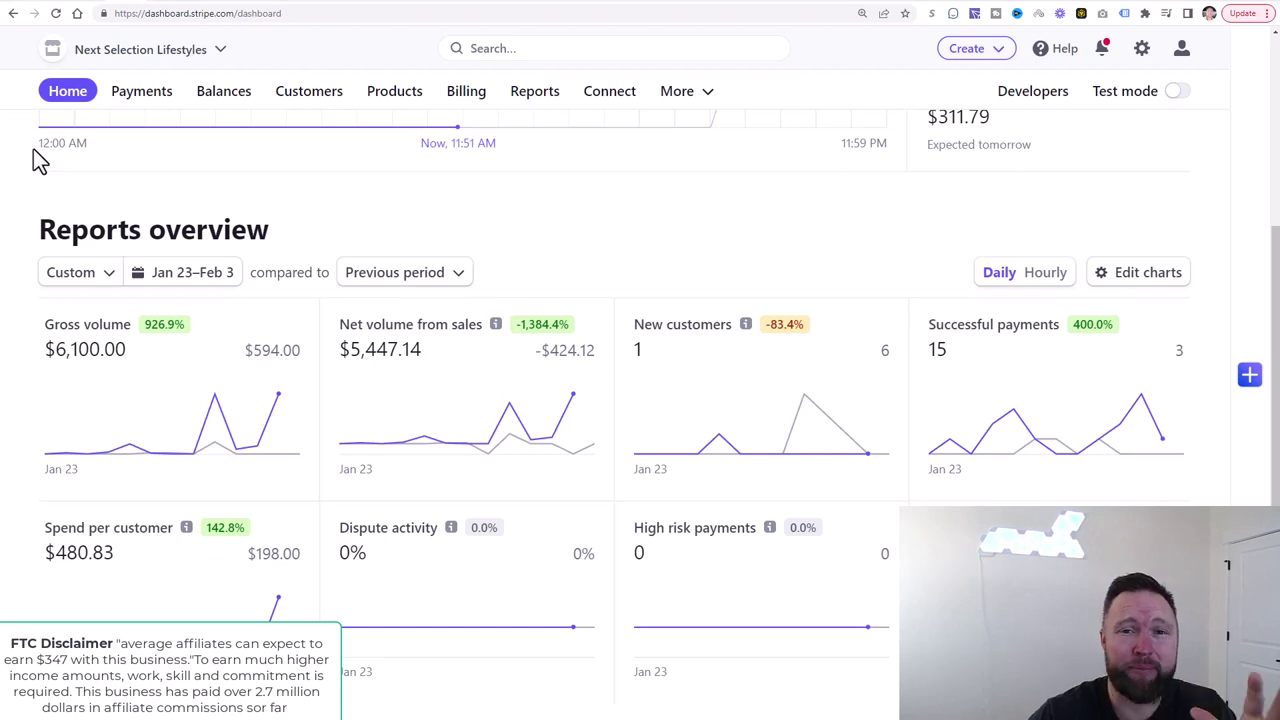
# Step: View the Home Business Academy page on autoresponder integration and switch to the GetResponse dashboard
pyautogui.click(510, 5)
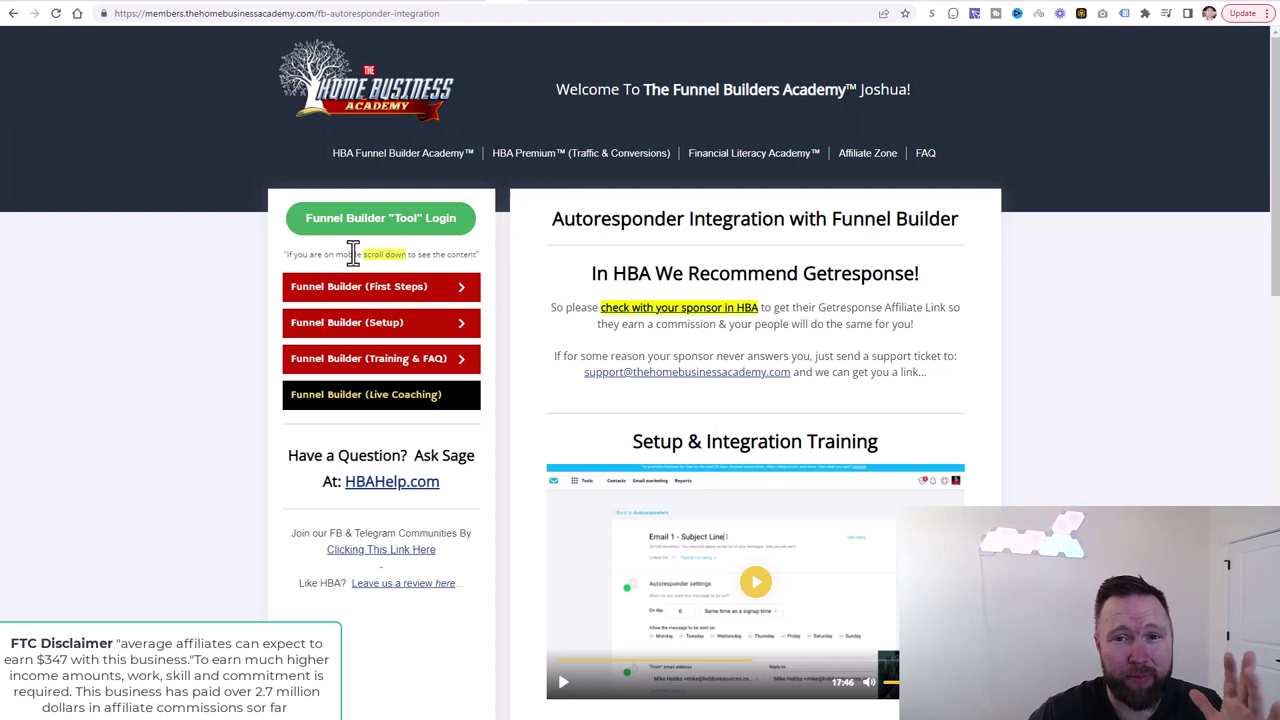
pyautogui.moveTo(479, 4)
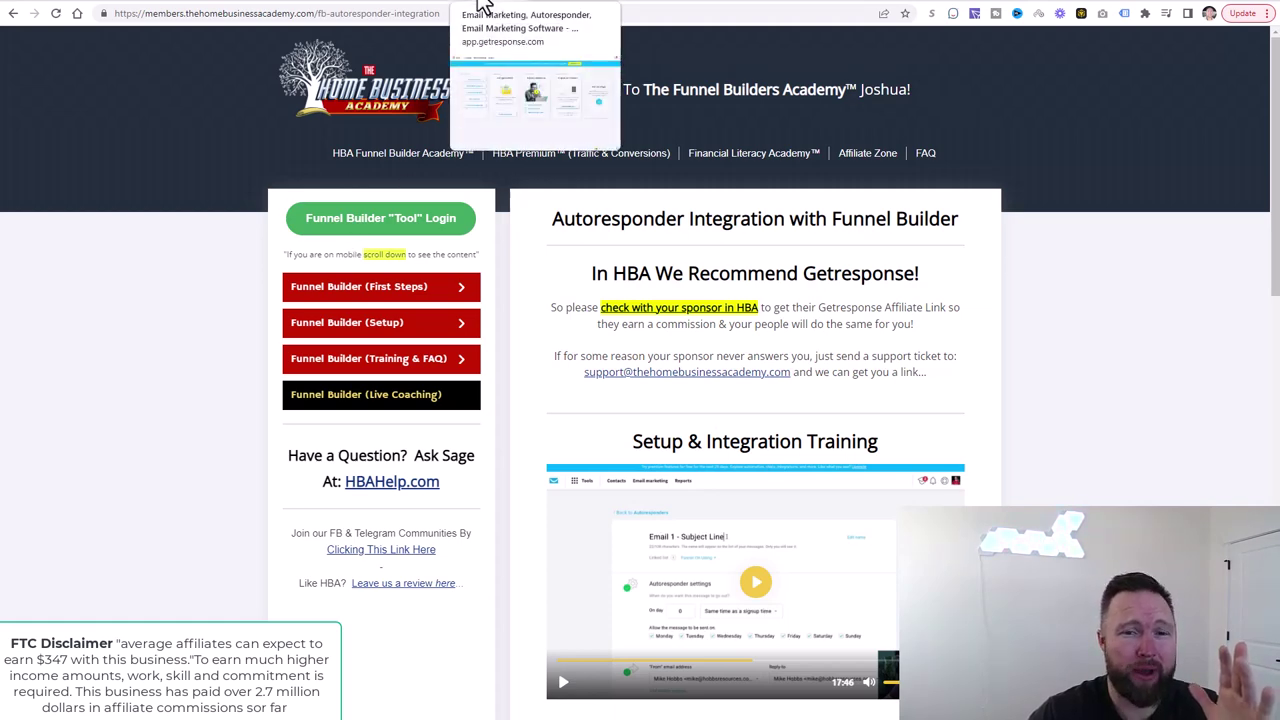
pyautogui.click(479, 4)
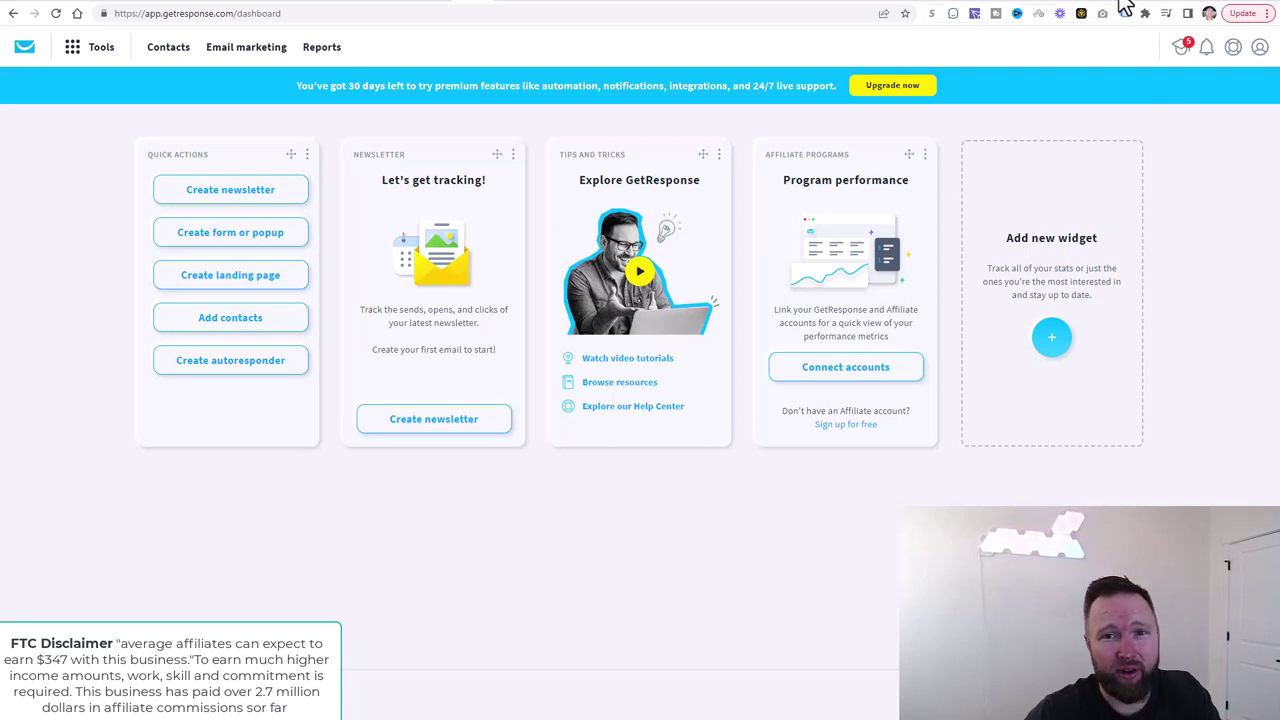
# Step: Open abcpayday.com in a new browser tab and submit the opt-in form with the e-mail address to get instant access
pyautogui.hotkey('ctrl', 't')
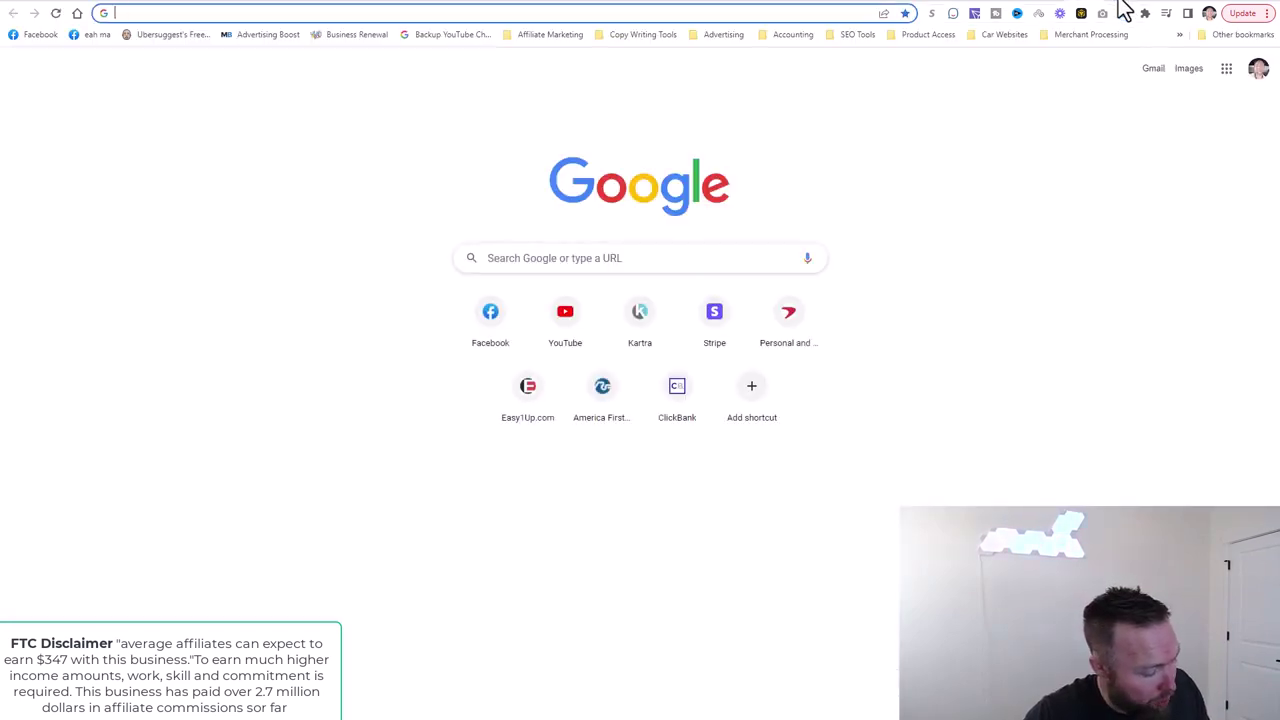
pyautogui.write('abc')
pyautogui.press('Return')
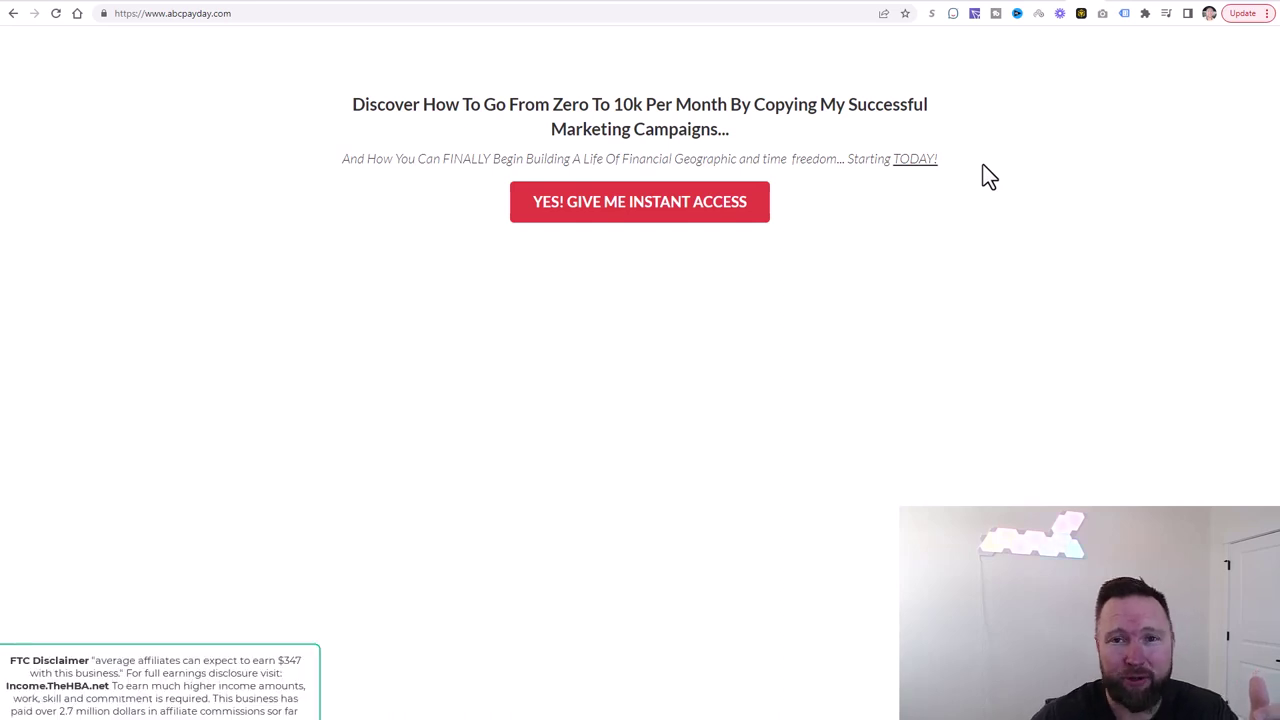
pyautogui.click(606, 212)
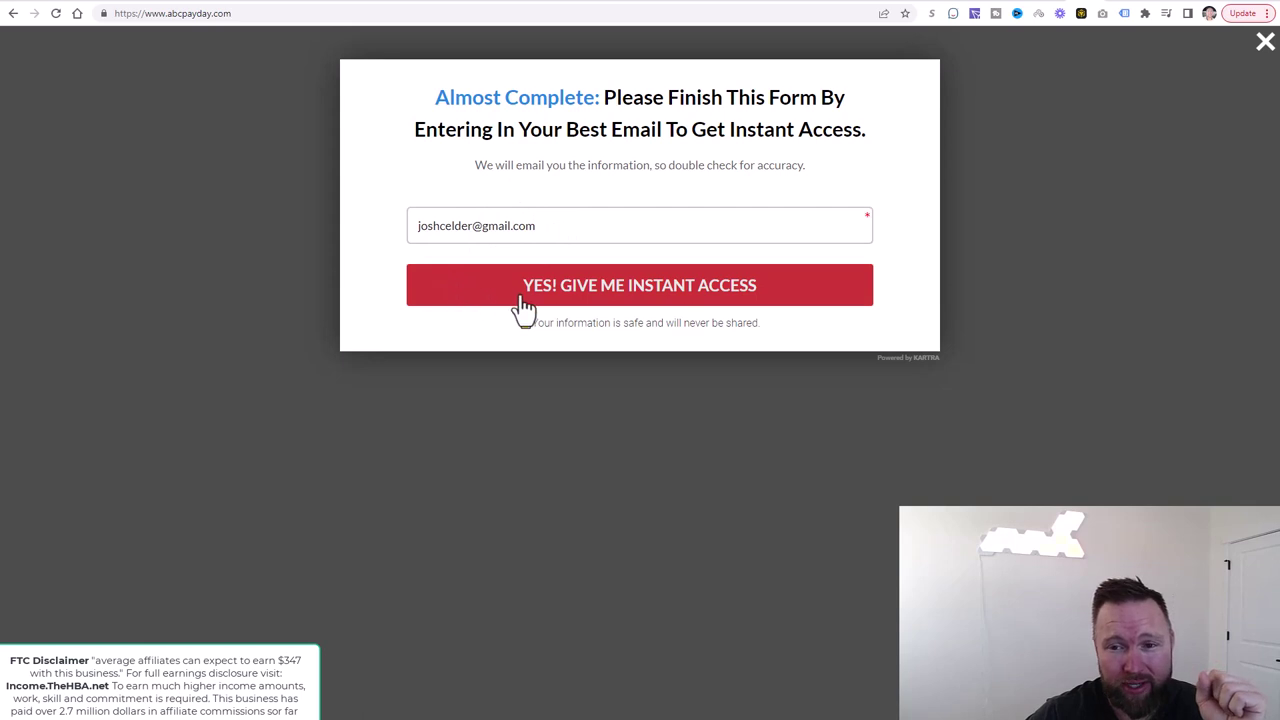
pyautogui.click(592, 305)
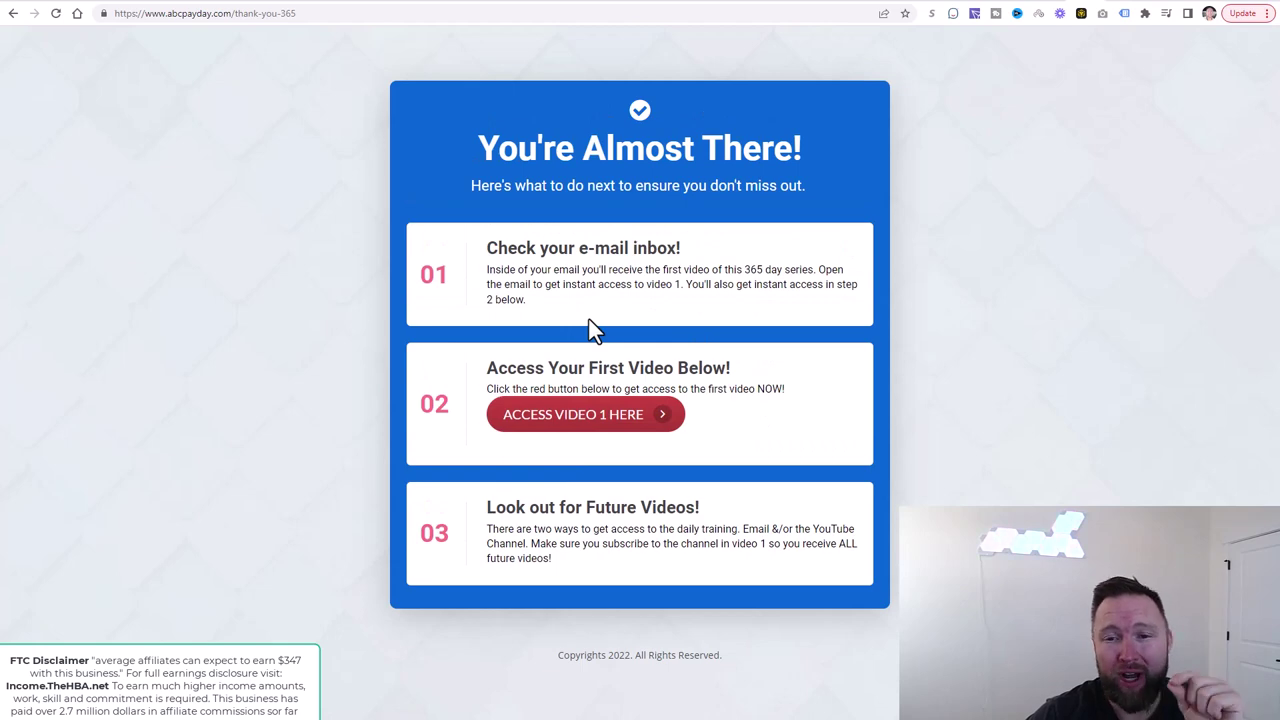
# Step: Look over the GetResponse dashboard, the abcpayday thank-you page and the "Zero To 10k Email Swipes (AR Campaign)" document, ending on GetResponse
pyautogui.click(450, 6)
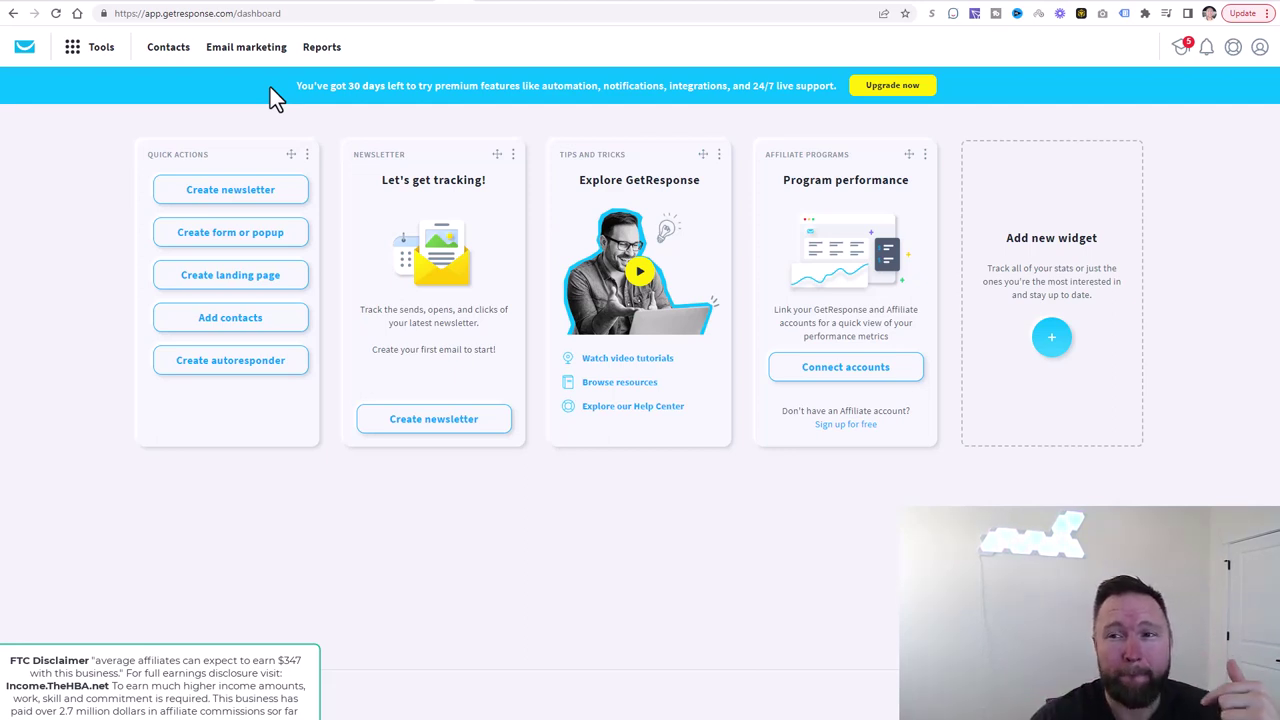
pyautogui.click(1088, 5)
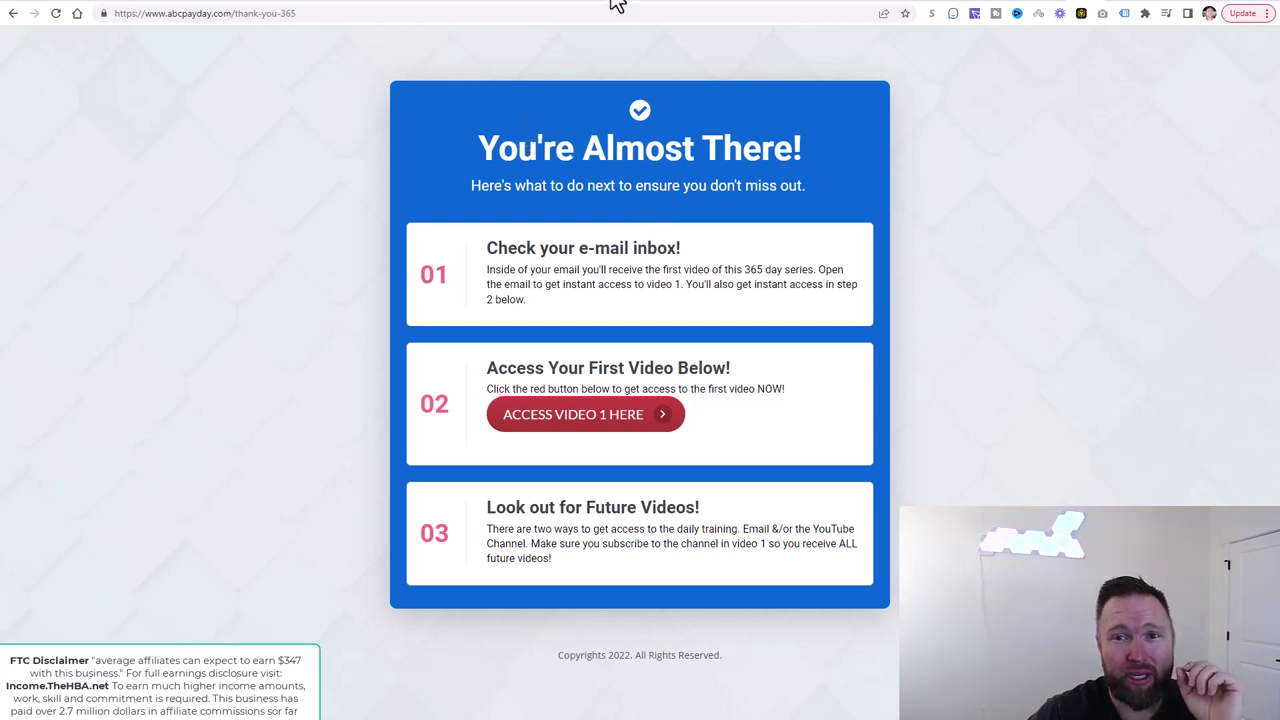
pyautogui.moveTo(613, 4)
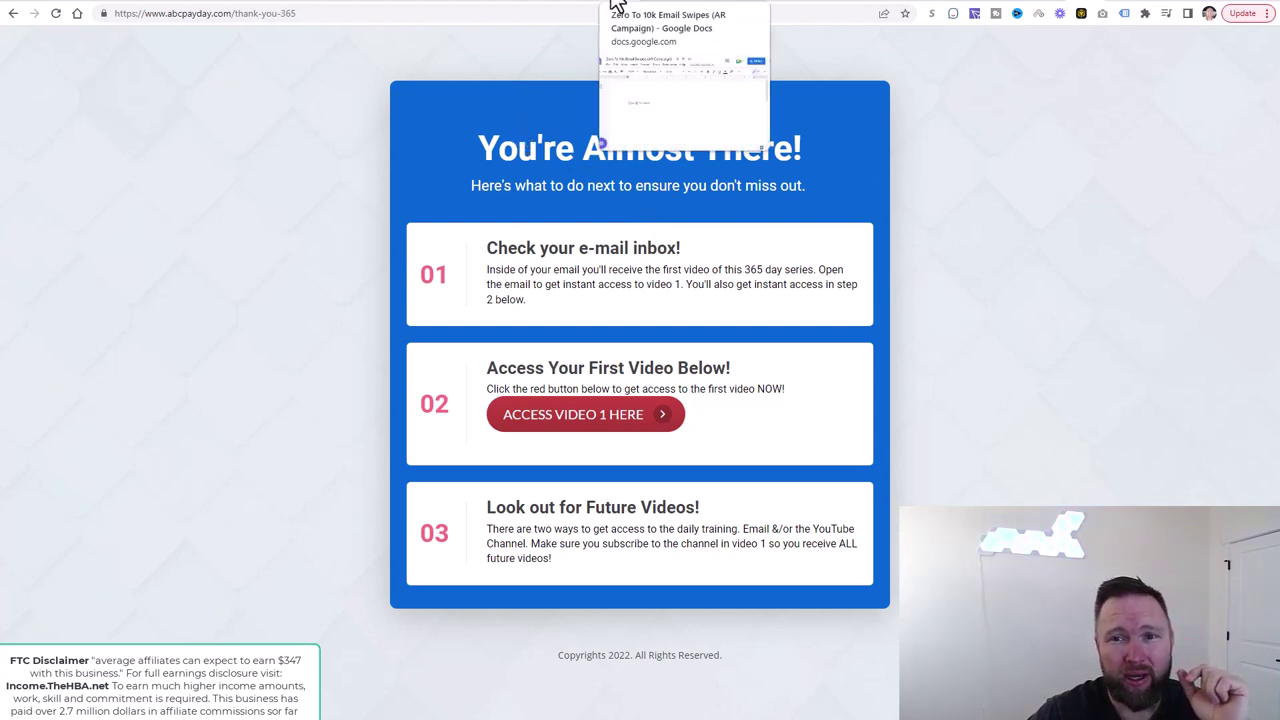
pyautogui.click(617, 5)
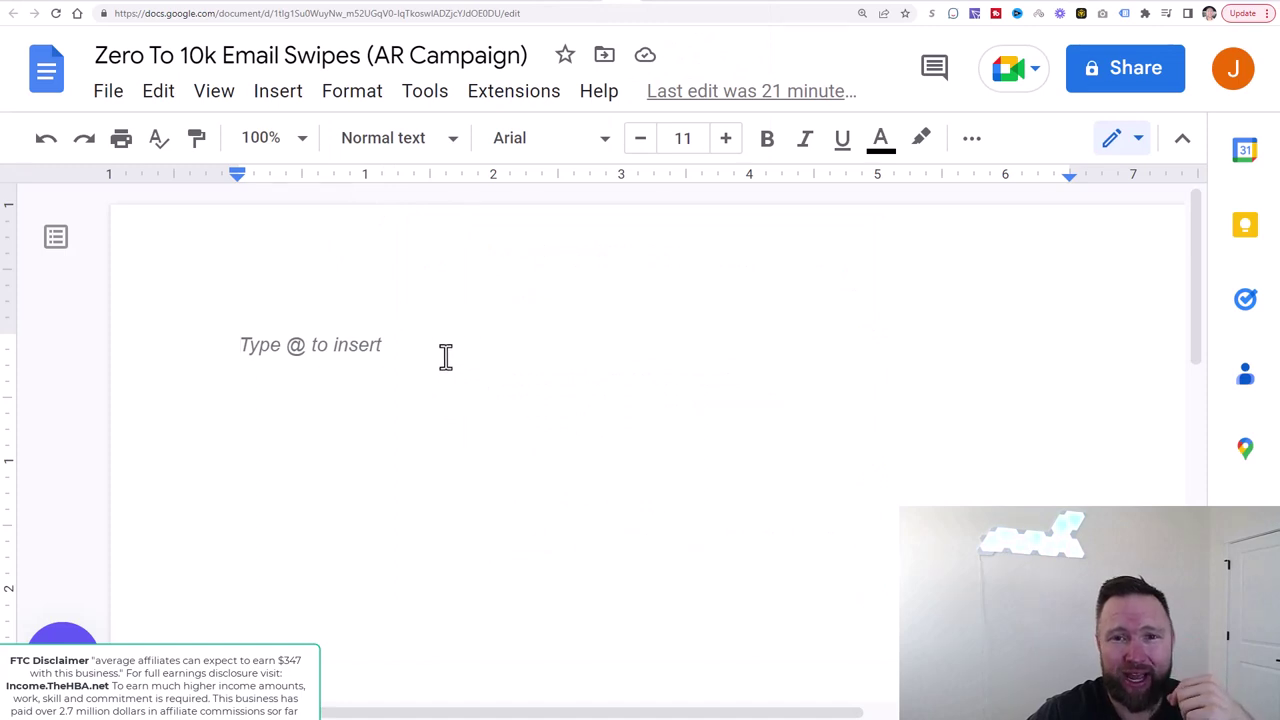
pyautogui.click(449, 5)
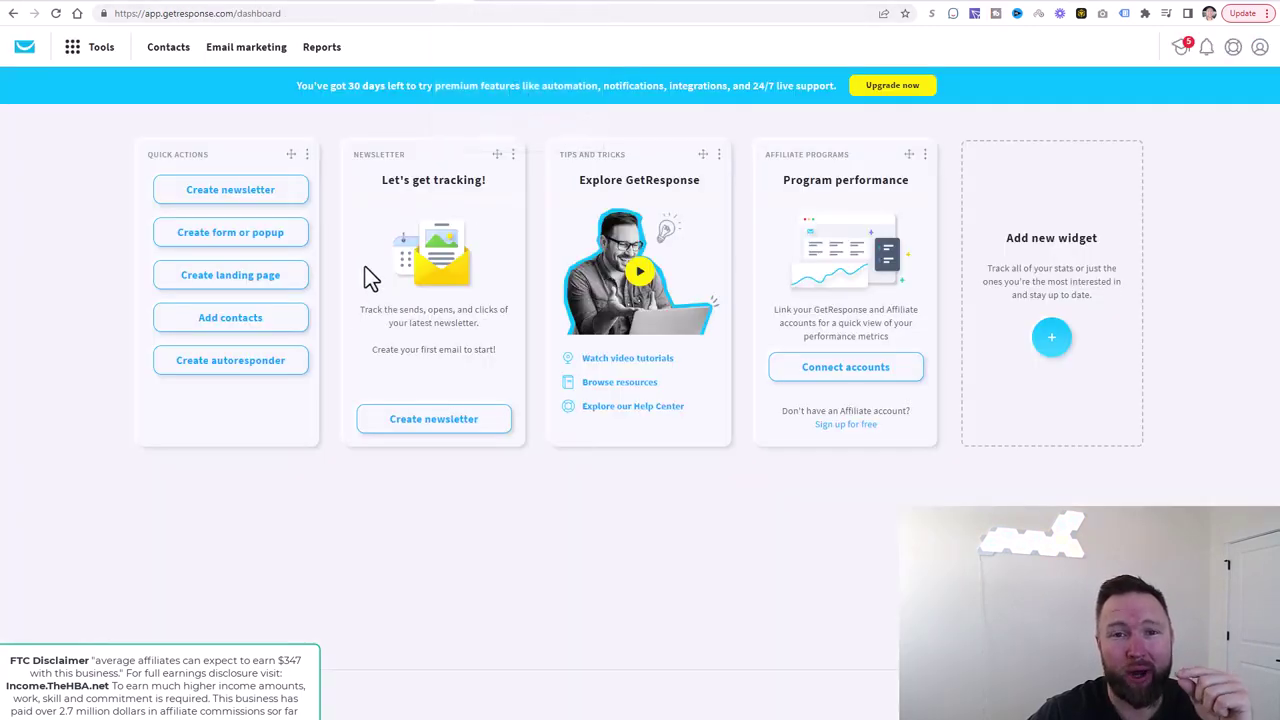
# Step: In the Home Business Academy, look through the Funnel Builder (Setup) lessons and open the Training & FAQ lesson on creating funnel pages
pyautogui.hotkey('ctrl', 'Tab')
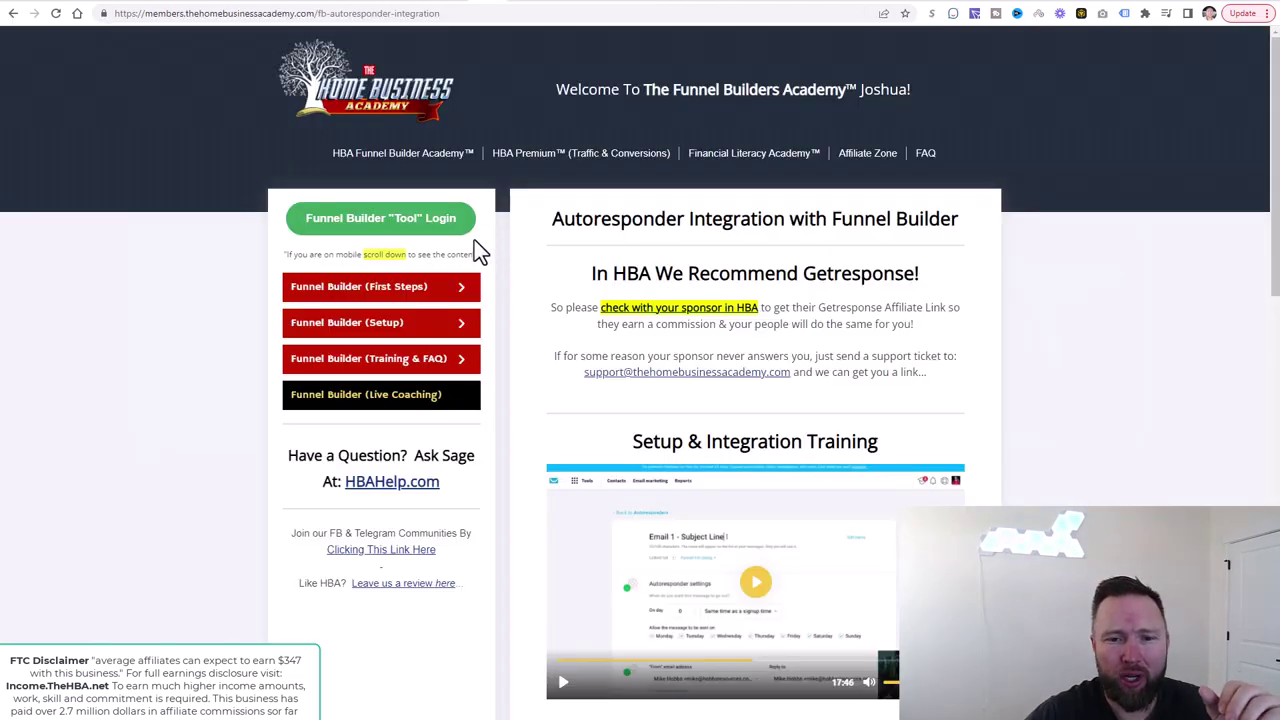
pyautogui.click(460, 324)
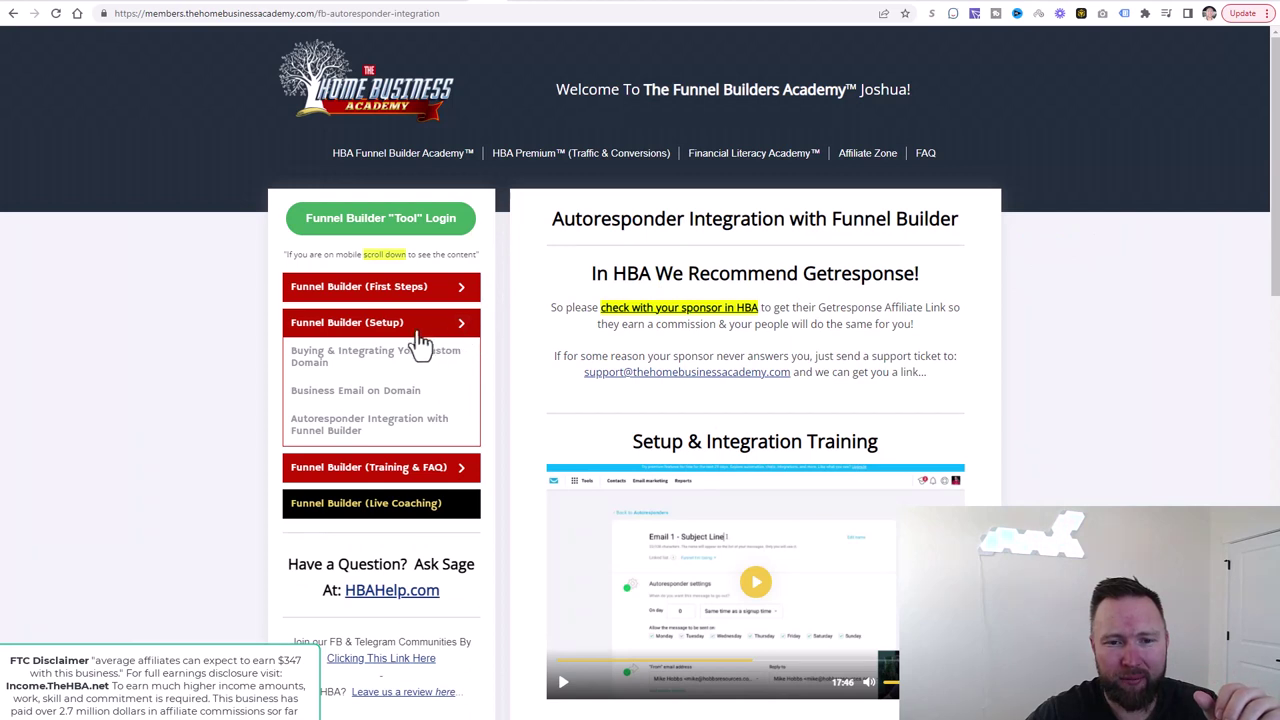
pyautogui.click(358, 453)
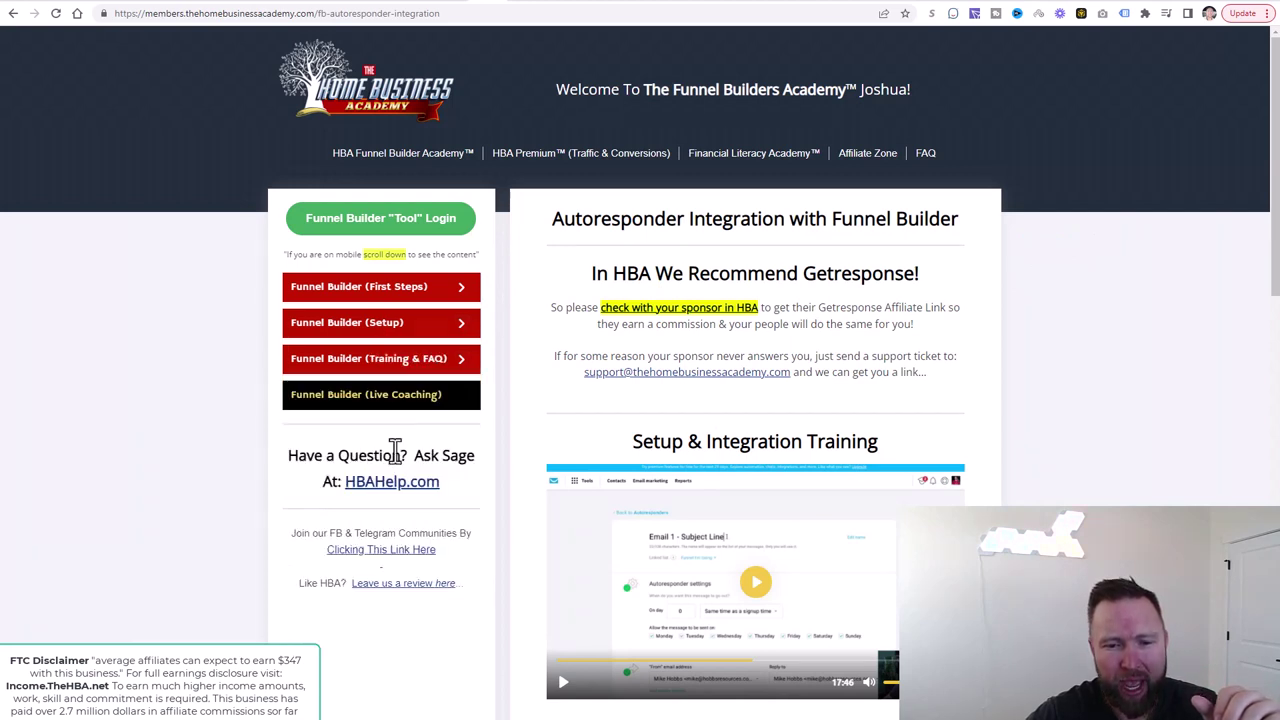
pyautogui.click(451, 370)
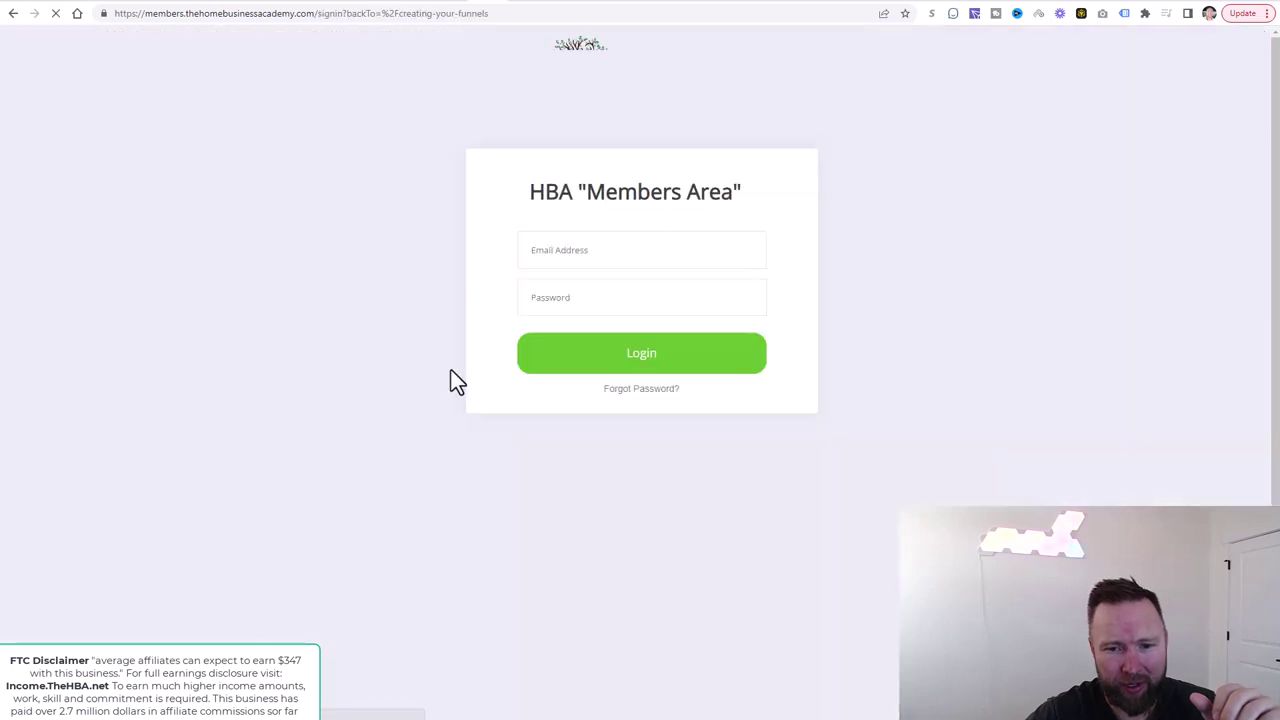
# Step: Log in to the HBA members area with the saved account e-mail and password
pyautogui.click(557, 256)
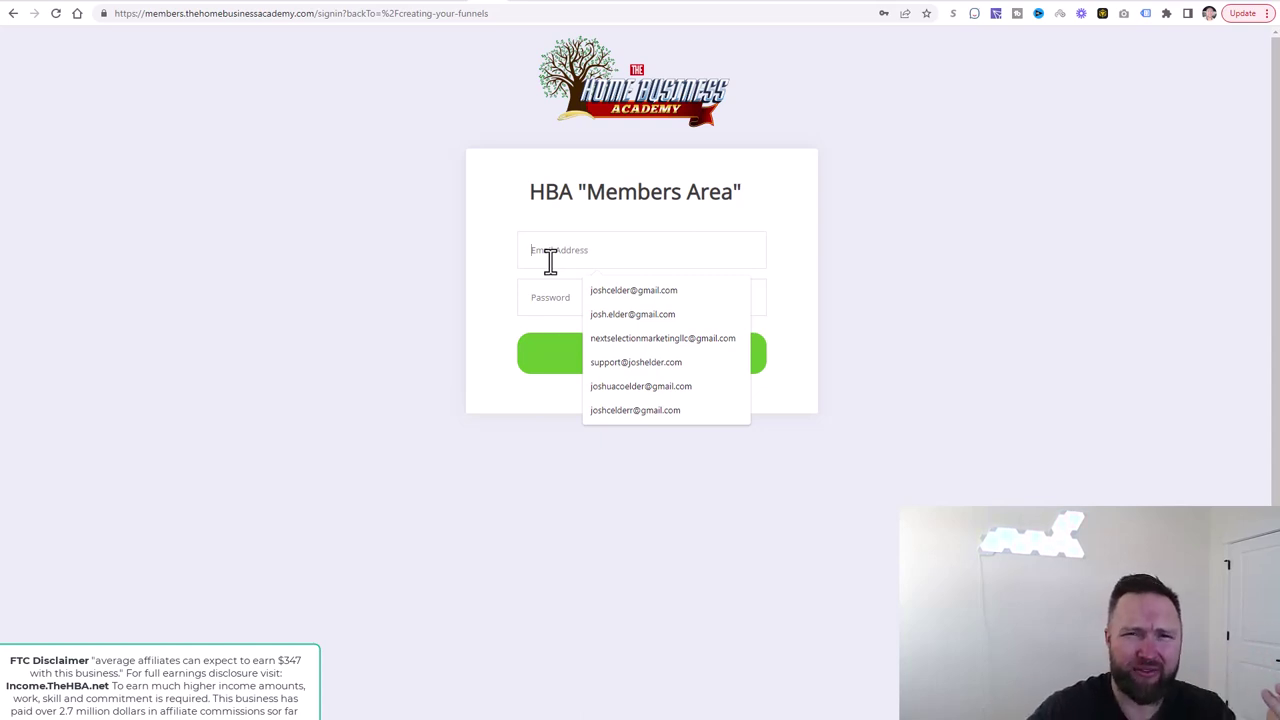
pyautogui.click(621, 290)
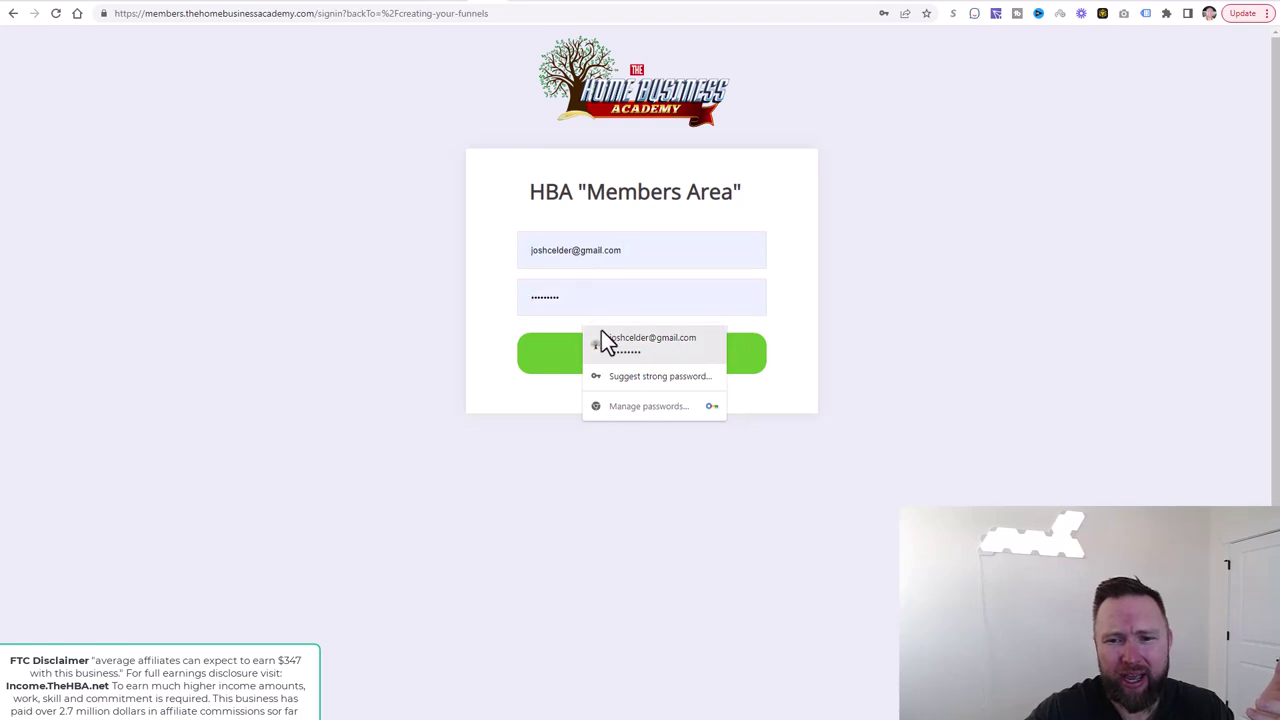
pyautogui.click(600, 335)
pyautogui.click(597, 357)
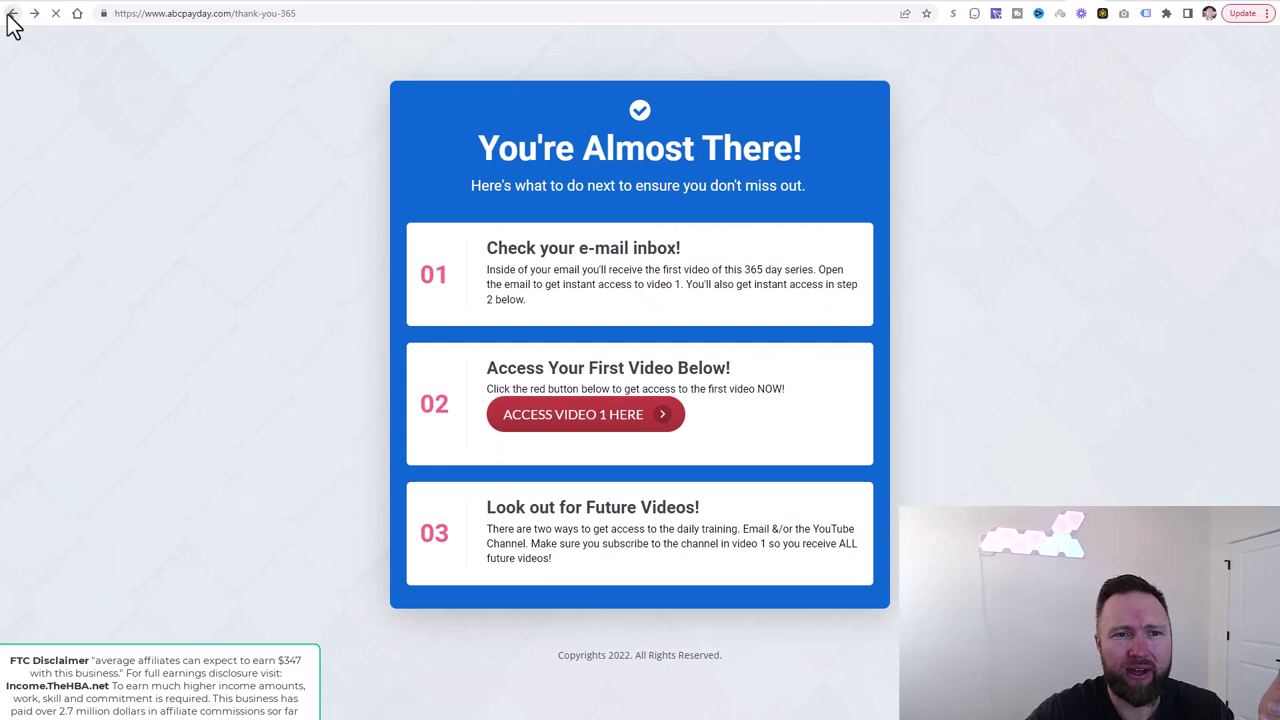
# Step: Return to the members area page on creating funnels and show the Funnel Builder (Training & FAQ) lesson list
pyautogui.click(13, 13)
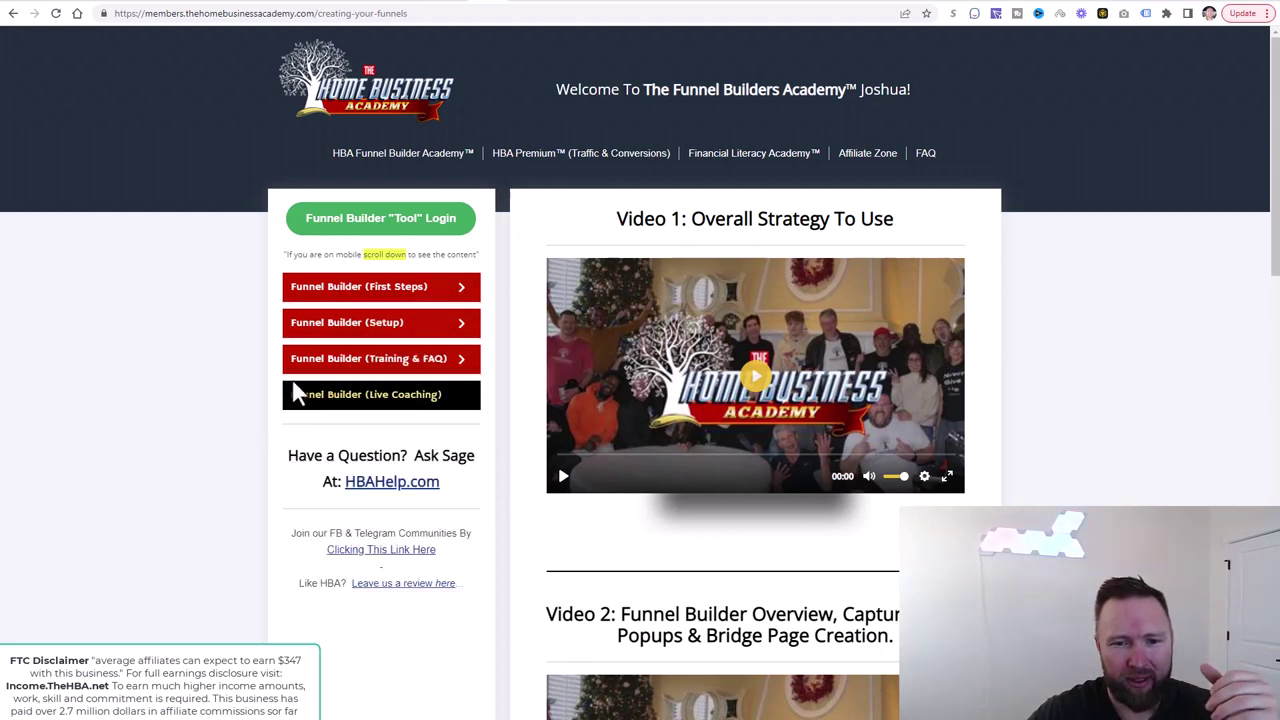
pyautogui.moveTo(300, 362)
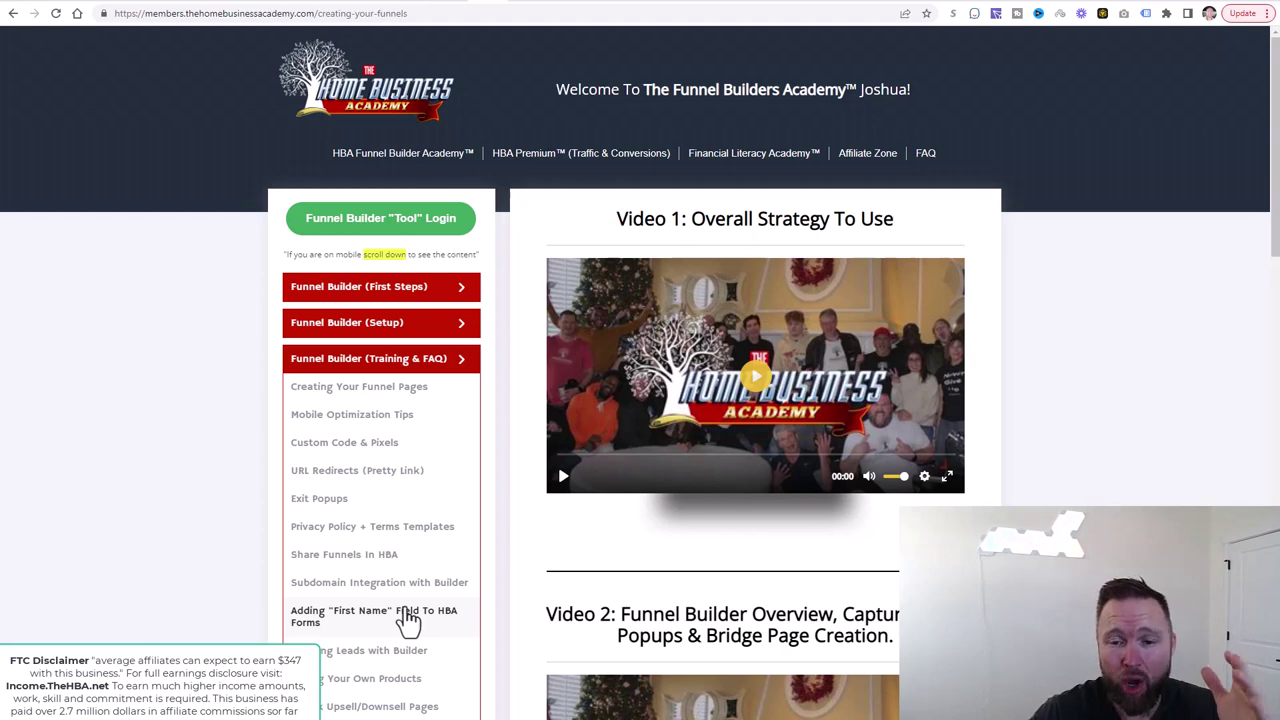
# Step: View the empty "Zero To 10k Email Swipes (AR Campaign)" document and return to the GetResponse dashboard
pyautogui.click(614, 8)
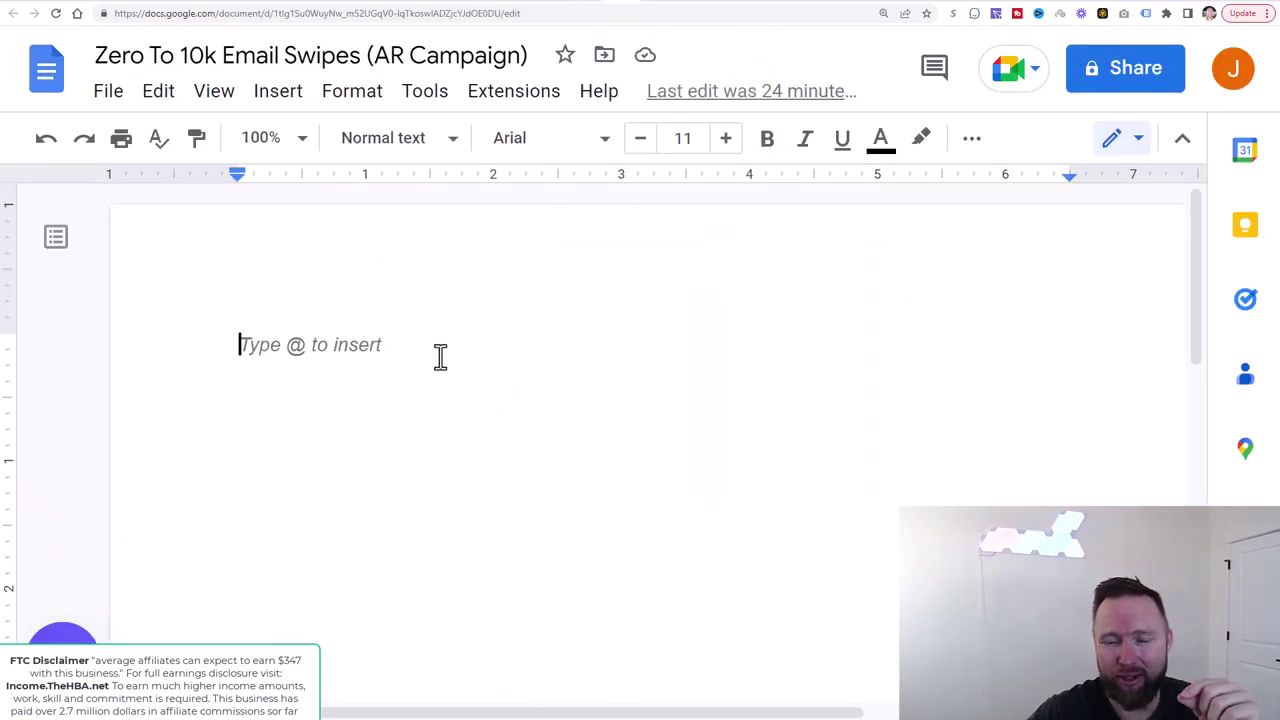
pyautogui.click(455, 5)
pyautogui.click(455, 5)
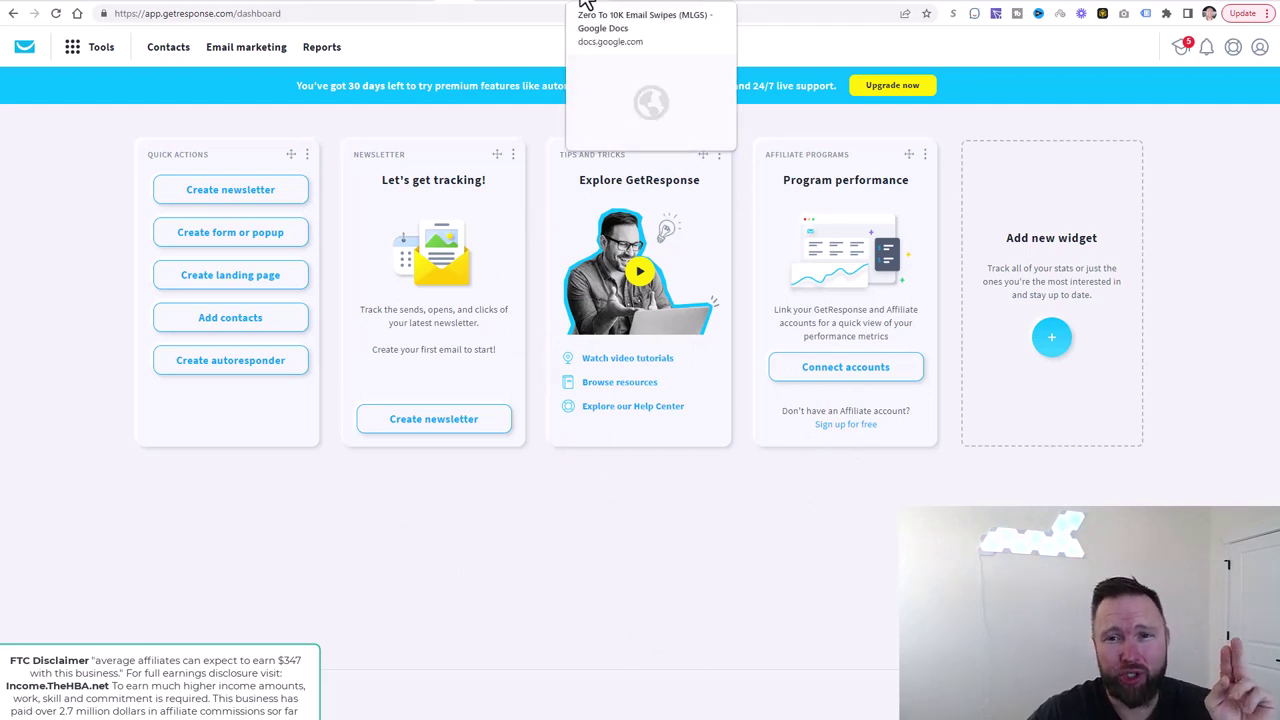
# Step: Open the "Zero To 10K Email Swipes (MLGS)" document, review Email 8 and highlight its "Go Through Here Now" line
pyautogui.click(585, 5)
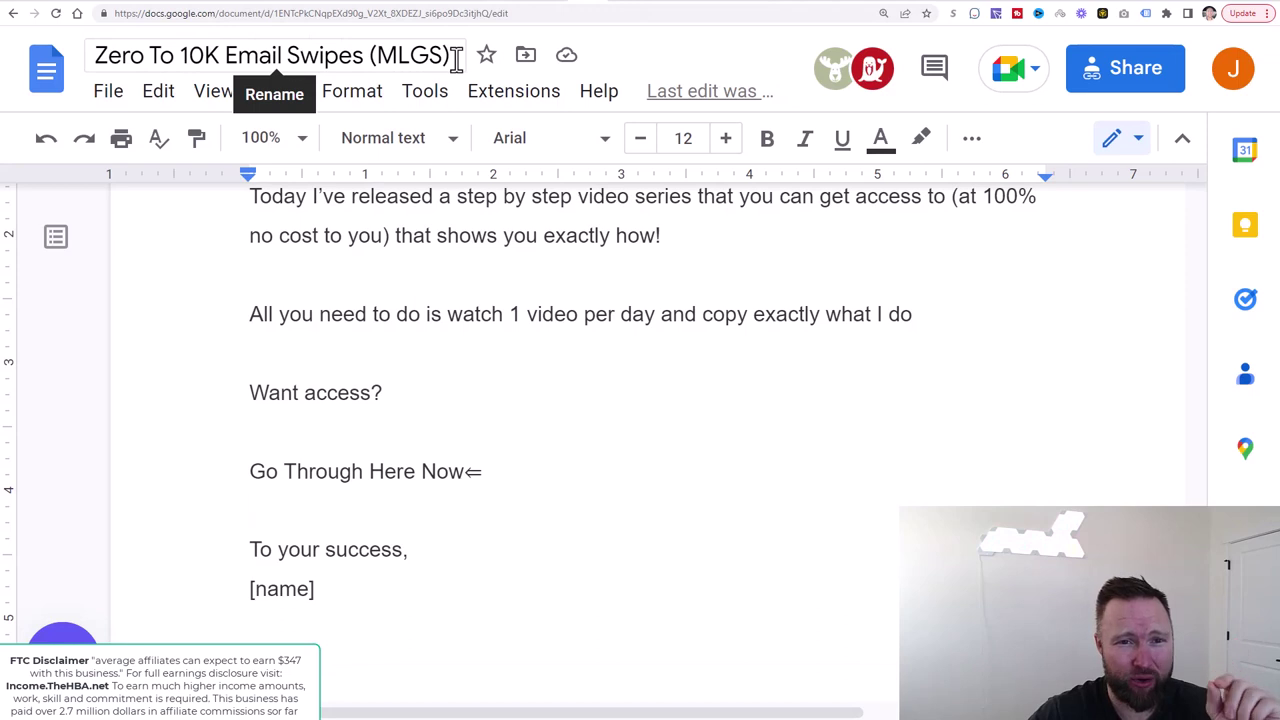
pyautogui.scroll(5, 423, 471)
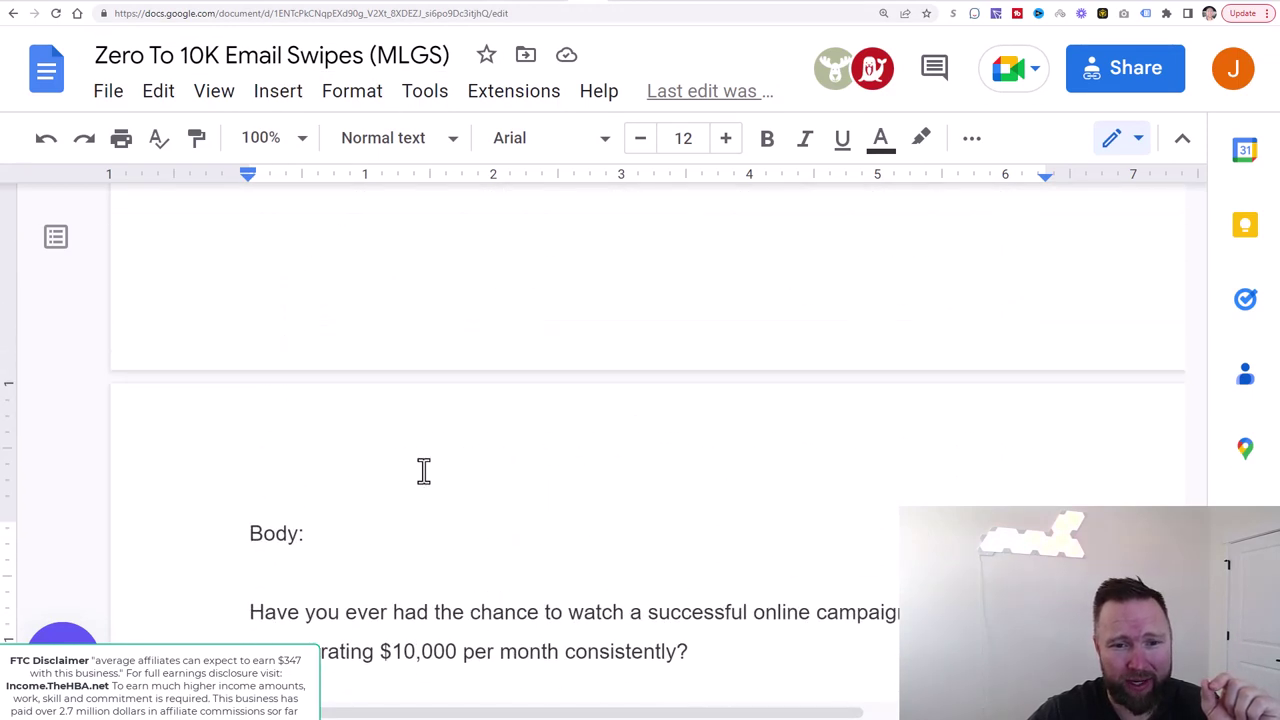
pyautogui.scroll(8, 423, 471)
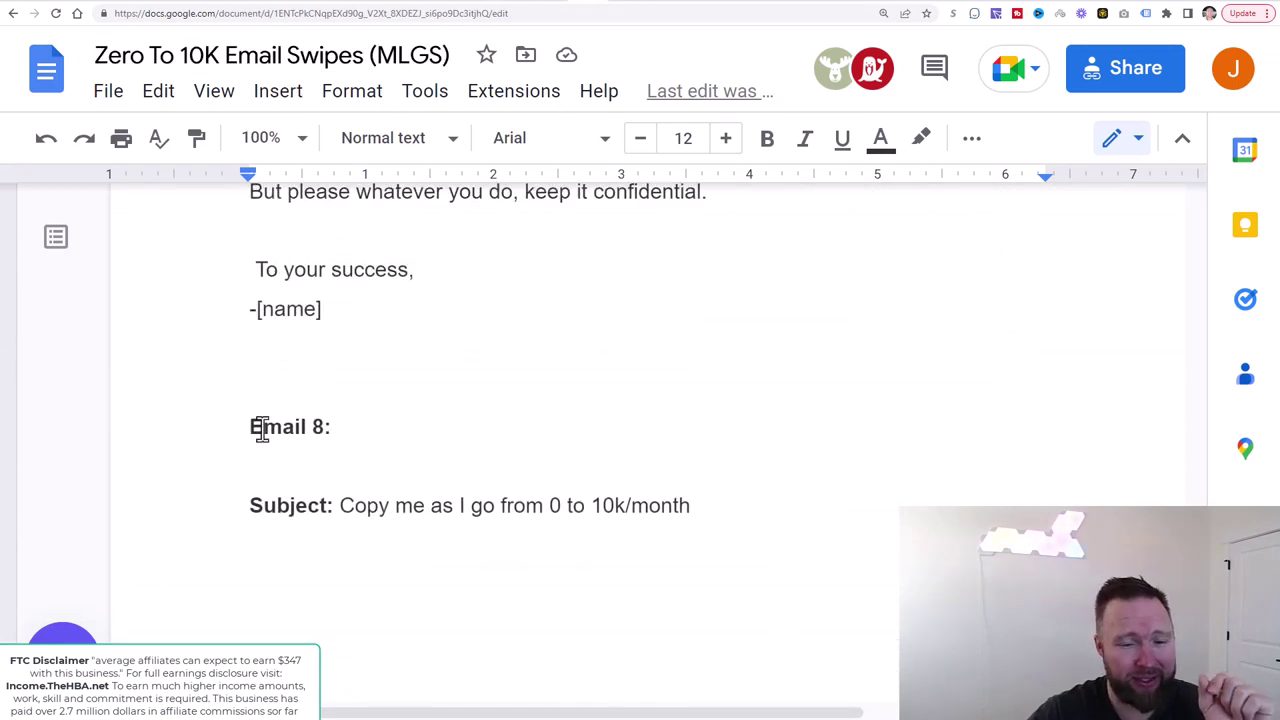
pyautogui.scroll(-8, 261, 428)
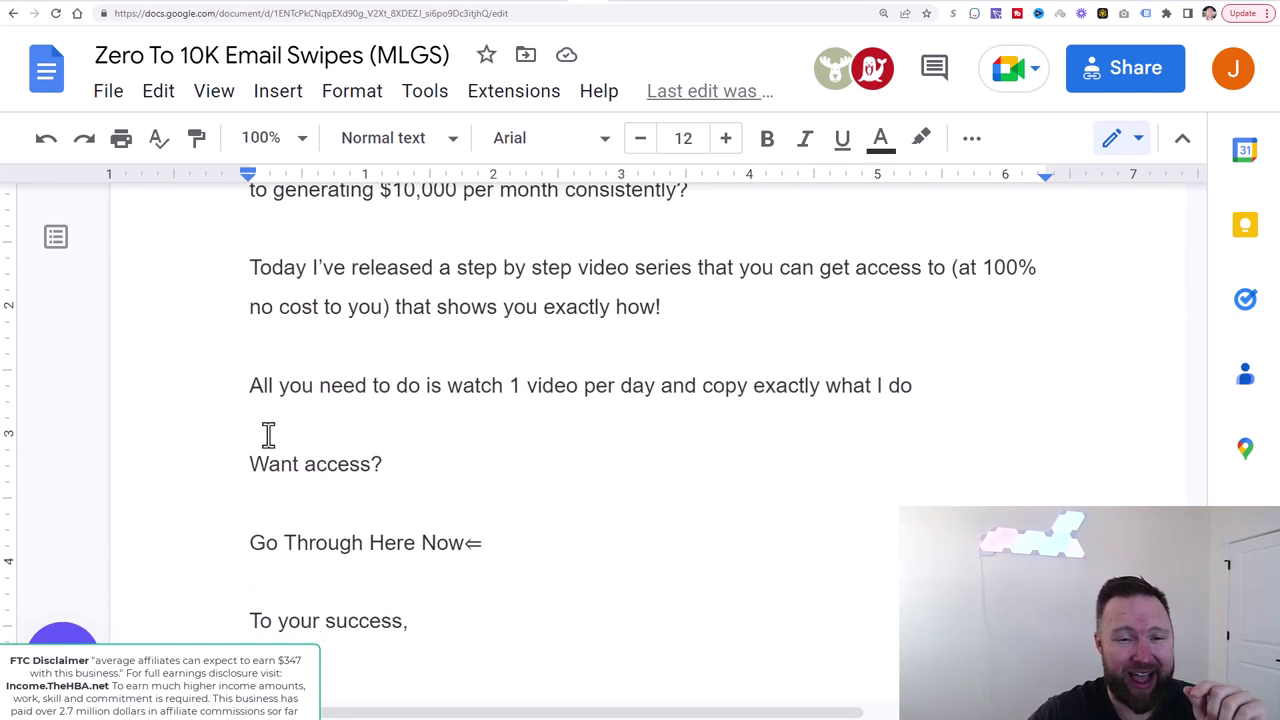
pyautogui.moveTo(488, 540); pyautogui.dragTo(270, 540)
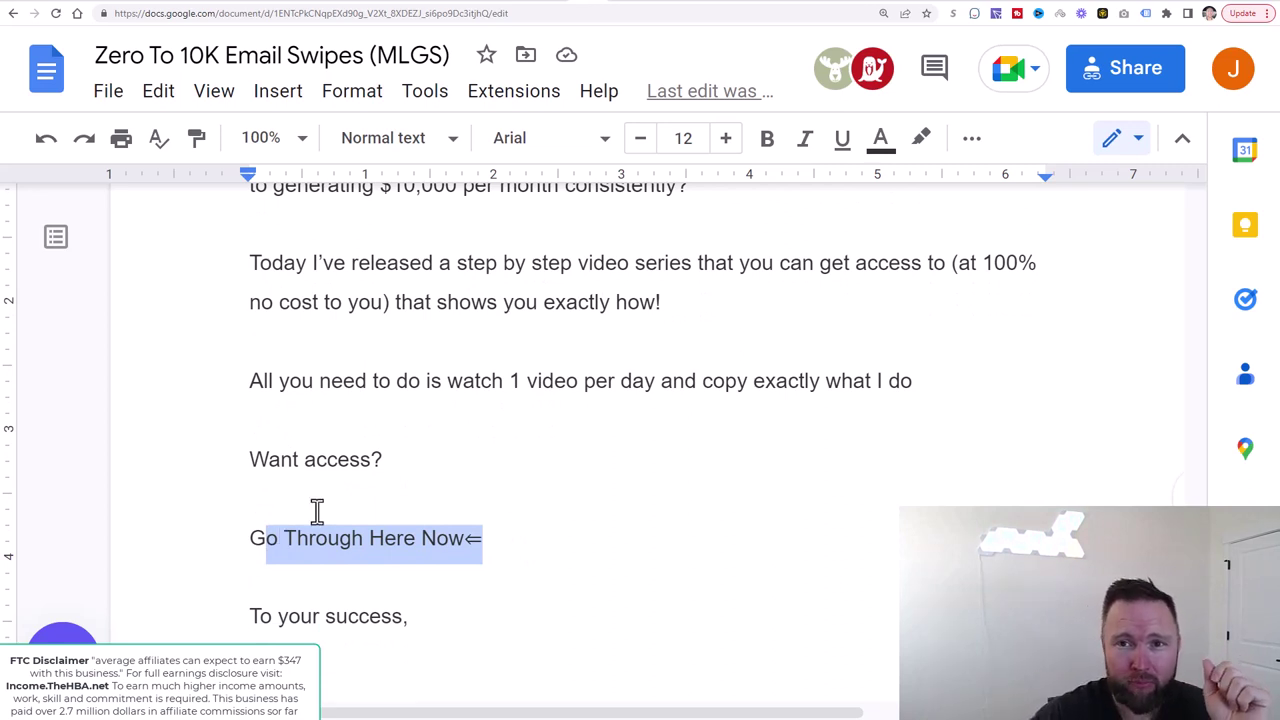
# Step: Switch to the Kartra sequence and open the content of the Email 1 step for editing
pyautogui.click(416, 4)
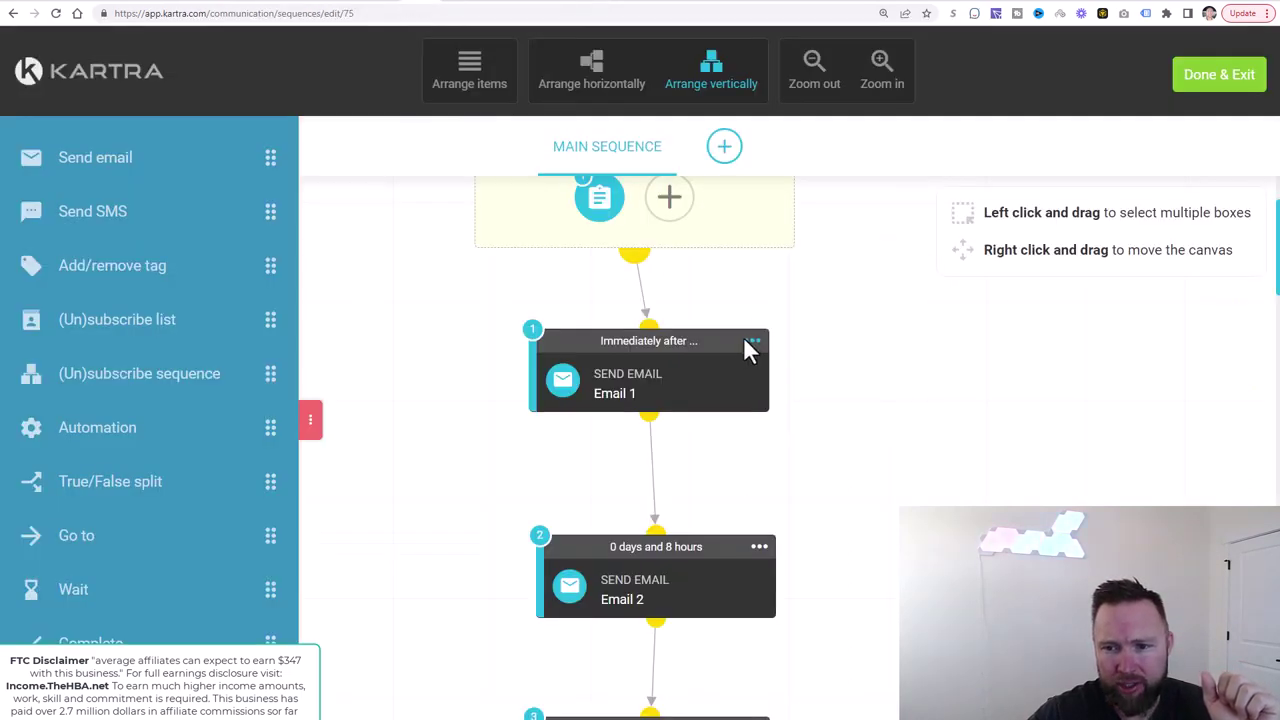
pyautogui.moveTo(766, 343)
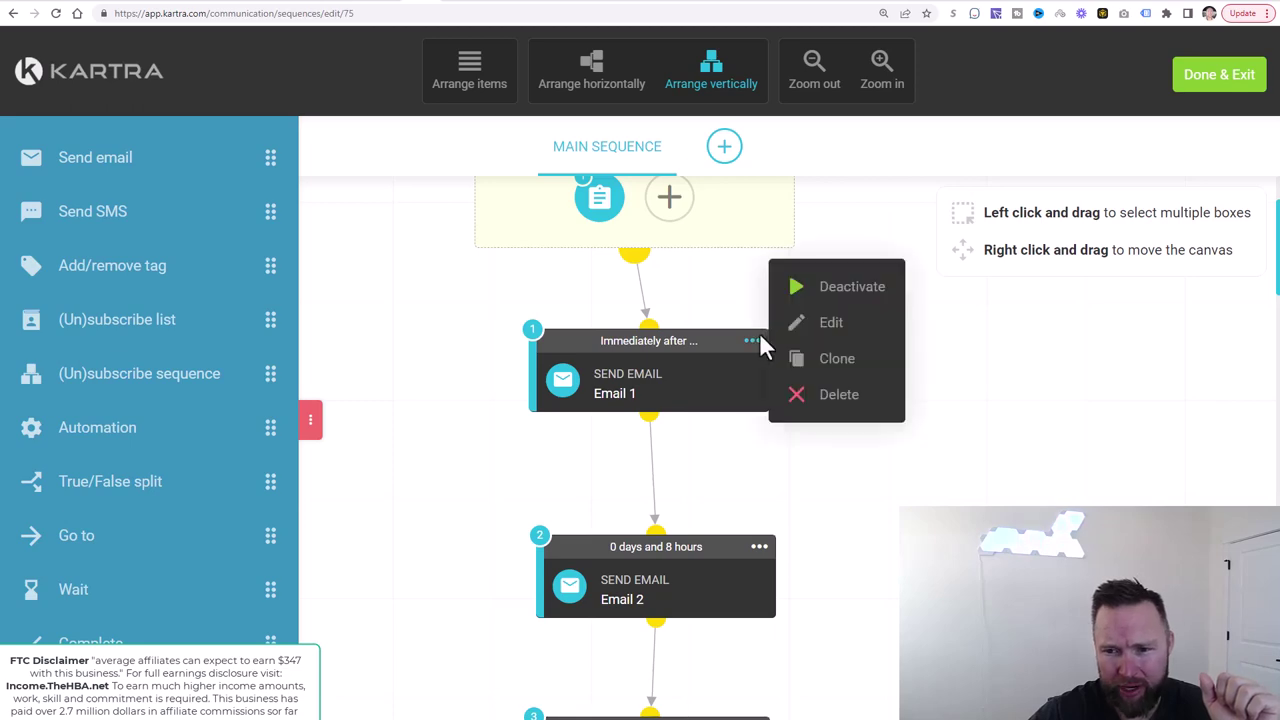
pyautogui.click(818, 326)
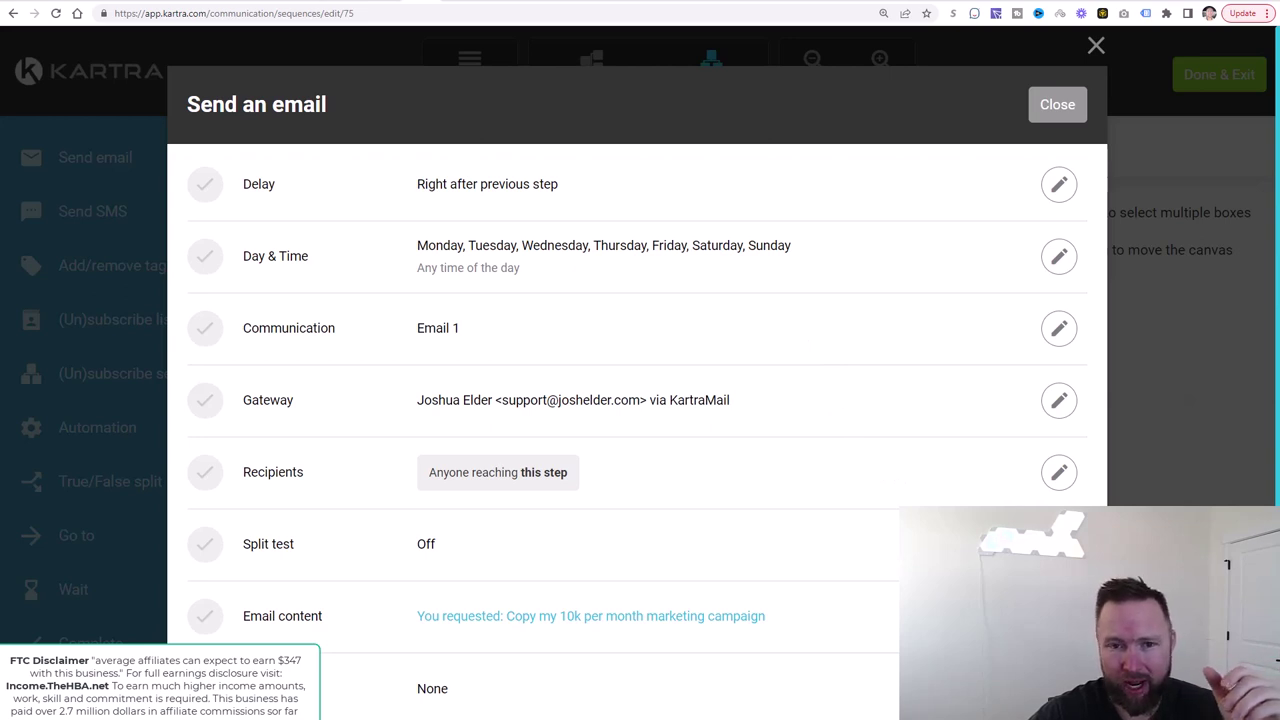
pyautogui.scroll(-1, 837, 517)
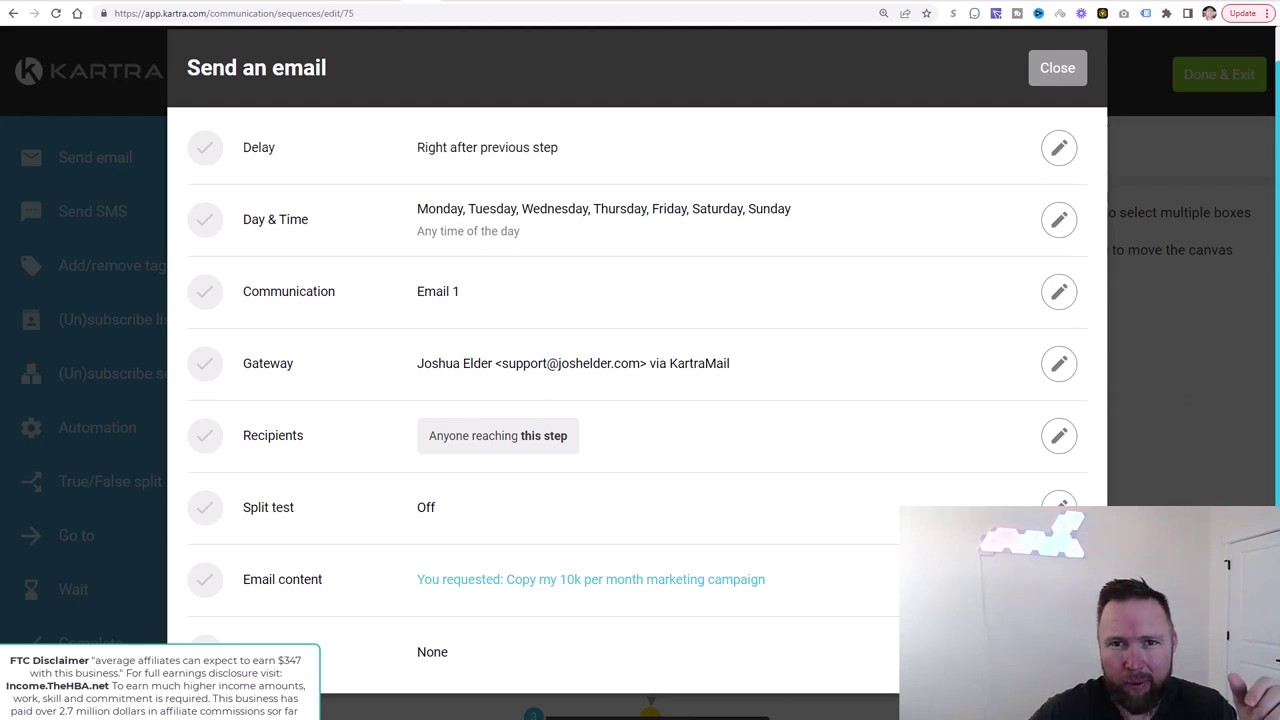
pyautogui.click(1059, 579)
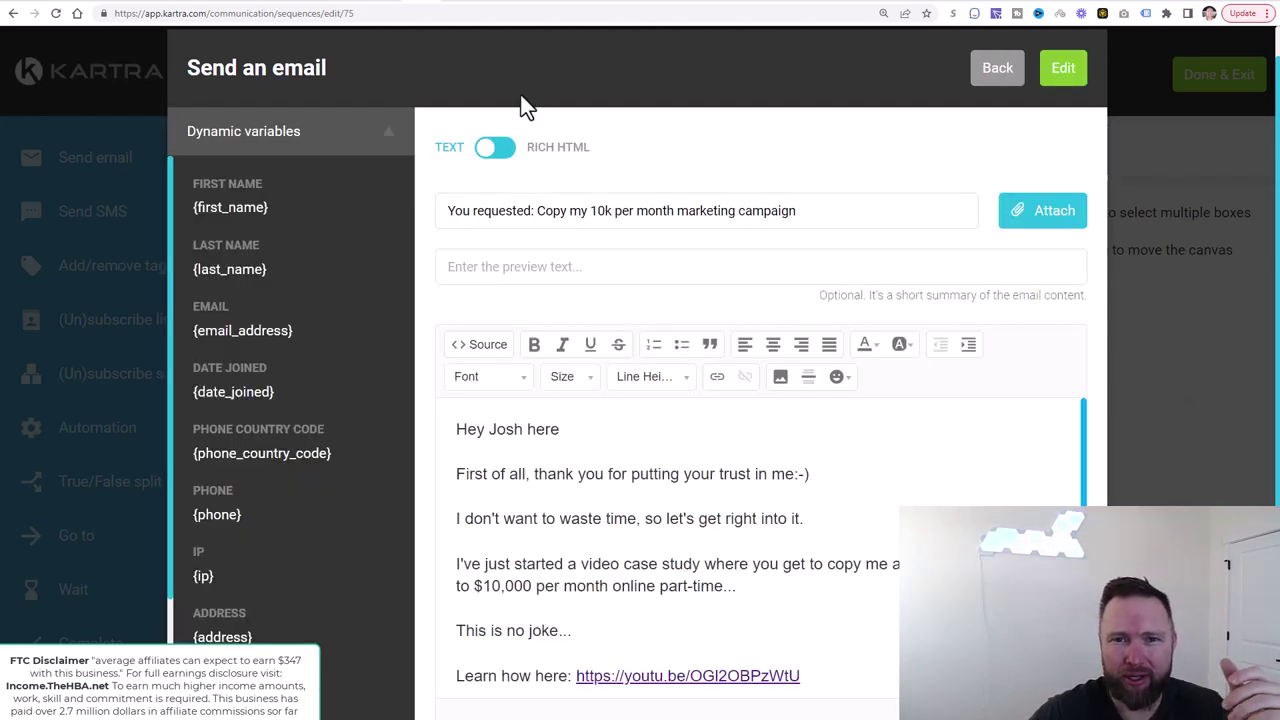
pyautogui.click(481, 3)
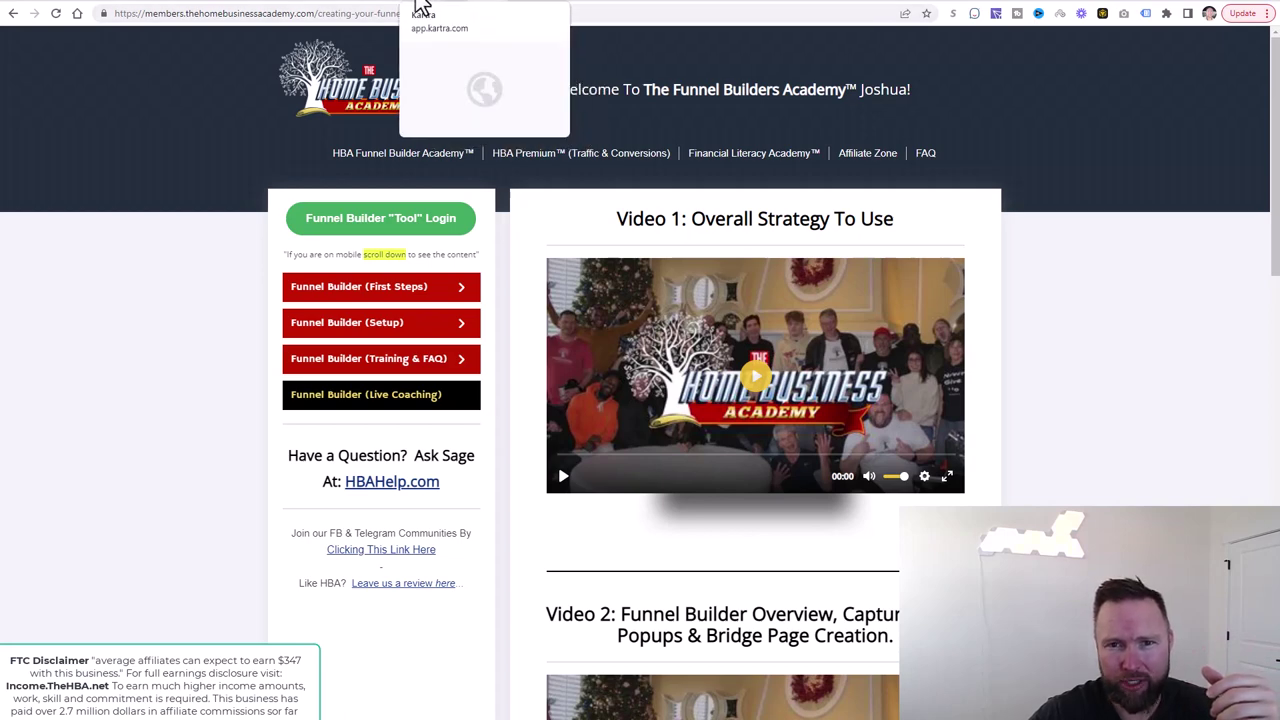
pyautogui.click(455, 4)
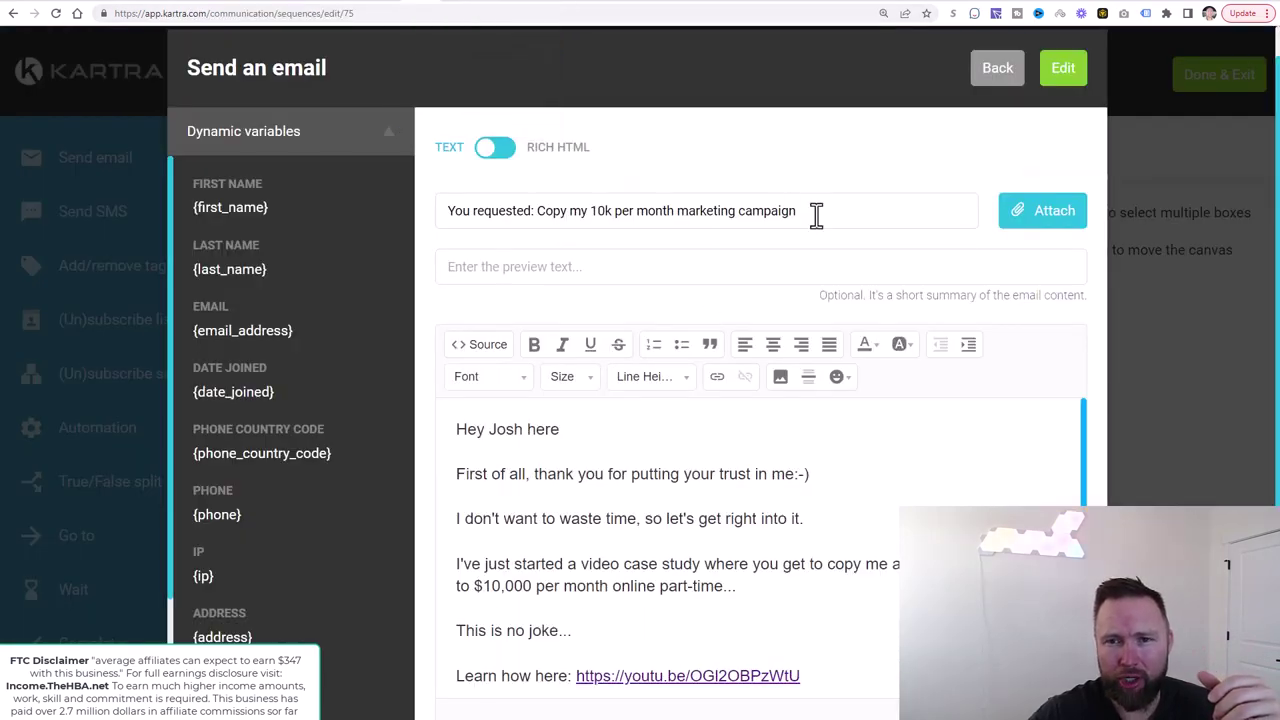
# Step: Copy Email 1's subject line into the empty "Zero To 10k Email Swipes (AR Campaign)" document, prefix it with "Subject:" and start a new line below
pyautogui.moveTo(814, 212); pyautogui.dragTo(437, 212)
pyautogui.hotkey('ctrl', 'c')
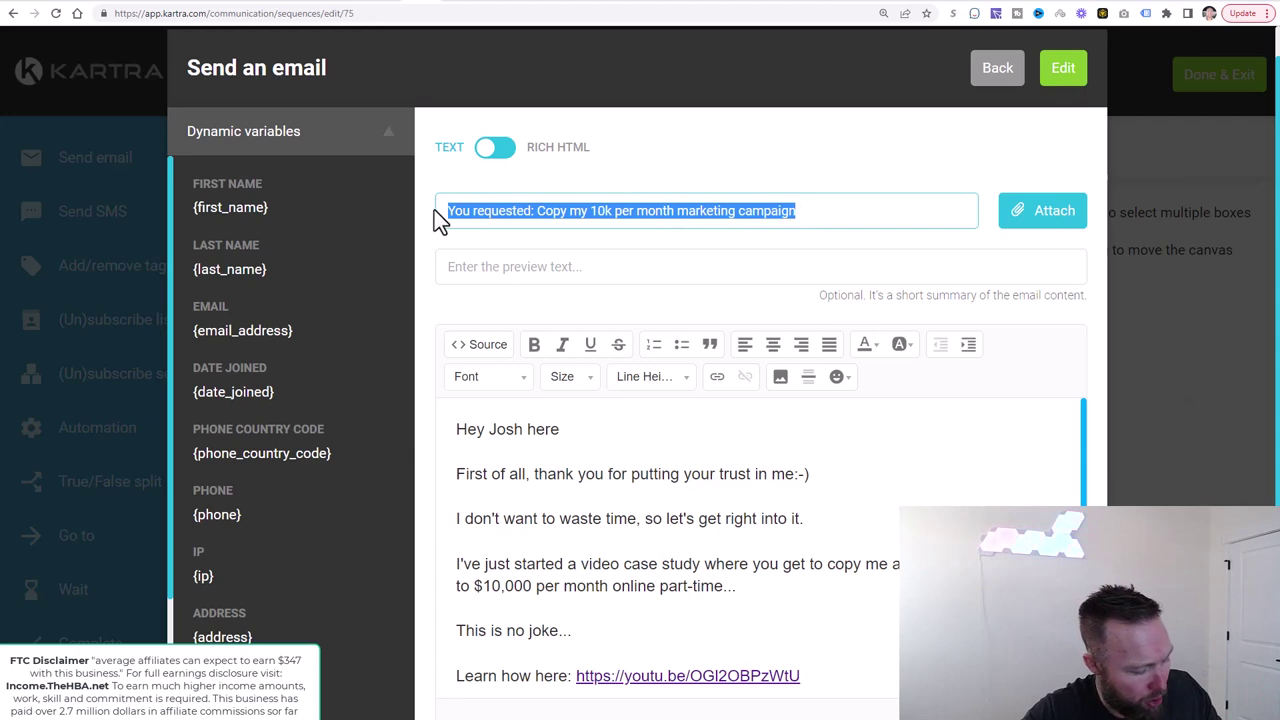
pyautogui.click(620, 6)
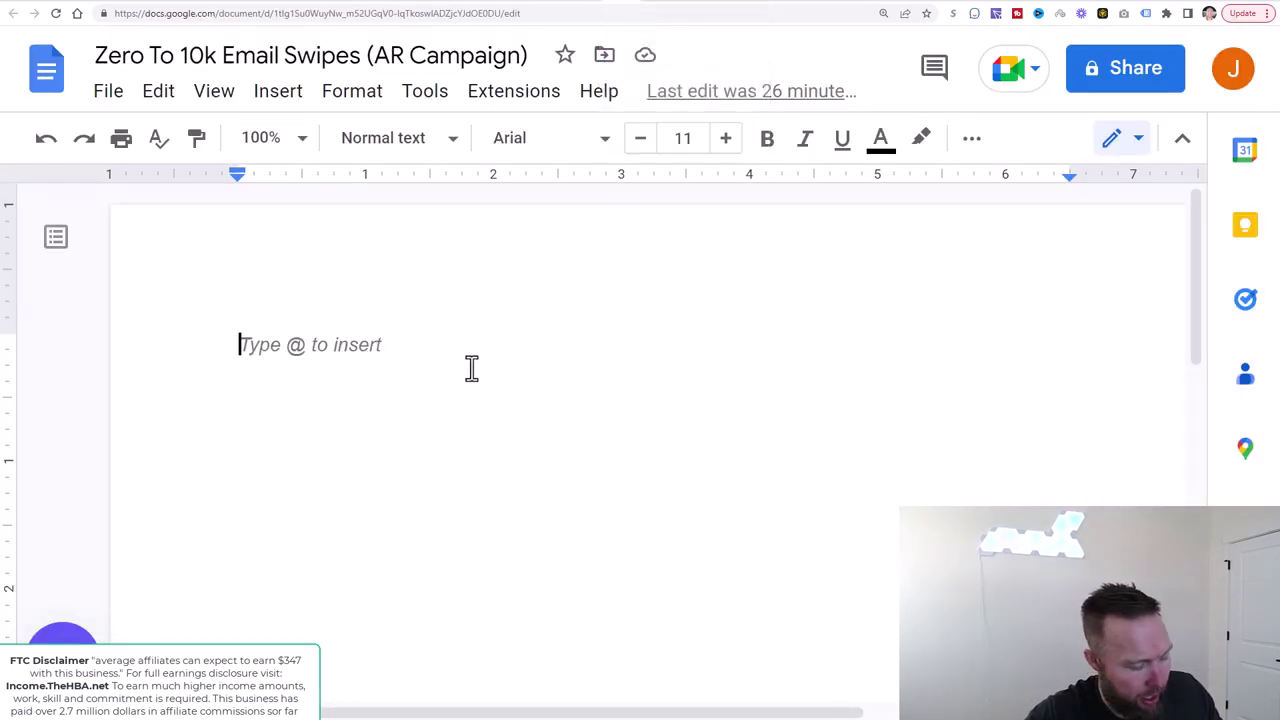
pyautogui.hotkey('ctrl', 'v')
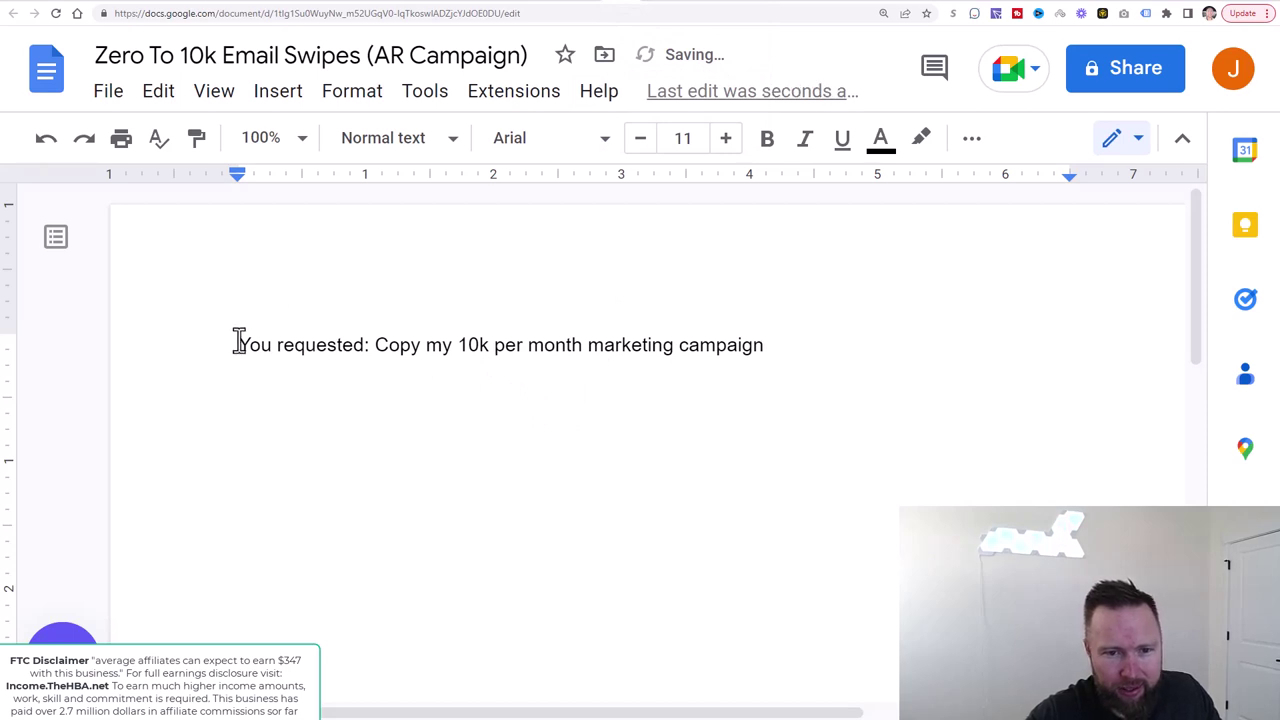
pyautogui.click(238, 344)
pyautogui.write('Subject:')
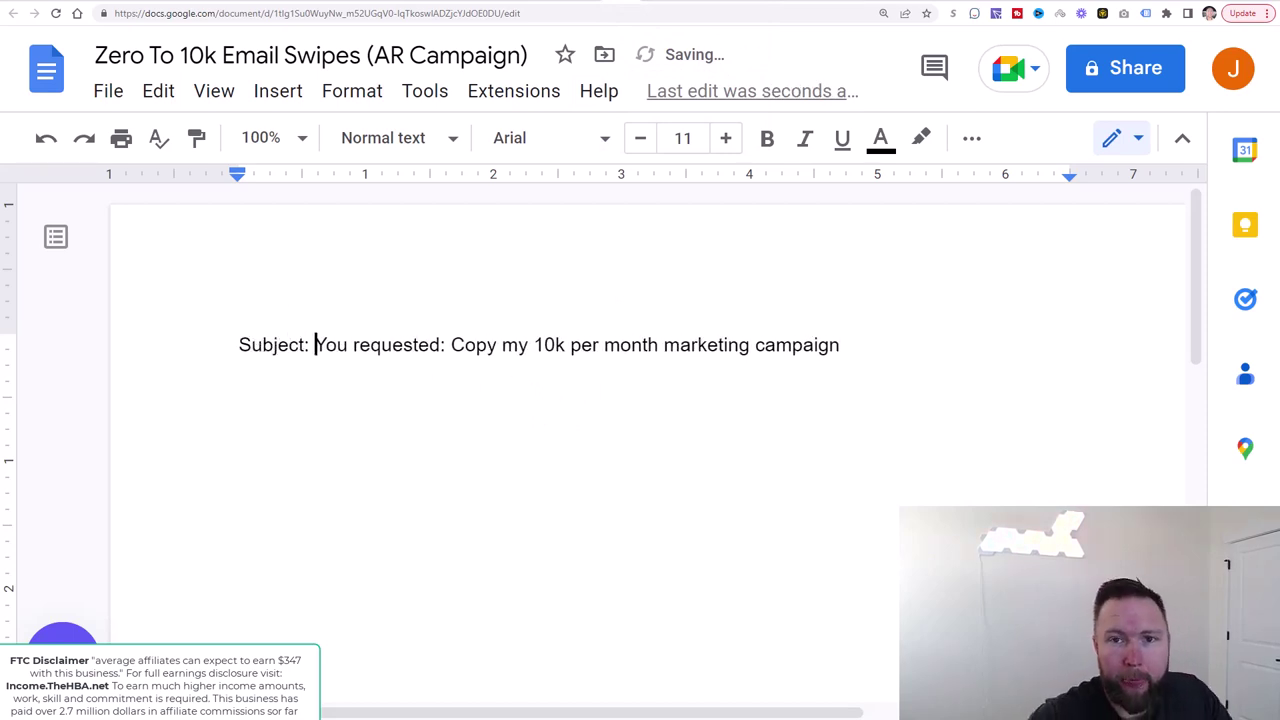
pyautogui.click(886, 342)
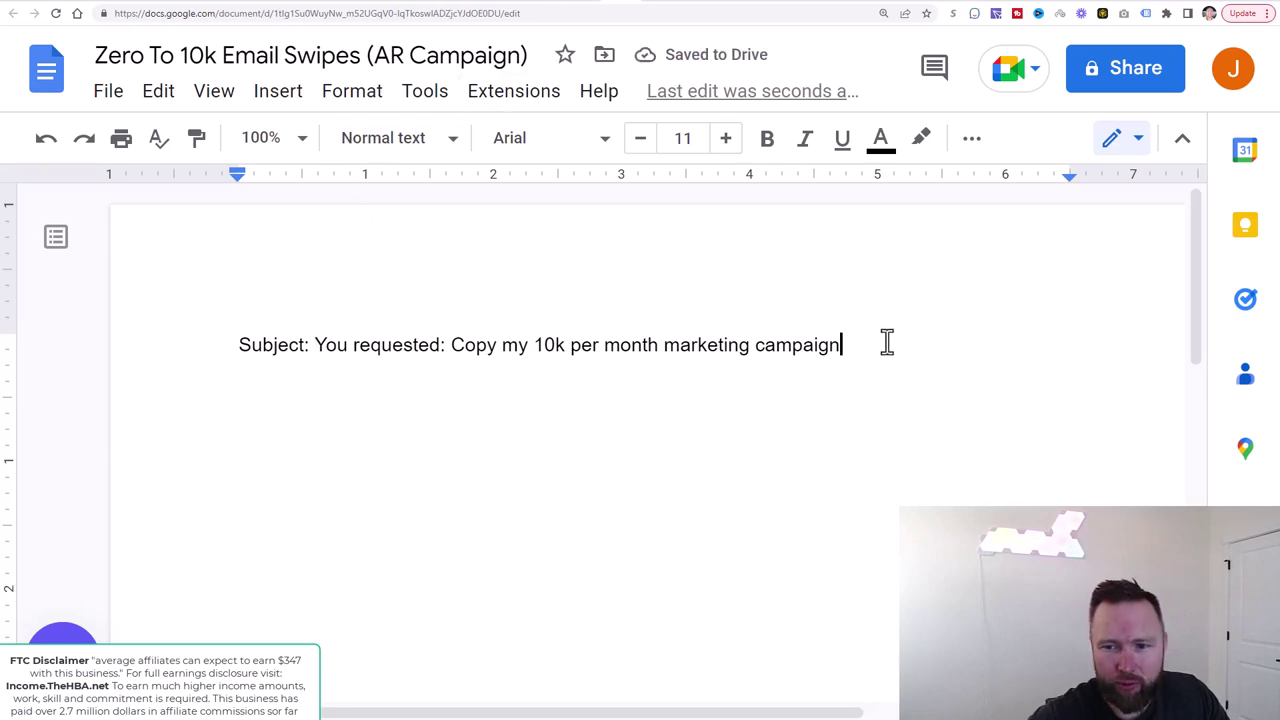
pyautogui.press('Return')
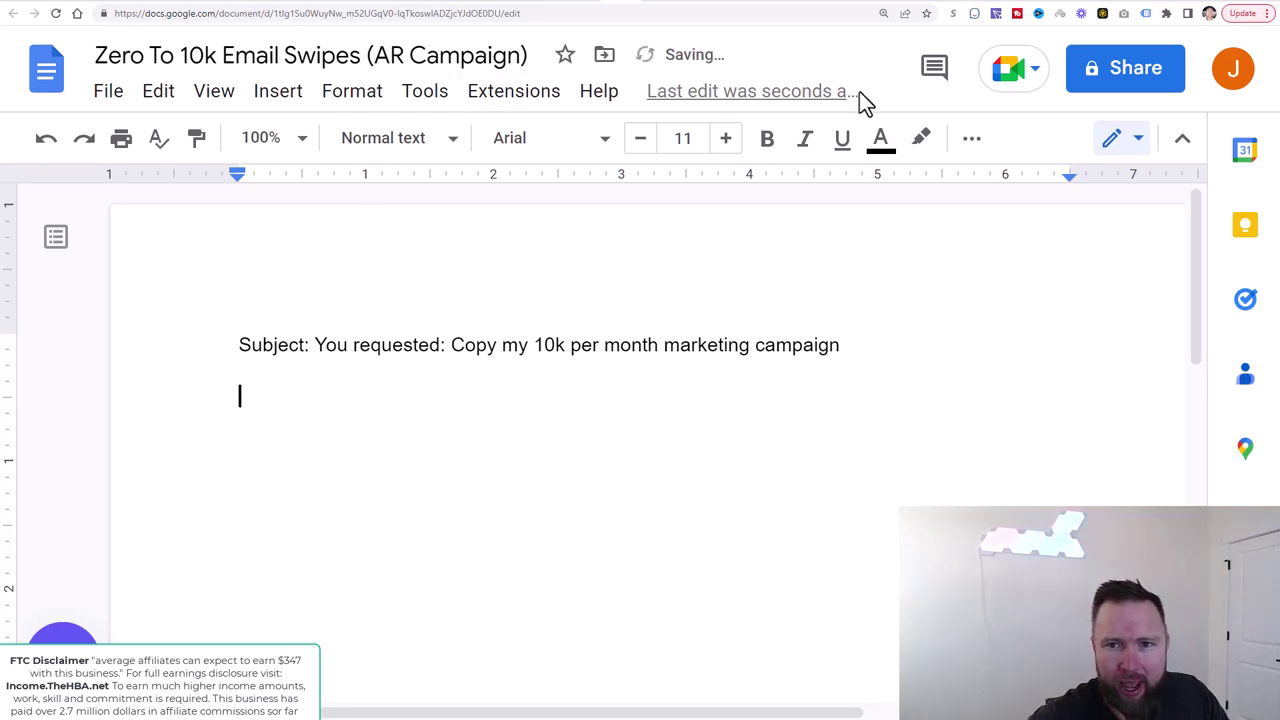
# Step: Copy Email 1's full body text from Kartra into the AR Campaign document below the subject line and highlight its video link
pyautogui.click(434, 9)
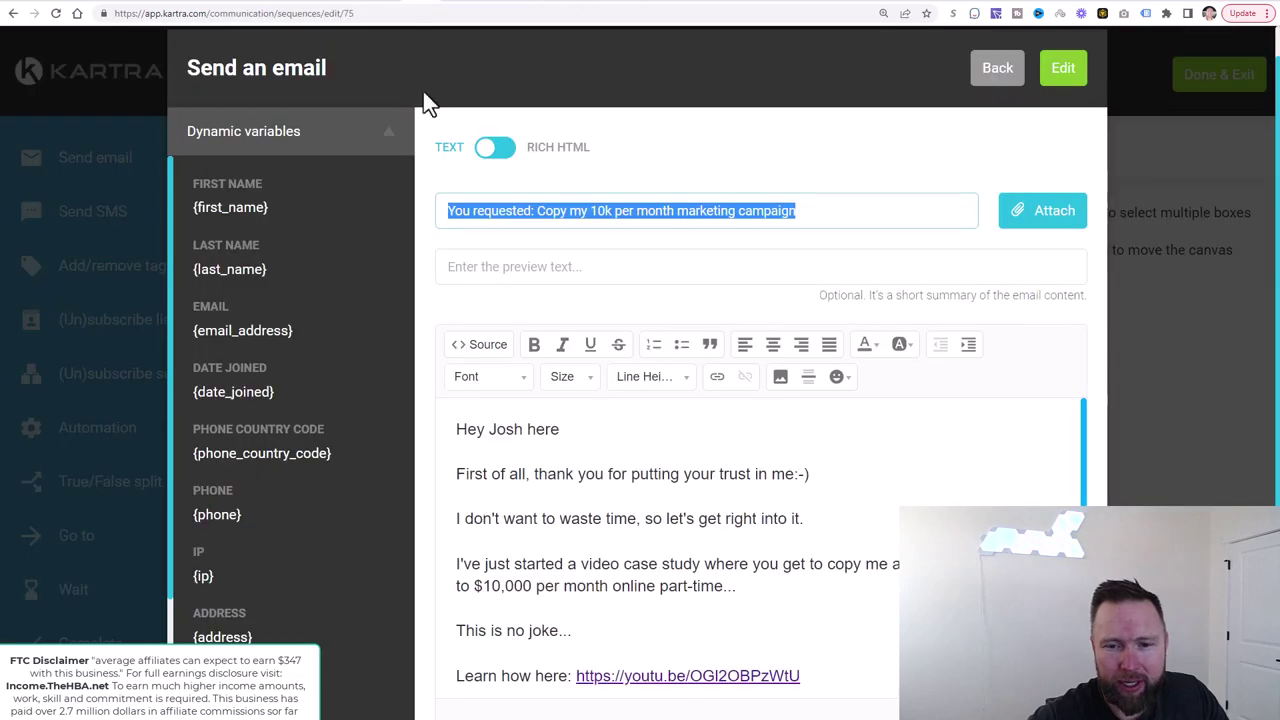
pyautogui.scroll(-2, 613, 503)
pyautogui.scroll(-1, 613, 503)
pyautogui.click(589, 563)
pyautogui.hotkey('ctrl', 'a')
pyautogui.hotkey('ctrl', 'c')
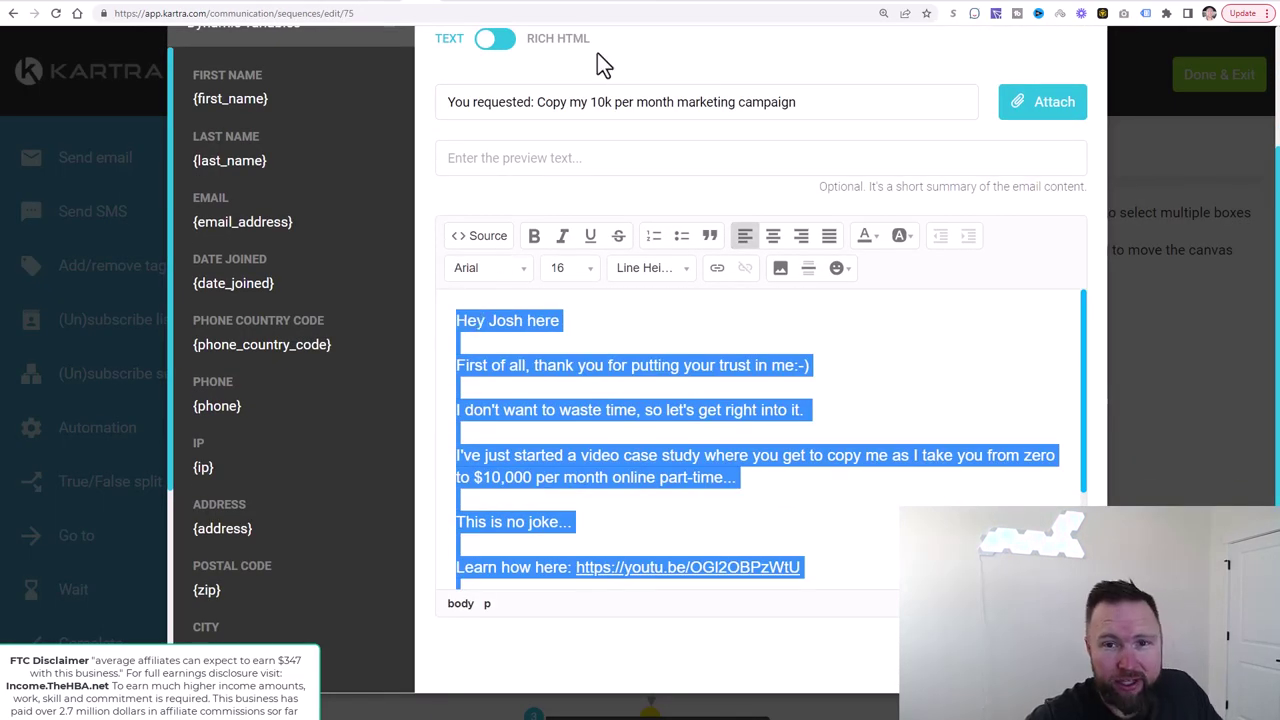
pyautogui.click(617, 5)
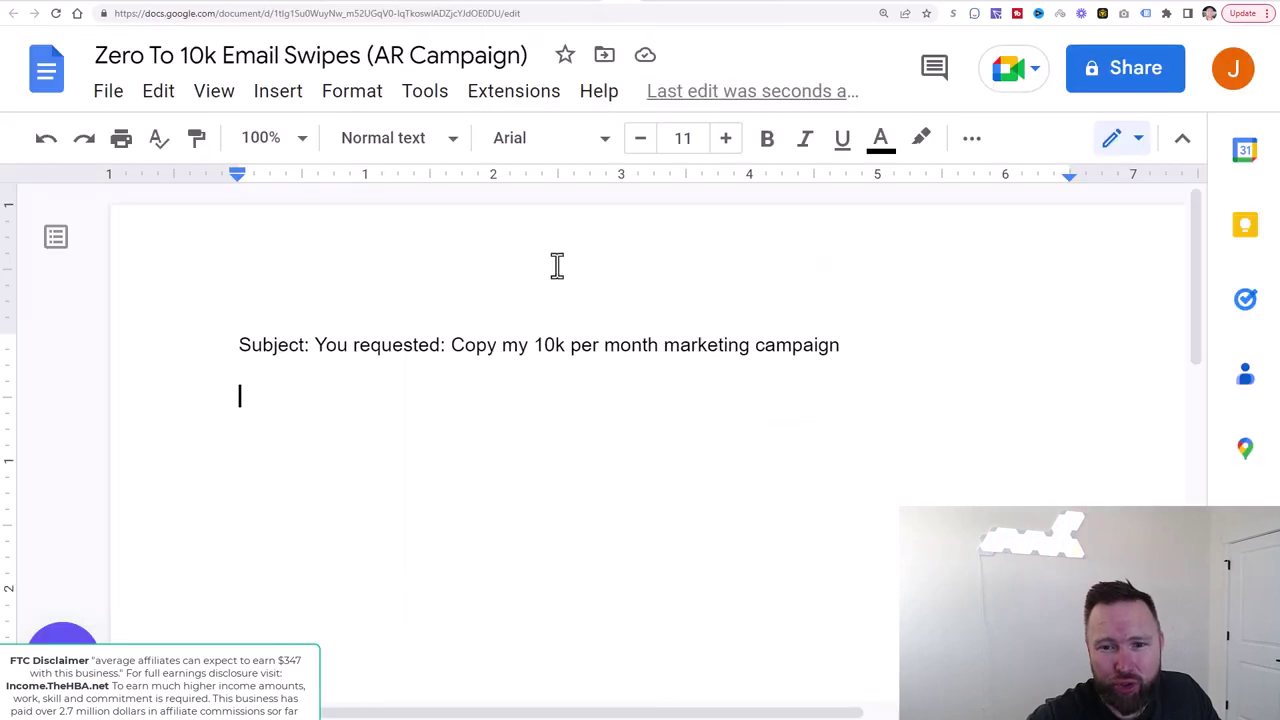
pyautogui.hotkey('ctrl', 'v')
pyautogui.scroll(4, 586, 506)
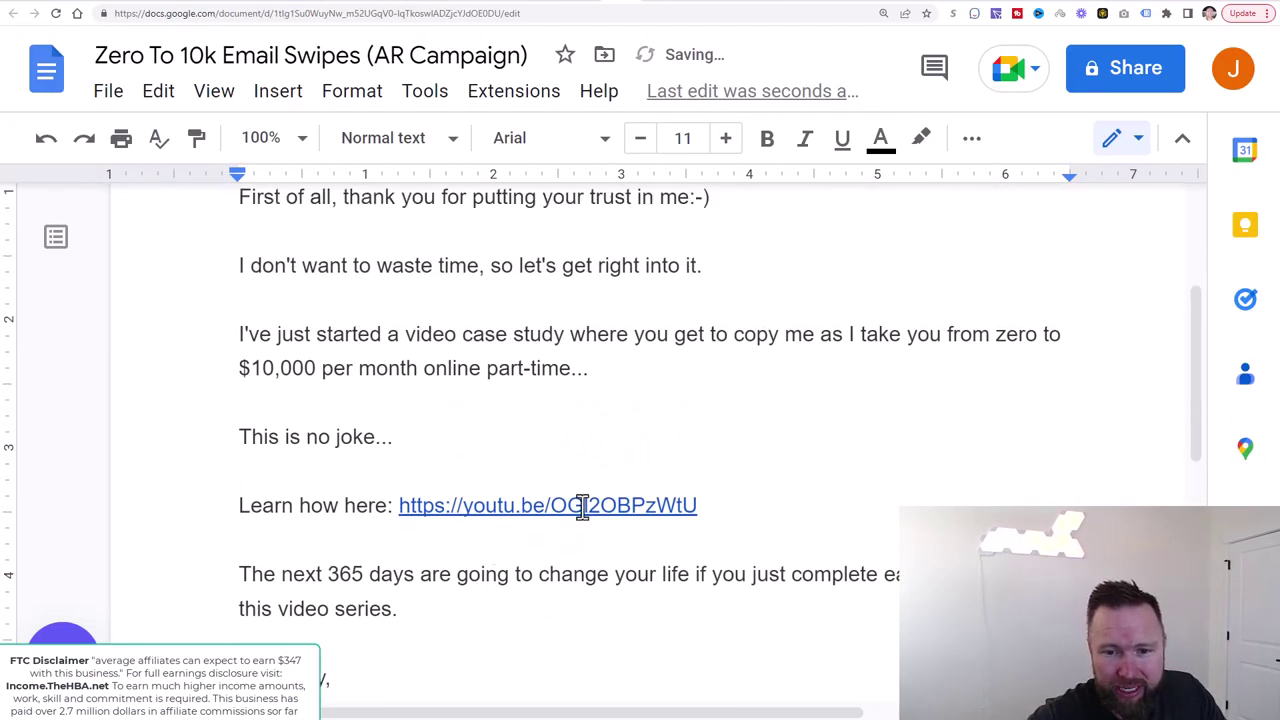
pyautogui.scroll(-5, 606, 490)
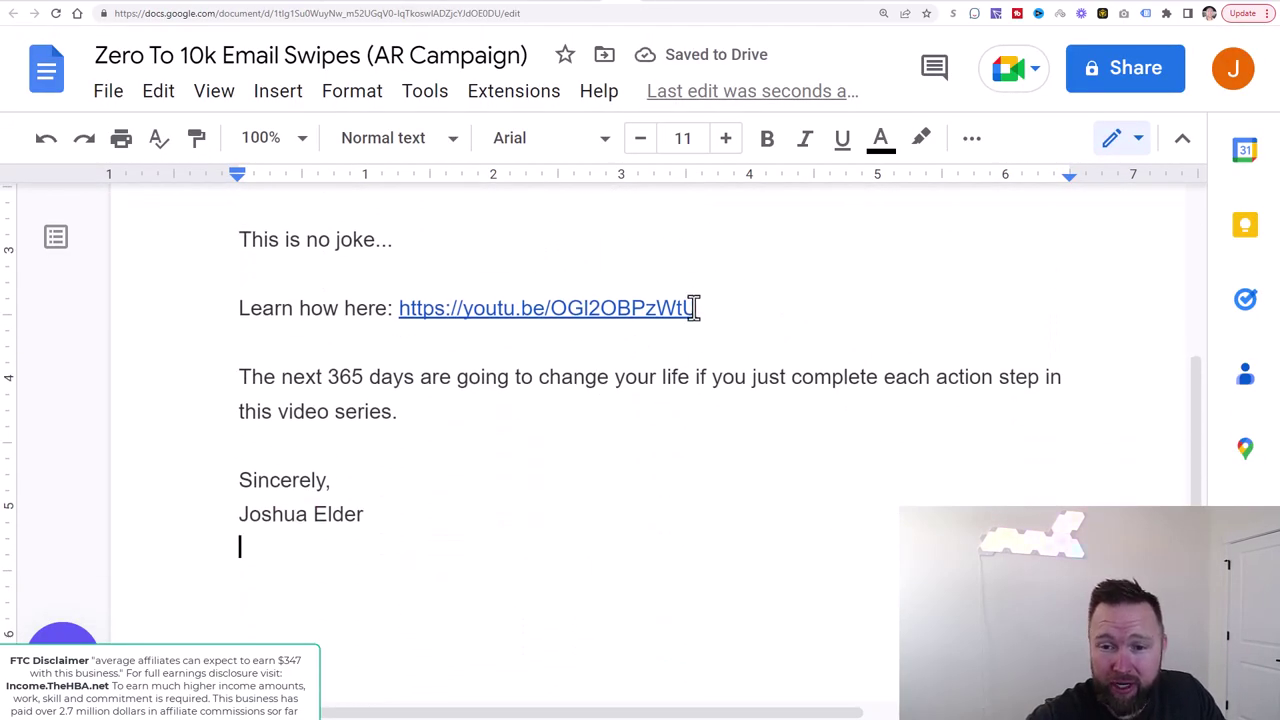
pyautogui.moveTo(694, 309); pyautogui.dragTo(449, 291)
# Step: Add a "Body:" label on its own line between the subject line and the greeting, with a gap before the greeting
pyautogui.scroll(5, 486, 286)
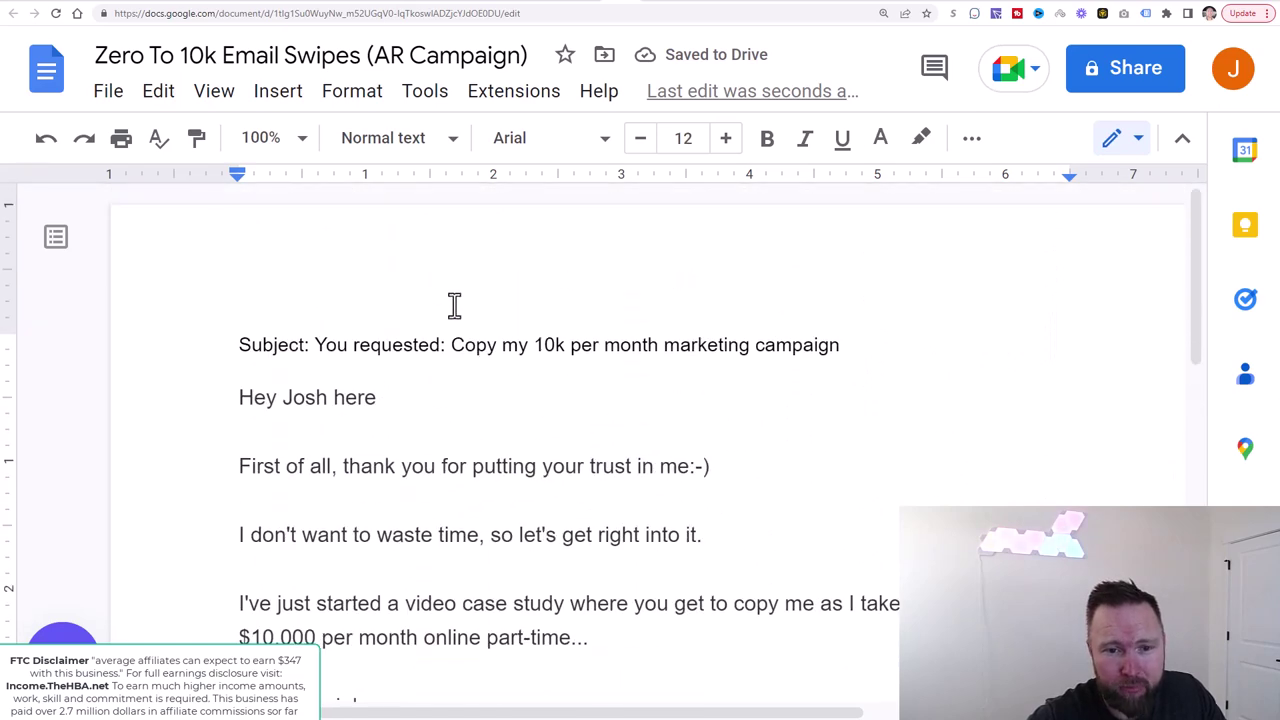
pyautogui.click(229, 394)
pyautogui.press('Return')
pyautogui.press('Return')
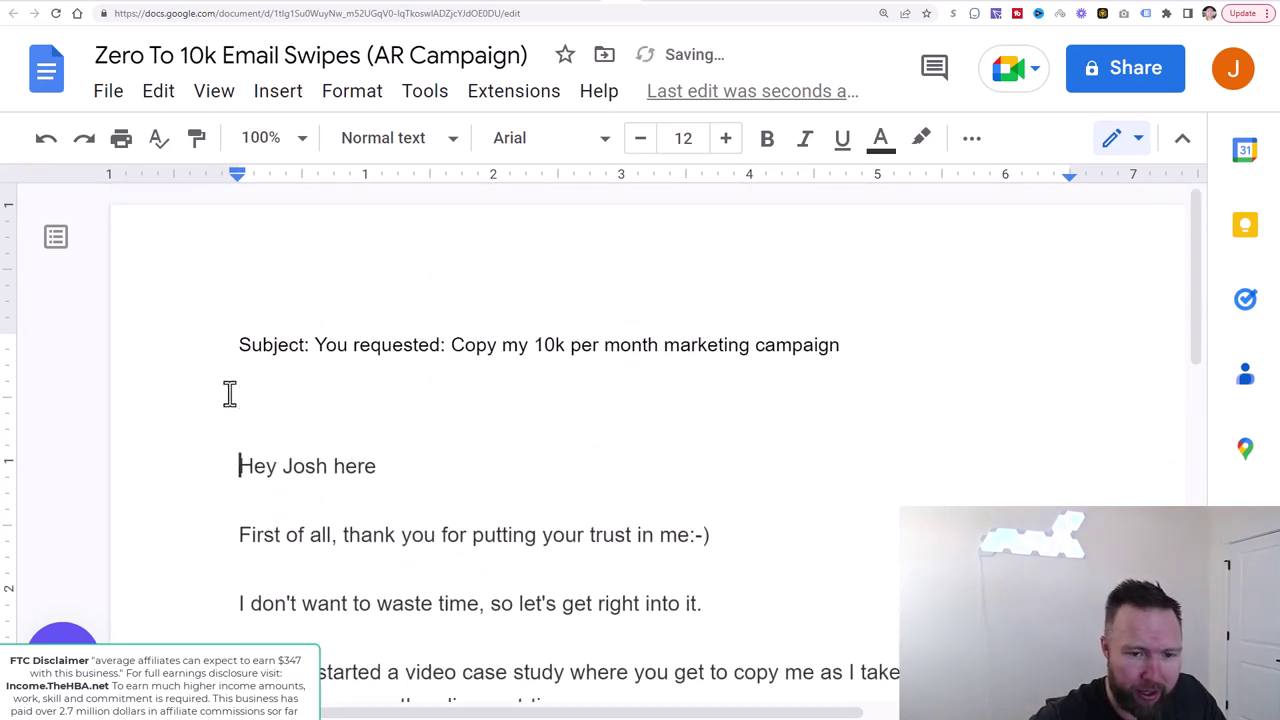
pyautogui.click(247, 410)
pyautogui.hotkey('ctrl', 'b')
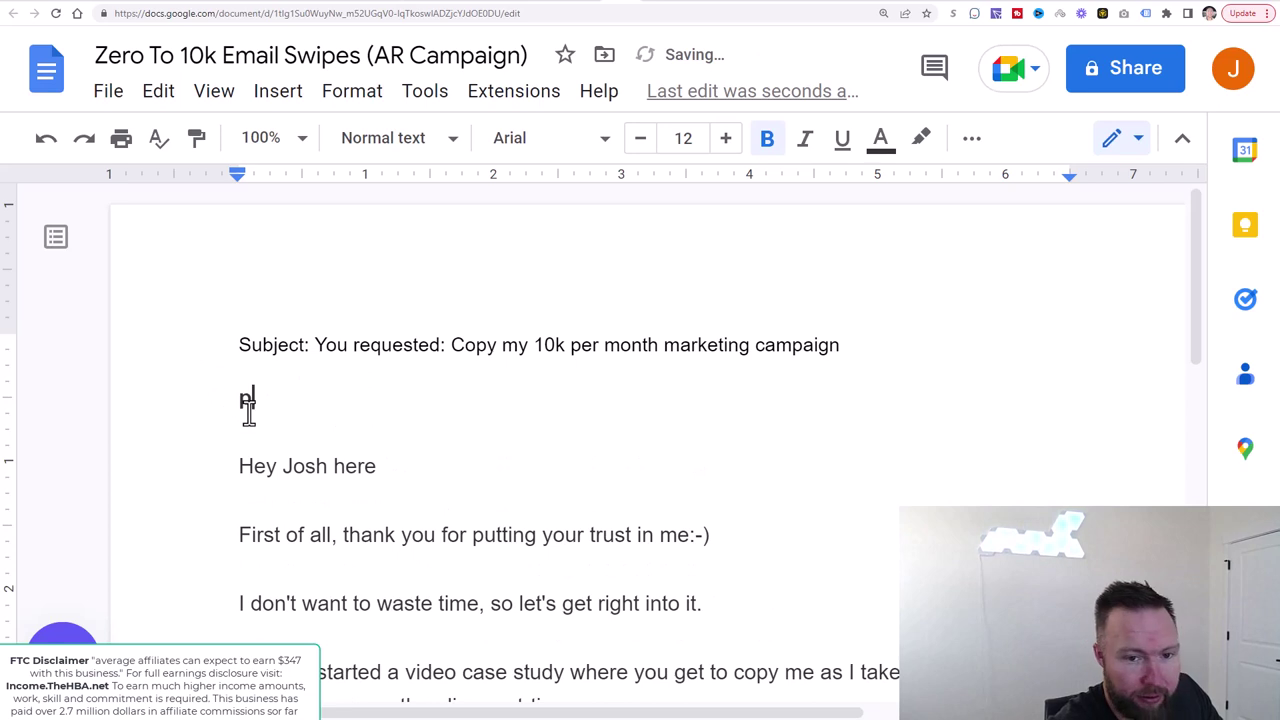
pyautogui.press('BackSpace')
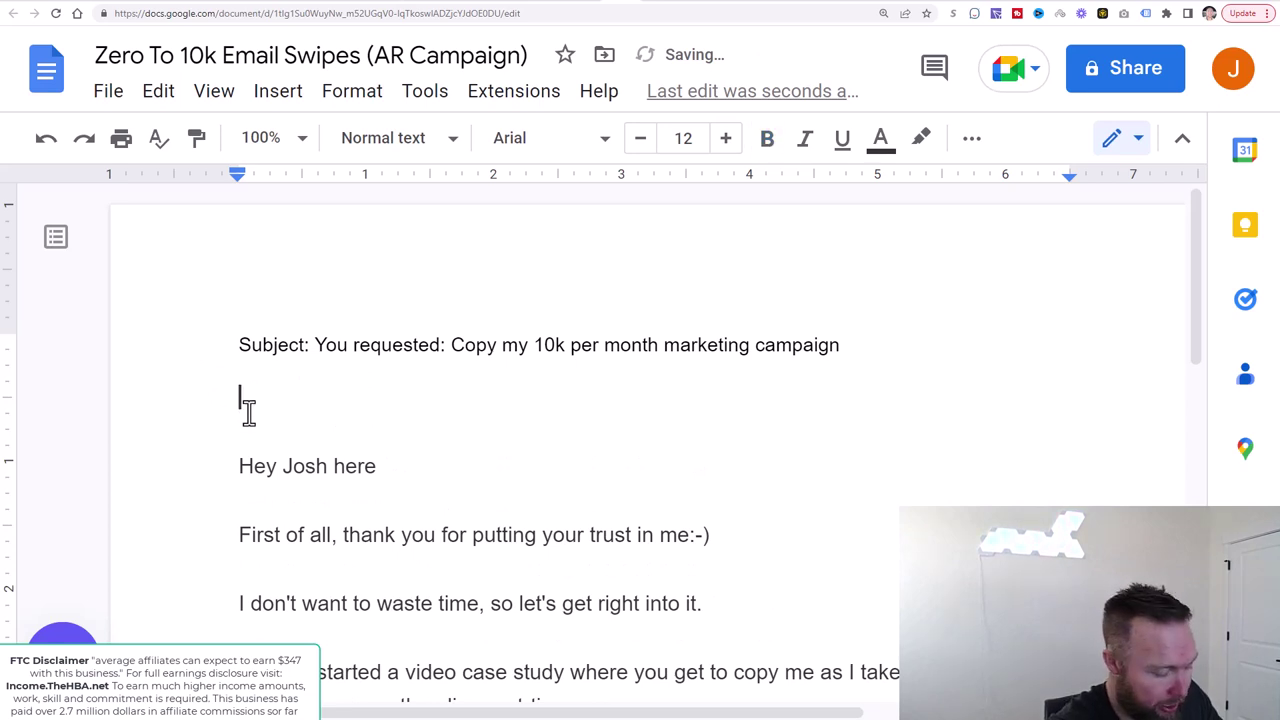
pyautogui.press('BackSpace')
pyautogui.press('BackSpace')
pyautogui.press('BackSpace')
pyautogui.press('BackSpace')
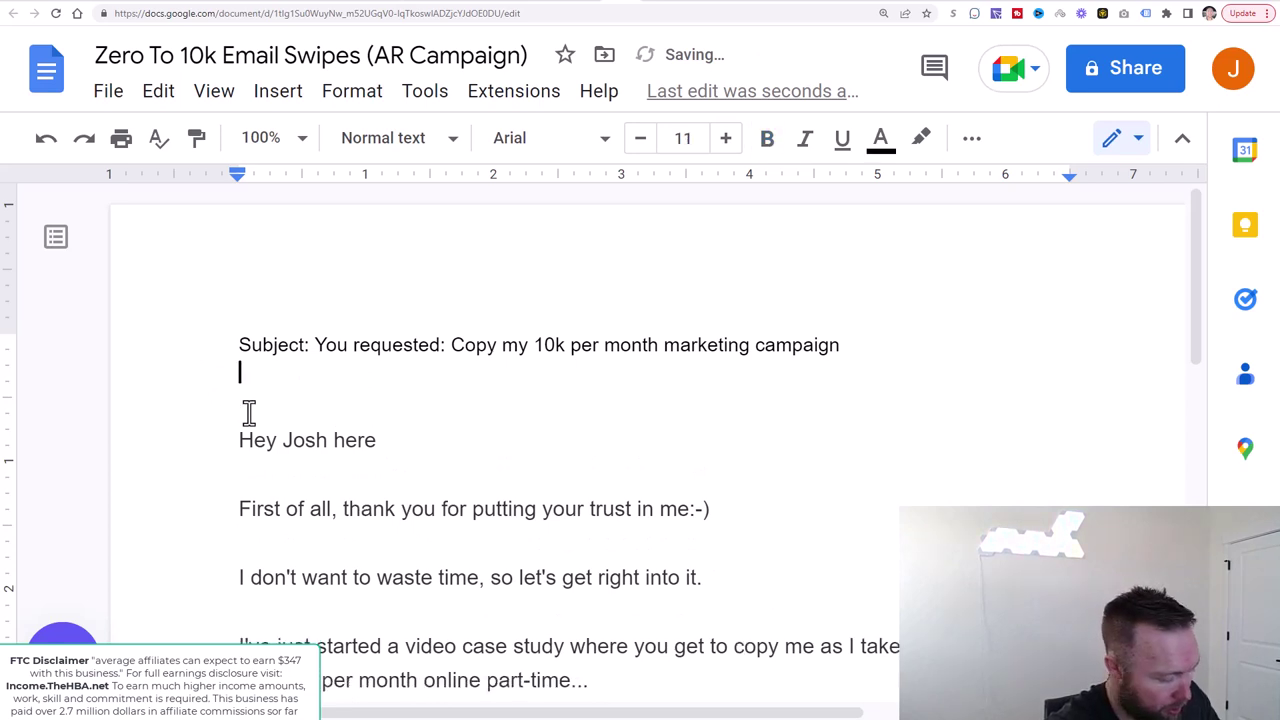
pyautogui.write('Body:')
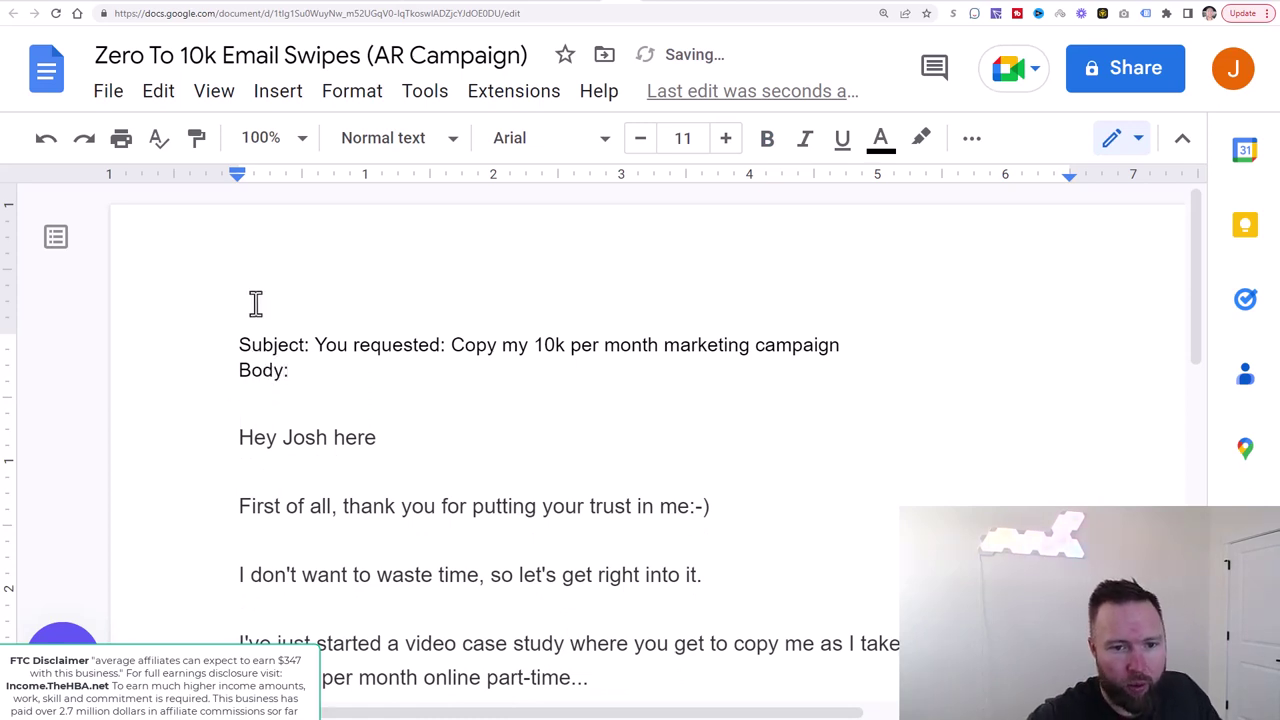
# Step: Insert an "Email 1:" heading above the subject line and add blank lines before and after the subject
pyautogui.press('Return')
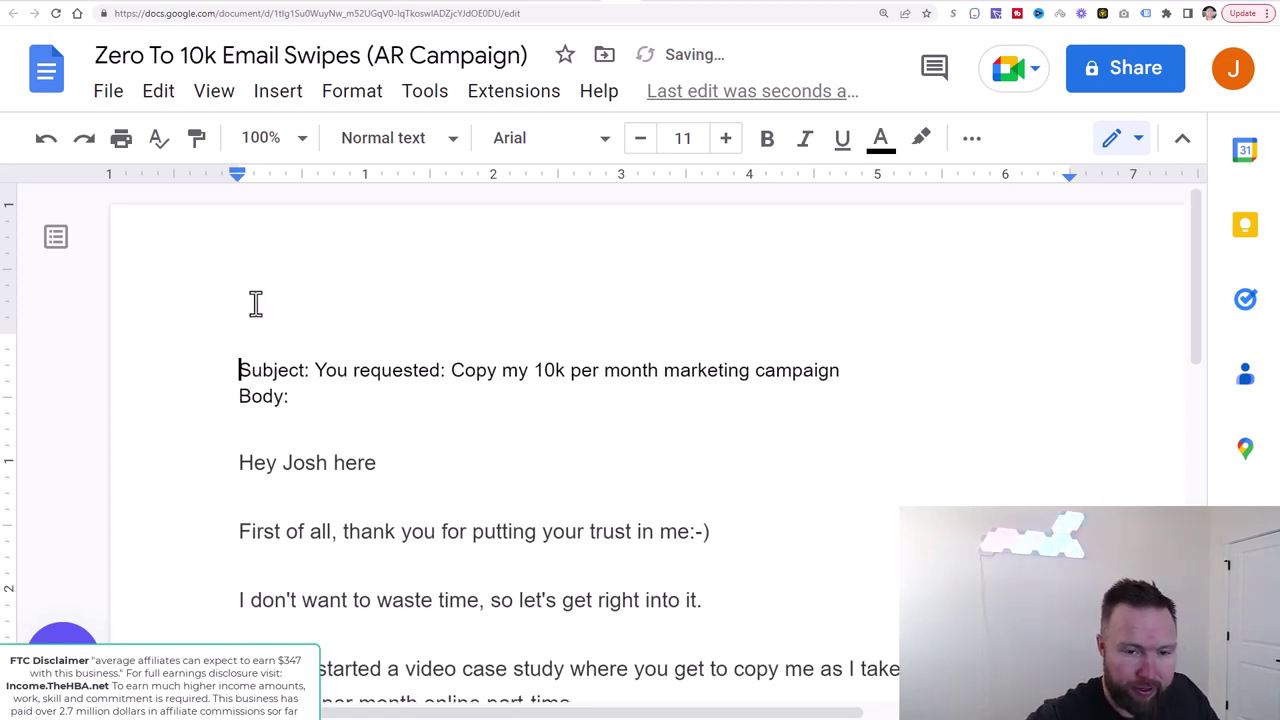
pyautogui.write('Email')
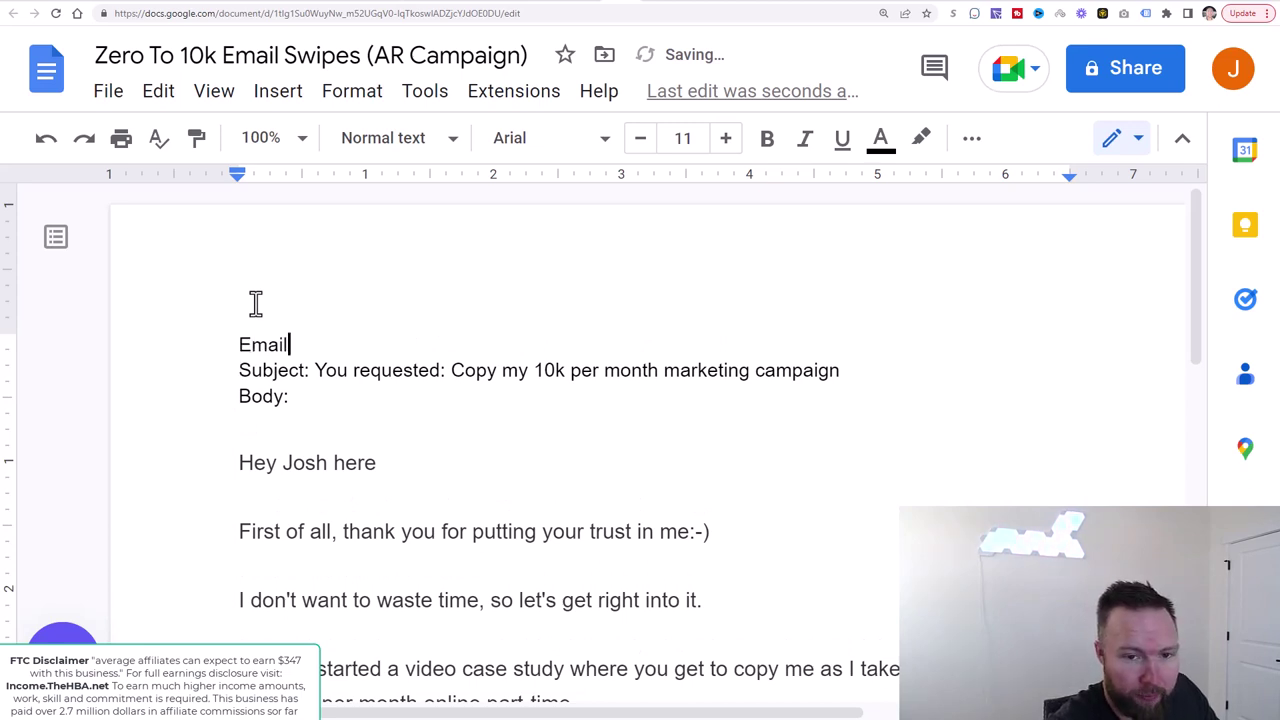
pyautogui.write(' 1:')
pyautogui.press('Return')
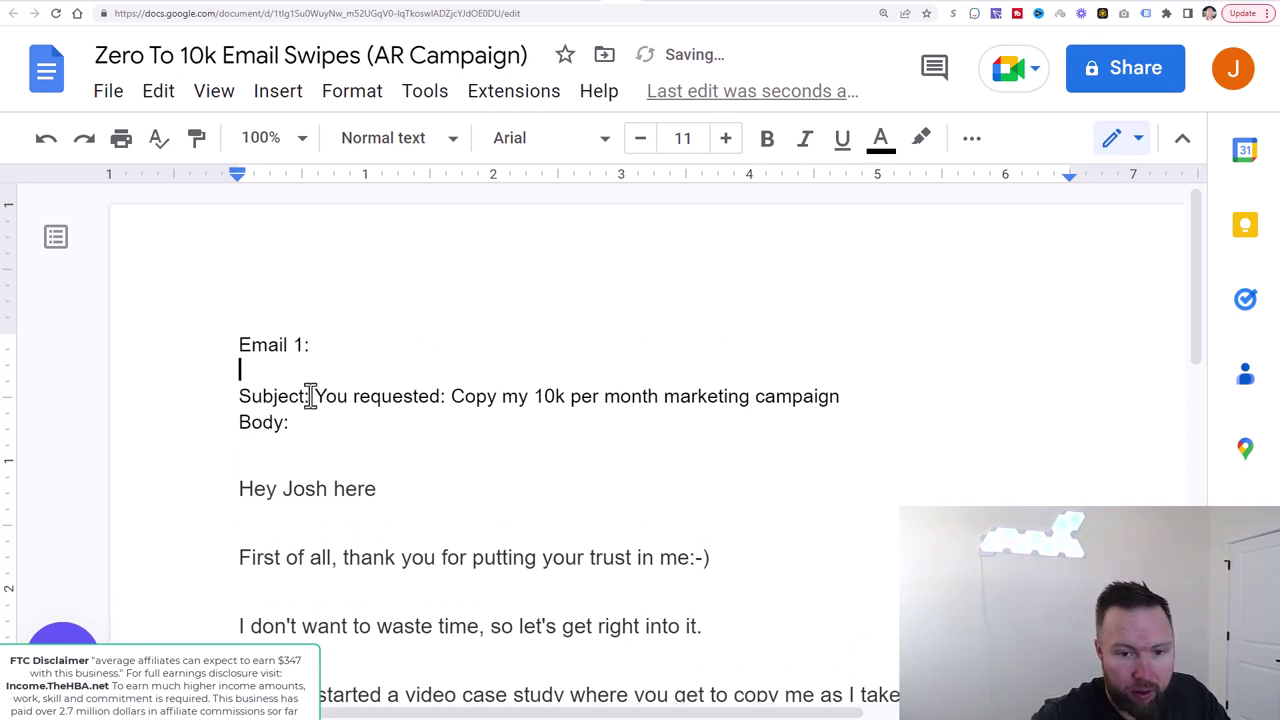
pyautogui.click(857, 393)
pyautogui.press('Return')
pyautogui.press('Return')
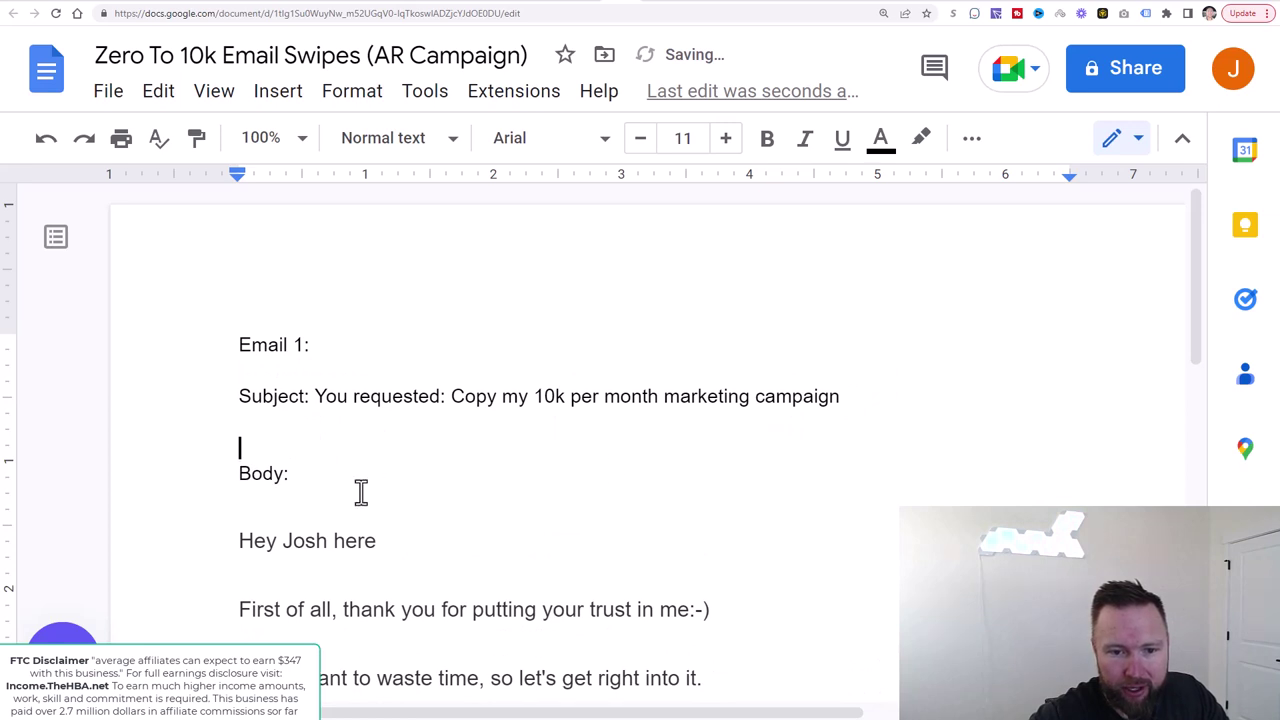
# Step: Make the "Body:", "Subject:" and "Email 1:" labels bold
pyautogui.moveTo(354, 480); pyautogui.dragTo(211, 474)
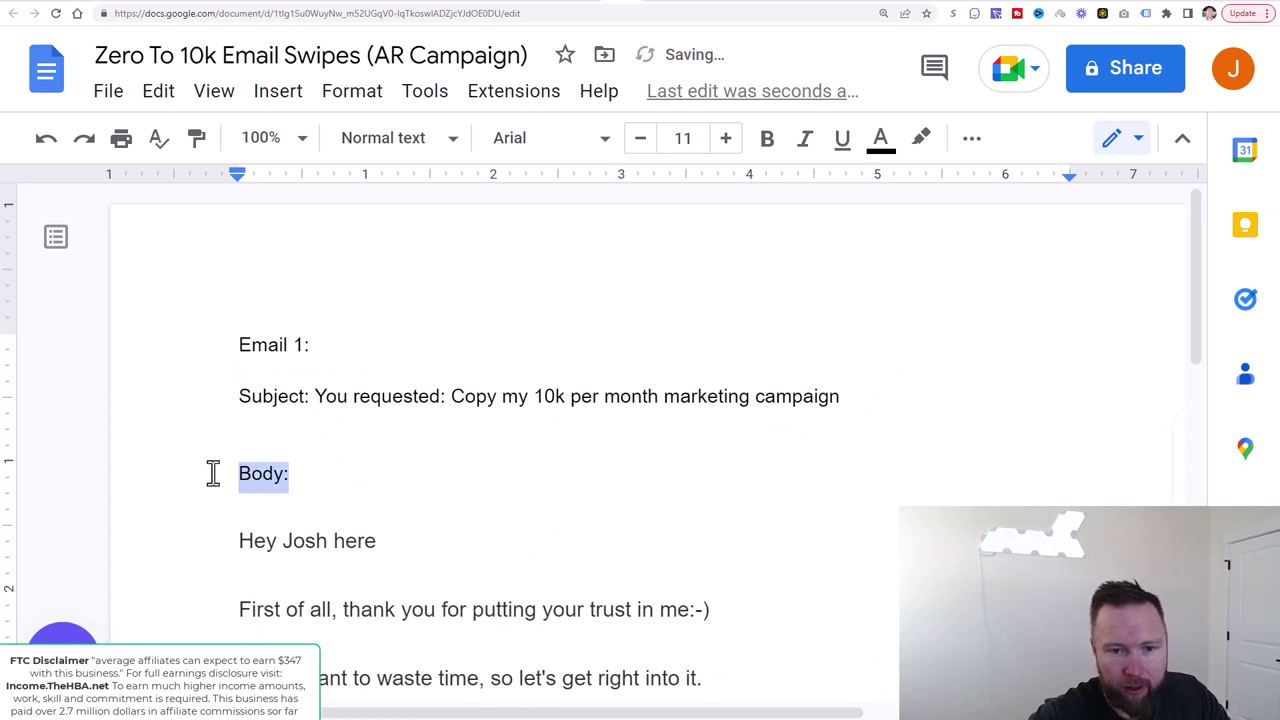
pyautogui.click(767, 140)
pyautogui.moveTo(312, 396); pyautogui.dragTo(237, 394)
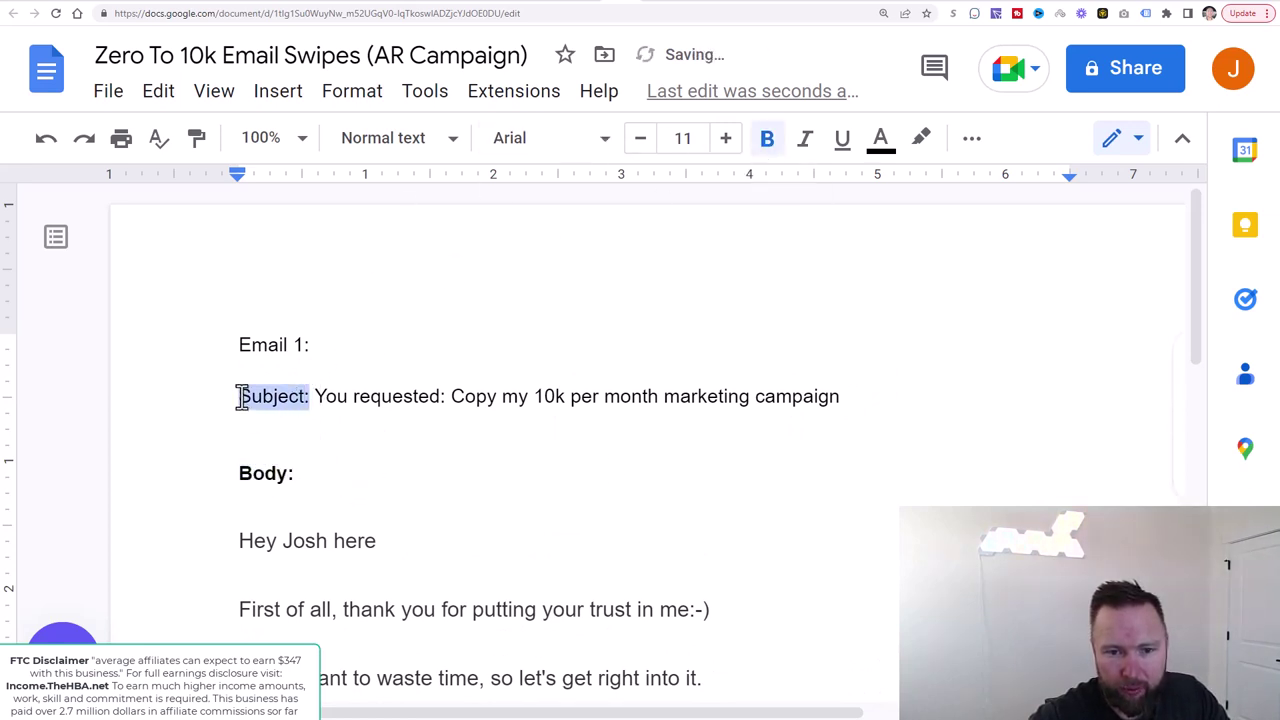
pyautogui.click(767, 138)
pyautogui.moveTo(316, 344); pyautogui.dragTo(237, 345)
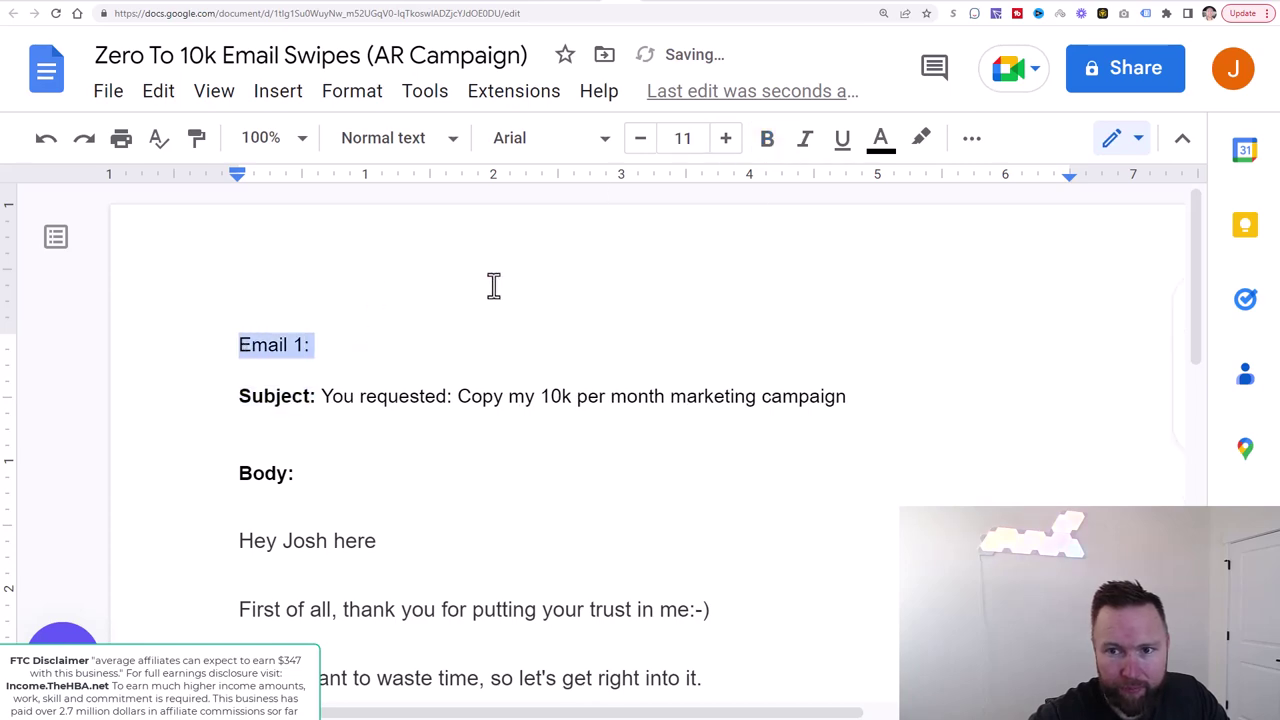
pyautogui.click(767, 140)
# Step: Add an "Email 2:" heading below Email 1's signature, followed by a blank line
pyautogui.scroll(-7, 677, 303)
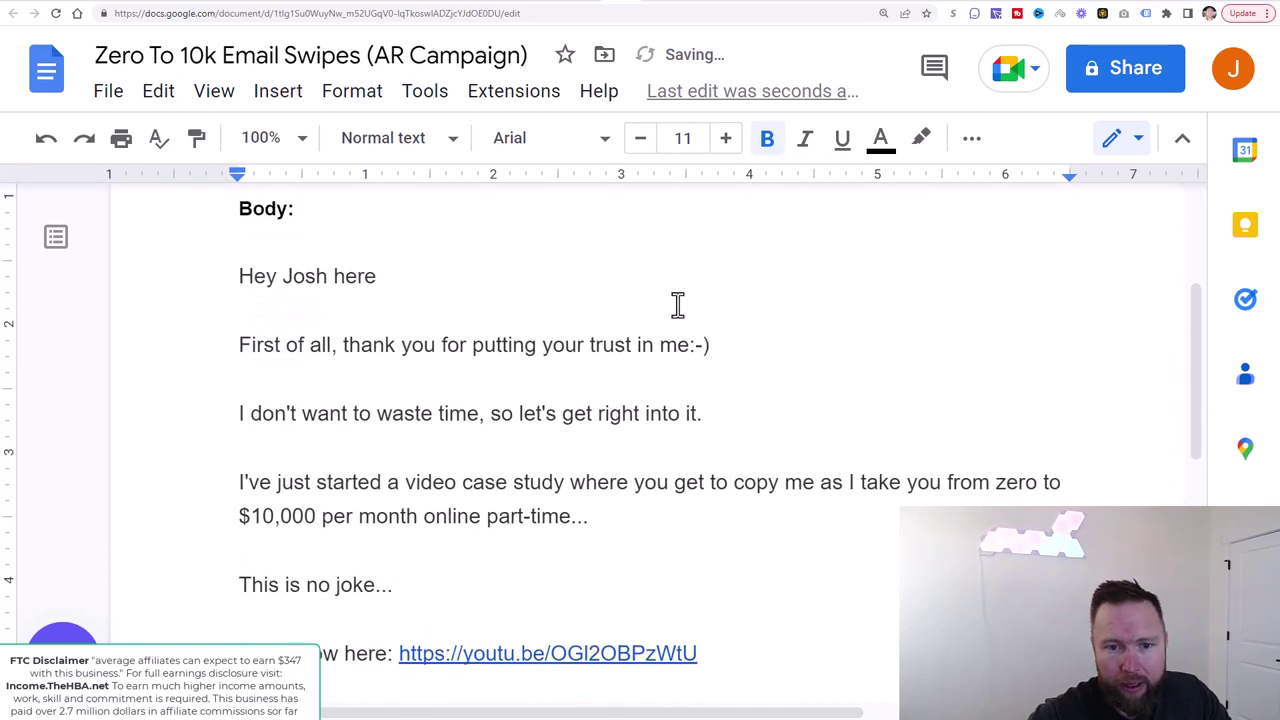
pyautogui.click(534, 429)
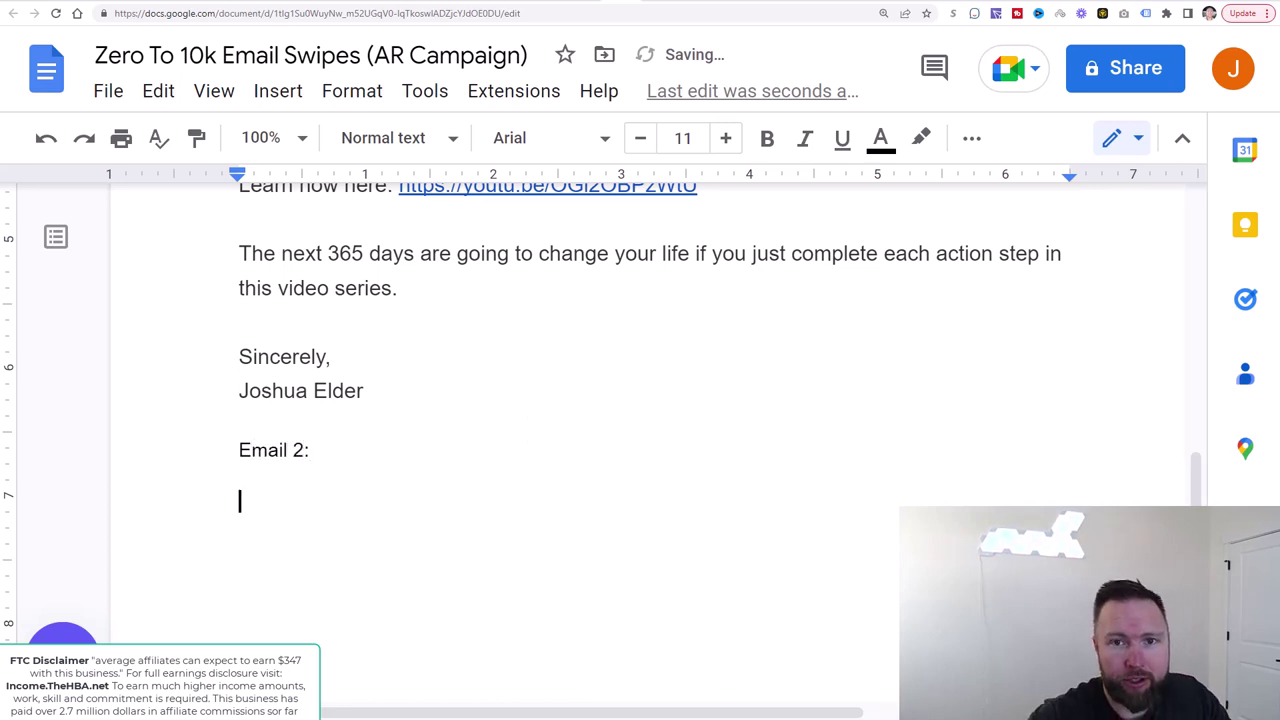
# Step: Switch to the Kartra sequence, close Email 1, and open the email content of the Email 2 step
pyautogui.click(436, 5)
pyautogui.scroll(2, 1080, 180)
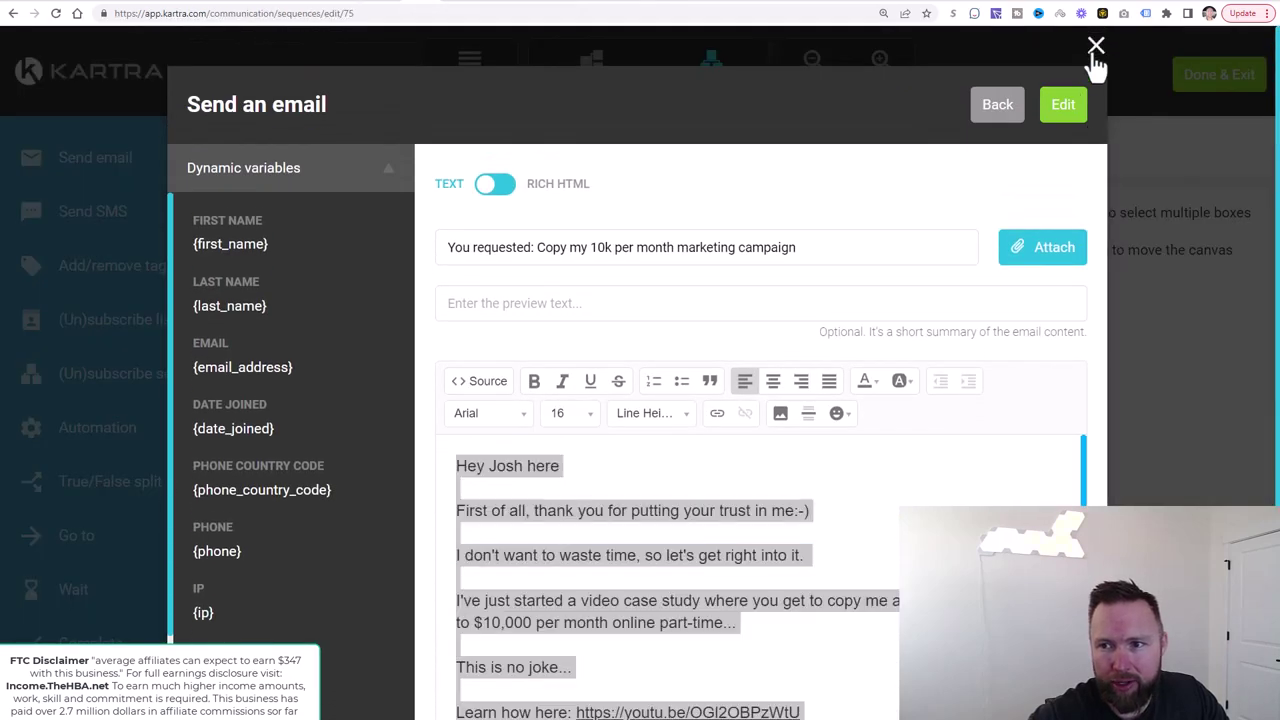
pyautogui.click(1096, 47)
pyautogui.scroll(-2, 910, 425)
pyautogui.click(755, 413)
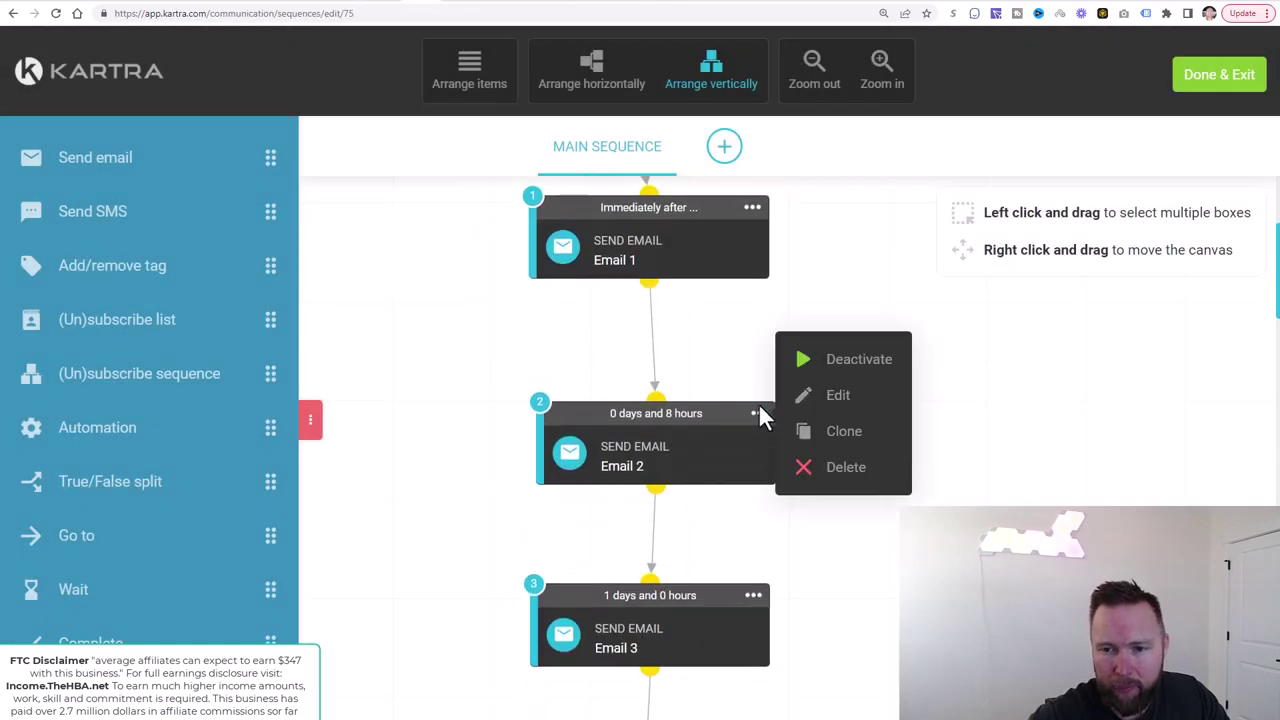
pyautogui.click(836, 396)
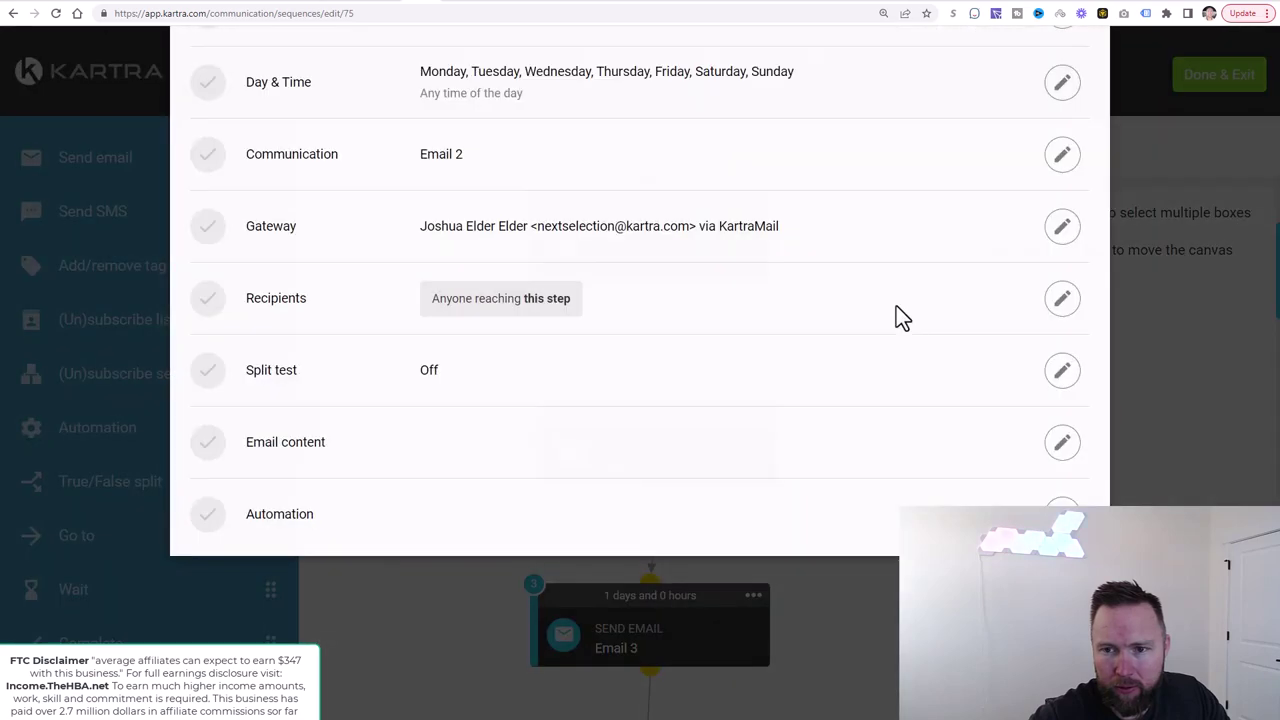
pyautogui.scroll(-1, 909, 366)
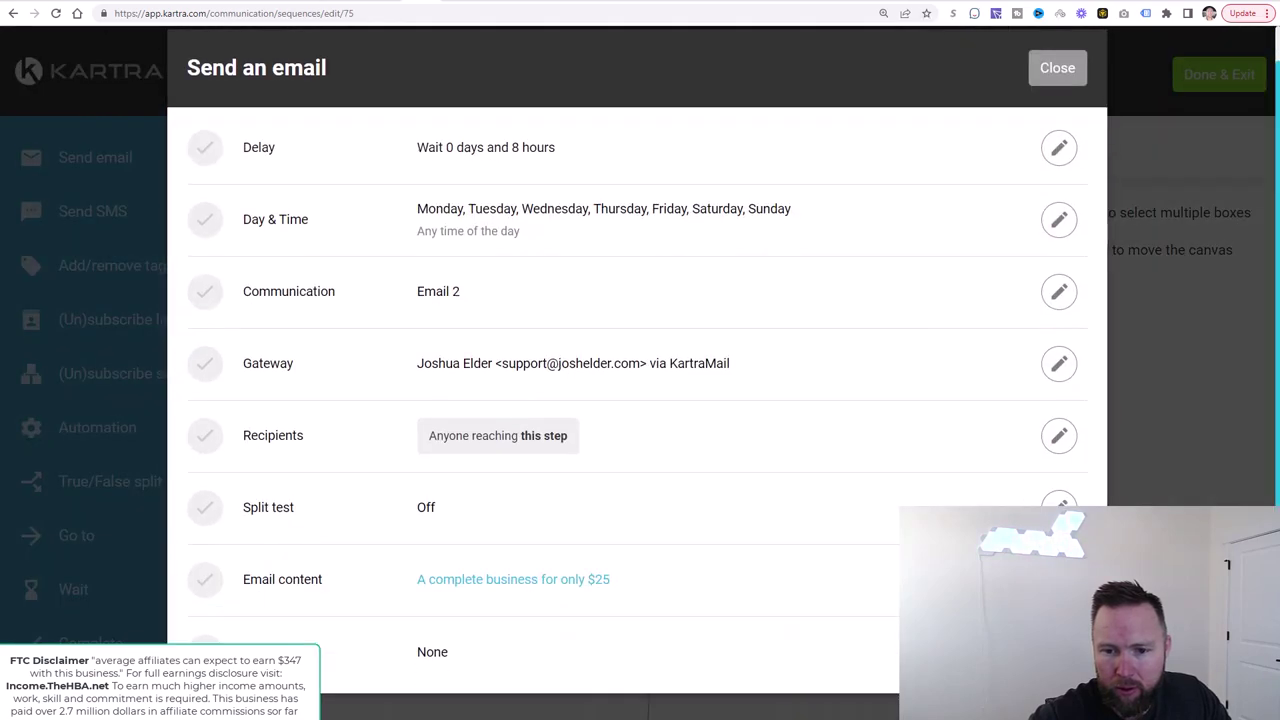
pyautogui.click(513, 579)
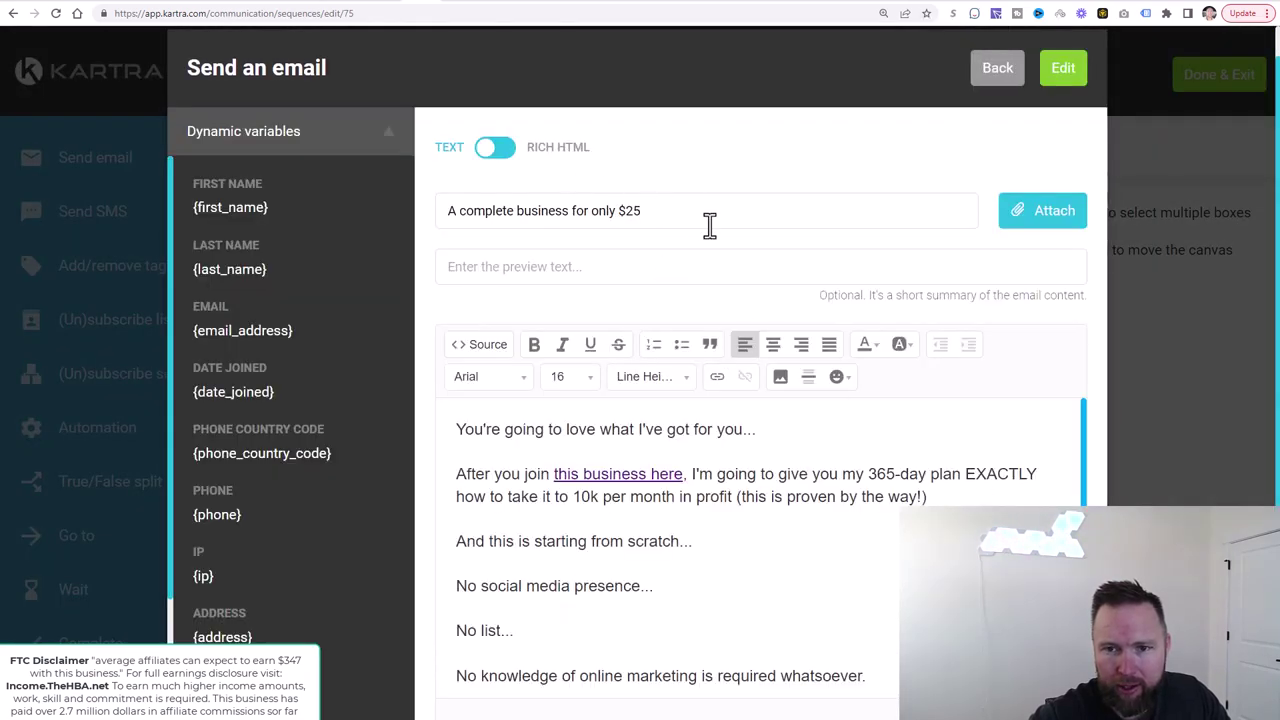
# Step: Copy Email 2's subject into the AR Campaign document as "Subject: A complete business for only $25" below the "Email 2:" heading
pyautogui.moveTo(709, 225); pyautogui.dragTo(450, 197)
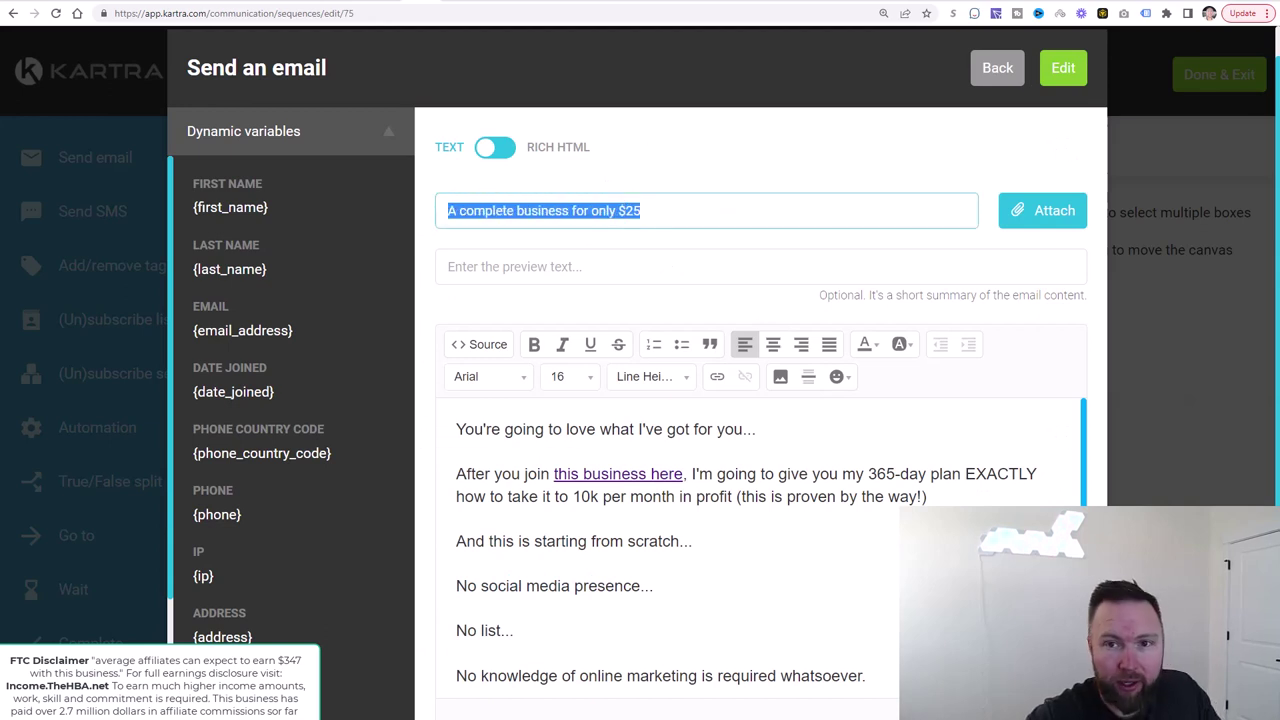
pyautogui.click(623, 3)
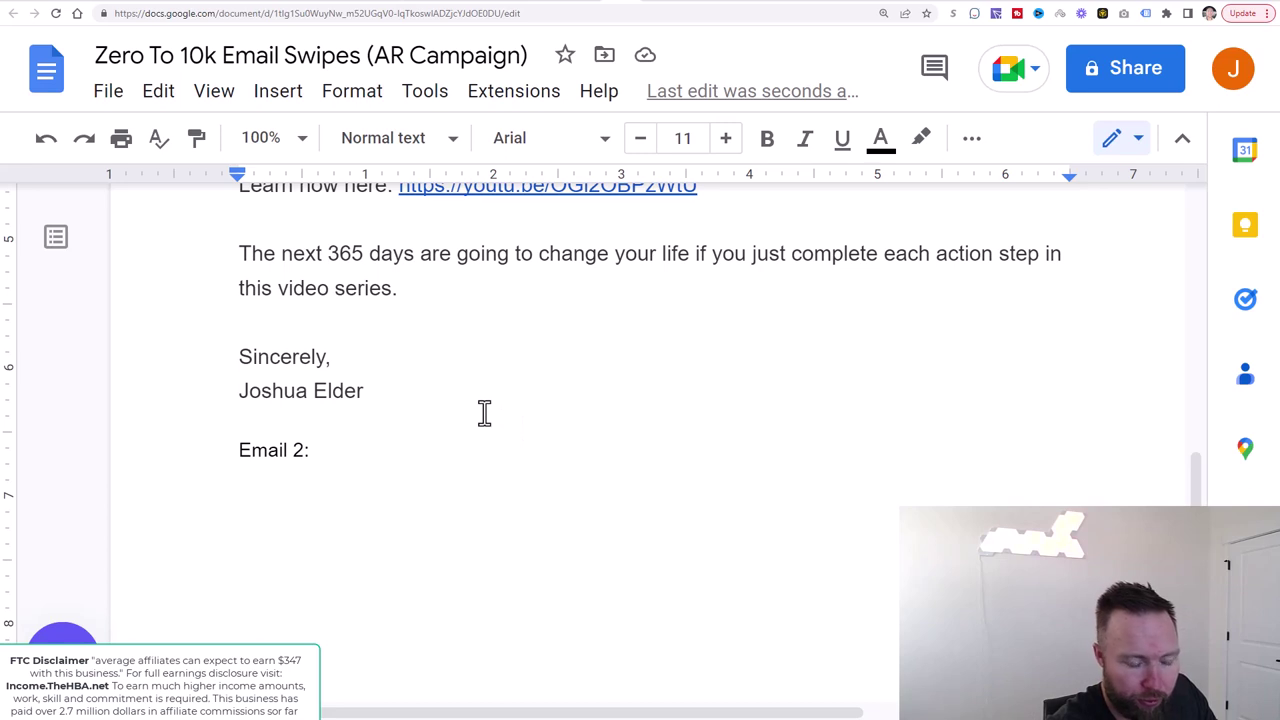
pyautogui.write('ubject')
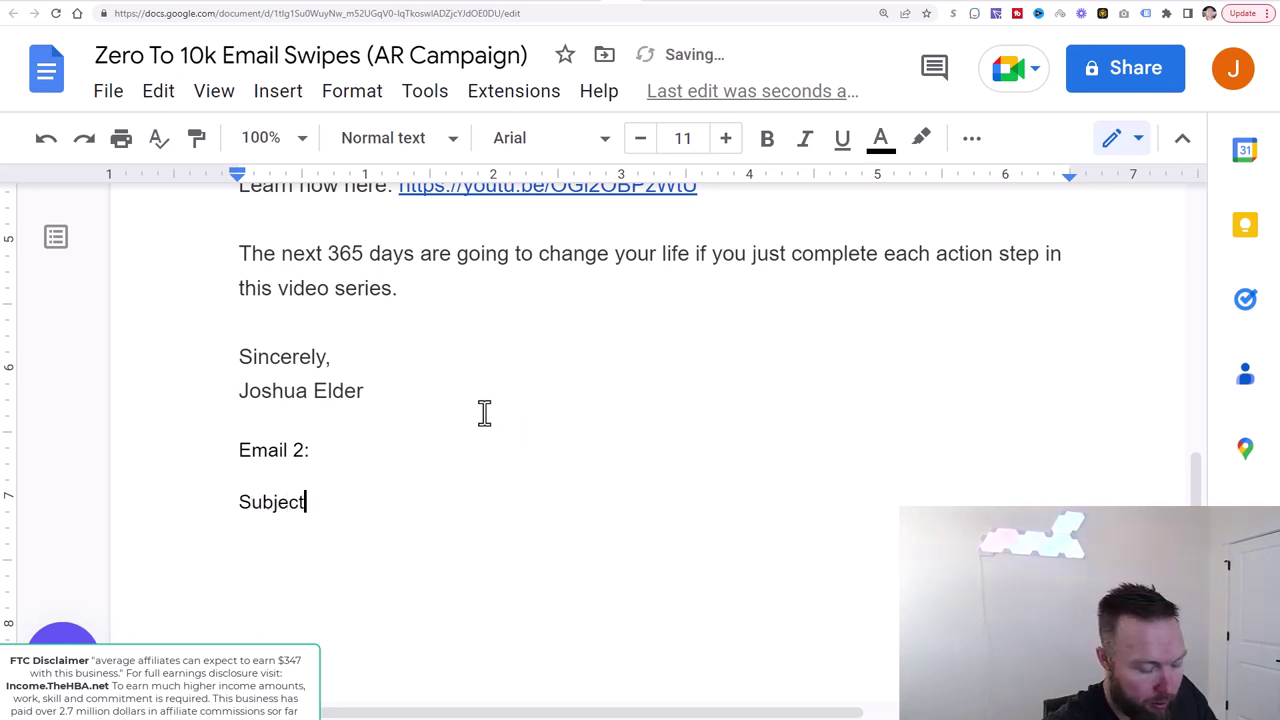
pyautogui.write(': A complete business for only $25')
pyautogui.press('Return')
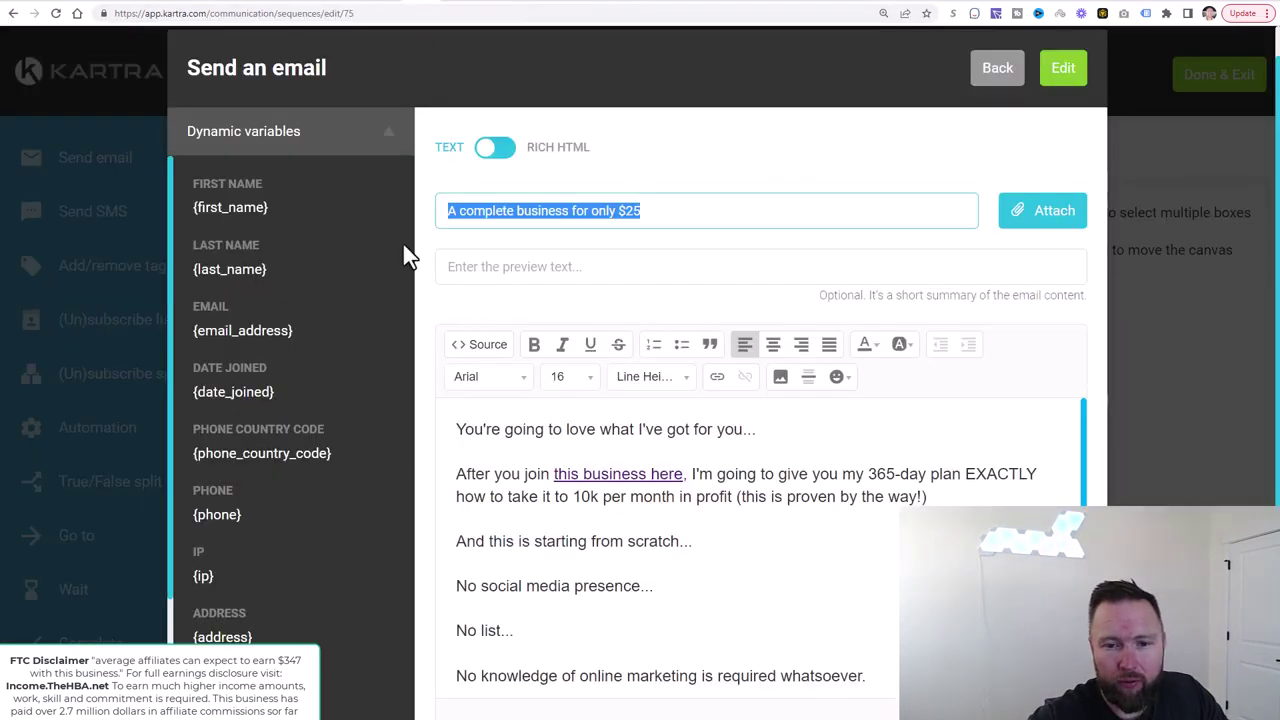
# Step: Add a "Body:" label below the Email 2 subject and paste Email 2's full body text from Kartra under it
pyautogui.scroll(-4, 634, 429)
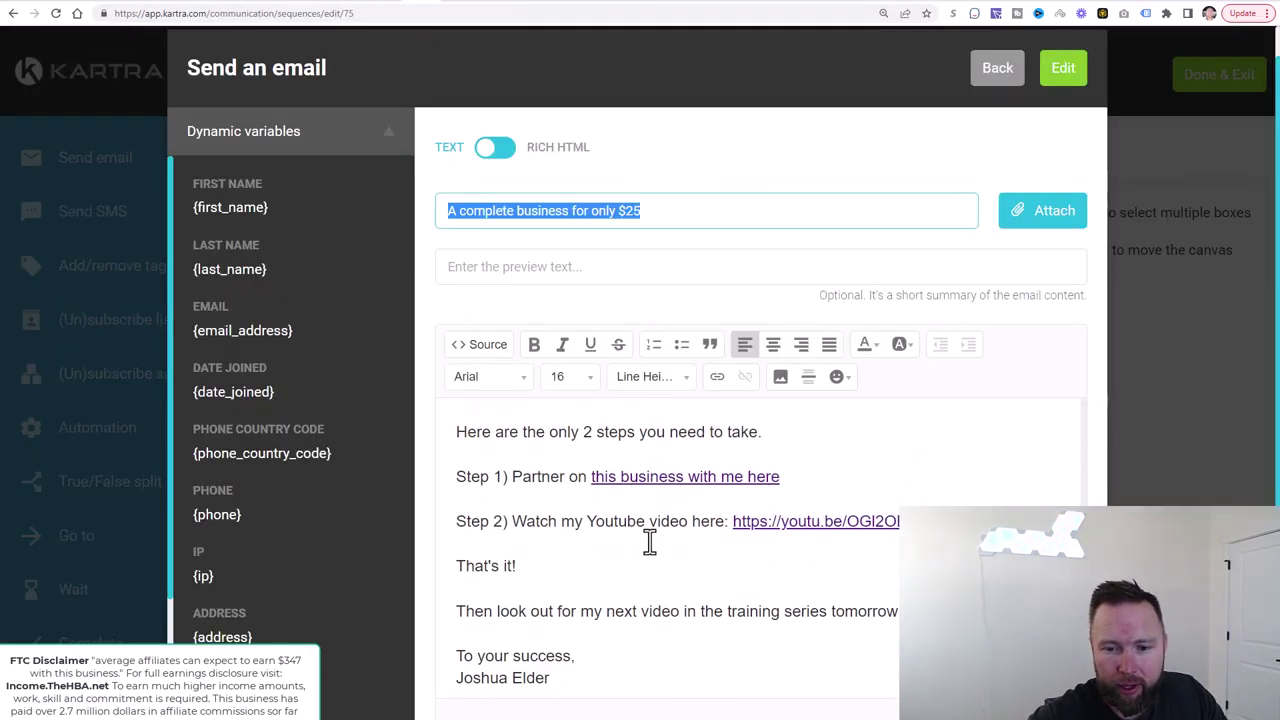
pyautogui.moveTo(594, 665); pyautogui.dragTo(468, 430)
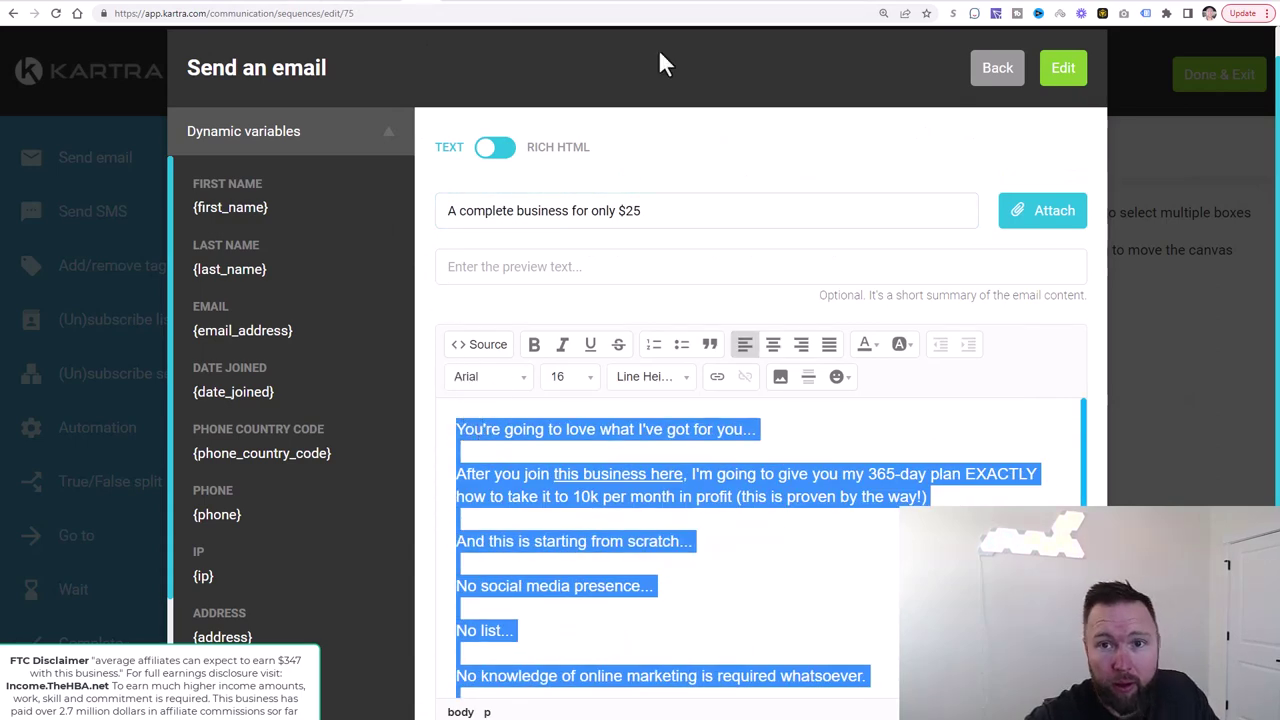
pyautogui.click(618, 4)
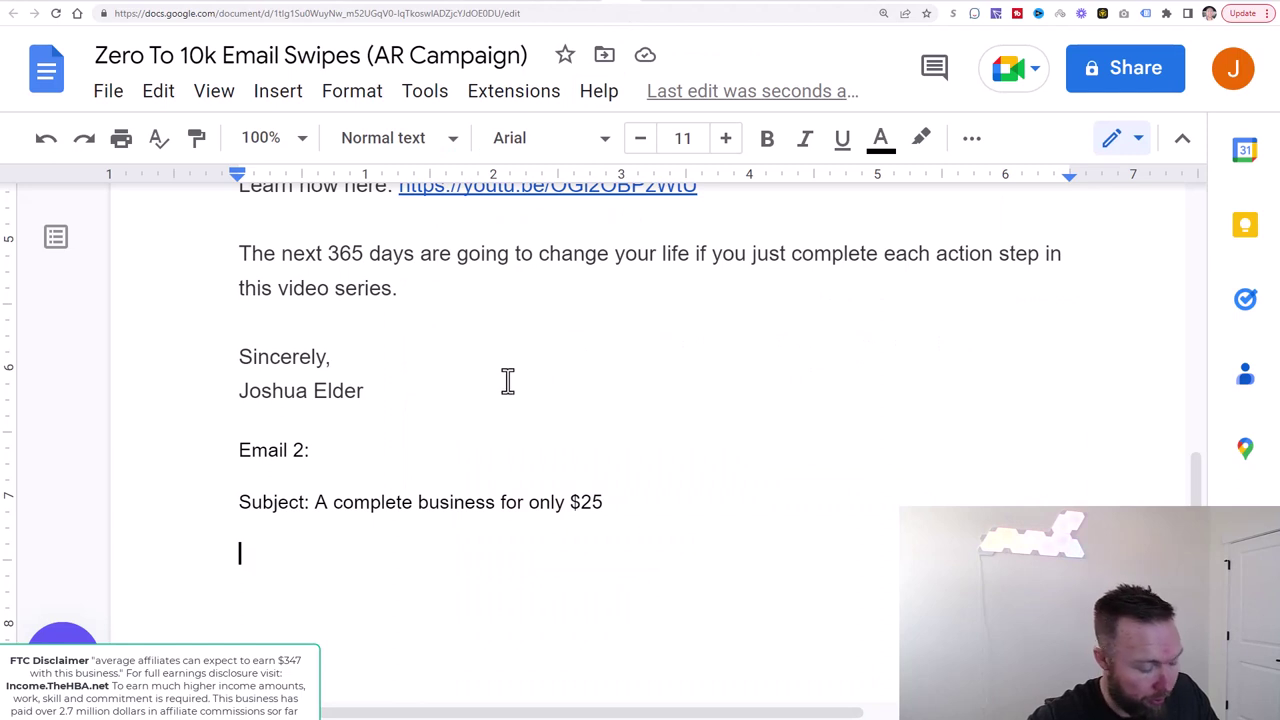
pyautogui.write('Body:')
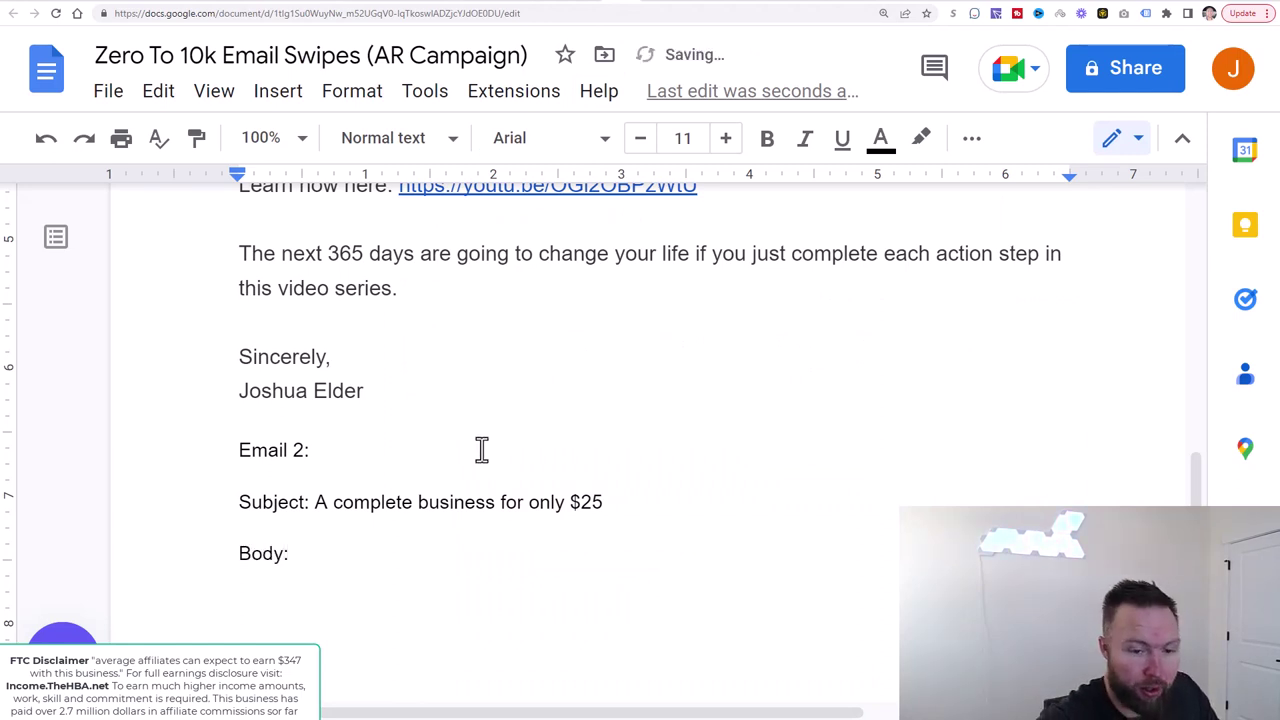
pyautogui.hotkey('ctrl', 'v')
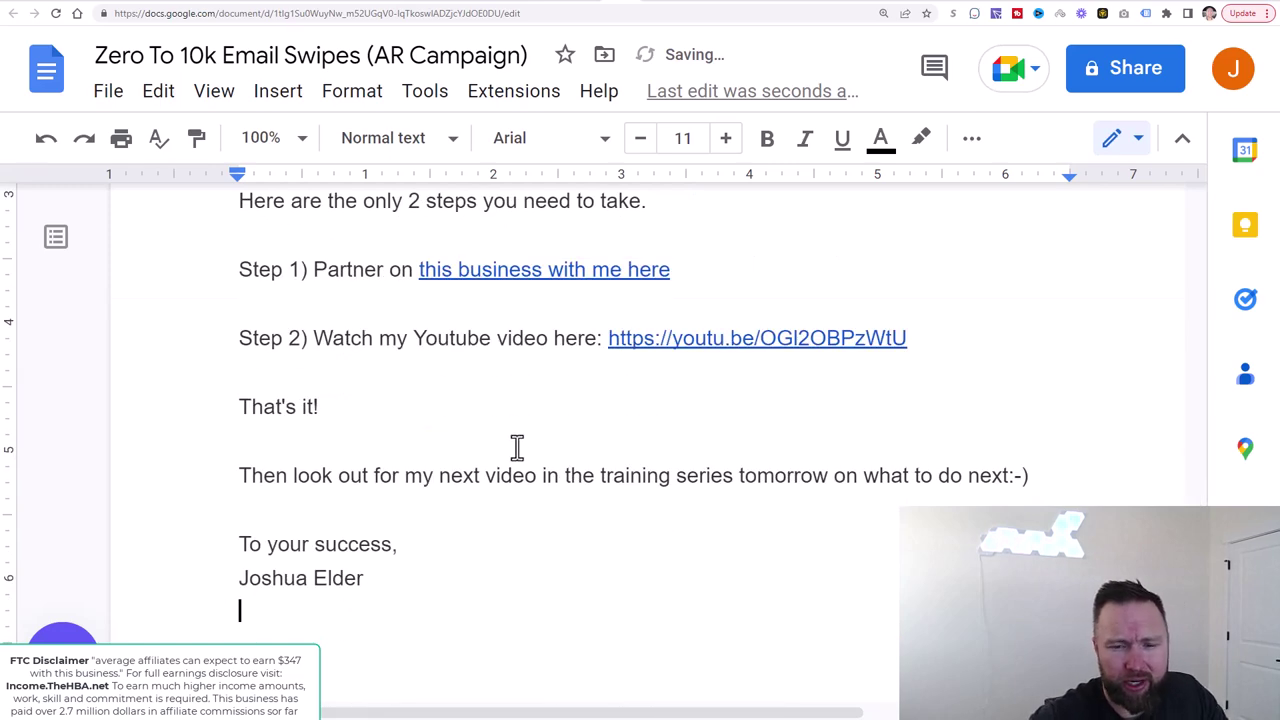
# Step: Check the start of the pasted Email 2 in the document and look briefly at the "Zero To 10K Email Swipes (MLGS)" document
pyautogui.scroll(6, 481, 449)
pyautogui.scroll(6, 517, 447)
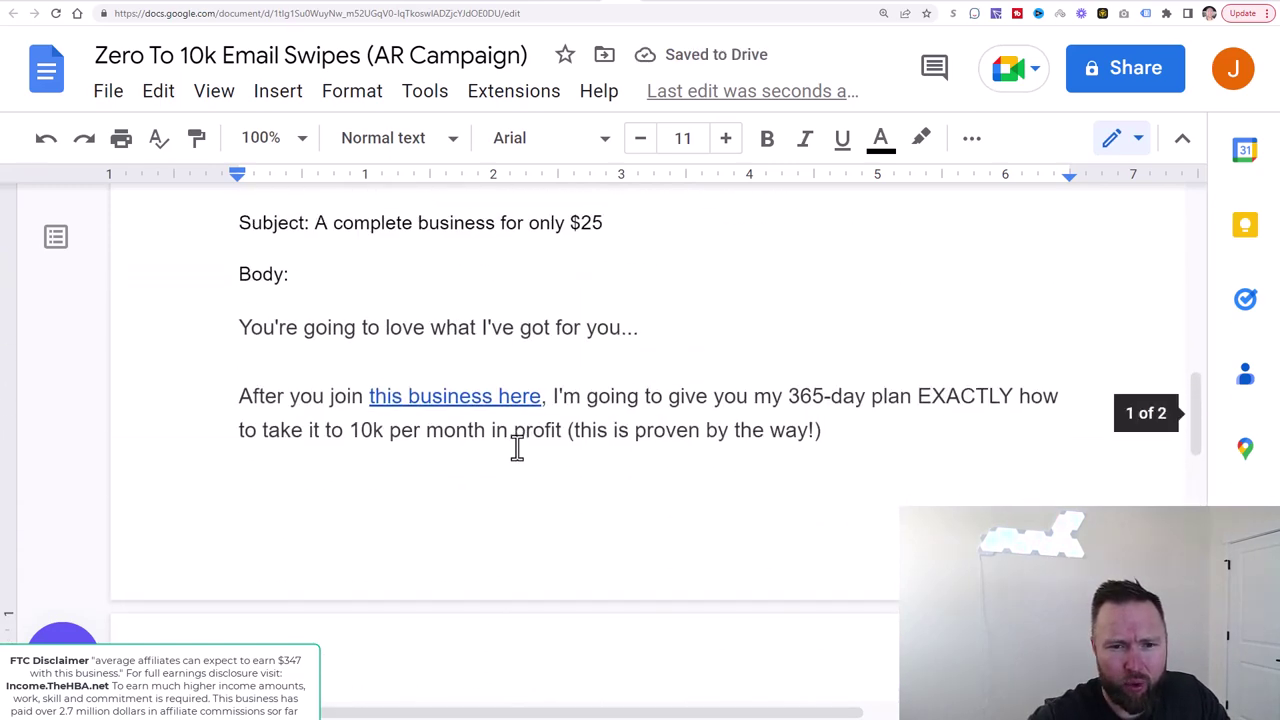
pyautogui.scroll(-2, 517, 447)
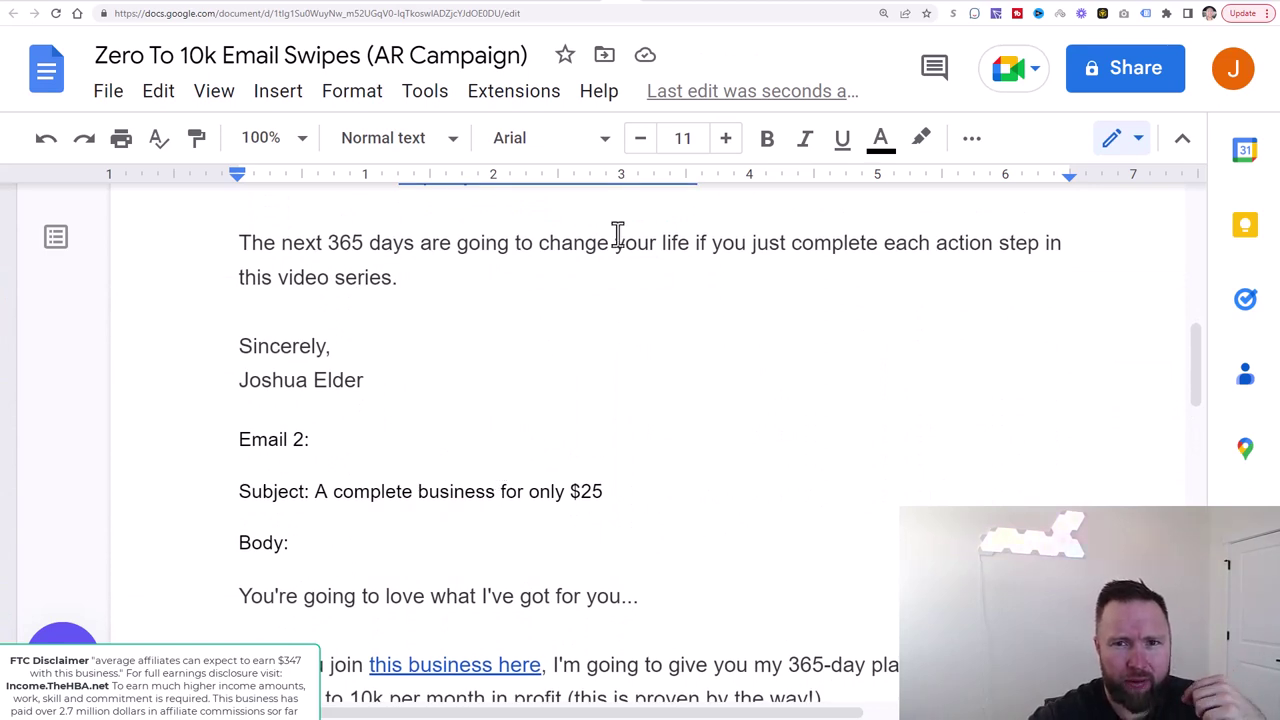
pyautogui.click(588, 6)
pyautogui.click(612, 5)
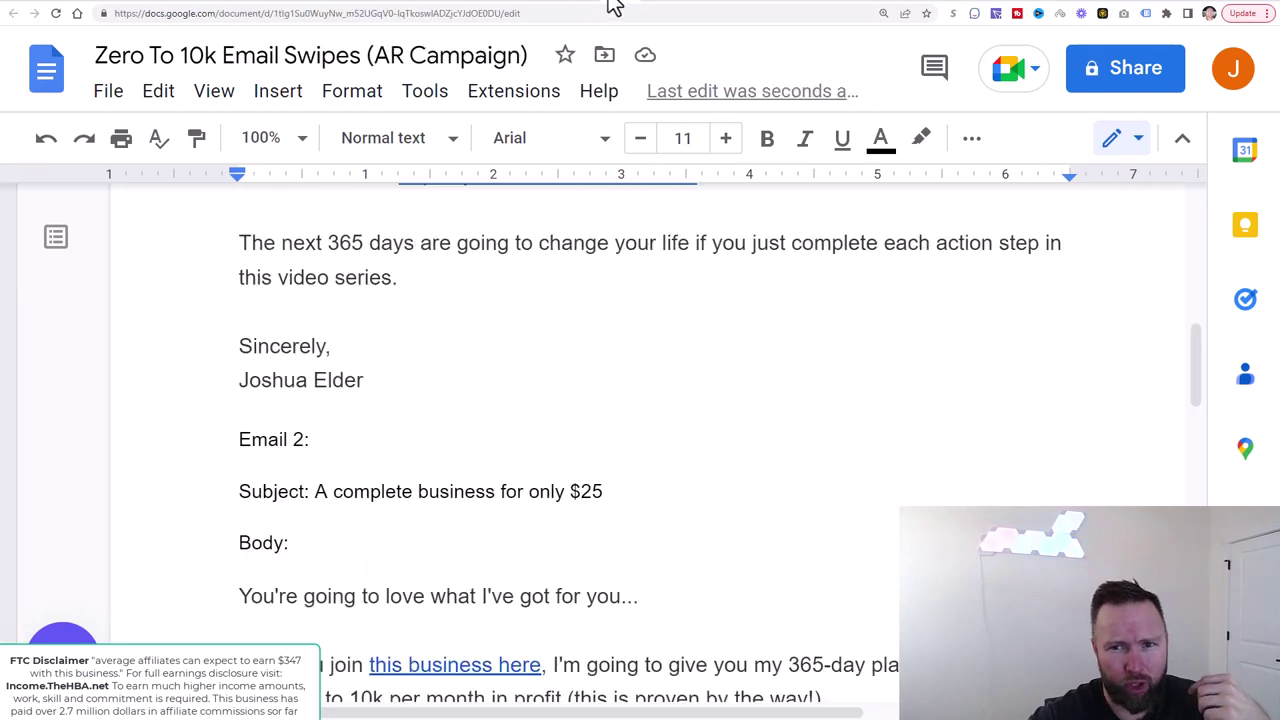
pyautogui.scroll(-10, 409, 418)
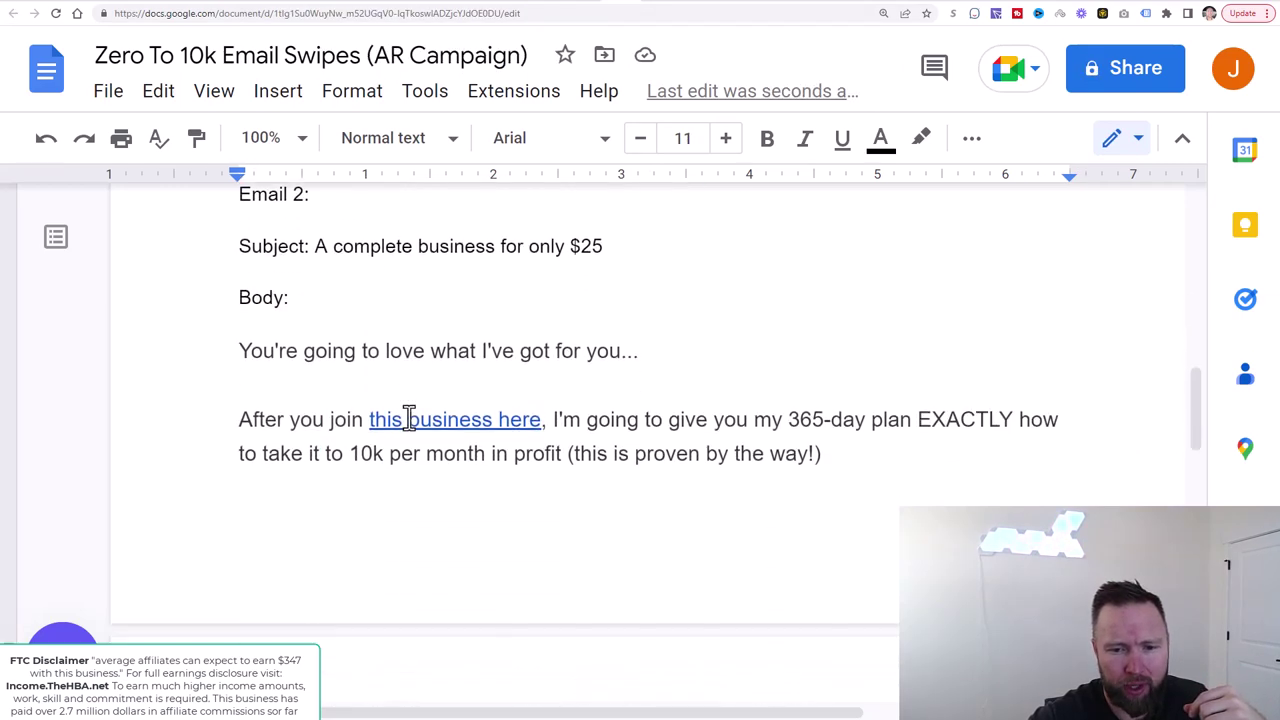
pyautogui.scroll(3, 409, 417)
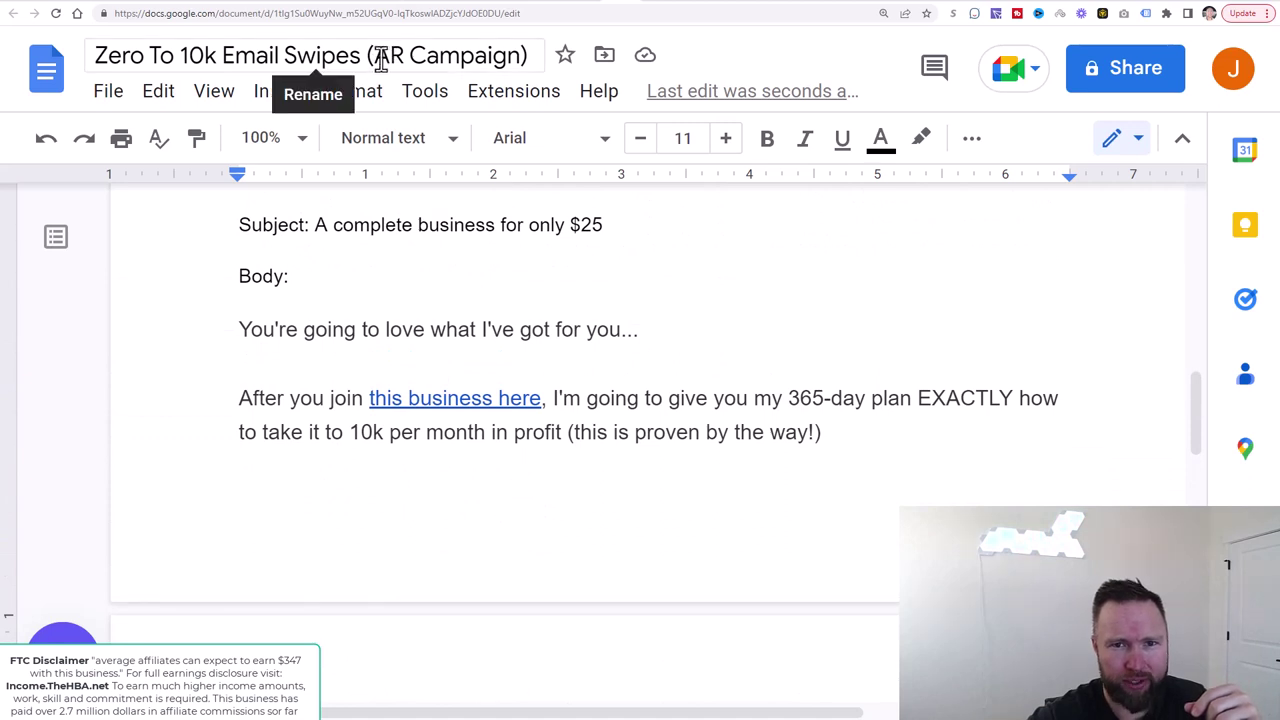
pyautogui.click(580, 5)
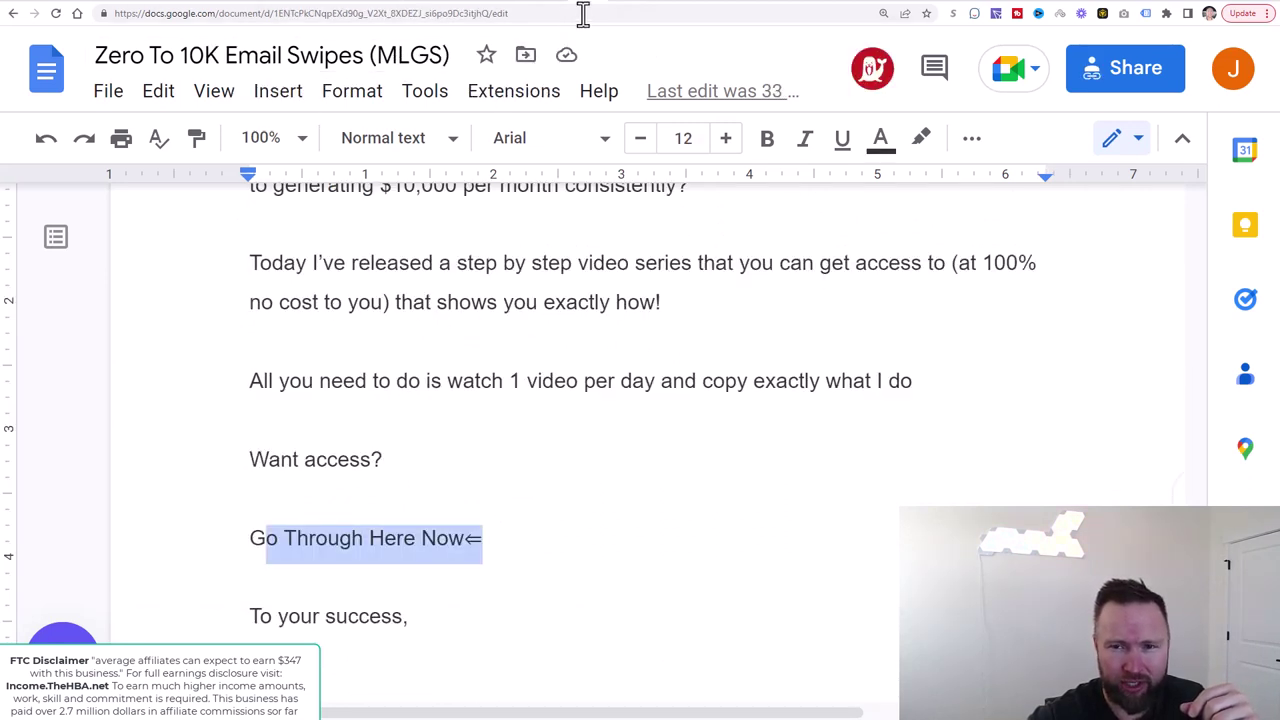
pyautogui.click(622, 5)
# Step: Read through Email 1 and Email 2 in the AR Campaign document, from the first subject line to the closing steps
pyautogui.scroll(8, 606, 617)
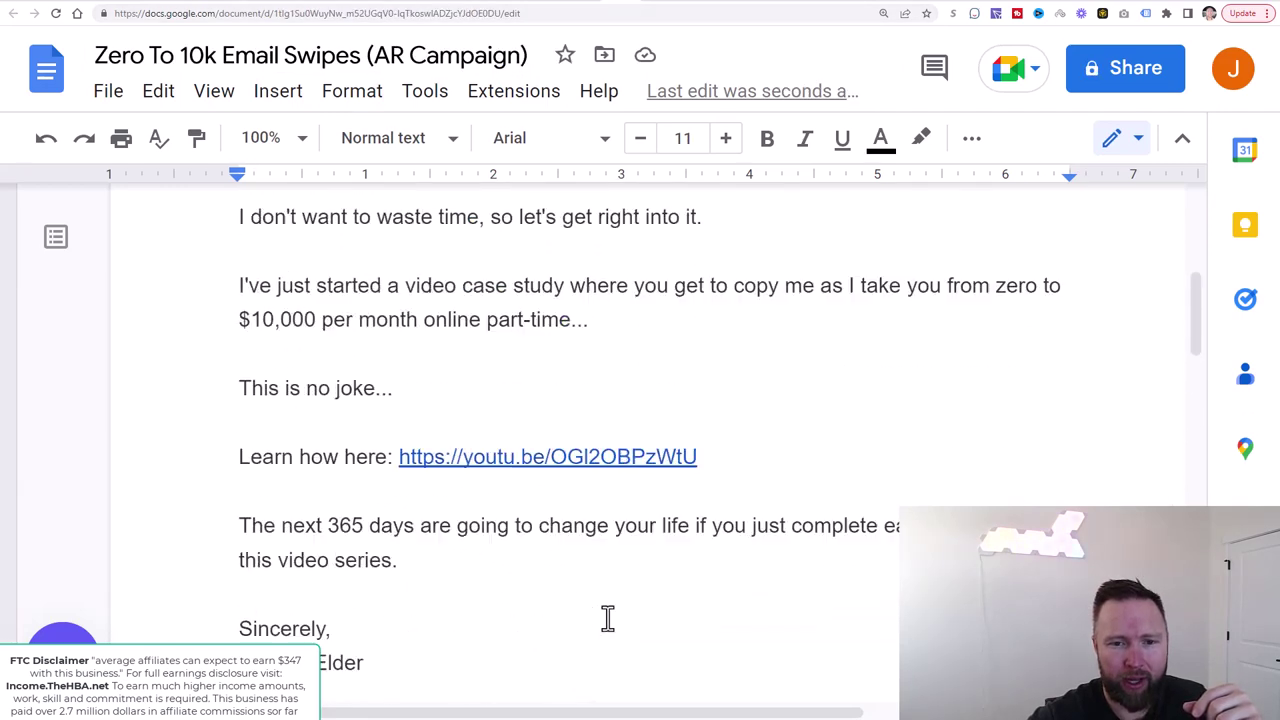
pyautogui.scroll(3, 606, 617)
pyautogui.scroll(-4, 603, 610)
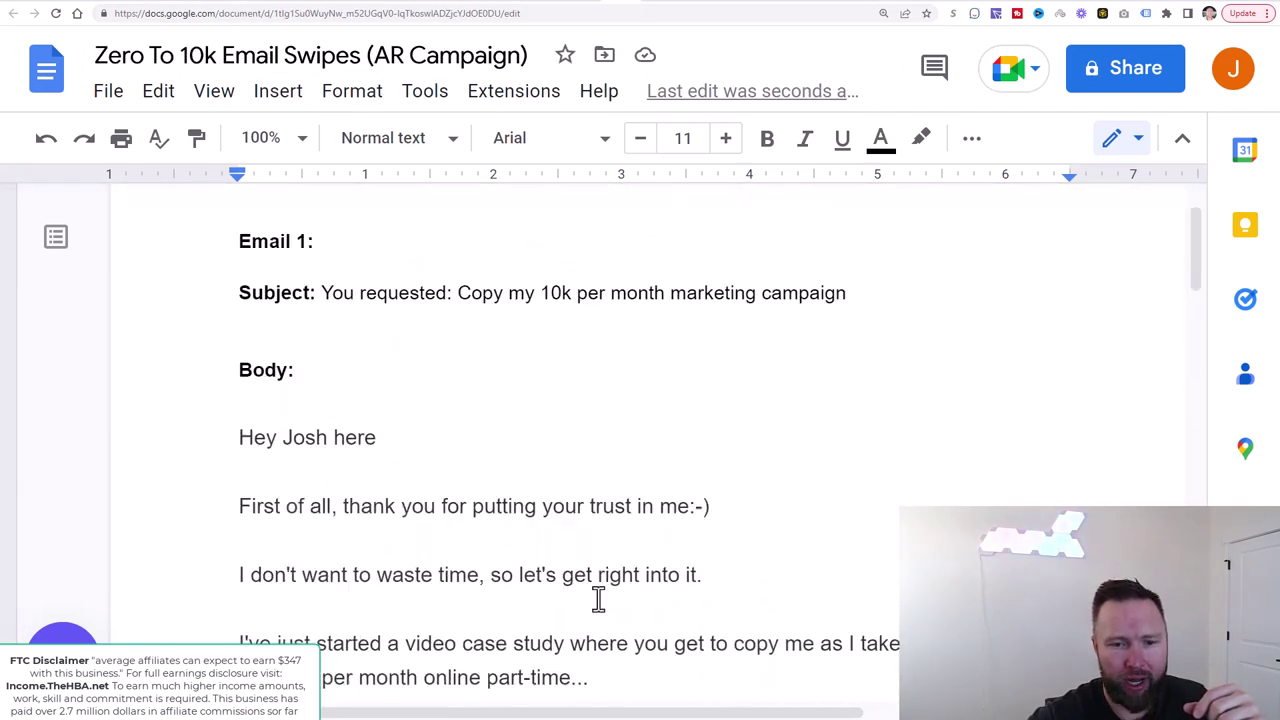
pyautogui.scroll(-7, 597, 598)
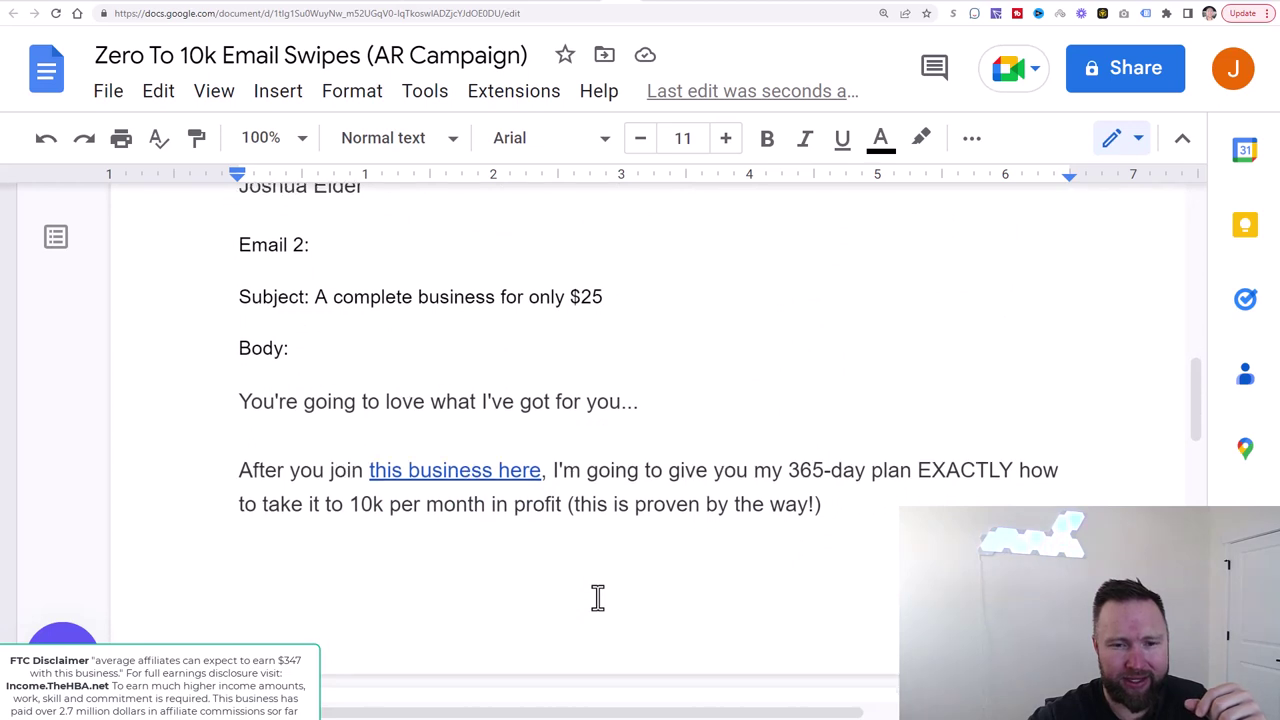
pyautogui.scroll(-3, 597, 598)
pyautogui.scroll(-5, 597, 598)
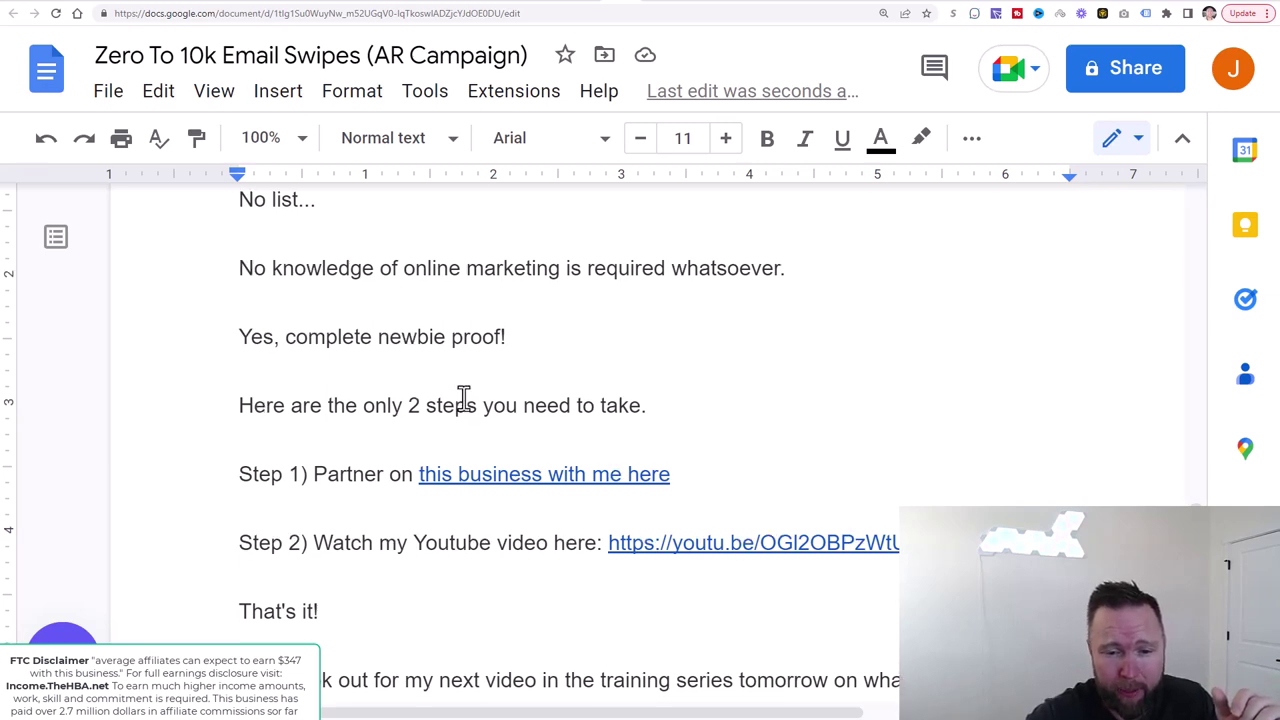
pyautogui.scroll(-3, 463, 400)
pyautogui.scroll(4, 463, 400)
pyautogui.scroll(12, 463, 390)
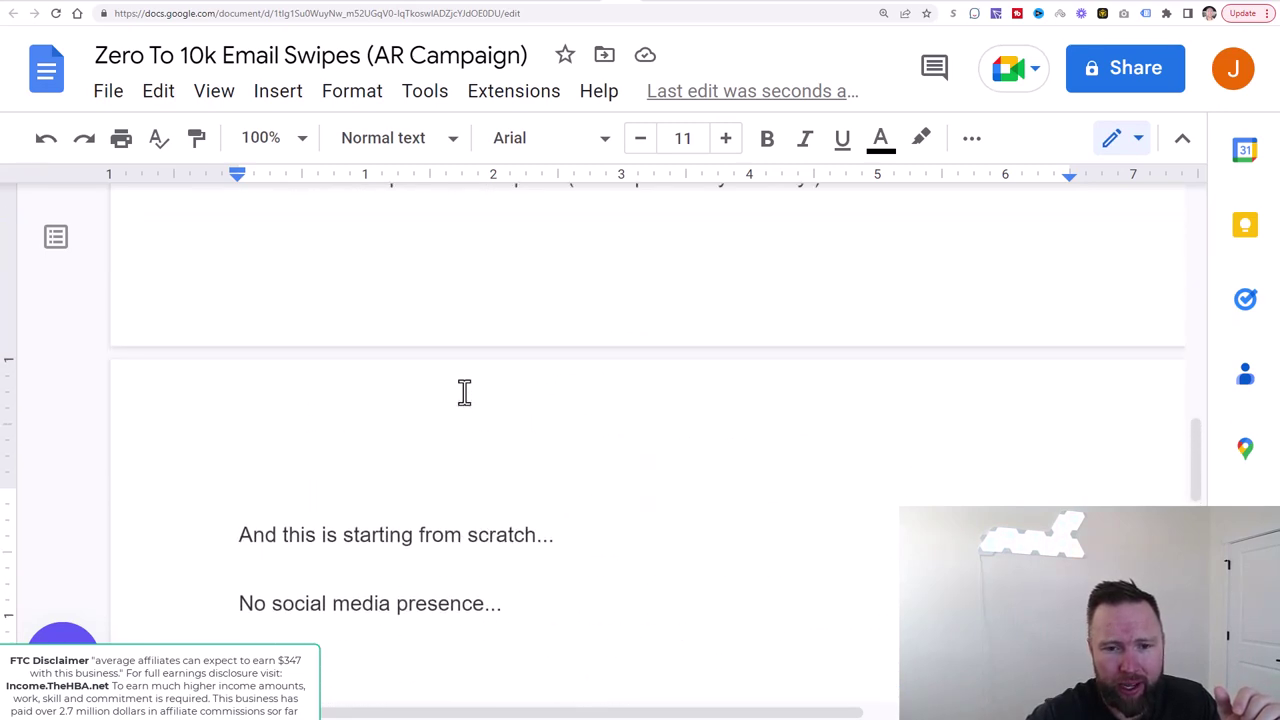
pyautogui.scroll(10, 464, 392)
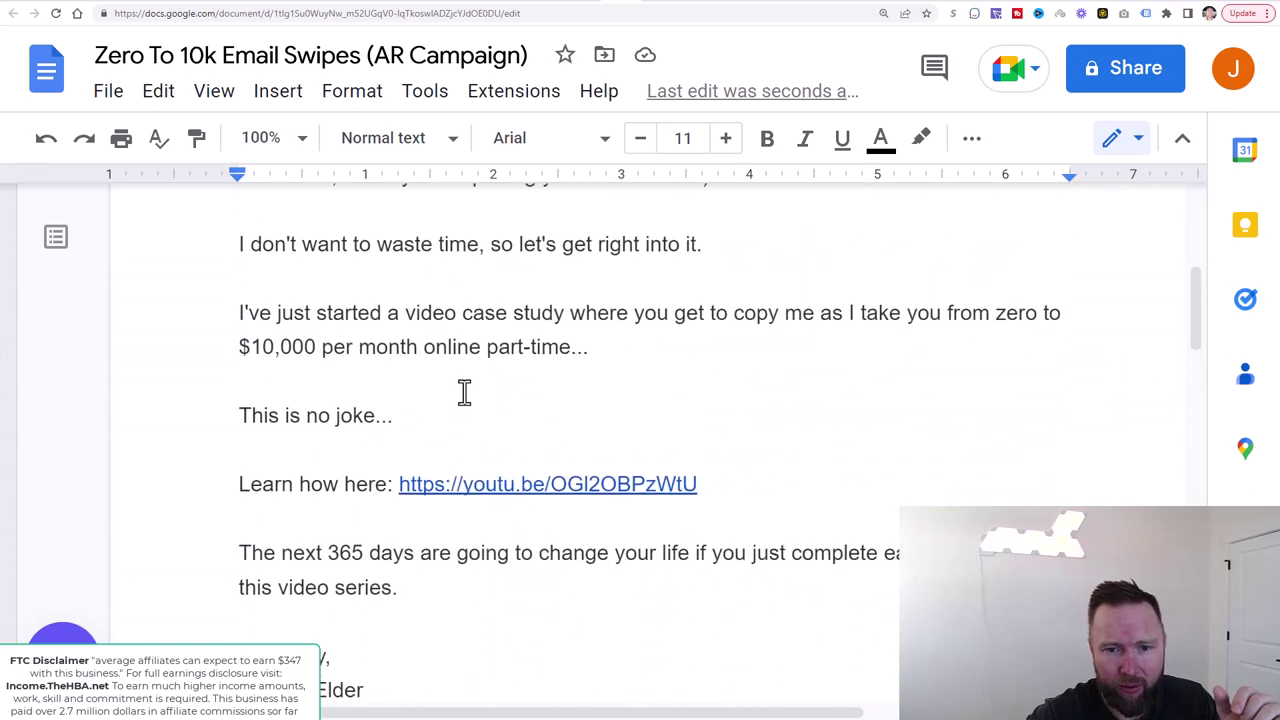
pyautogui.scroll(-5, 464, 394)
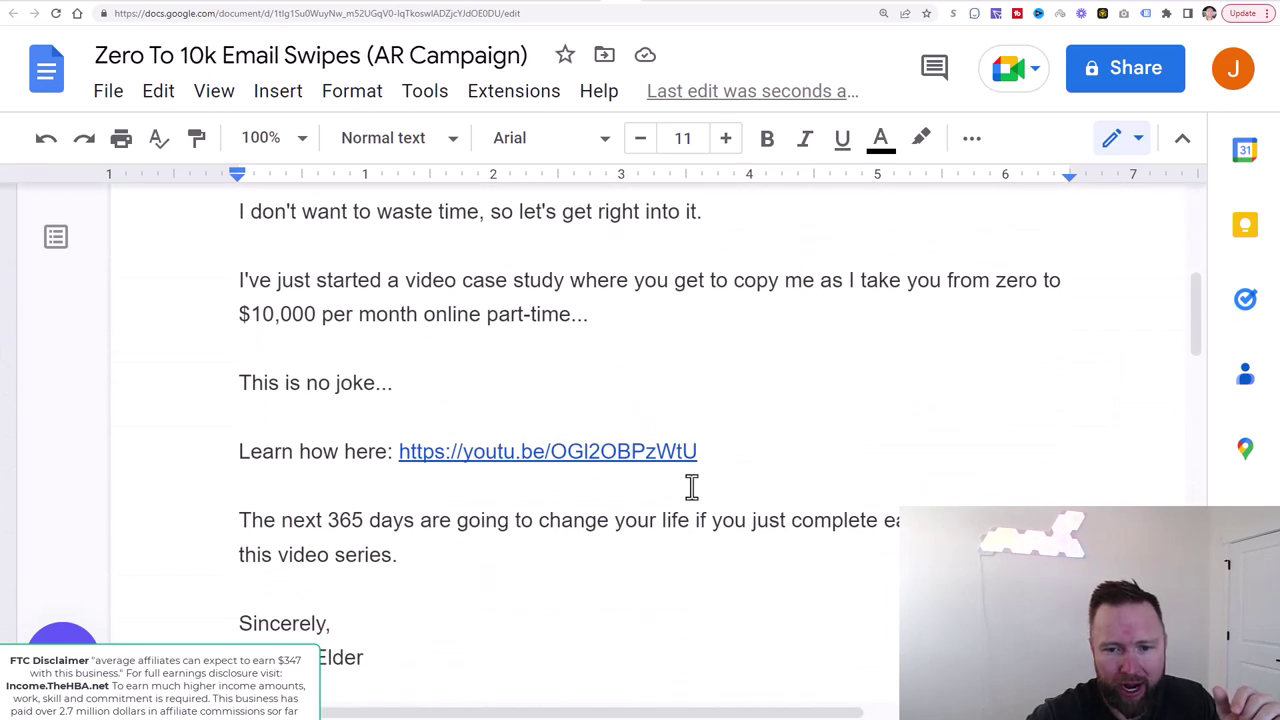
# Step: Highlight the YouTube link after "Learn how here:" in Email 1 and view its preview
pyautogui.click(701, 453)
pyautogui.moveTo(703, 458); pyautogui.dragTo(403, 449)
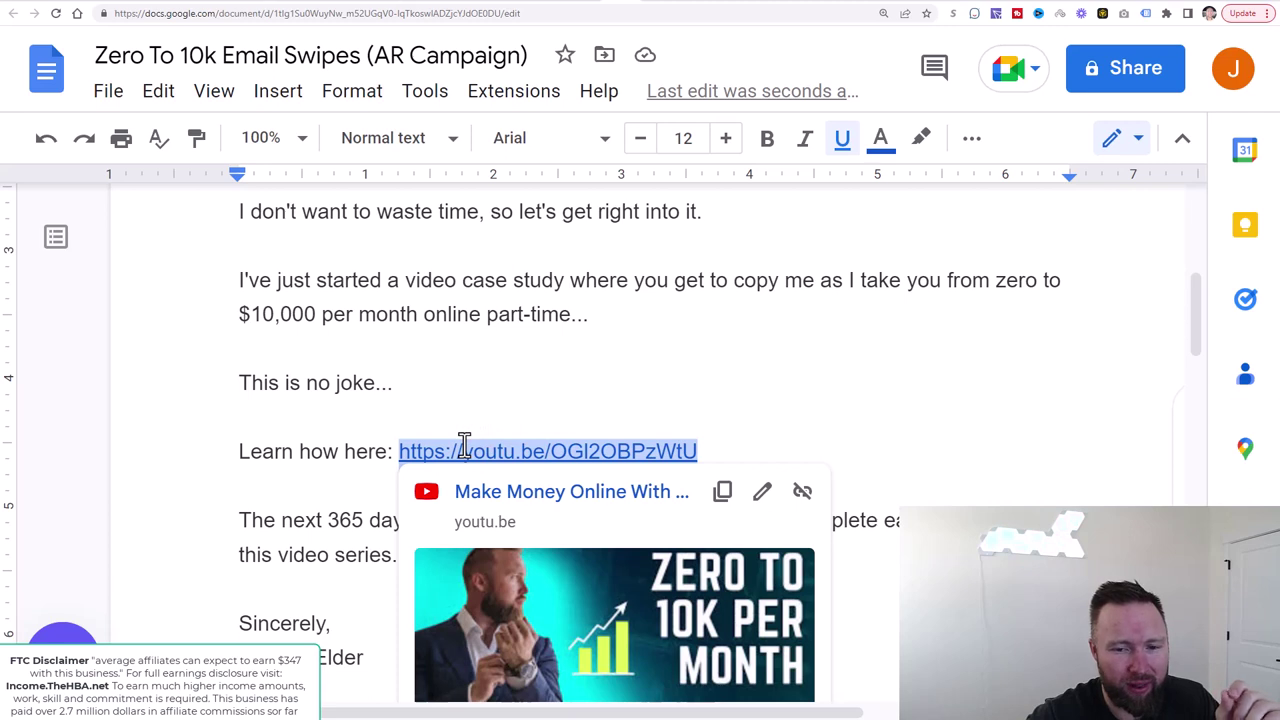
pyautogui.click(464, 446)
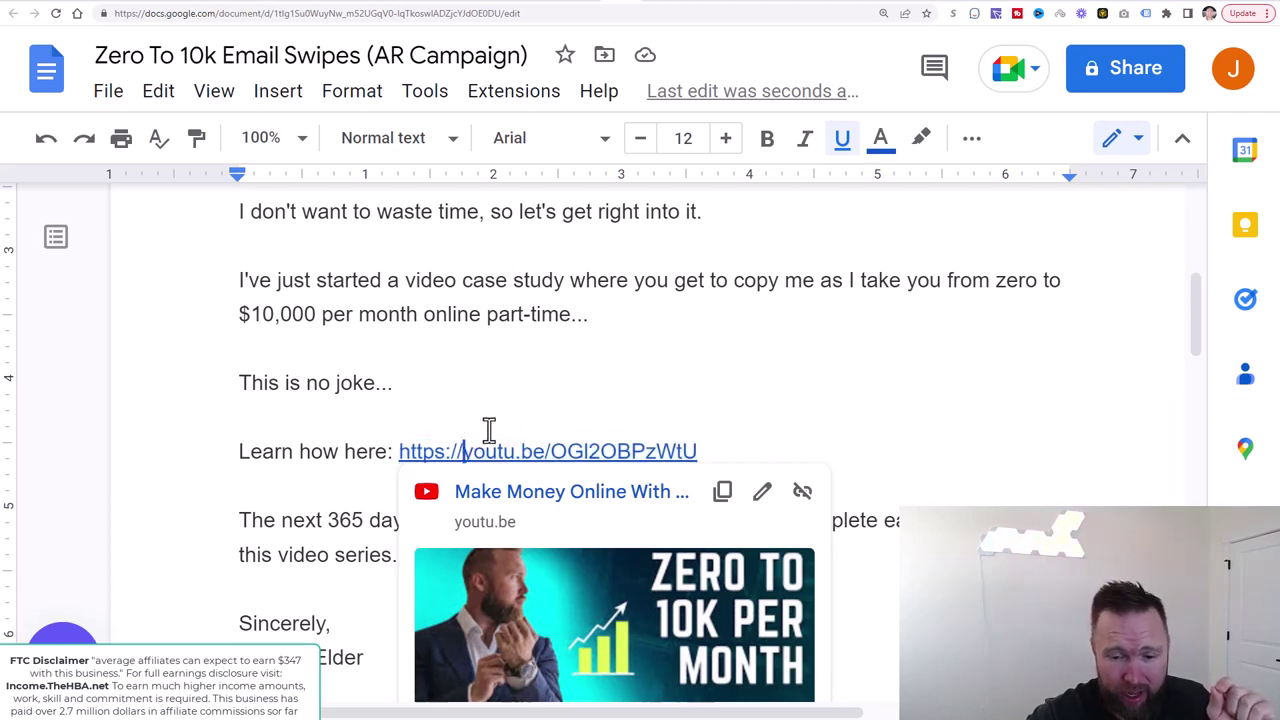
pyautogui.click(502, 416)
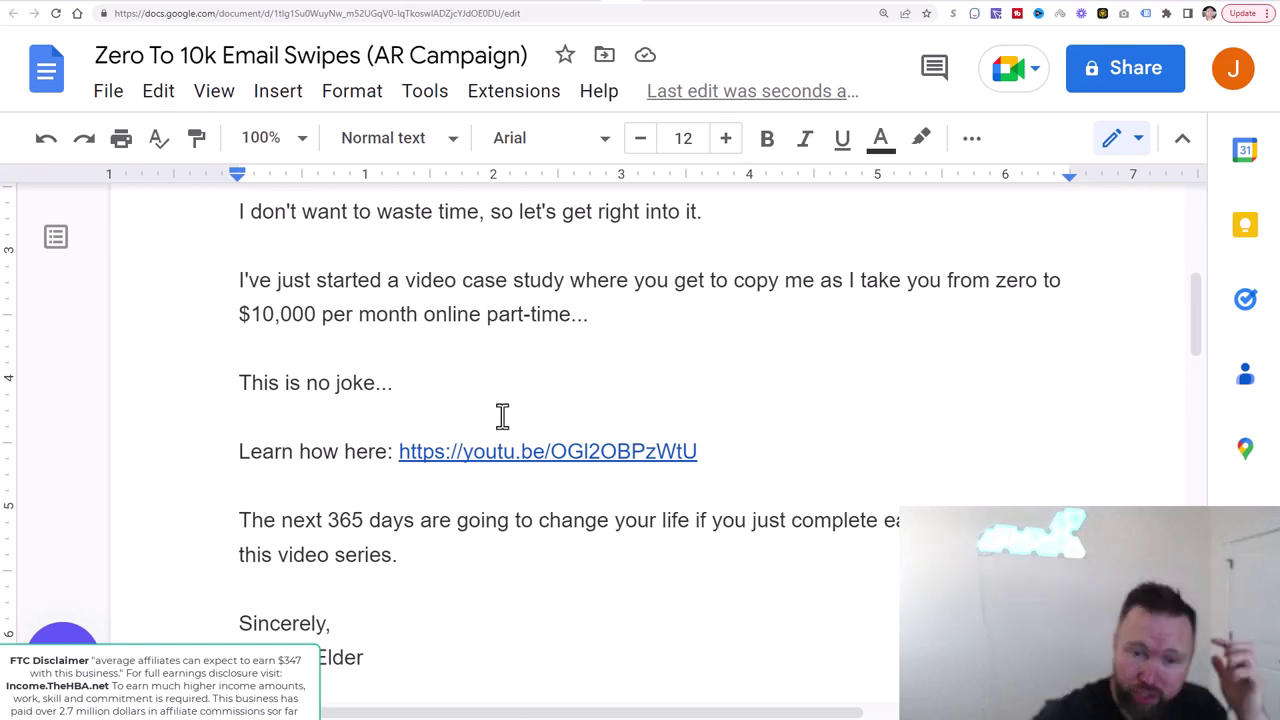
# Step: Review Email 2's subject, business links and YouTube link in the AR Campaign document
pyautogui.scroll(5, 502, 416)
pyautogui.scroll(-6, 502, 416)
pyautogui.scroll(-10, 502, 416)
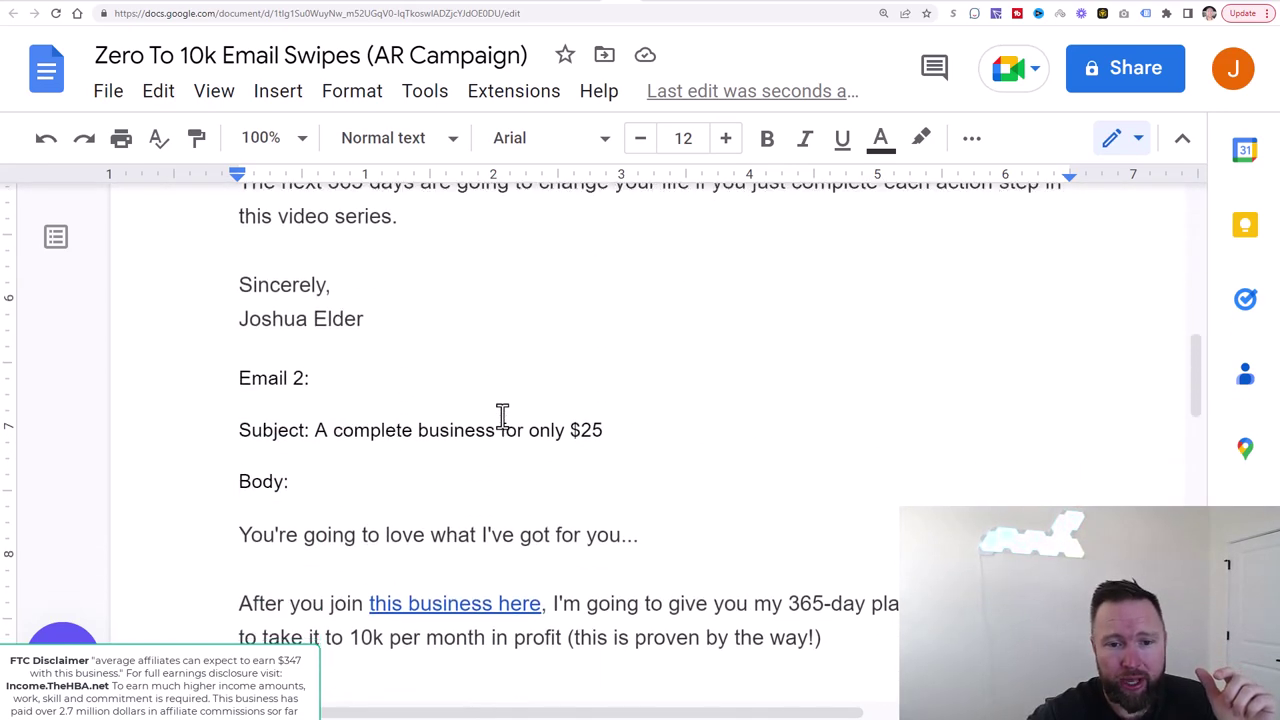
pyautogui.scroll(-8, 502, 416)
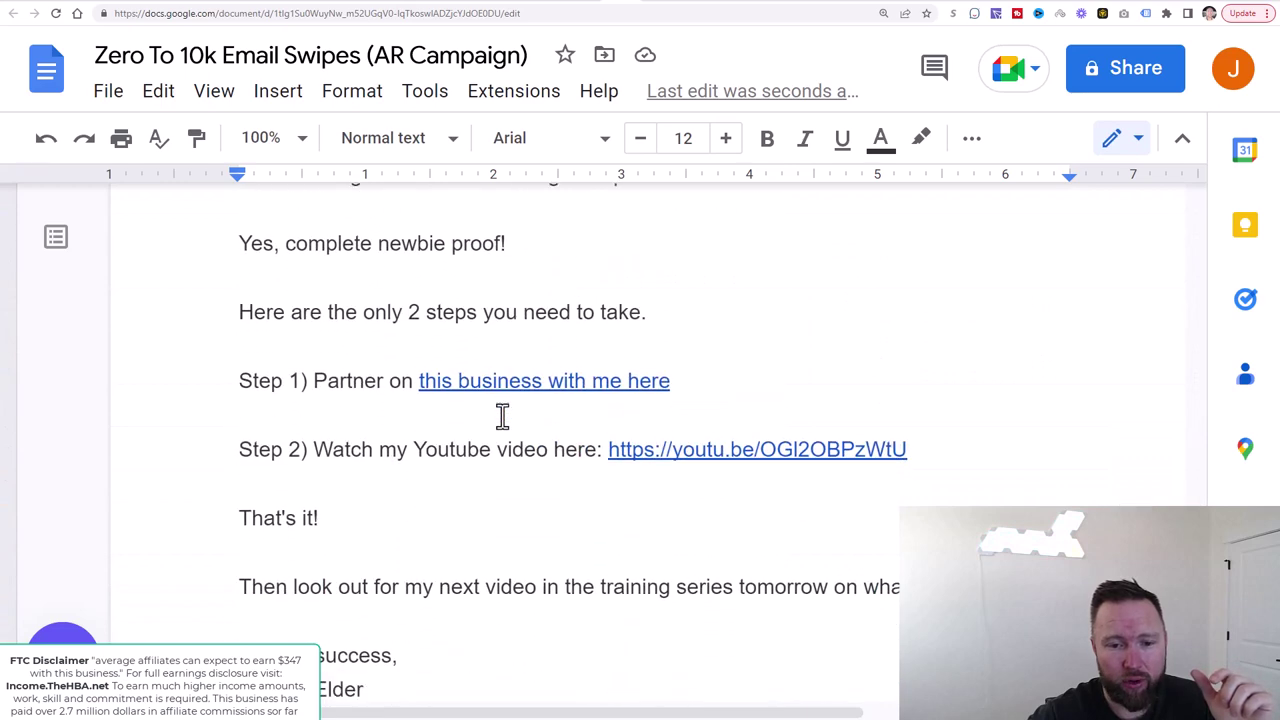
pyautogui.scroll(2, 502, 416)
pyautogui.scroll(12, 502, 416)
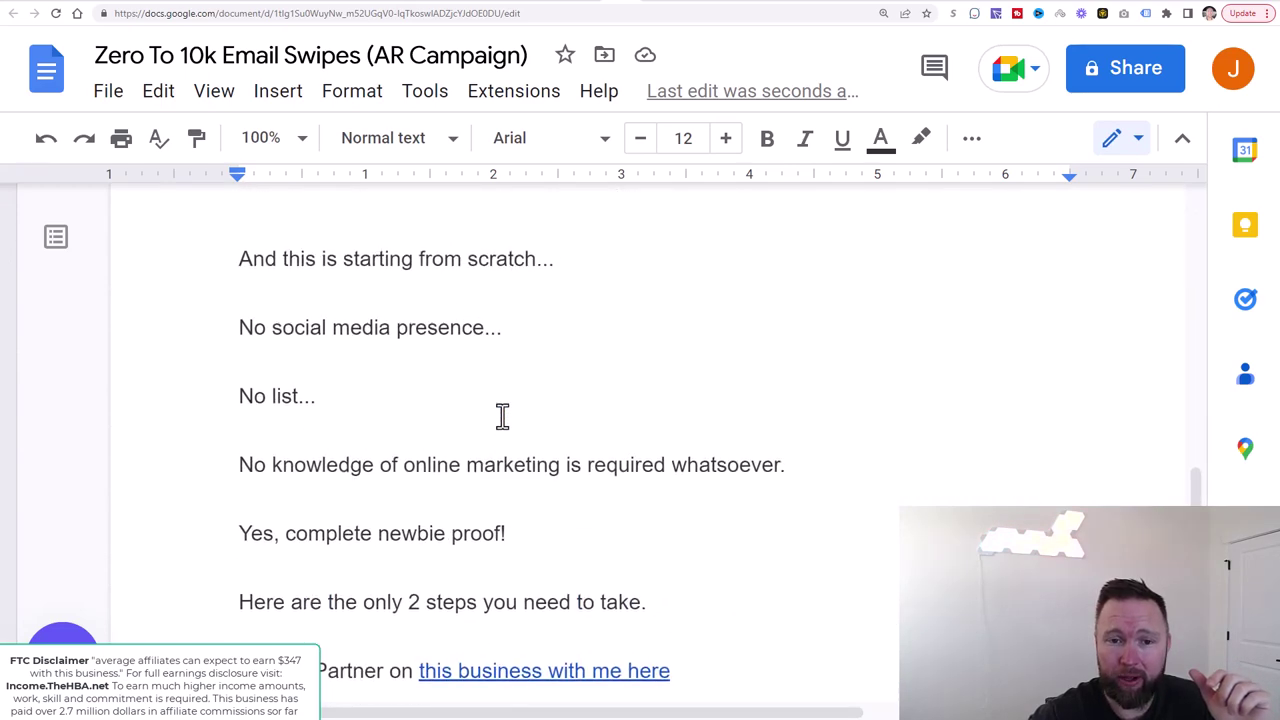
pyautogui.scroll(-3, 502, 416)
pyautogui.scroll(-3, 502, 416)
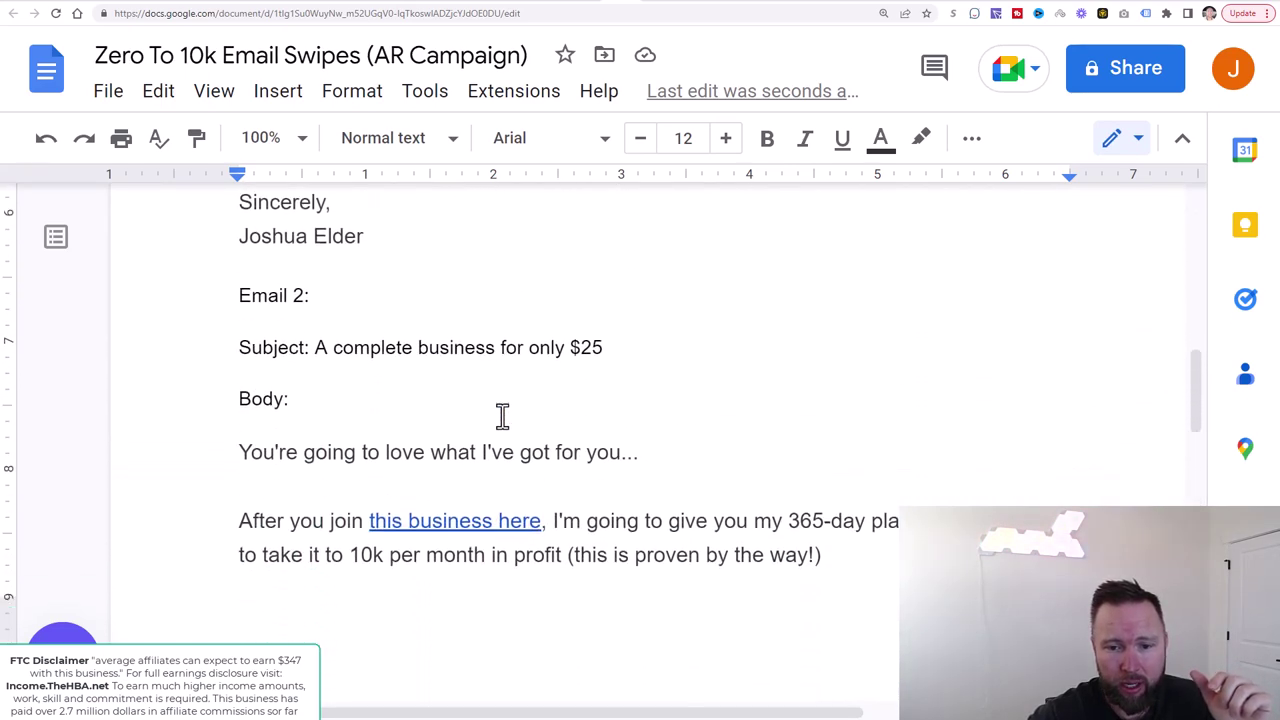
pyautogui.moveTo(608, 292); pyautogui.dragTo(328, 290)
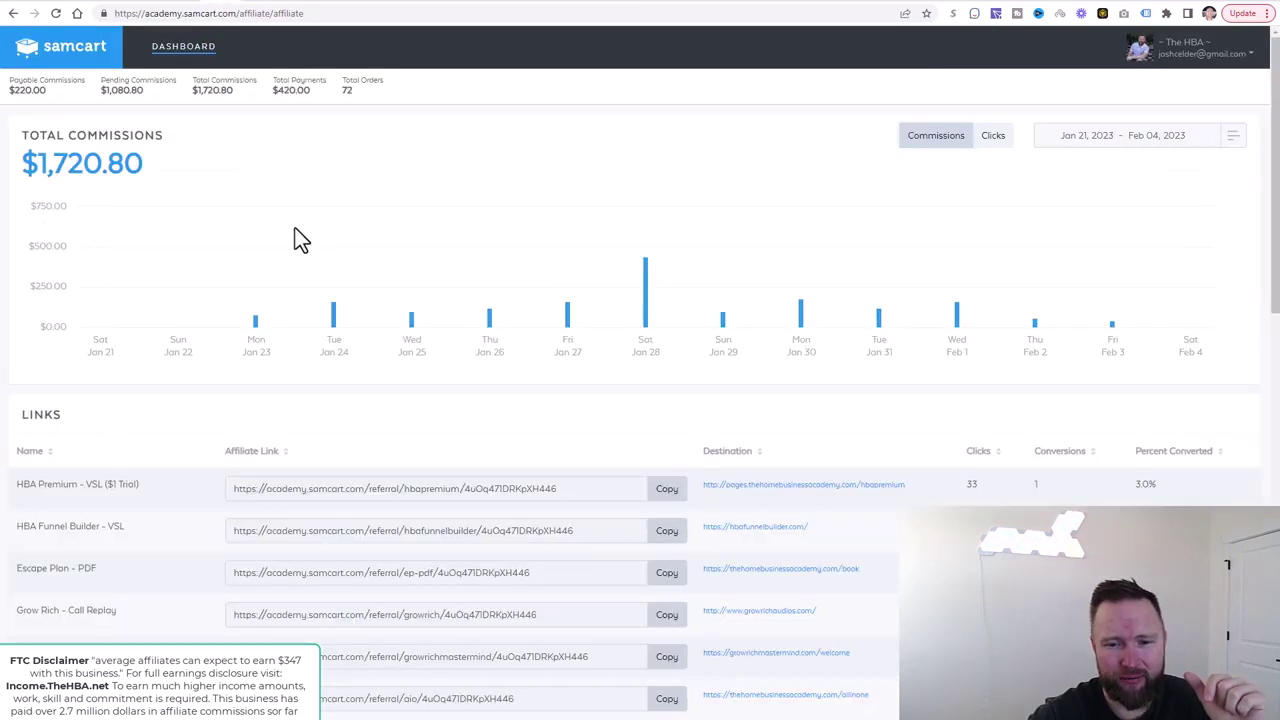
# Step: Copy the All In One $25 Business (Sales Letter) affiliate link from the SamCart links table
pyautogui.scroll(-3, 533, 467)
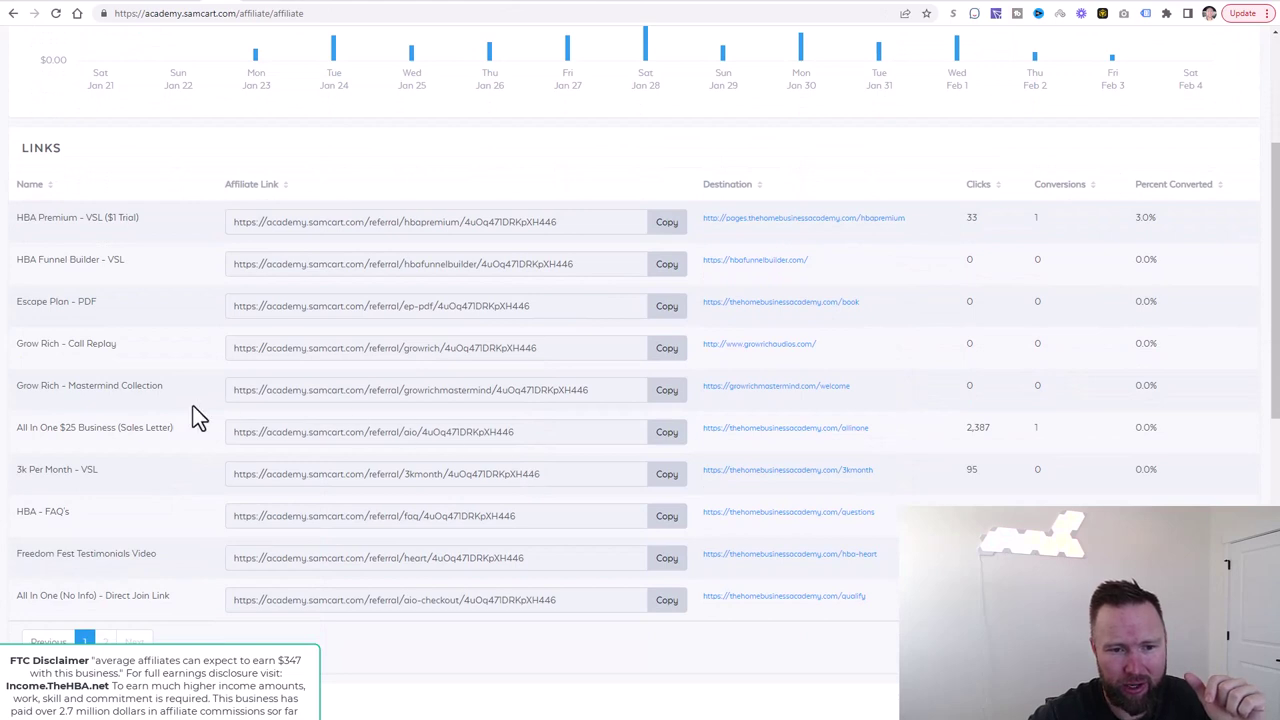
pyautogui.moveTo(259, 437); pyautogui.dragTo(549, 446)
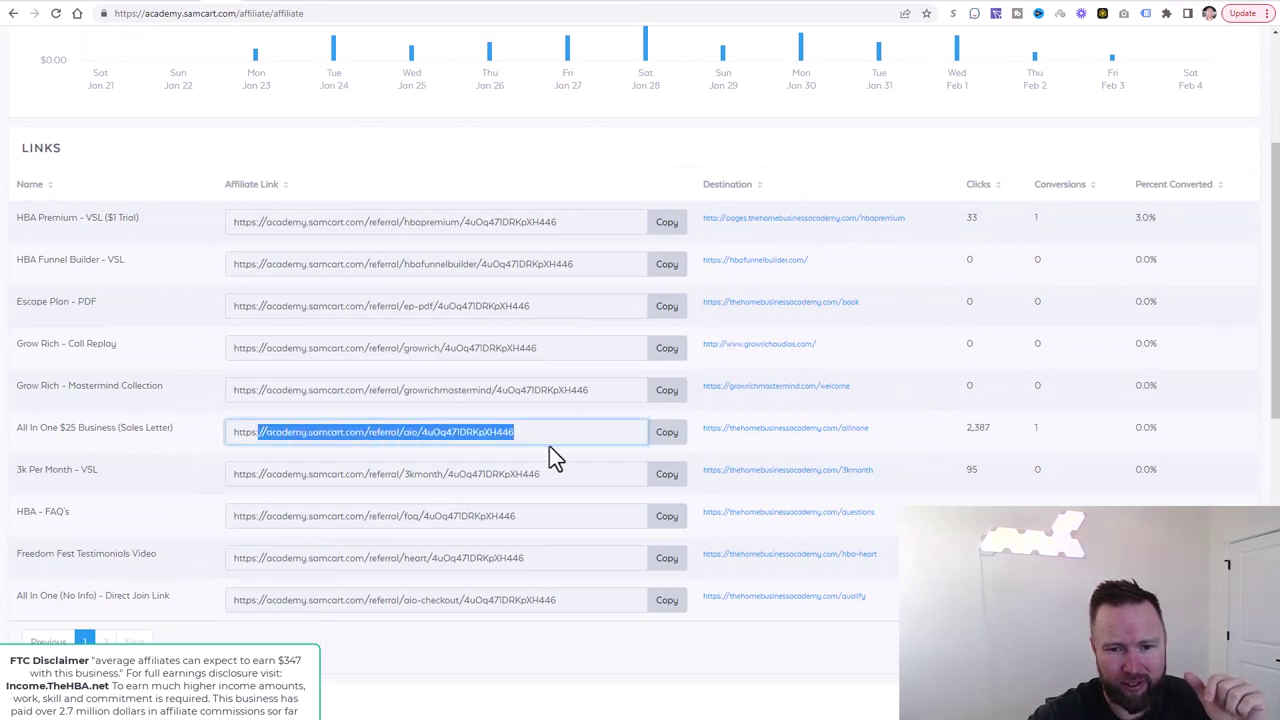
pyautogui.click(668, 434)
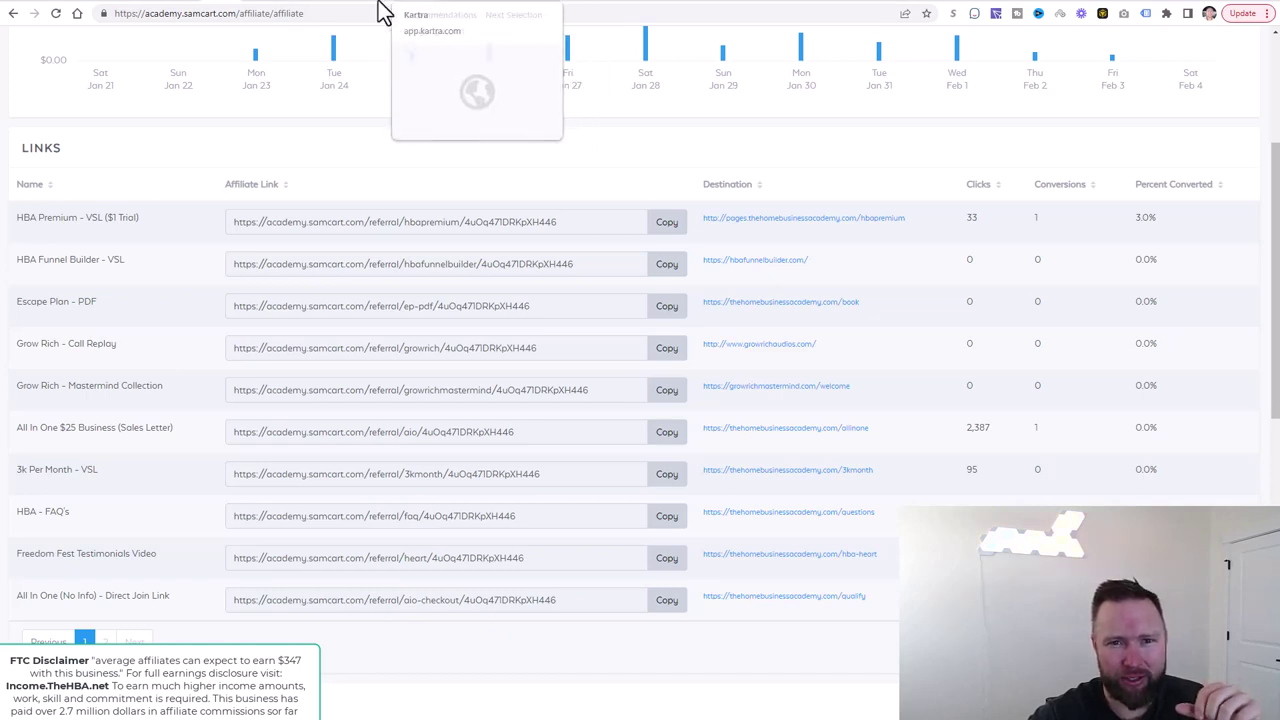
# Step: In the AR Campaign document, open the "this business with me here" link from Email 2, check its landing page and close it
pyautogui.click(615, 8)
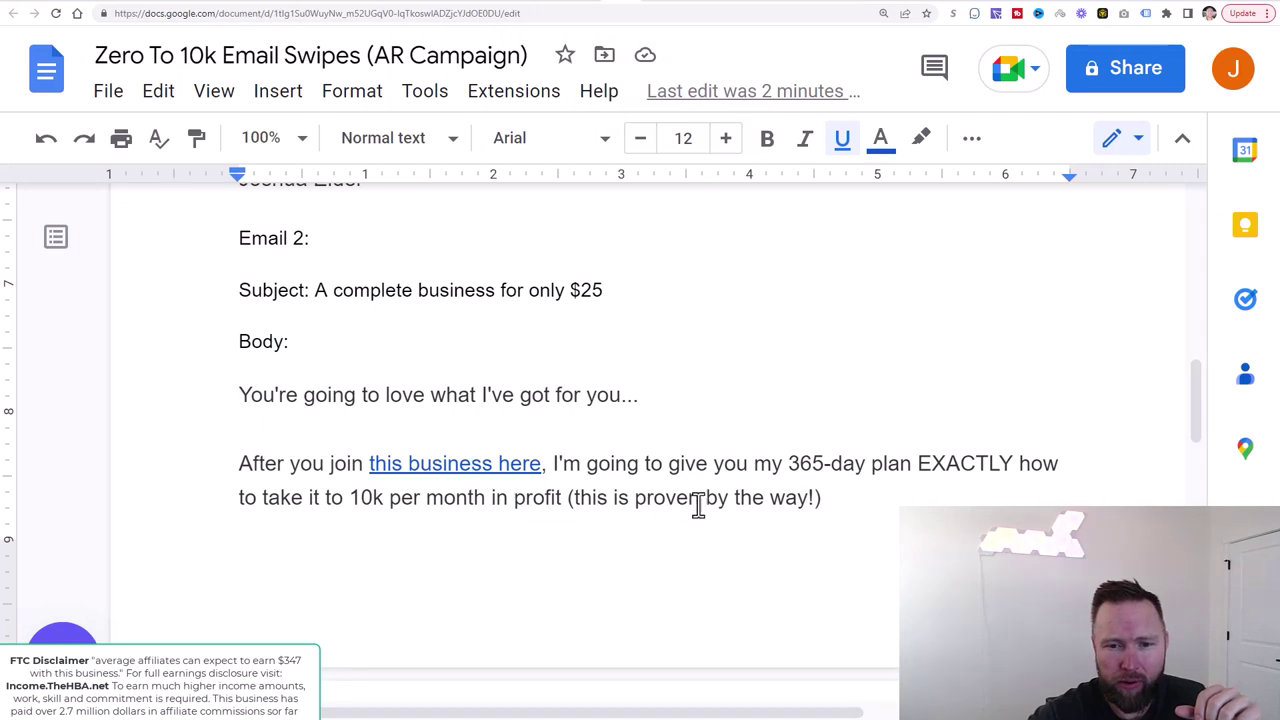
pyautogui.scroll(-2, 690, 500)
pyautogui.scroll(-7, 466, 414)
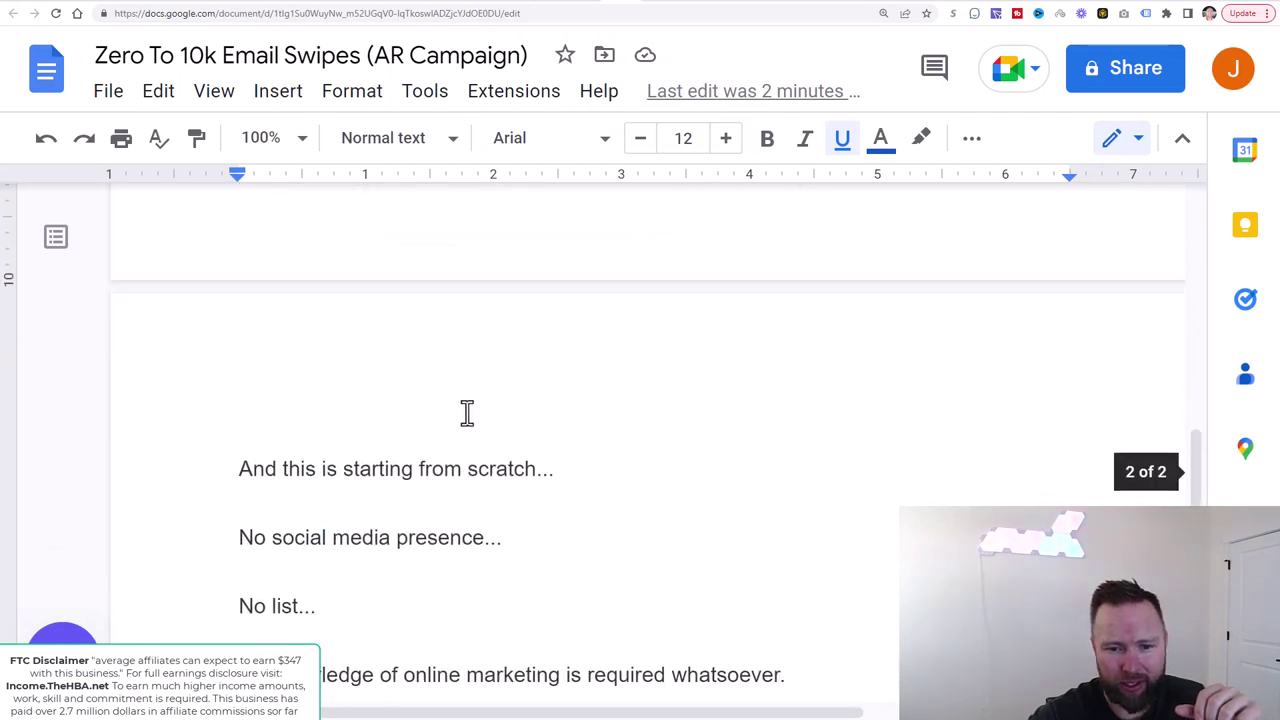
pyautogui.click(493, 400)
pyautogui.scroll(-1, 571, 514)
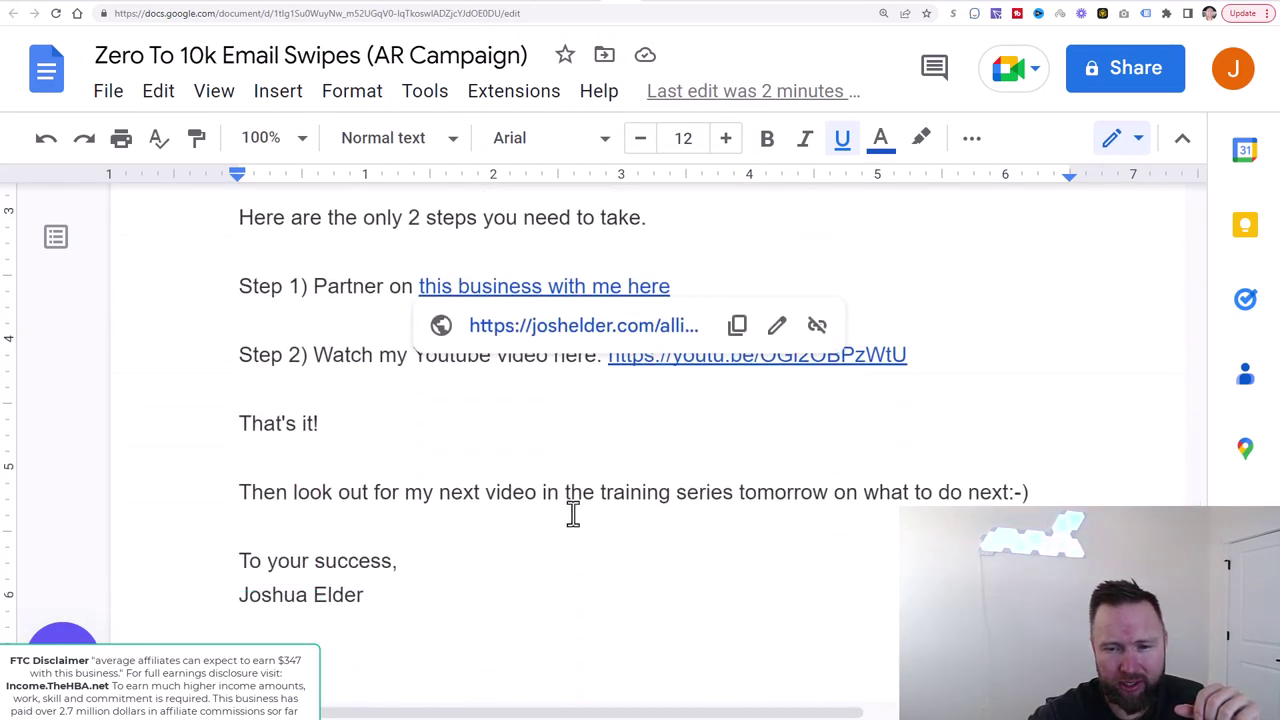
pyautogui.scroll(1, 717, 362)
pyautogui.click(752, 320)
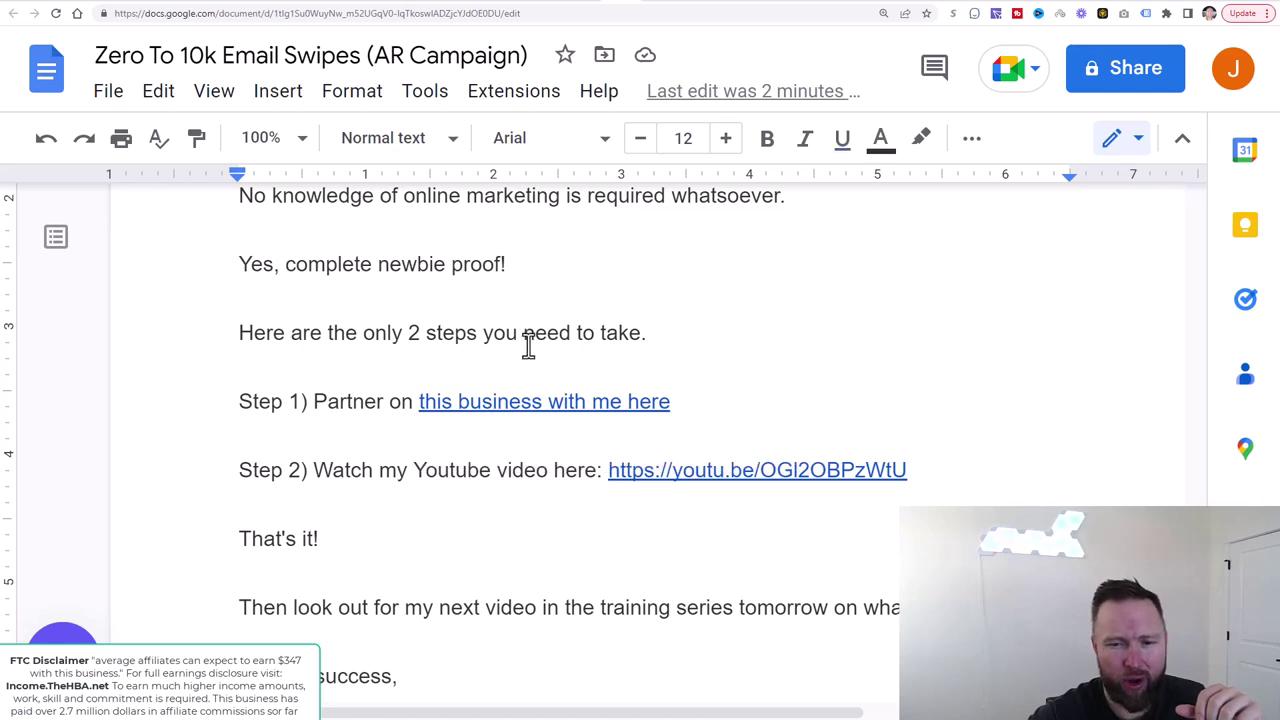
pyautogui.click(514, 401)
pyautogui.click(531, 444)
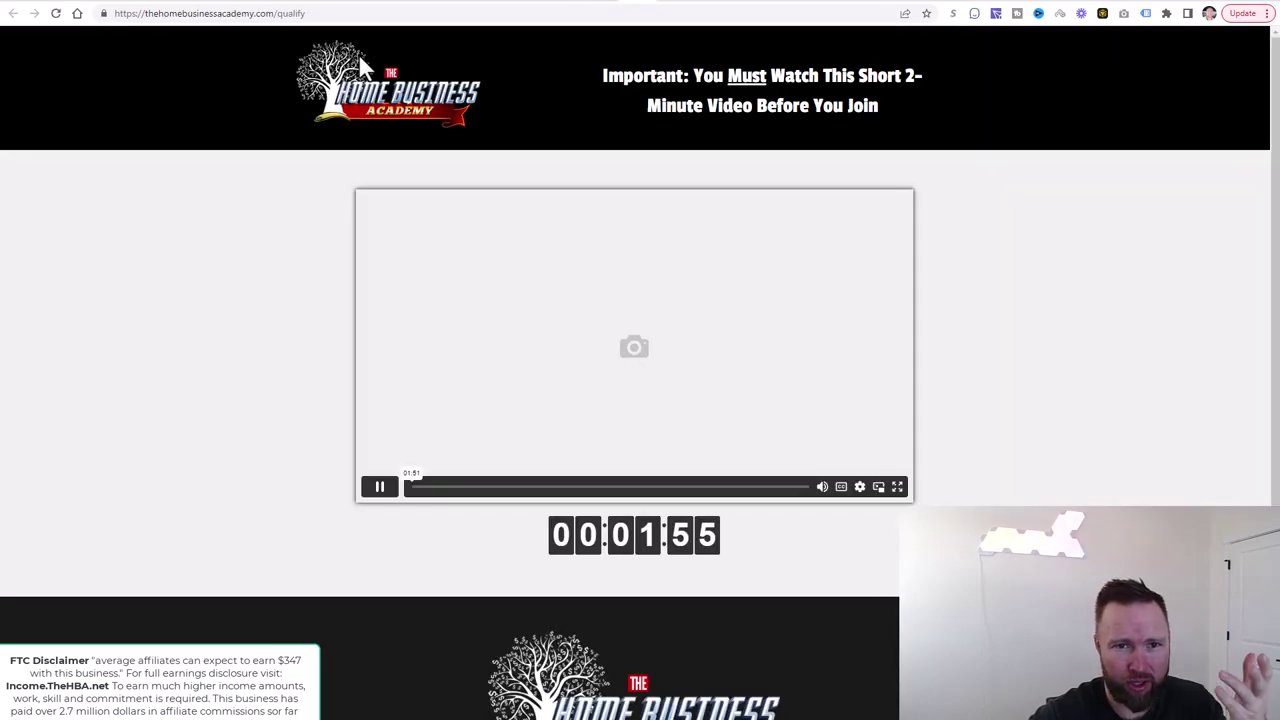
pyautogui.hotkey('ctrl', 'w')
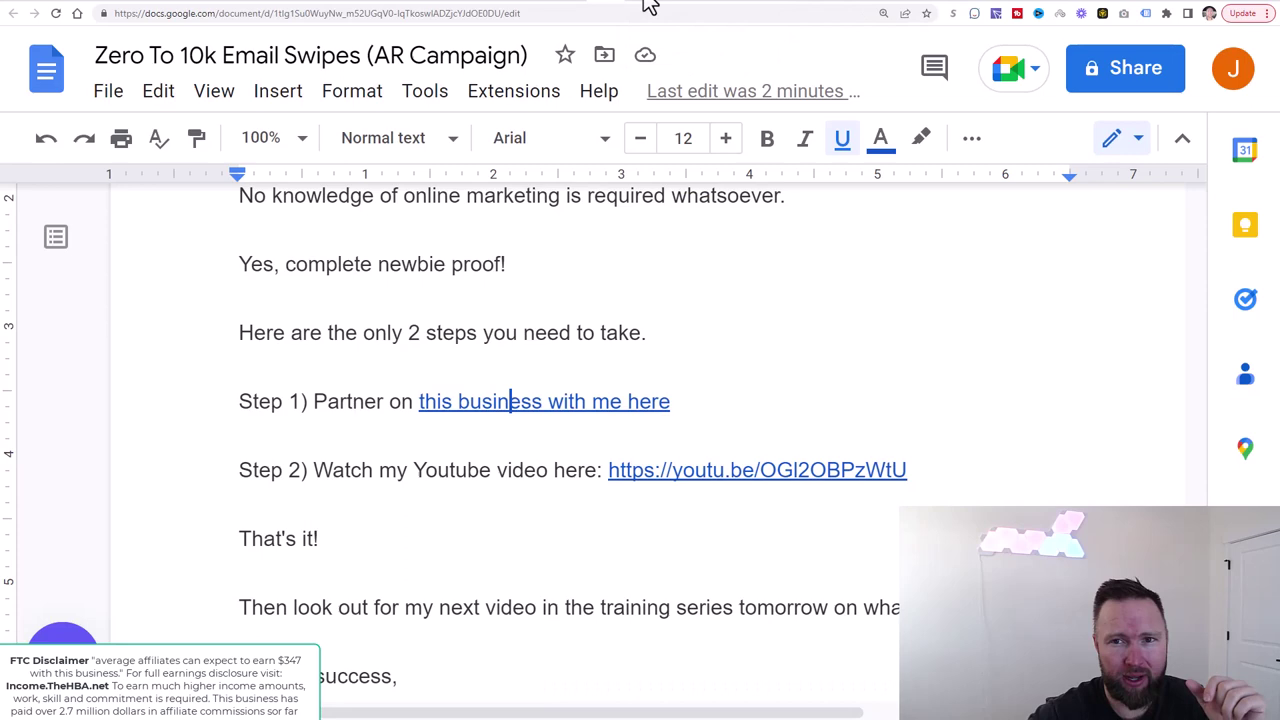
# Step: Return to the SamCart affiliate dashboard, look over the commissions chart and copy the All In One $25 Business (Sales Letter) link again
pyautogui.click(213, 4)
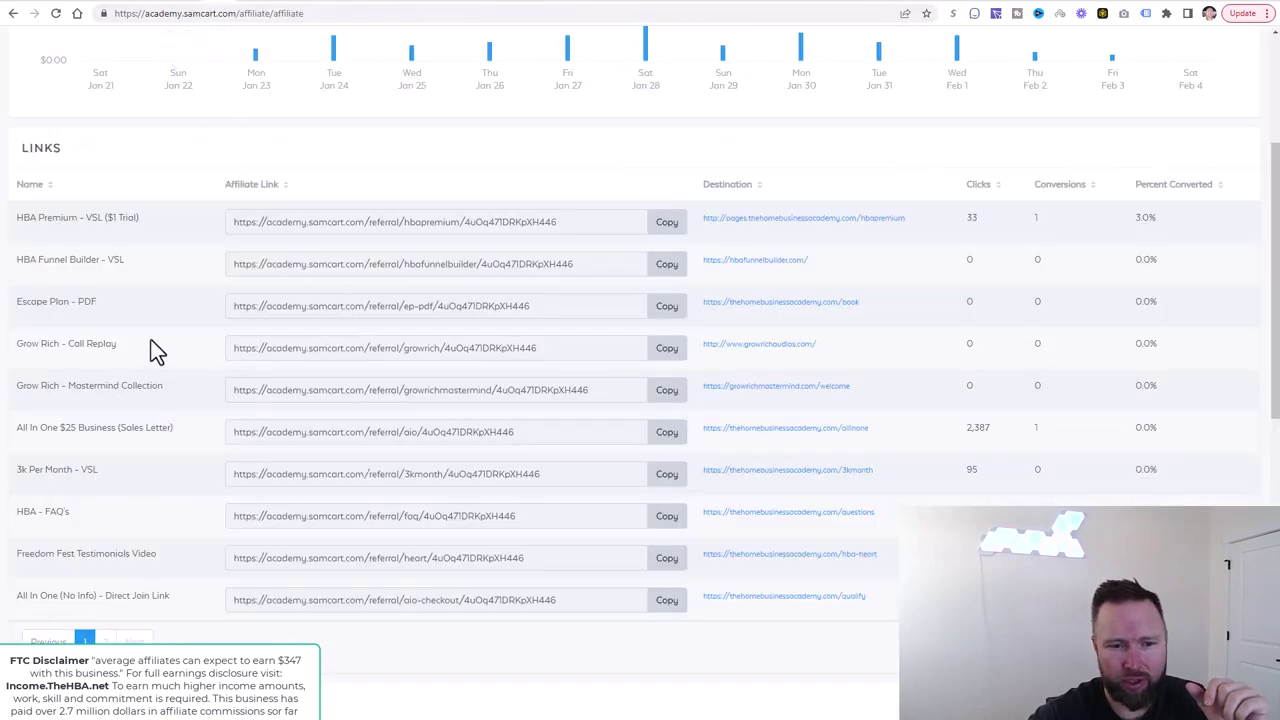
pyautogui.scroll(3, 180, 296)
pyautogui.scroll(-2, 220, 326)
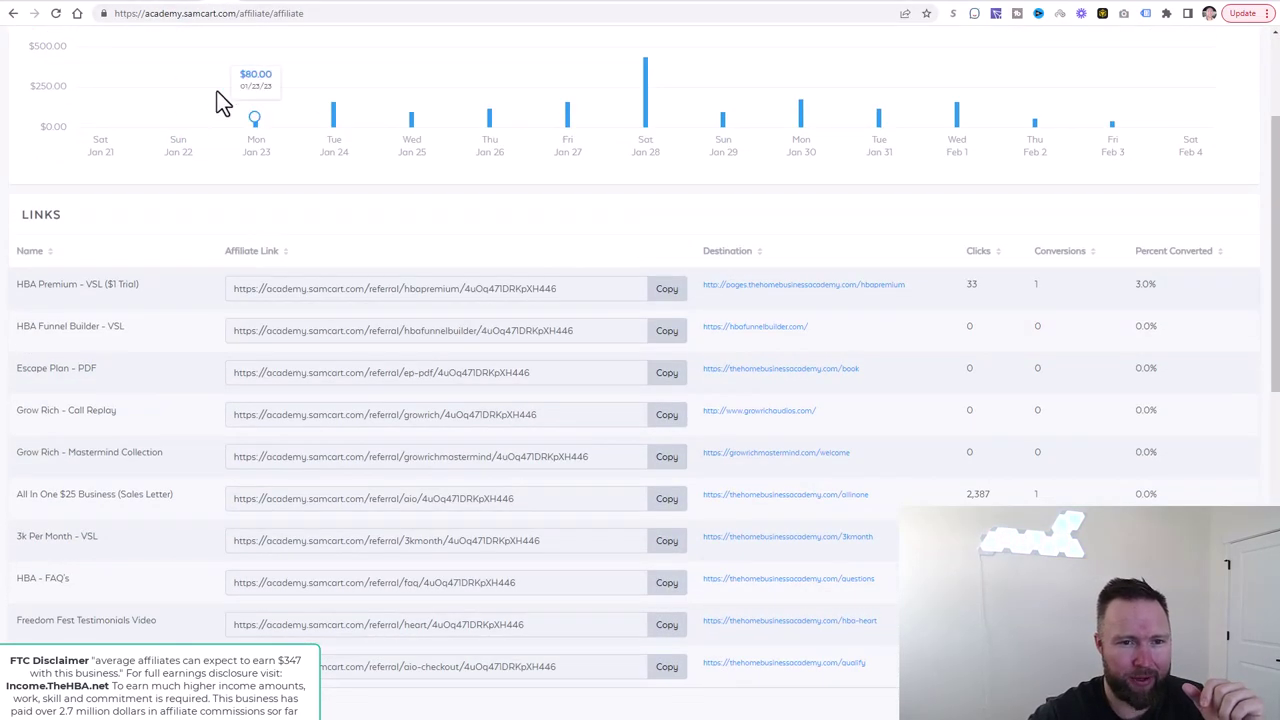
pyautogui.scroll(3, 288, 222)
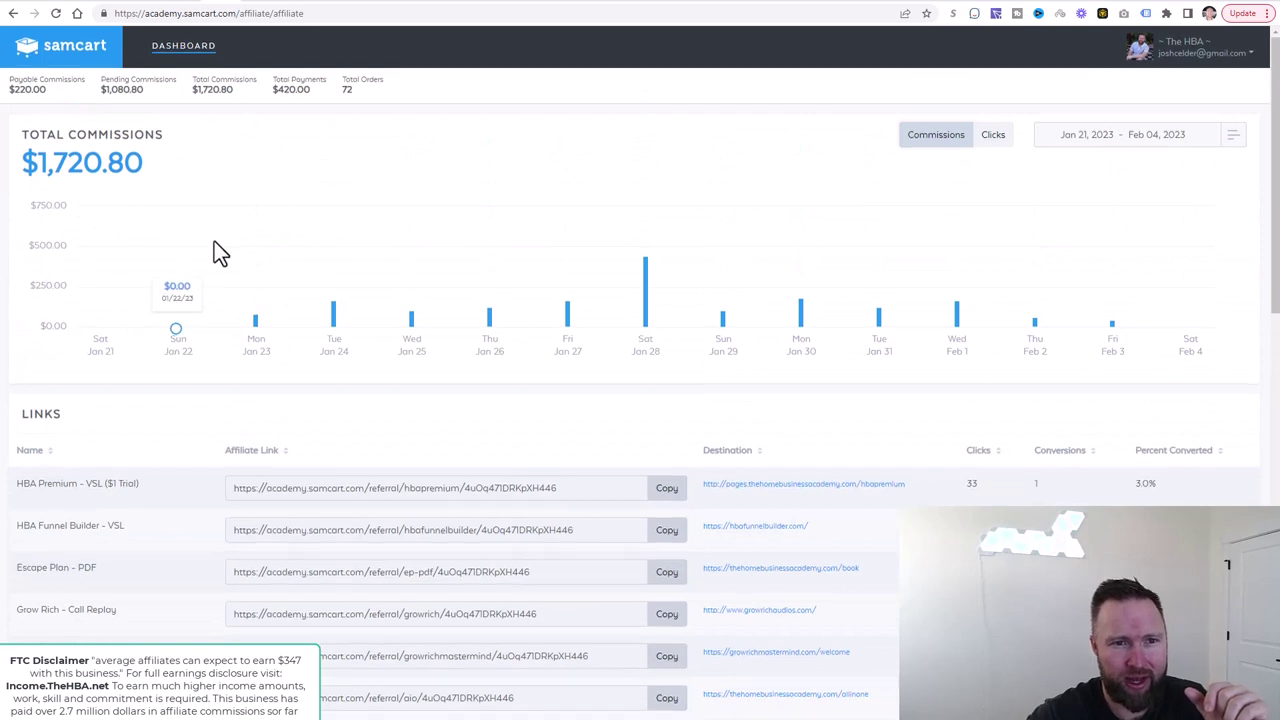
pyautogui.scroll(-2, 214, 251)
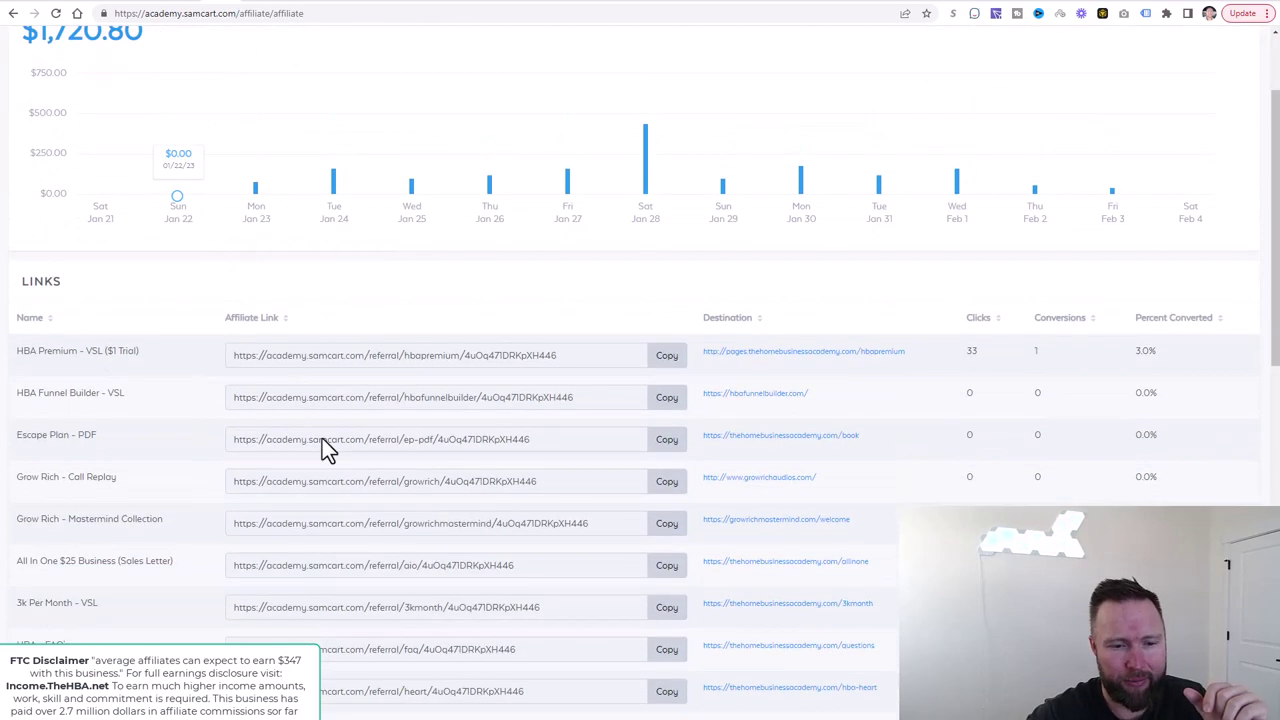
pyautogui.click(655, 567)
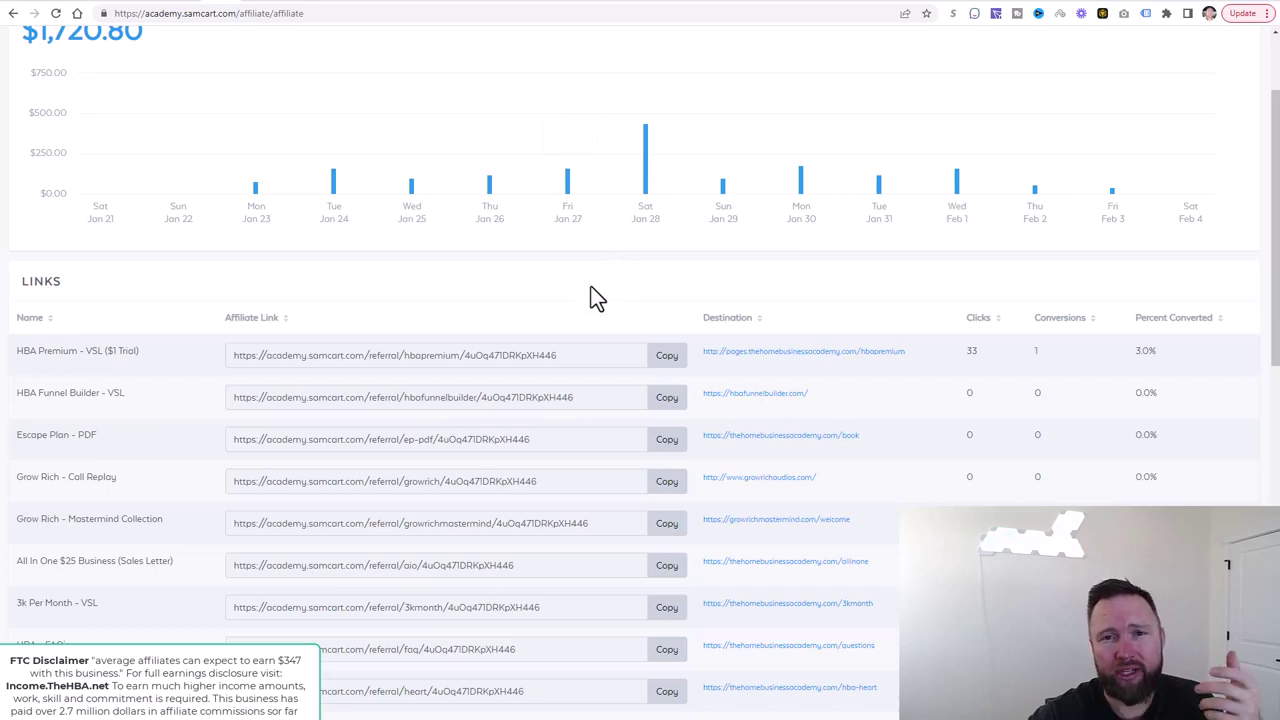
# Step: In the AR Campaign document, make Email 2's labels "Email 2:", "Subject:" and "Body:" bold
pyautogui.click(620, 6)
pyautogui.scroll(-3, 594, 434)
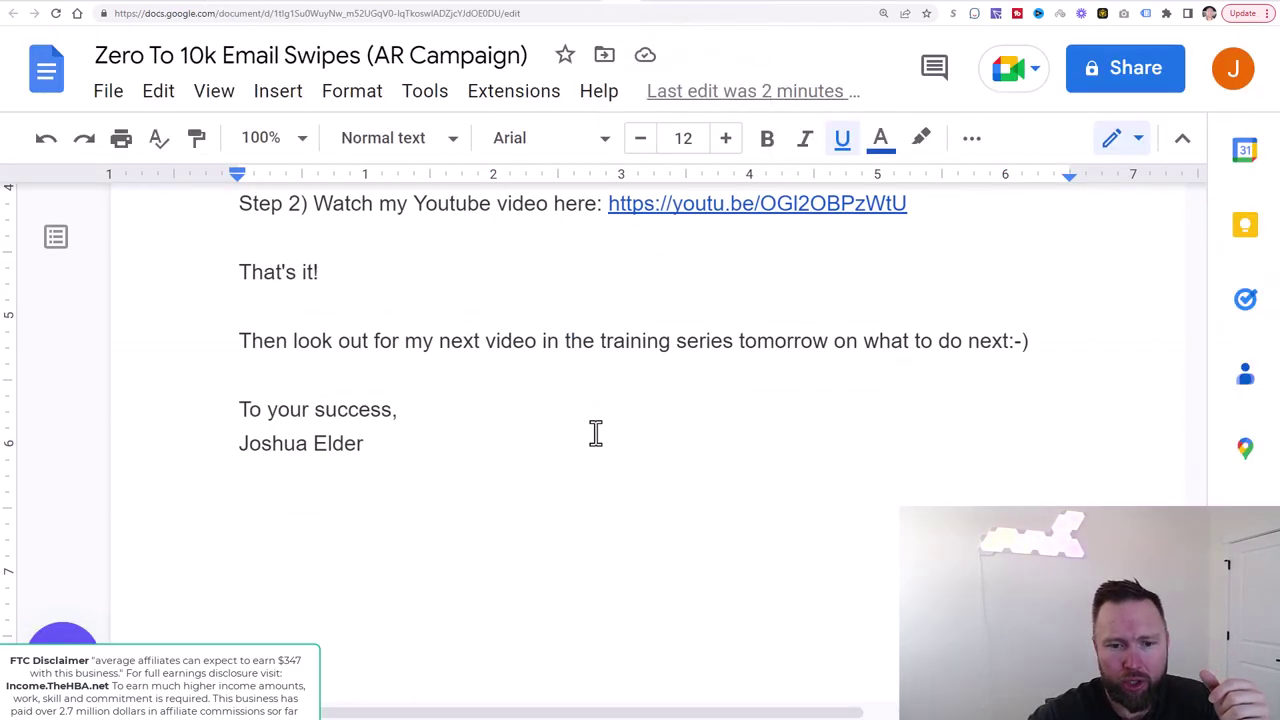
pyautogui.scroll(6, 582, 424)
pyautogui.scroll(8, 582, 424)
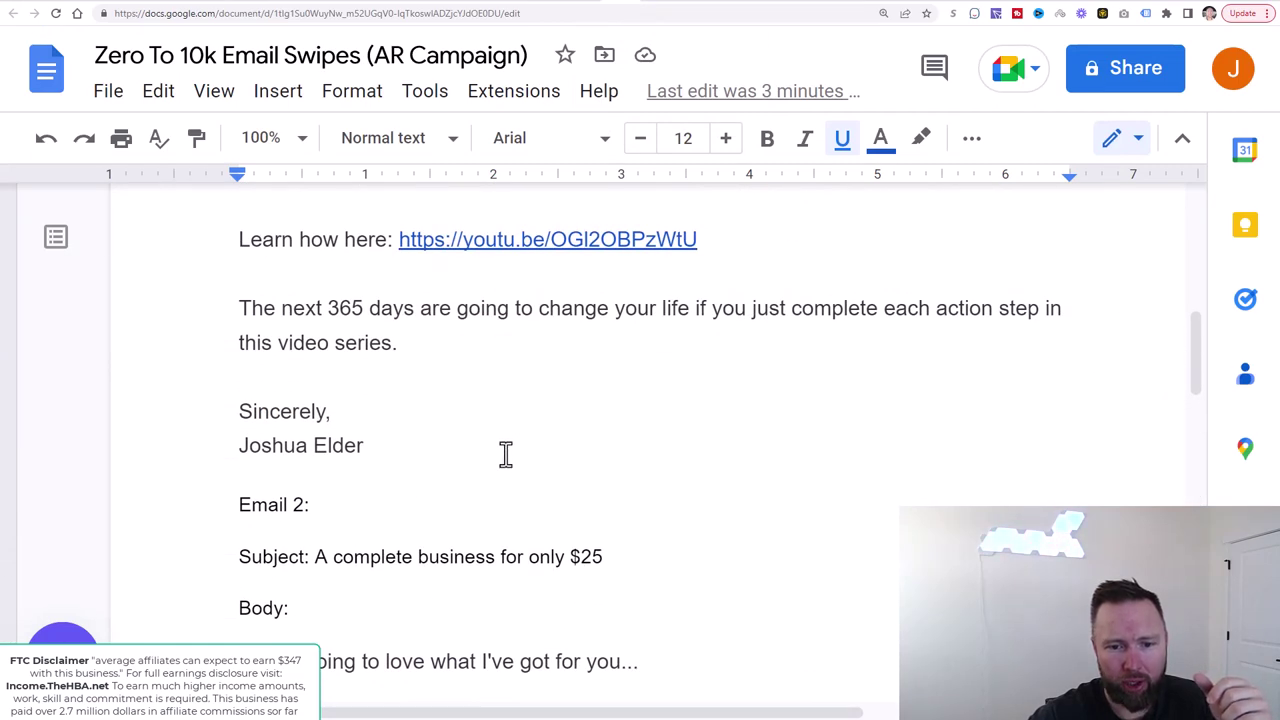
pyautogui.moveTo(311, 505); pyautogui.dragTo(206, 505)
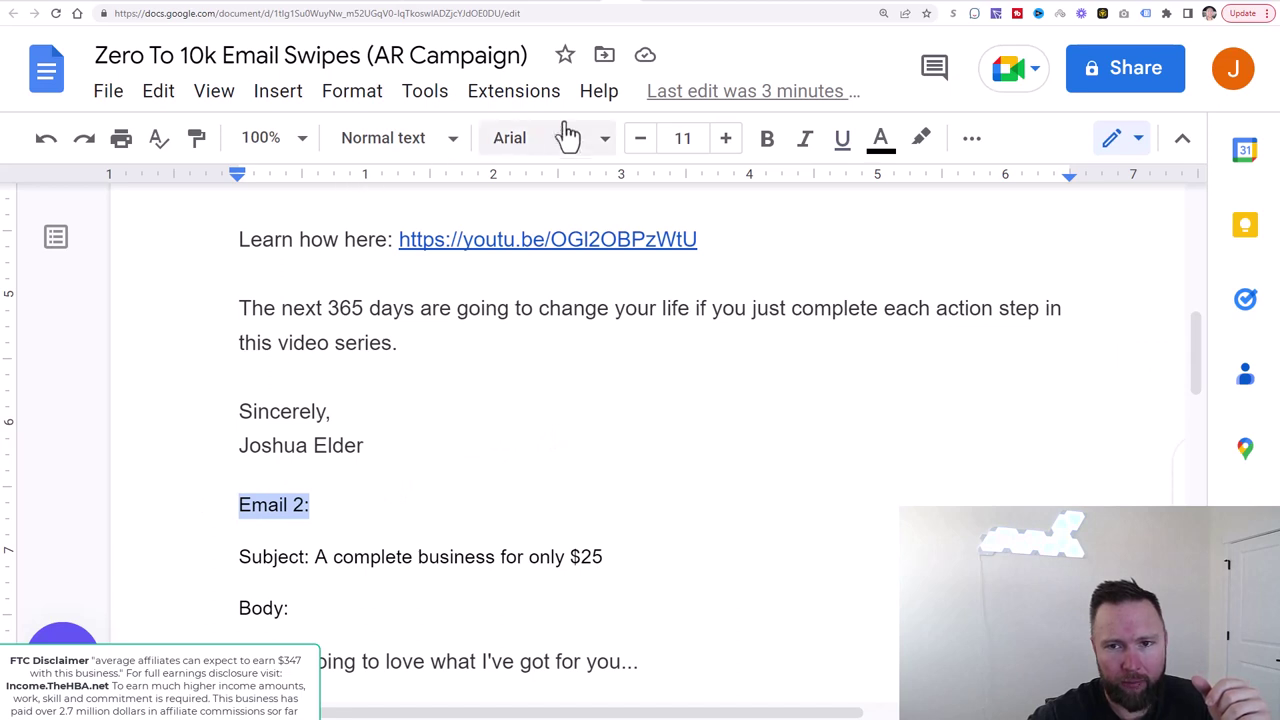
pyautogui.click(767, 140)
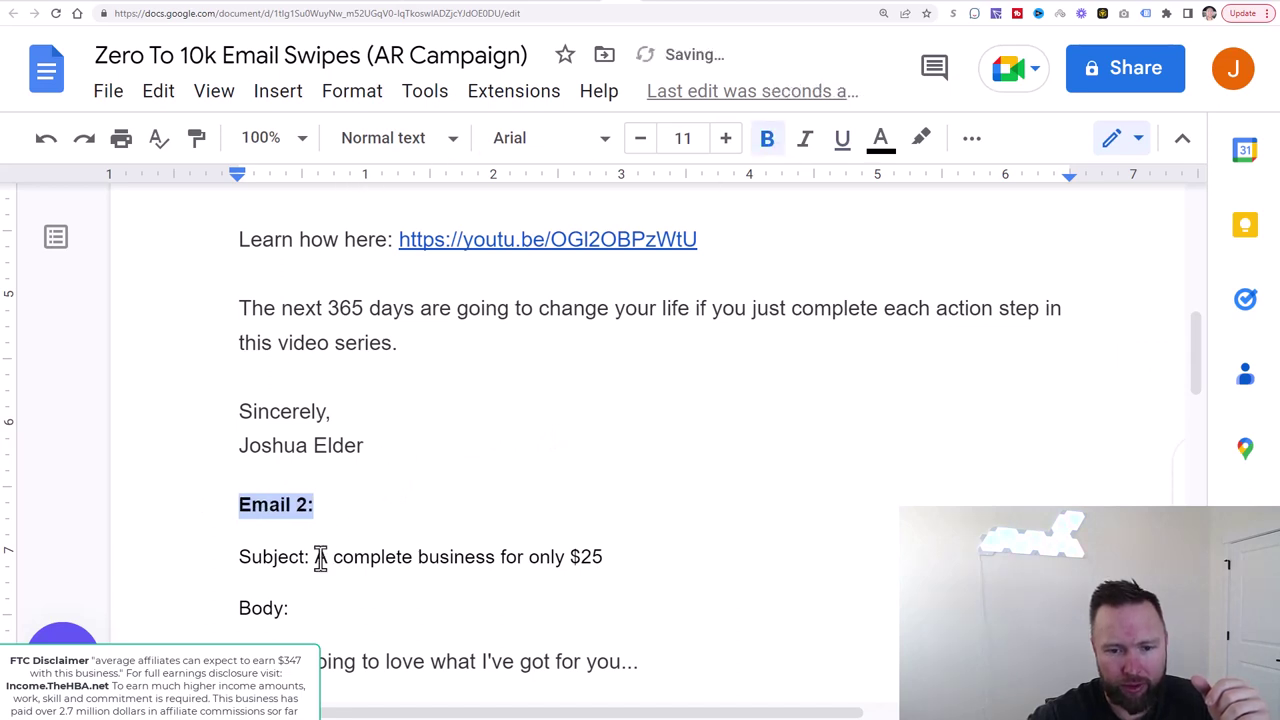
pyautogui.moveTo(316, 557); pyautogui.dragTo(238, 557)
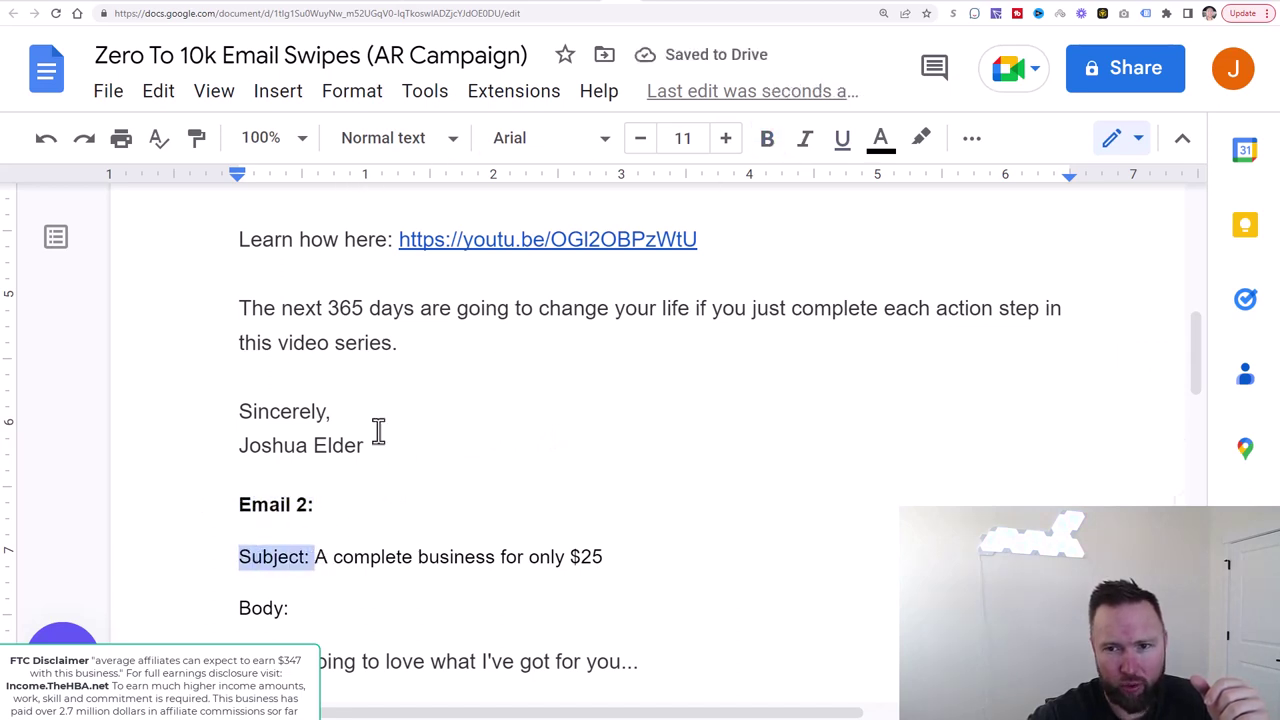
pyautogui.click(767, 140)
pyautogui.click(286, 564)
pyautogui.moveTo(292, 608); pyautogui.dragTo(238, 608)
pyautogui.click(772, 150)
# Step: Replace the sender's name under "To your success," in Email 2 with the placeholder [name]
pyautogui.scroll(-3, 503, 535)
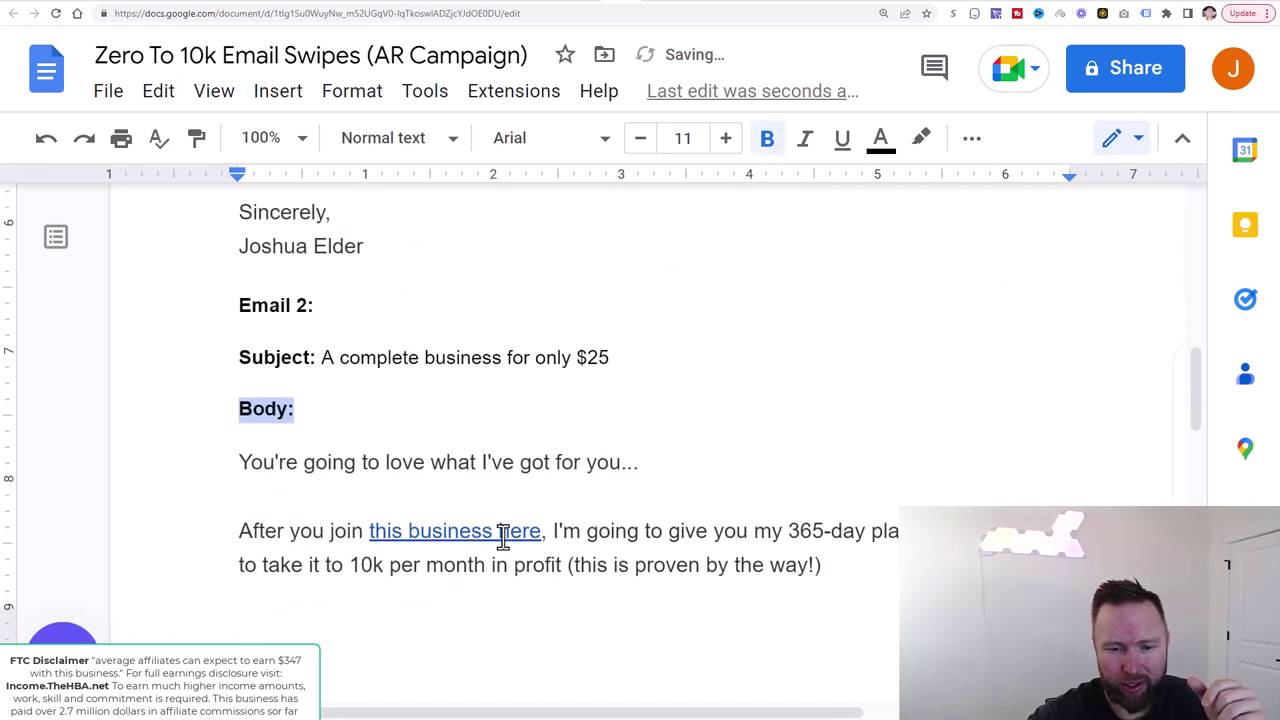
pyautogui.scroll(7, 503, 537)
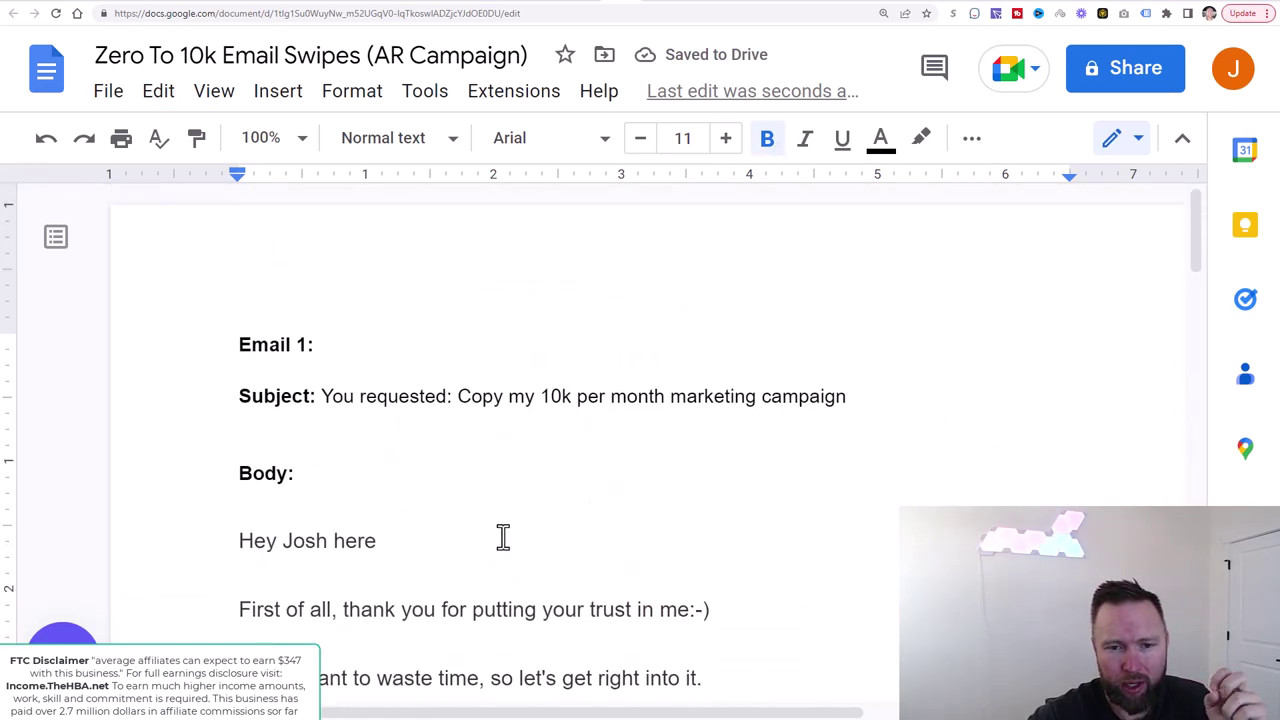
pyautogui.scroll(-15, 503, 537)
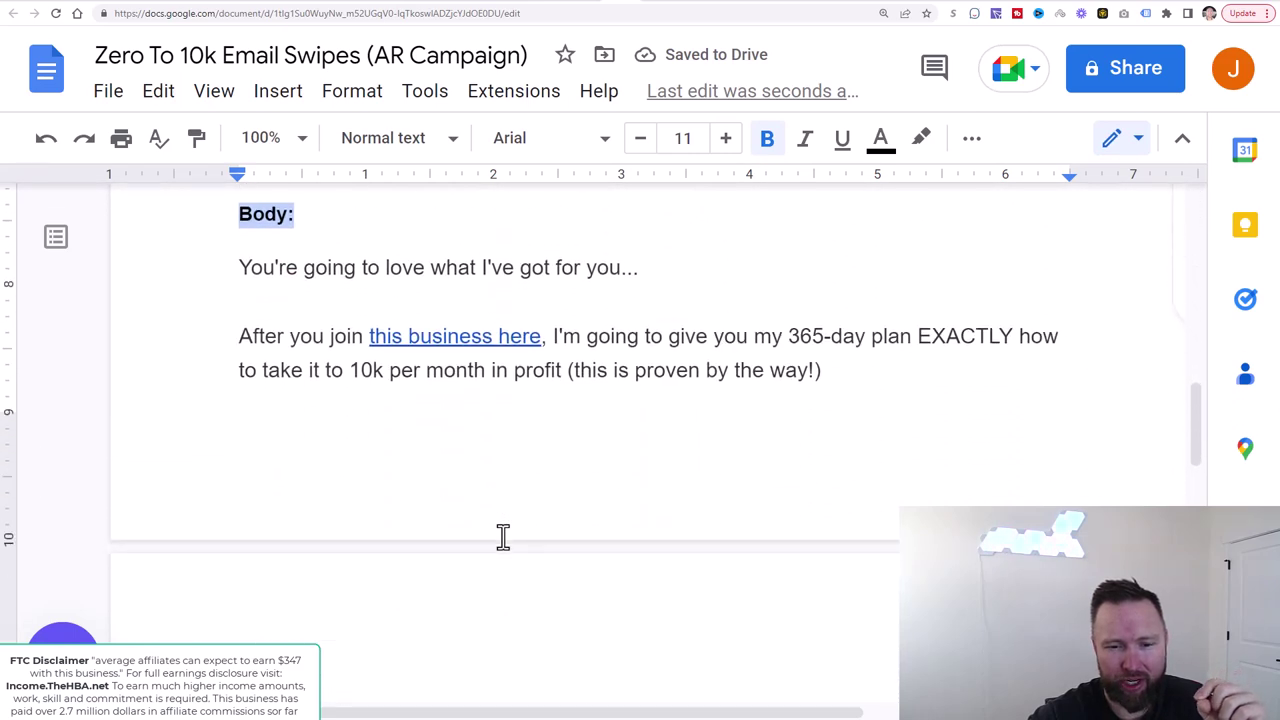
pyautogui.scroll(-10, 503, 537)
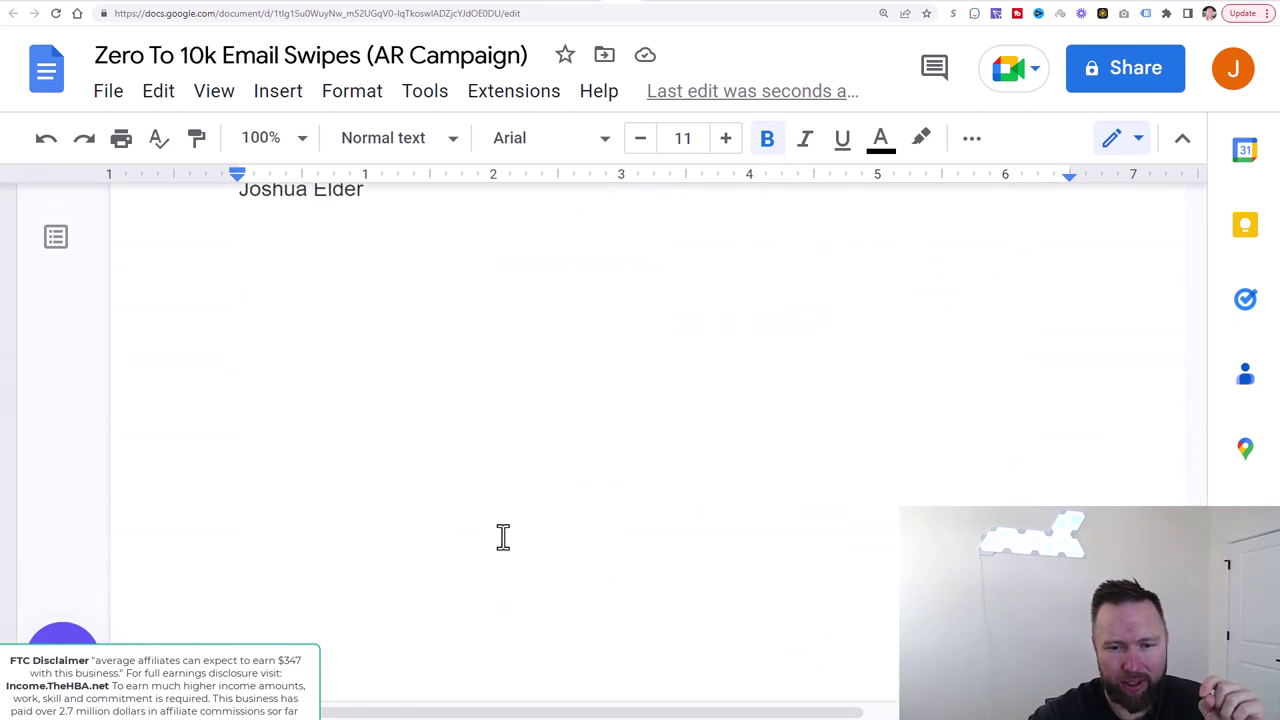
pyautogui.scroll(3, 492, 535)
pyautogui.moveTo(398, 508); pyautogui.dragTo(257, 512)
pyautogui.click(262, 500)
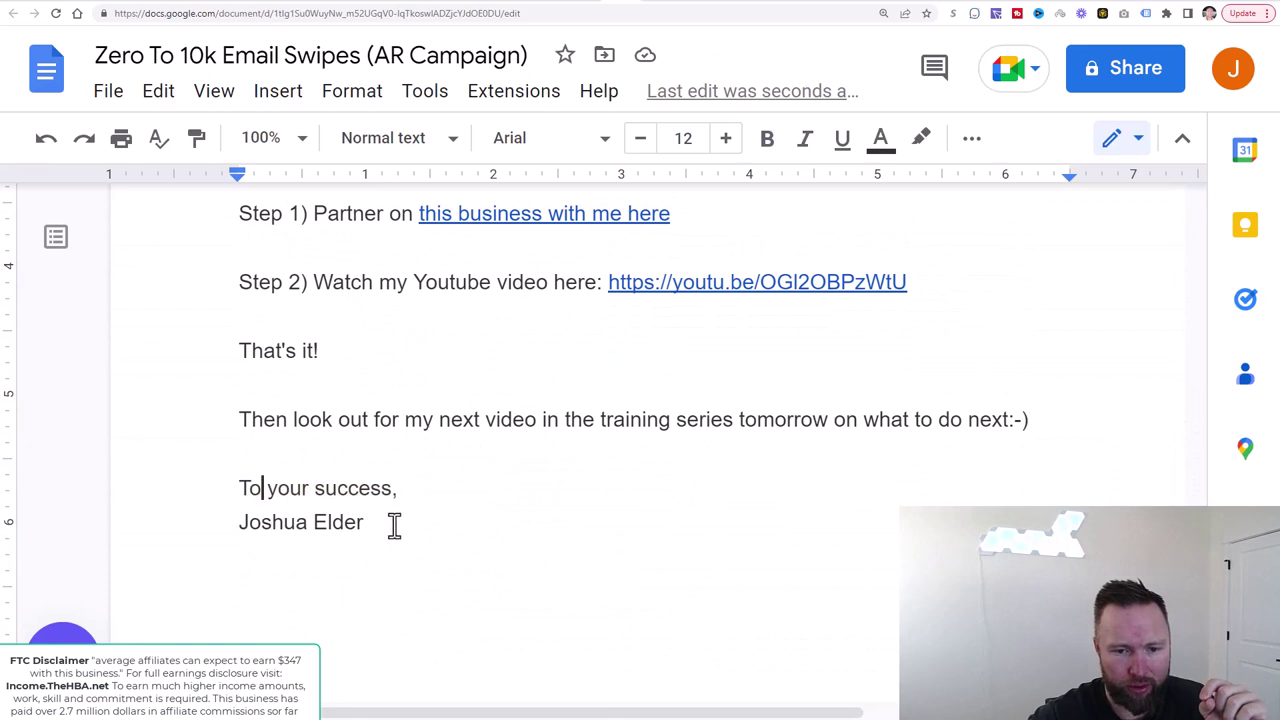
pyautogui.moveTo(394, 523); pyautogui.dragTo(184, 519)
pyautogui.write('[name')
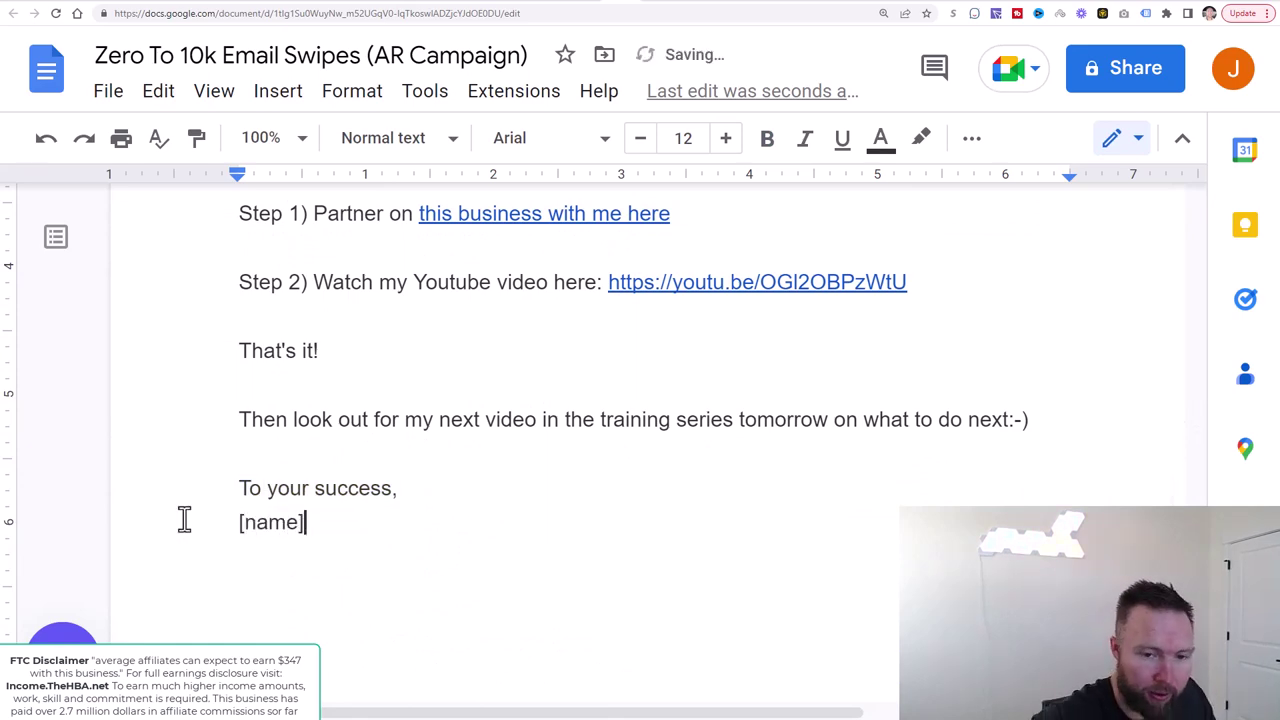
# Step: Delete the sender's name under "Sincerely," at the end of Email 1
pyautogui.scroll(15, 380, 400)
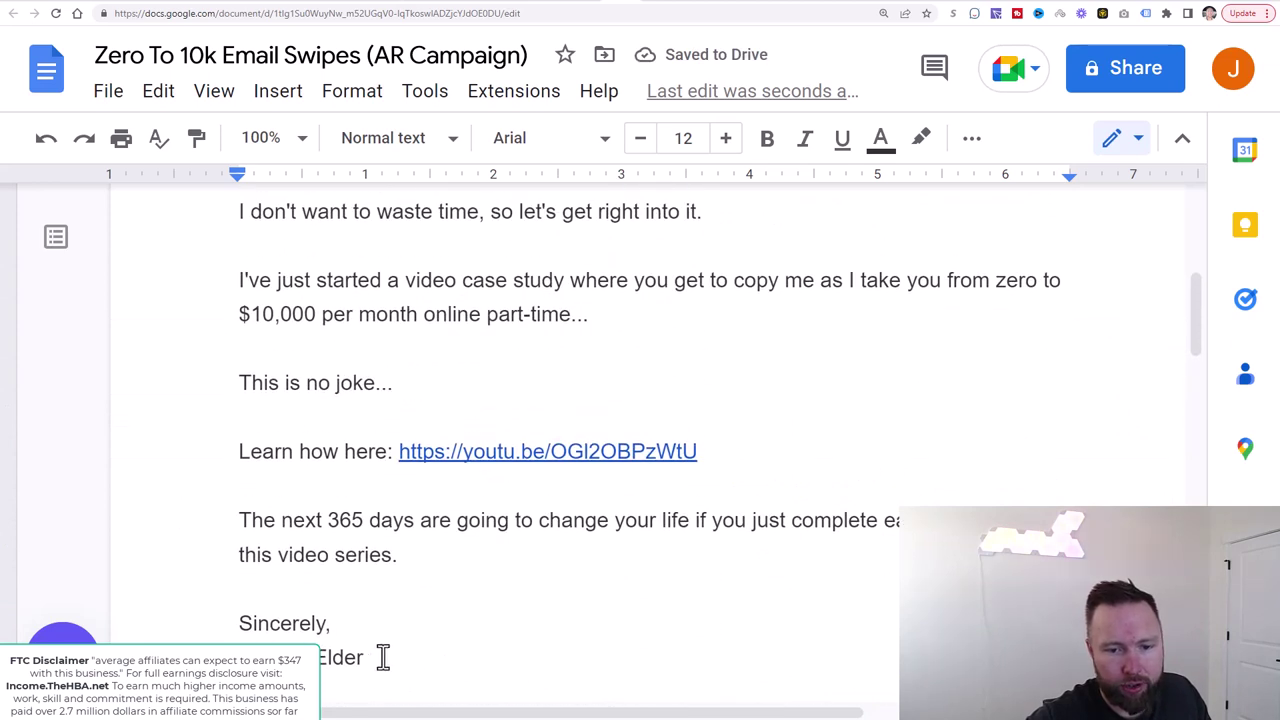
pyautogui.moveTo(380, 657); pyautogui.dragTo(236, 657)
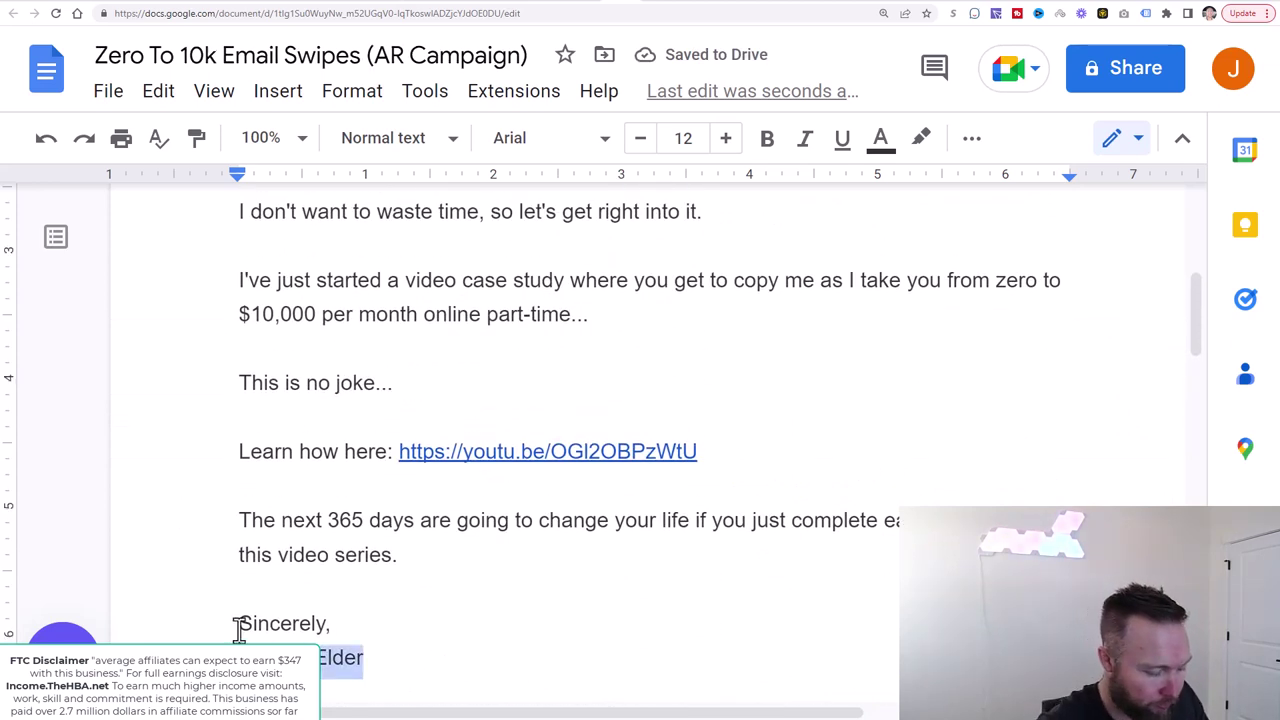
pyautogui.press('BackSpace')
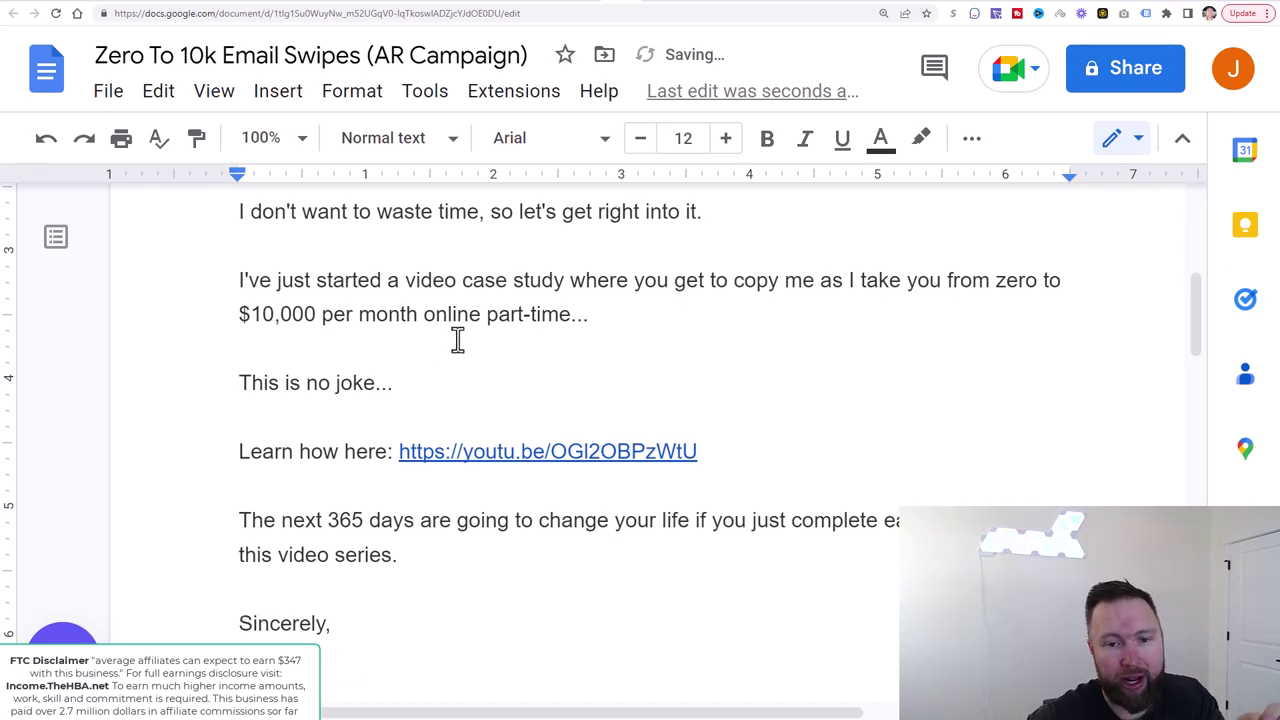
pyautogui.scroll(5, 460, 337)
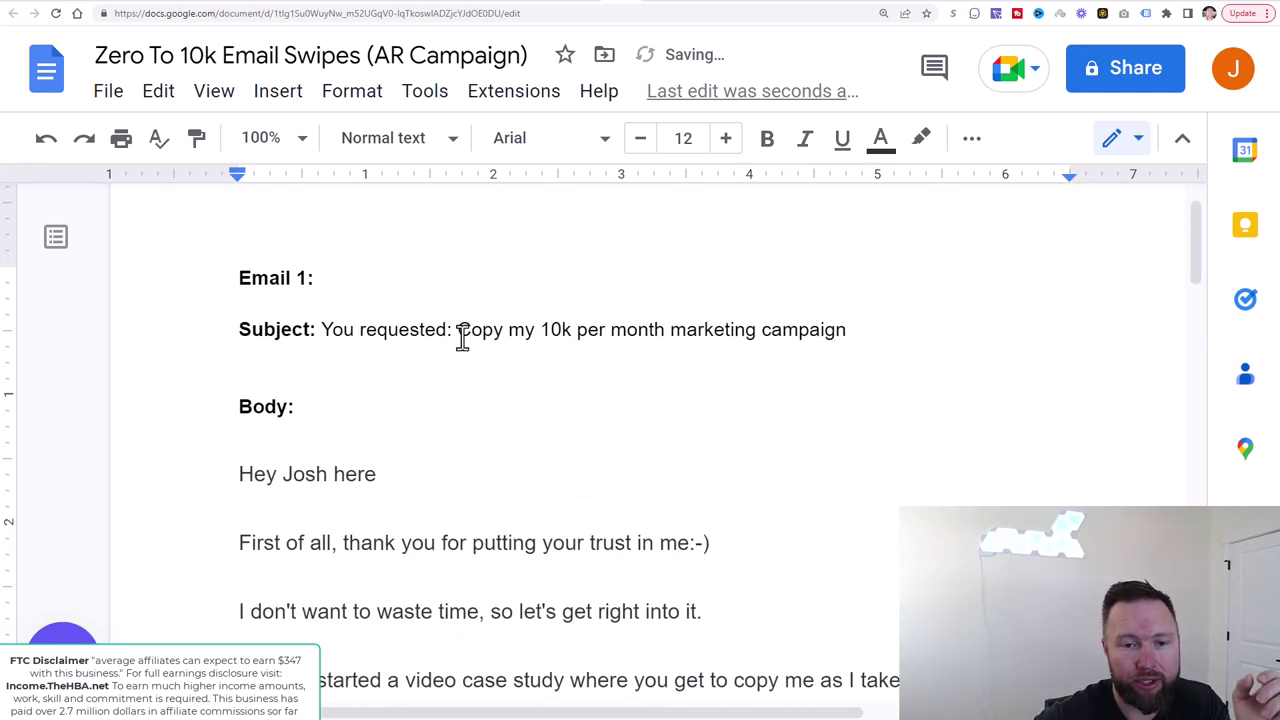
# Step: Switch to Kartra, close the Email 2 editor and look through the main sequence from Email 1 to Email 15
pyautogui.click(417, 5)
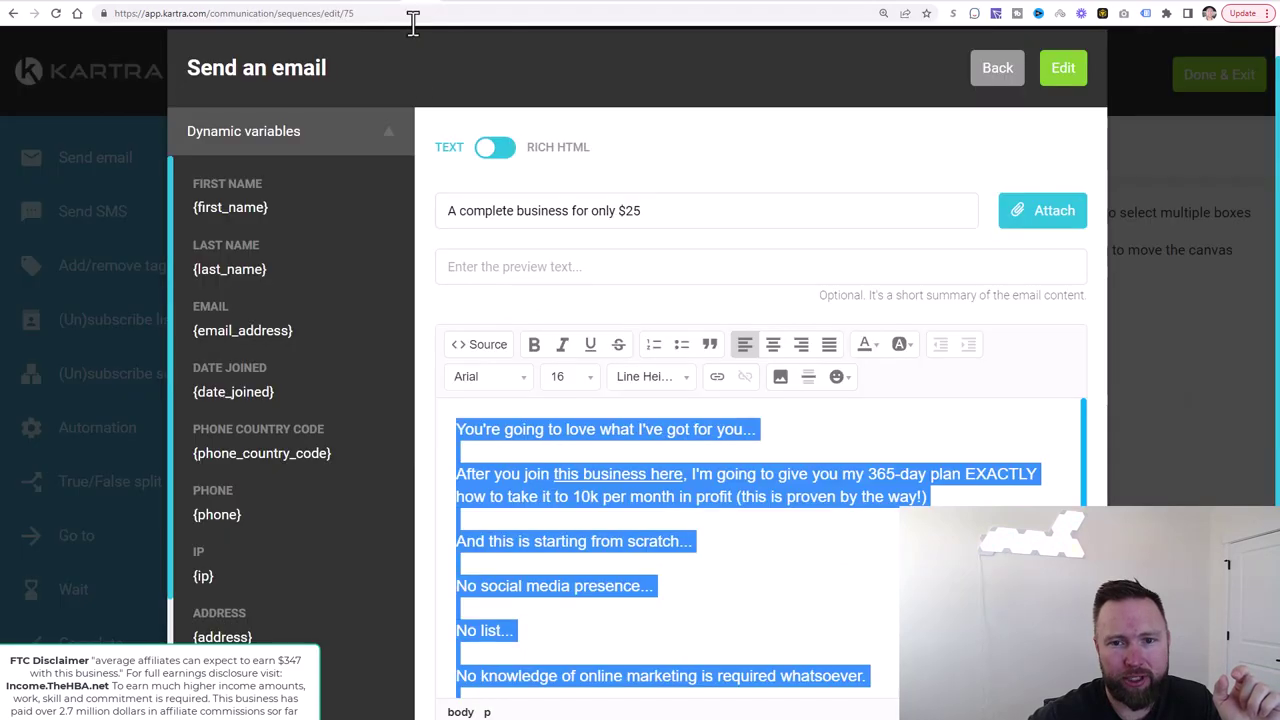
pyautogui.scroll(1, 1063, 109)
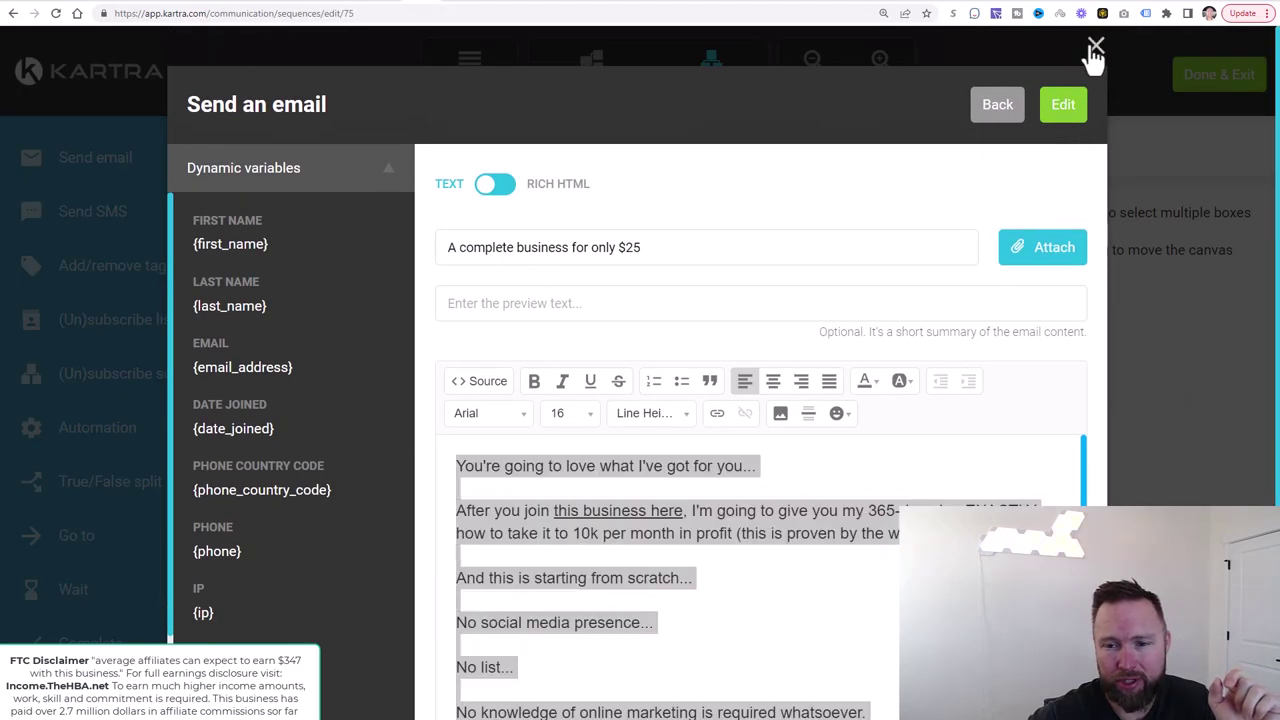
pyautogui.click(1095, 45)
pyautogui.scroll(-14, 855, 362)
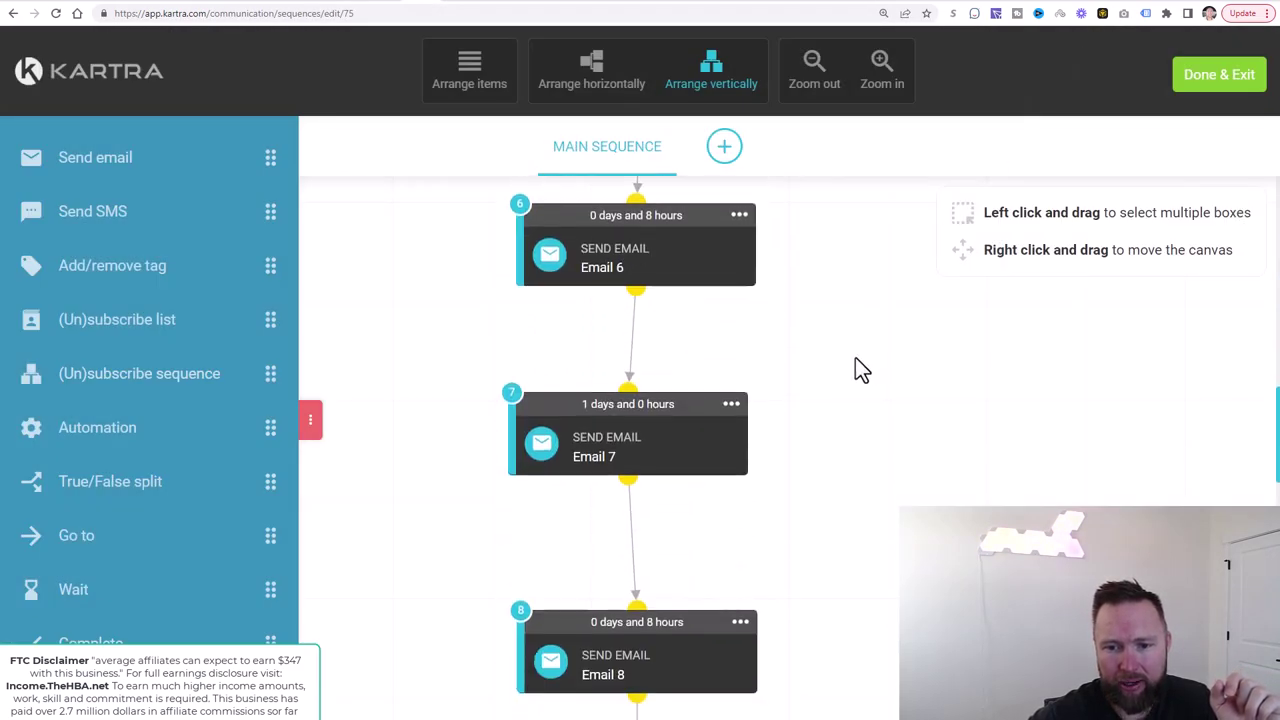
pyautogui.scroll(-10, 857, 362)
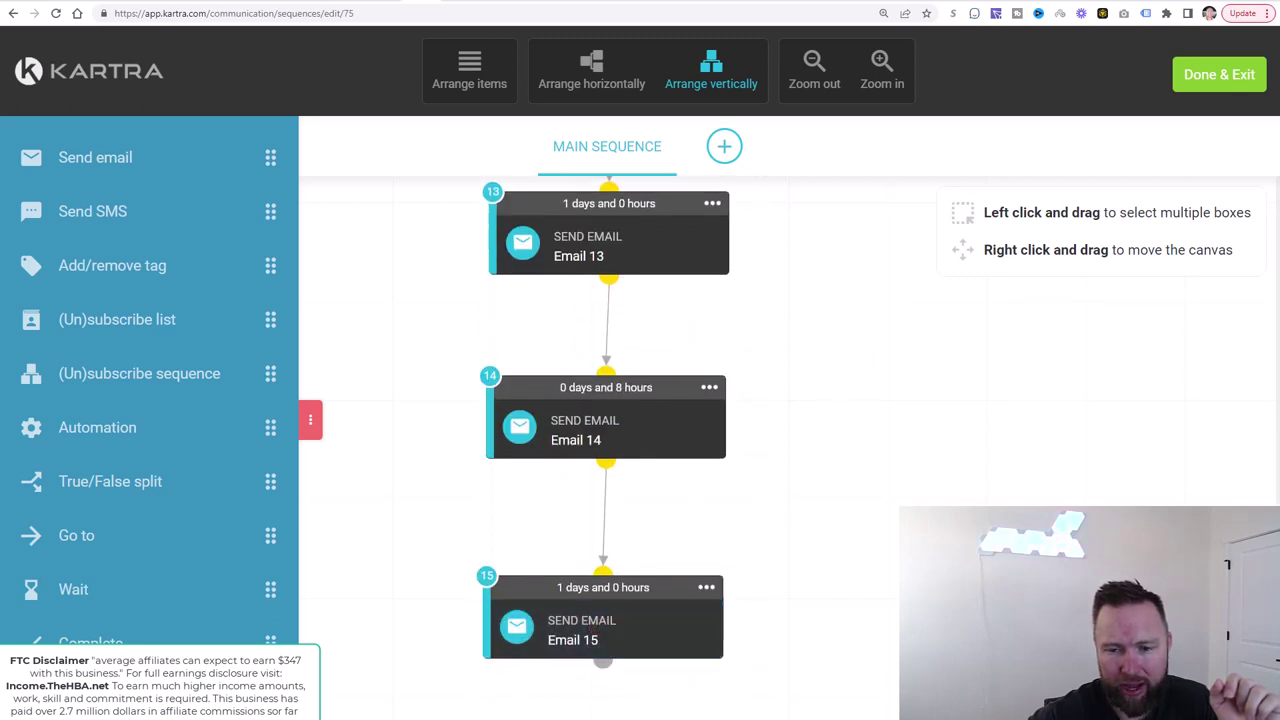
pyautogui.scroll(20, 760, 557)
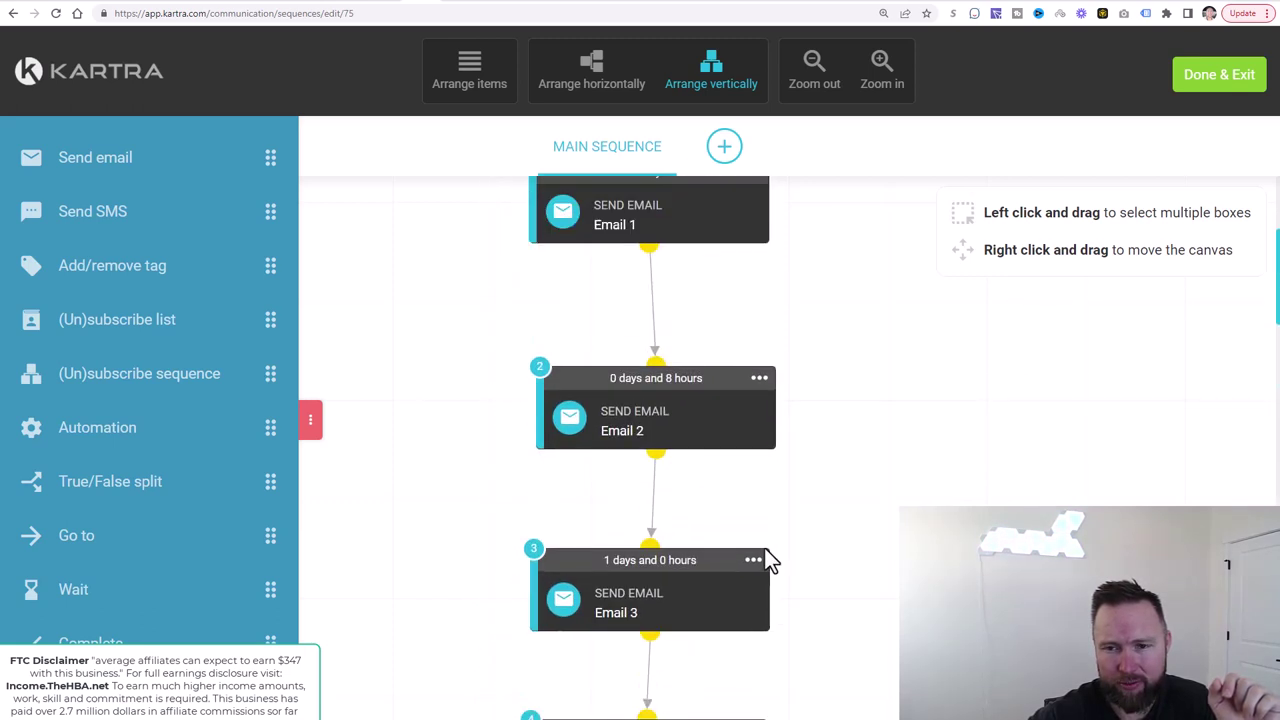
pyautogui.scroll(-1, 768, 558)
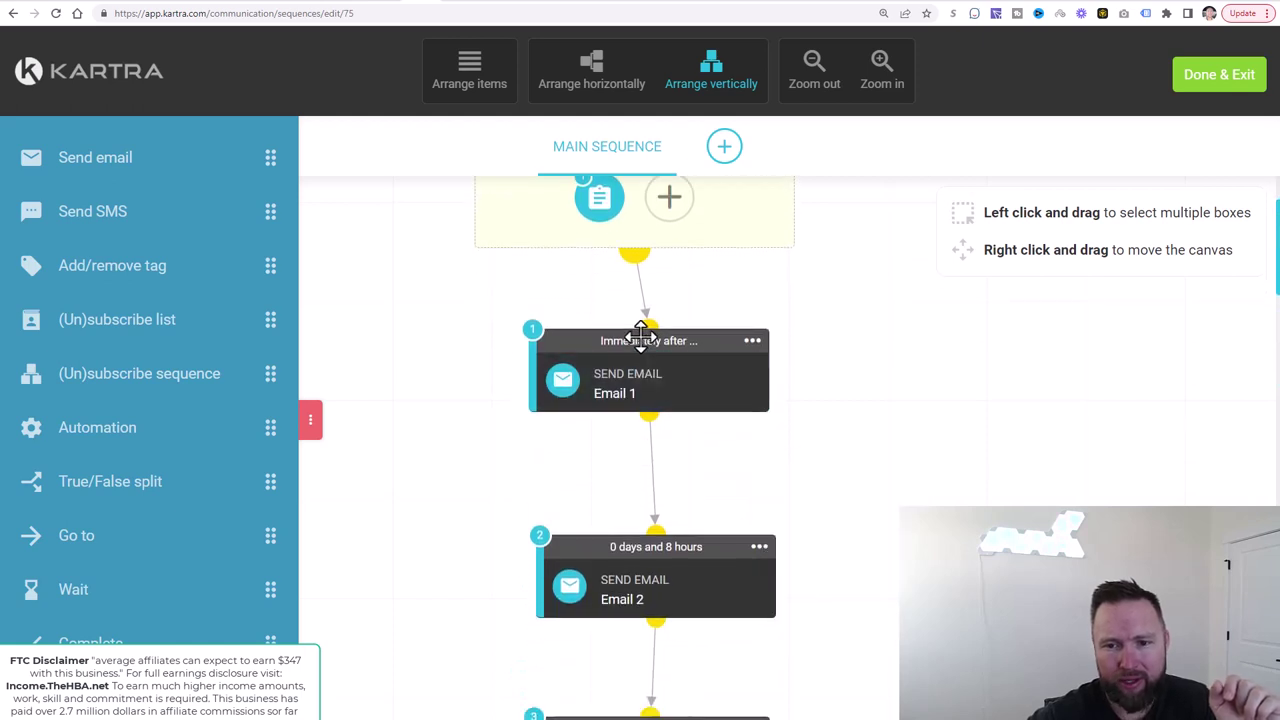
# Step: Examine the send delays of the emails in Kartra's main sequence, from Email 1 through Email 15
pyautogui.scroll(-1, 650, 380)
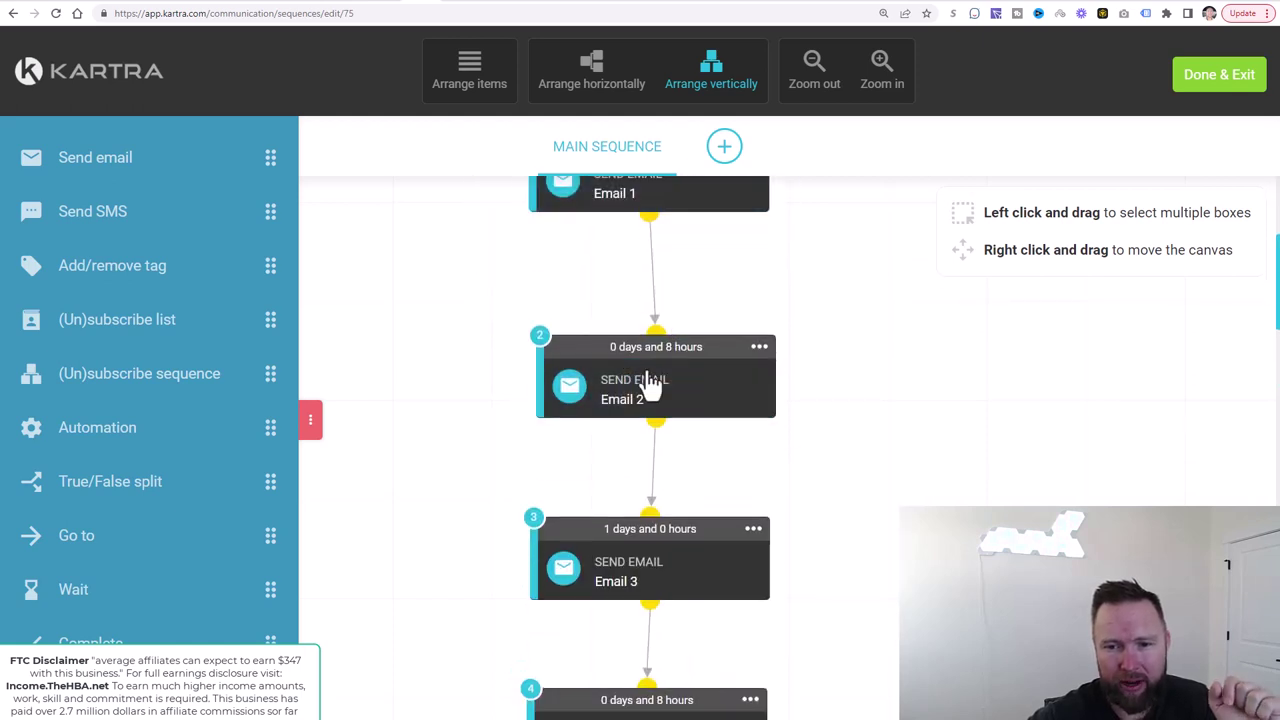
pyautogui.scroll(1, 670, 370)
pyautogui.scroll(-1, 660, 400)
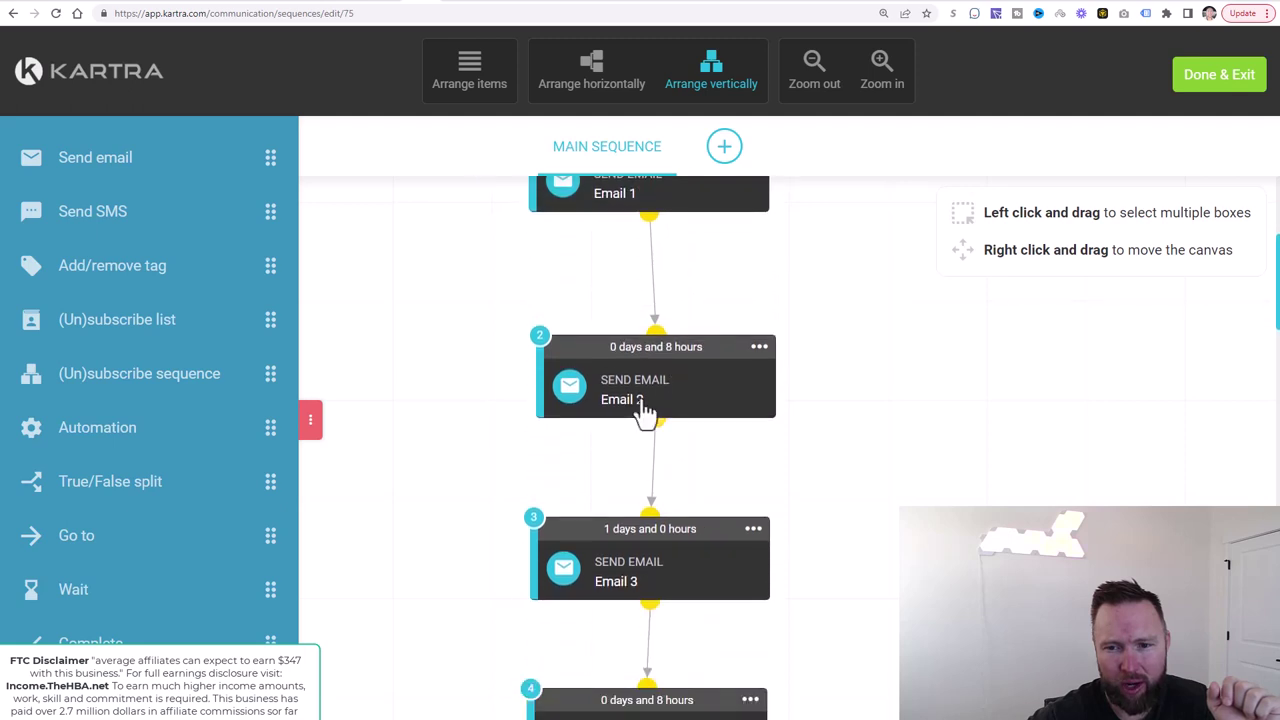
pyautogui.scroll(-1, 640, 450)
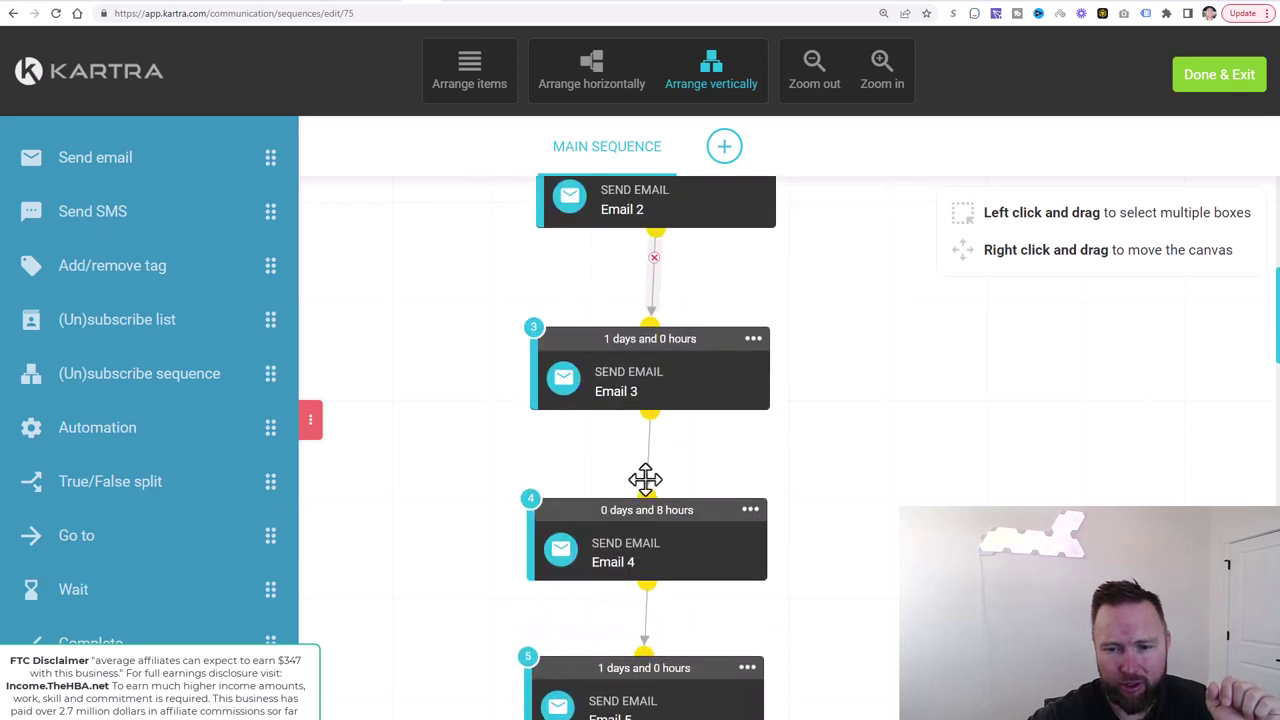
pyautogui.scroll(-1, 646, 406)
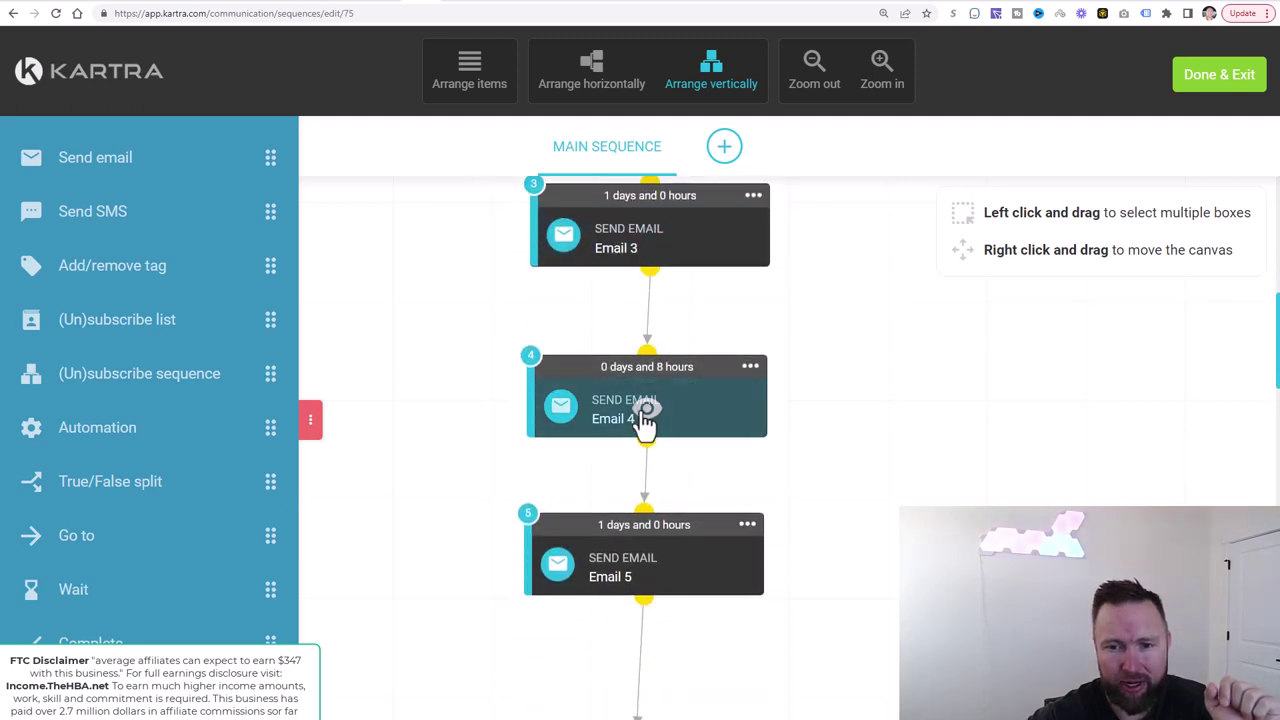
pyautogui.scroll(-1, 644, 422)
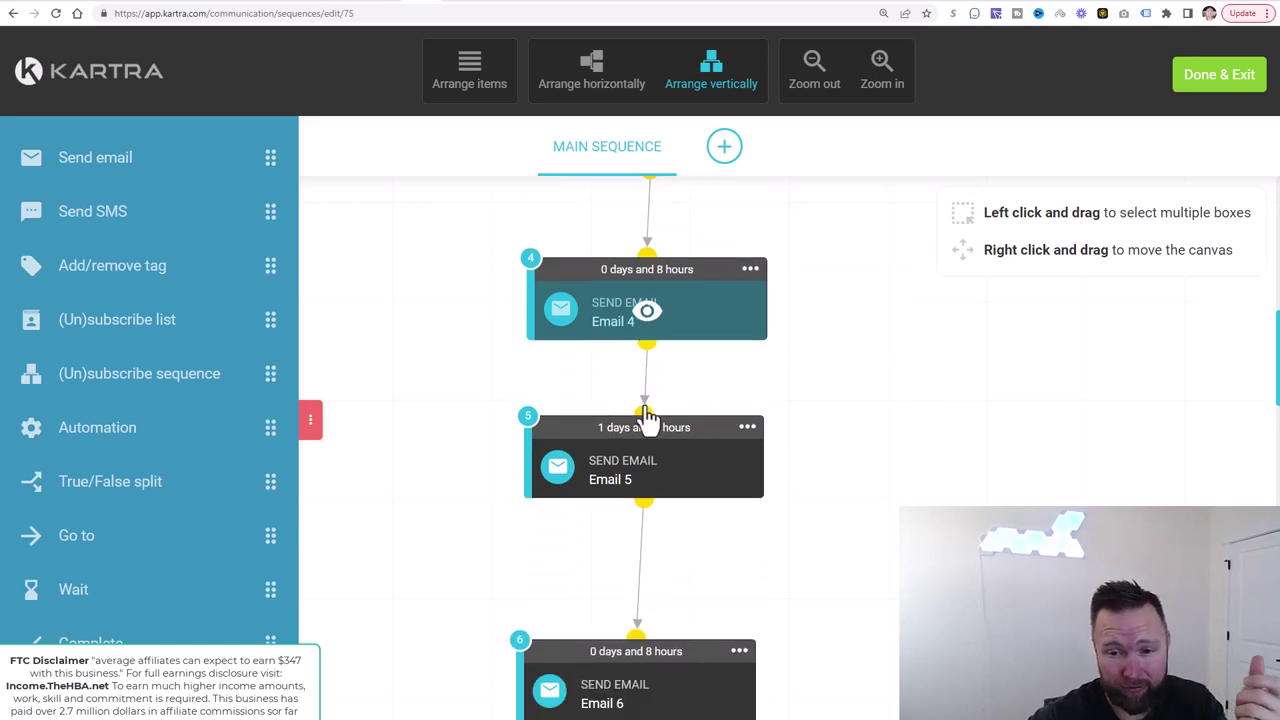
pyautogui.scroll(-1, 648, 422)
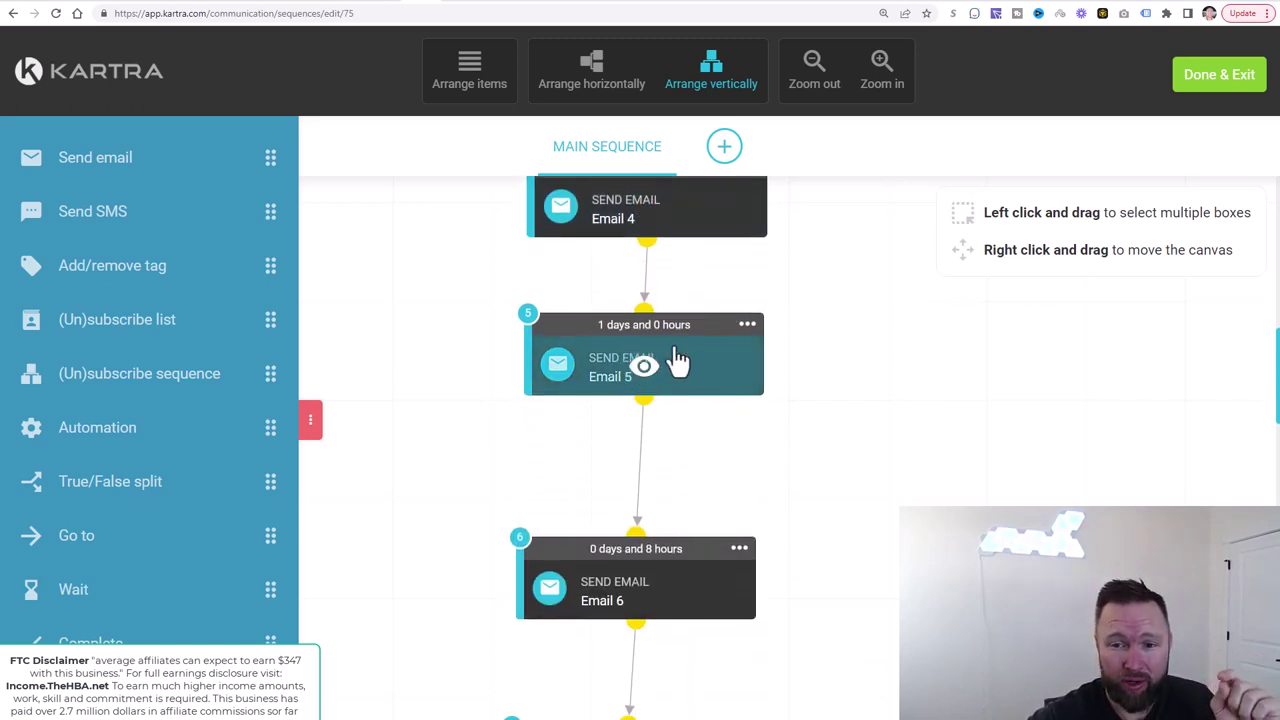
pyautogui.scroll(-4, 680, 394)
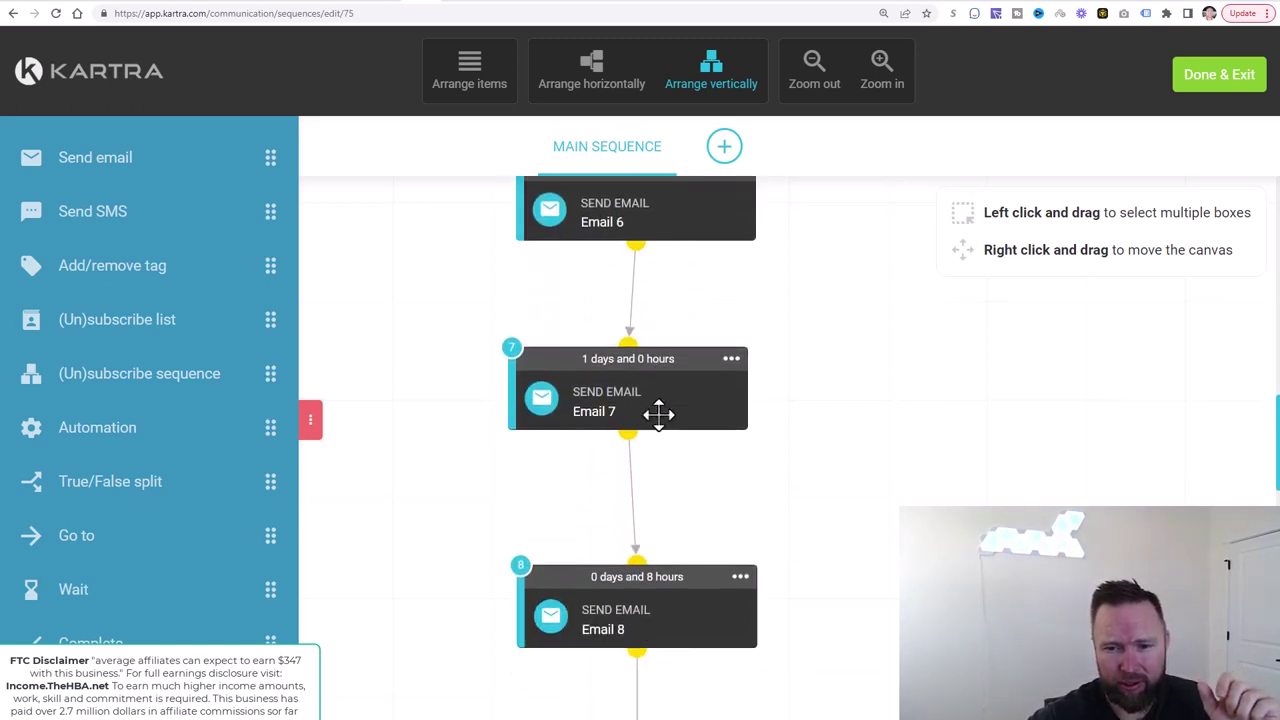
pyautogui.scroll(-7, 659, 413)
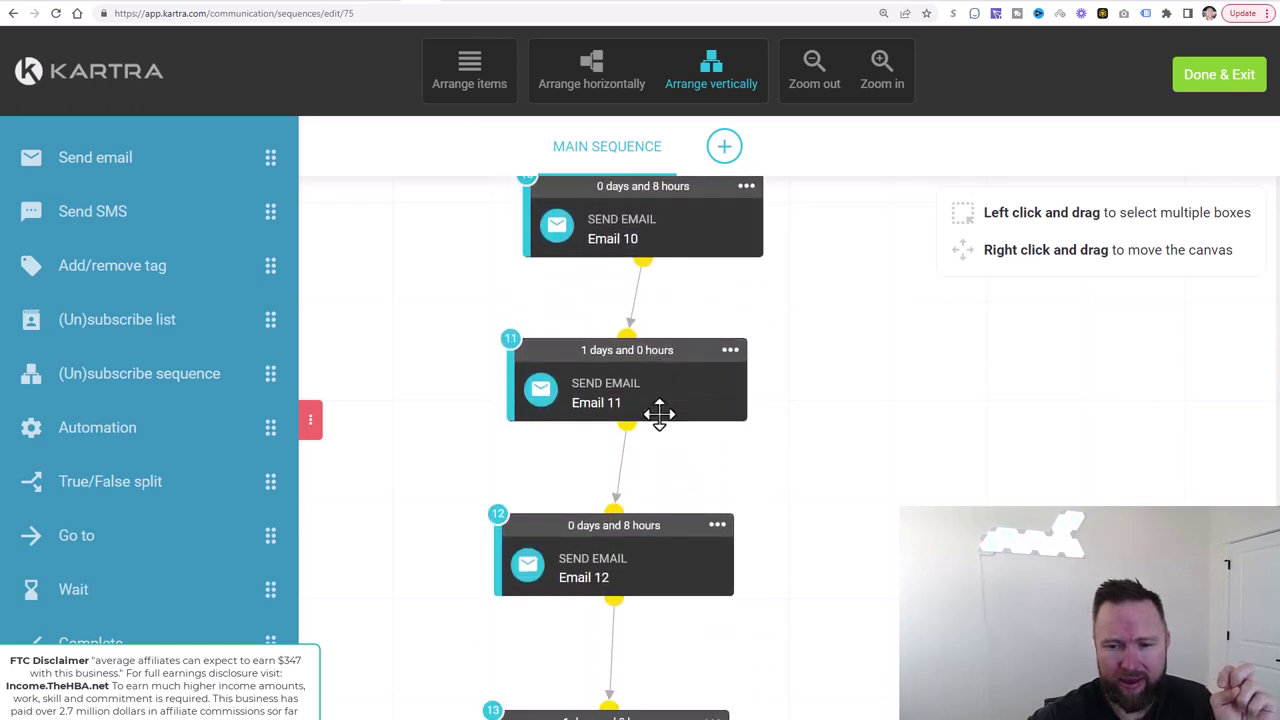
pyautogui.scroll(-2, 659, 413)
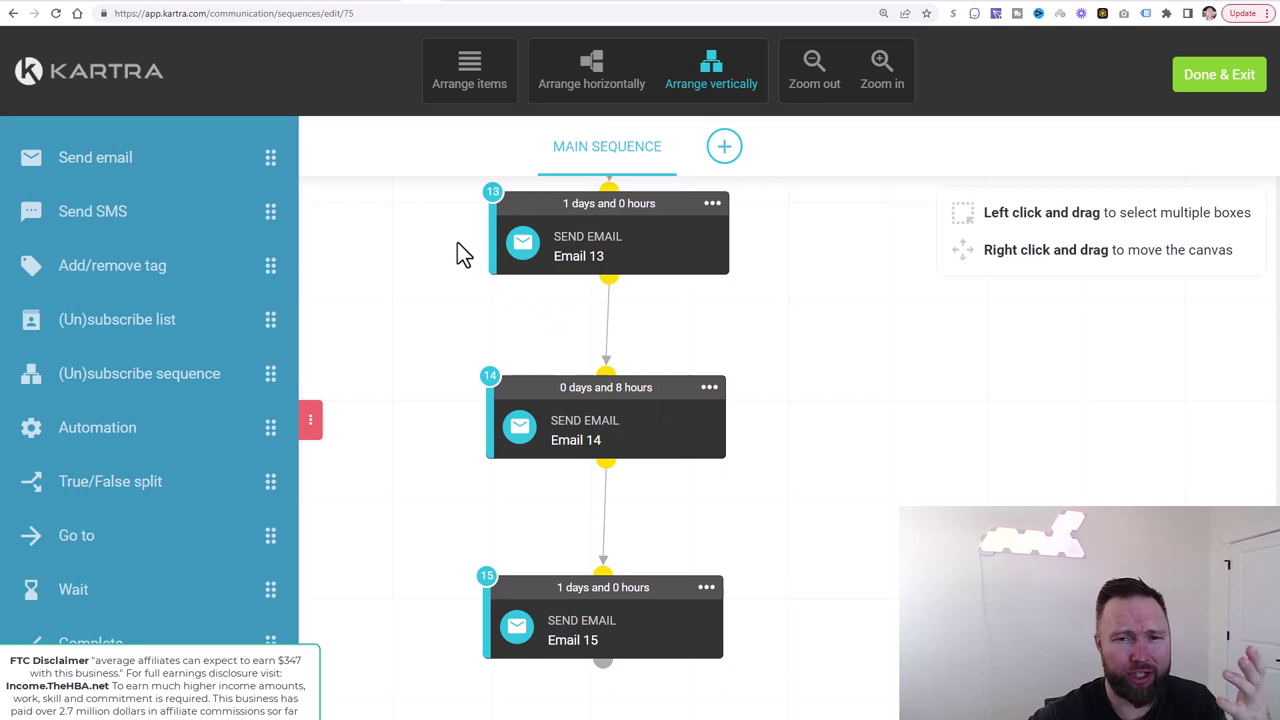
# Step: View the Home Business Academy funnel training page, and look through both emails in the AR Campaign swipes document
pyautogui.click(478, 4)
pyautogui.moveTo(410, 415)
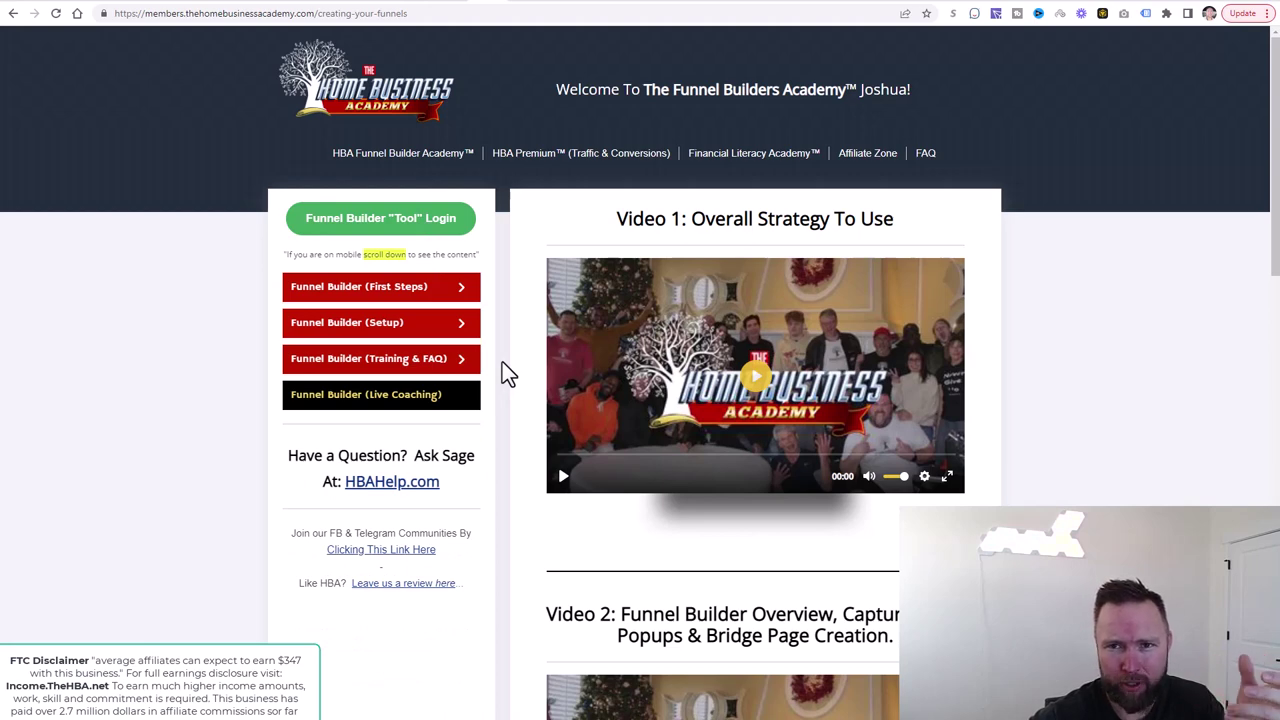
pyautogui.click(619, 6)
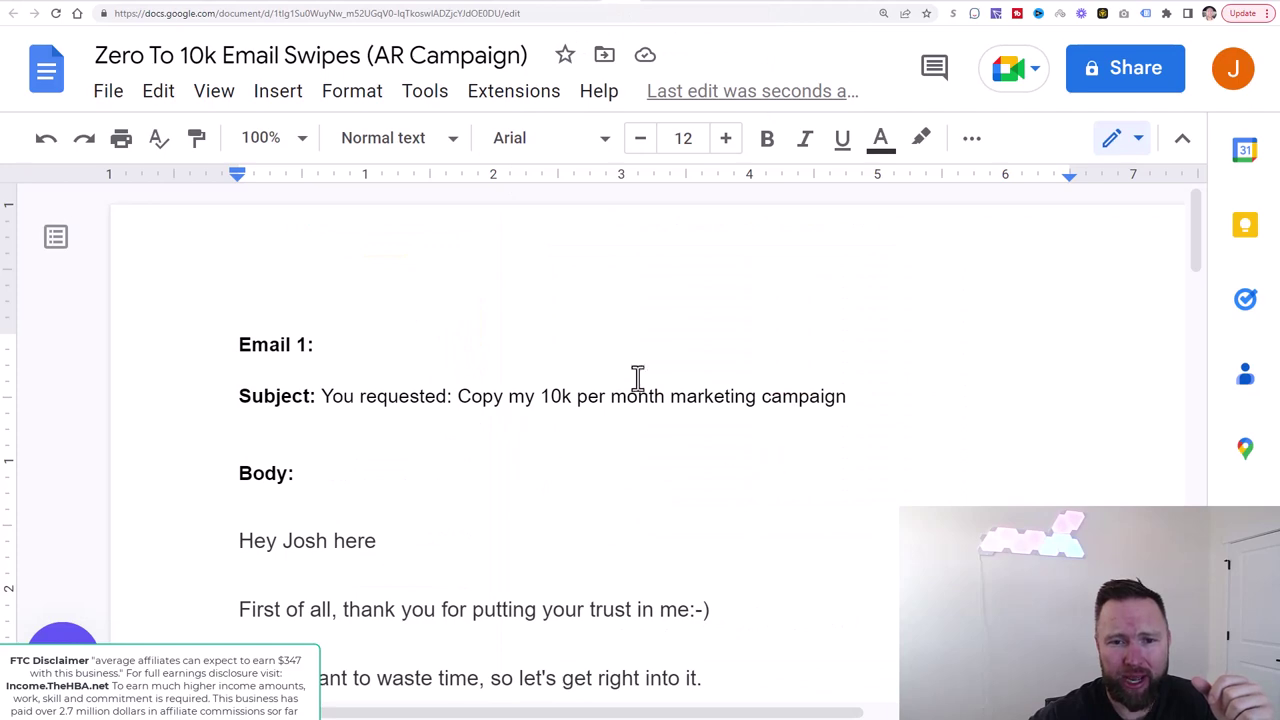
pyautogui.scroll(-10, 637, 377)
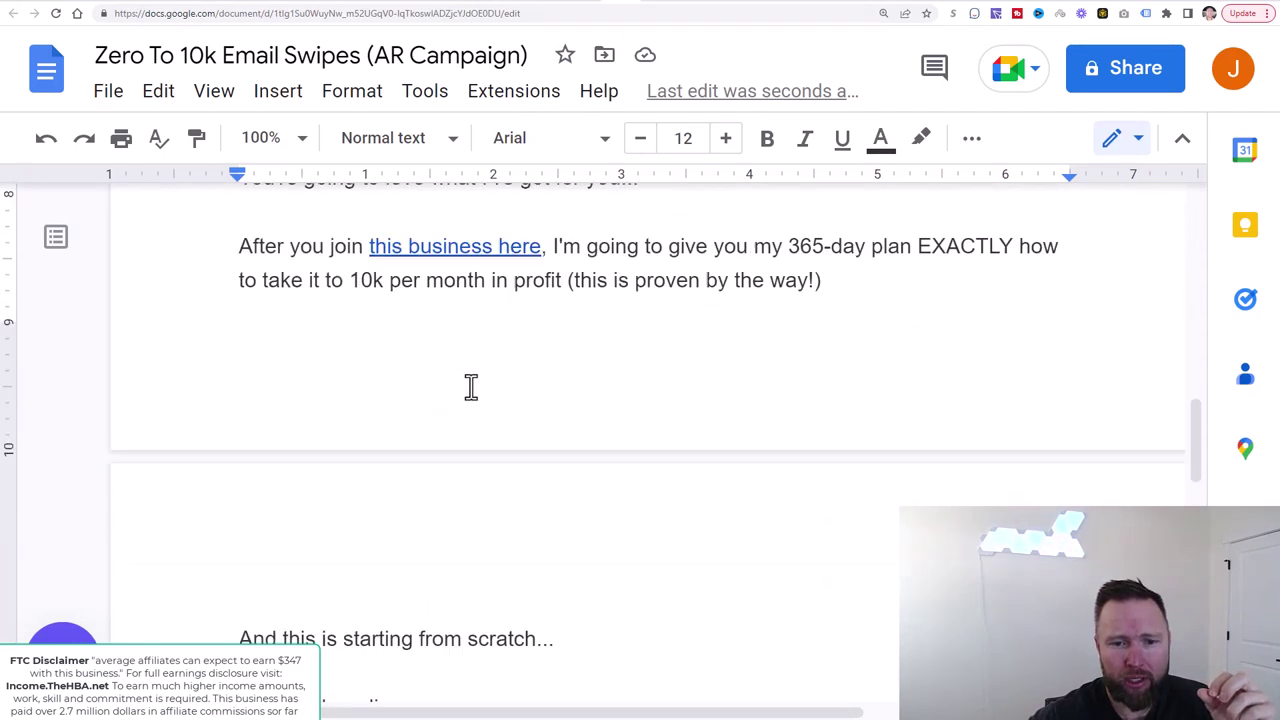
pyautogui.scroll(-10, 471, 387)
pyautogui.scroll(2, 471, 387)
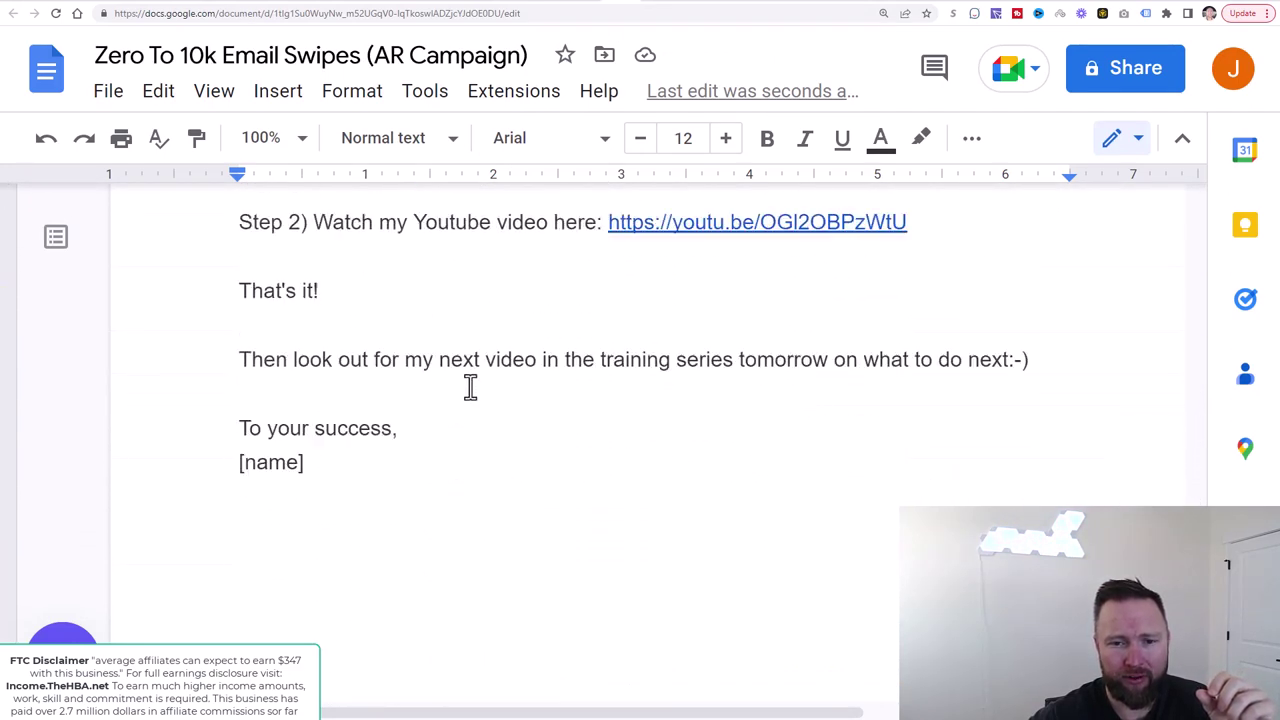
pyautogui.scroll(4, 470, 387)
# Step: Switch to the MLGS swipes document, review the body of Email 8 and highlight its "Go Through Here Now⇐" line
pyautogui.click(581, 2)
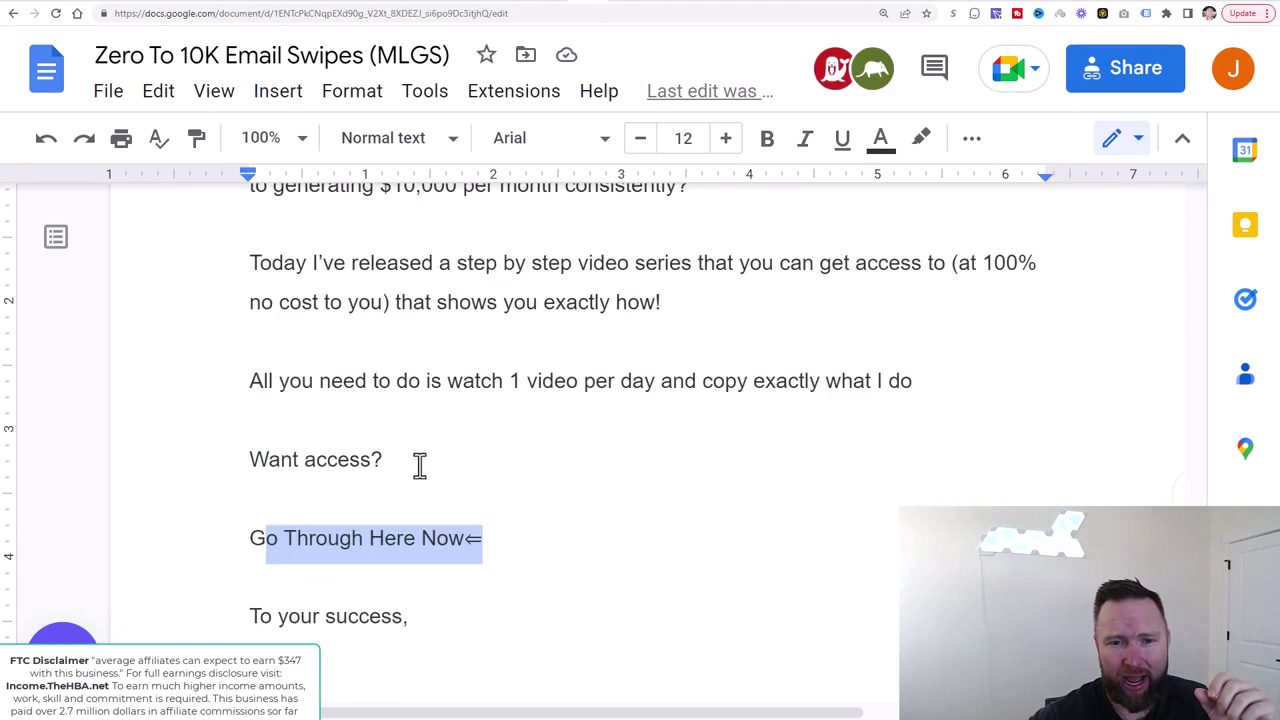
pyautogui.scroll(2, 417, 463)
pyautogui.scroll(1, 431, 386)
pyautogui.scroll(-2, 431, 386)
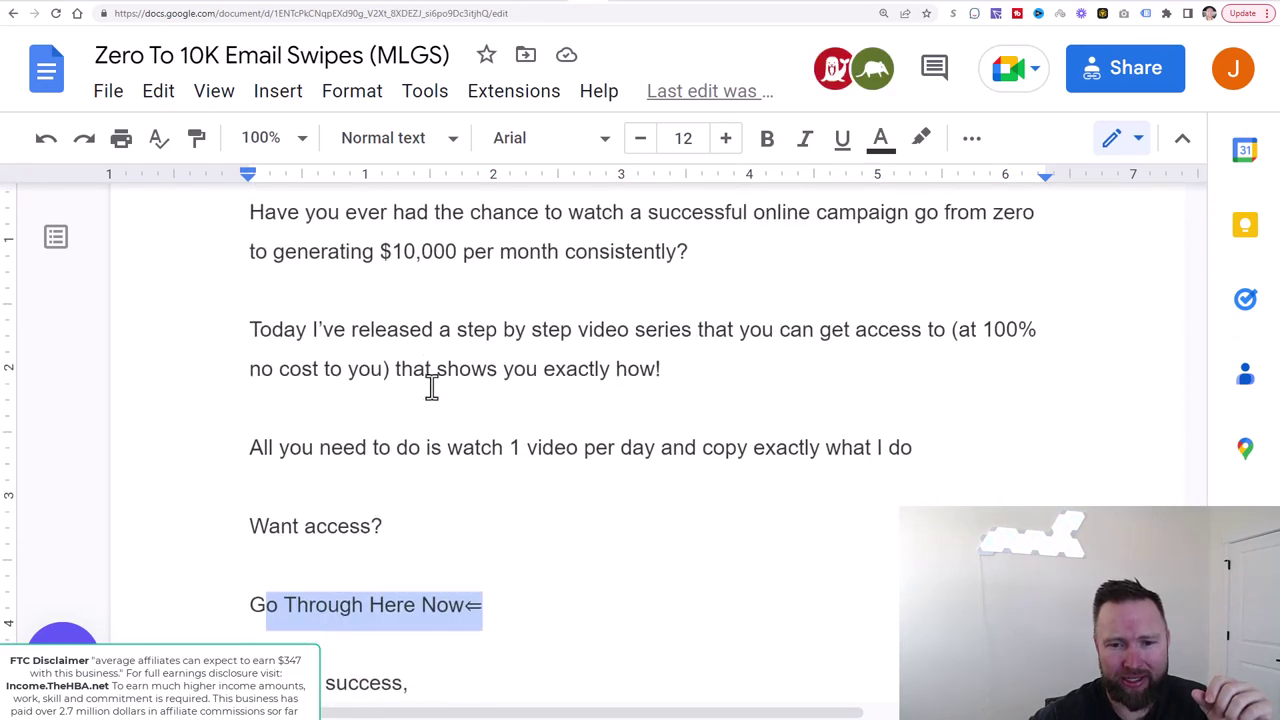
pyautogui.scroll(-2, 431, 387)
pyautogui.click(437, 405)
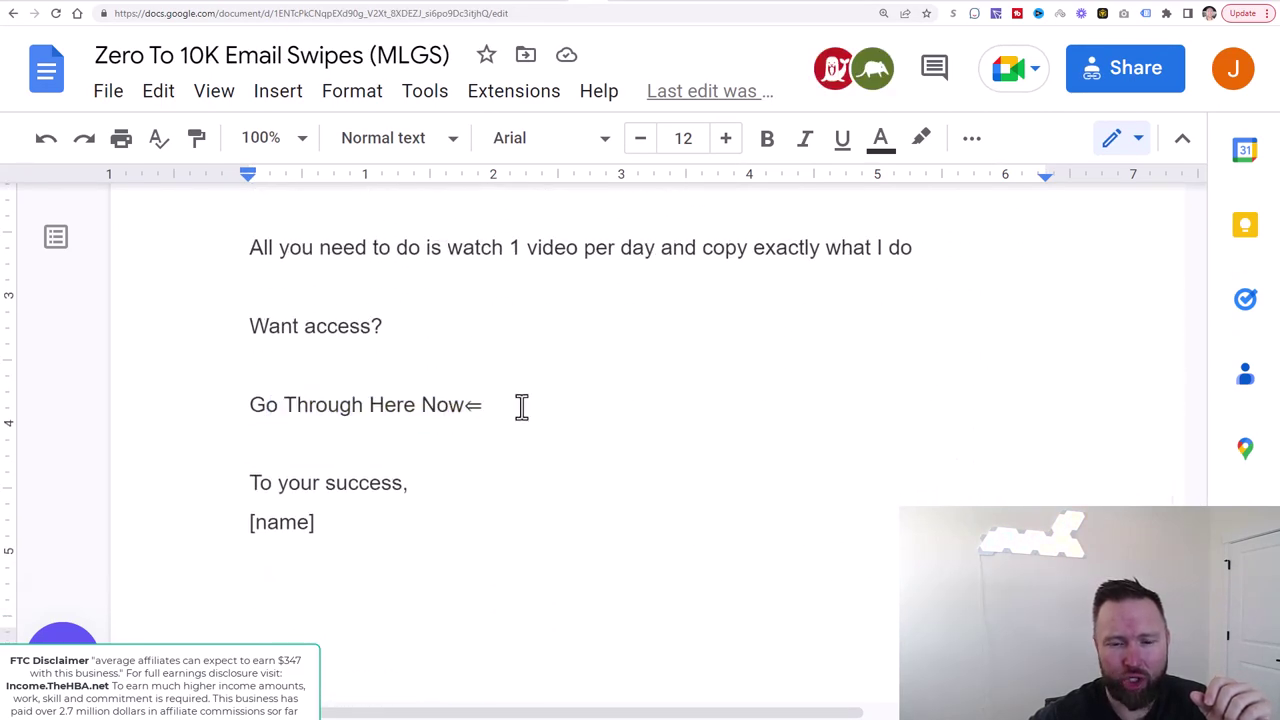
pyautogui.moveTo(521, 405); pyautogui.dragTo(258, 410)
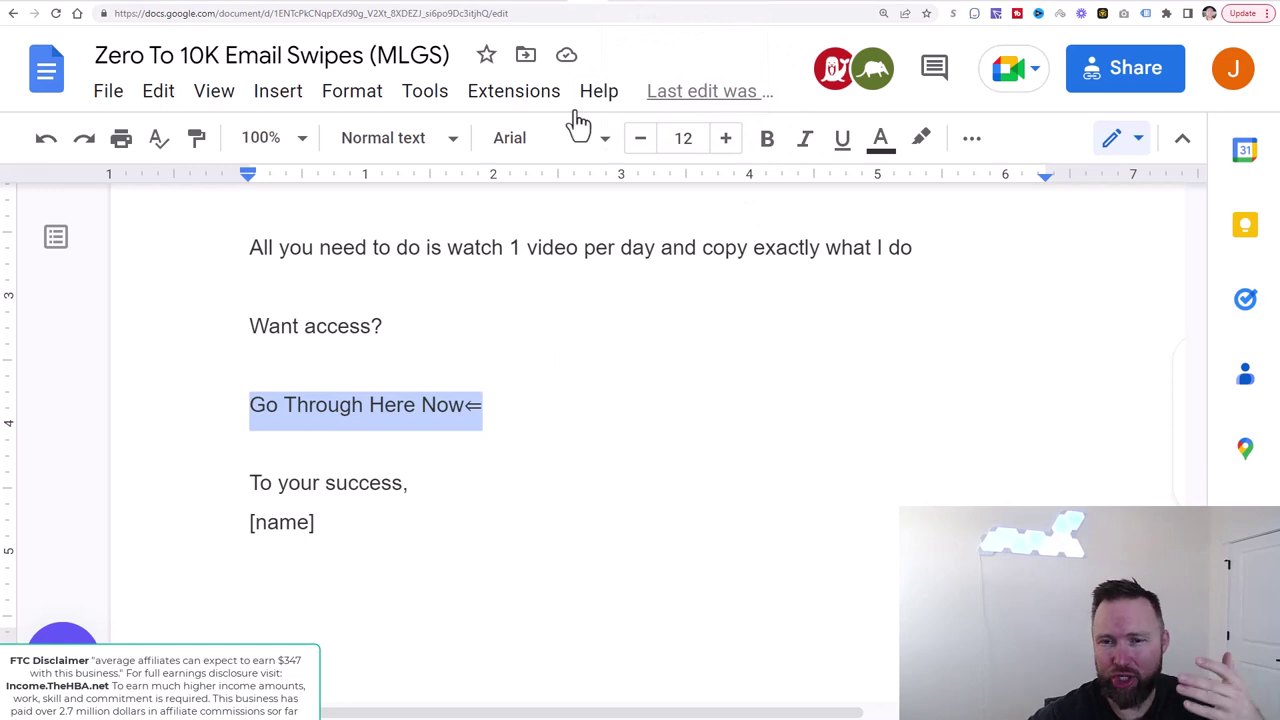
# Step: Look back over the AR Campaign document up to Email 1, and return to Email 8 in the MLGS swipes document
pyautogui.click(618, 8)
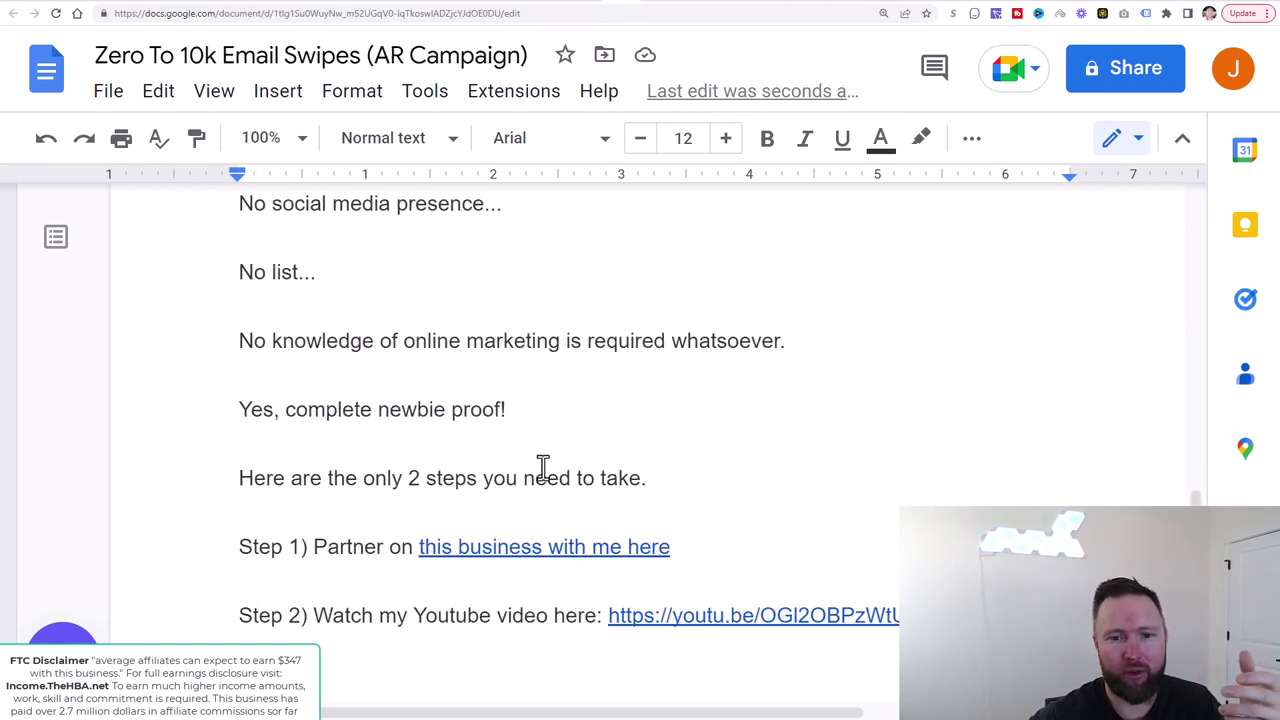
pyautogui.scroll(10, 543, 466)
pyautogui.scroll(5, 541, 466)
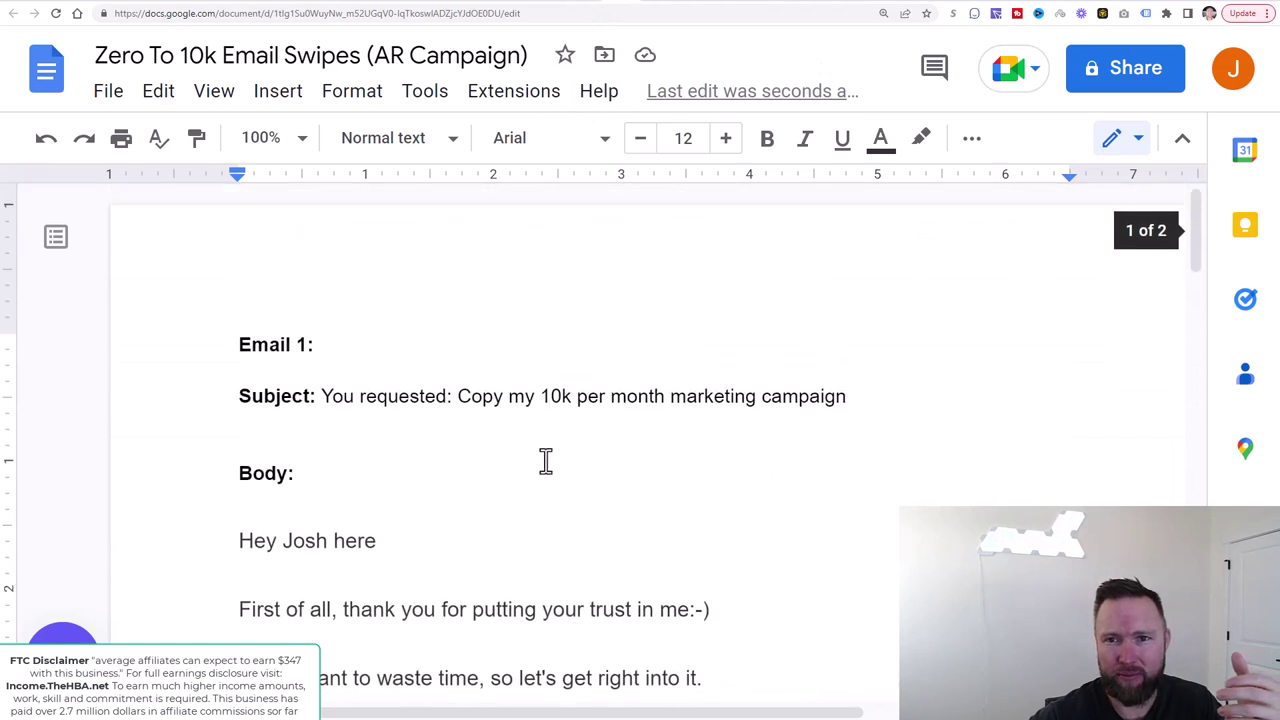
pyautogui.click(591, 6)
pyautogui.scroll(3, 440, 532)
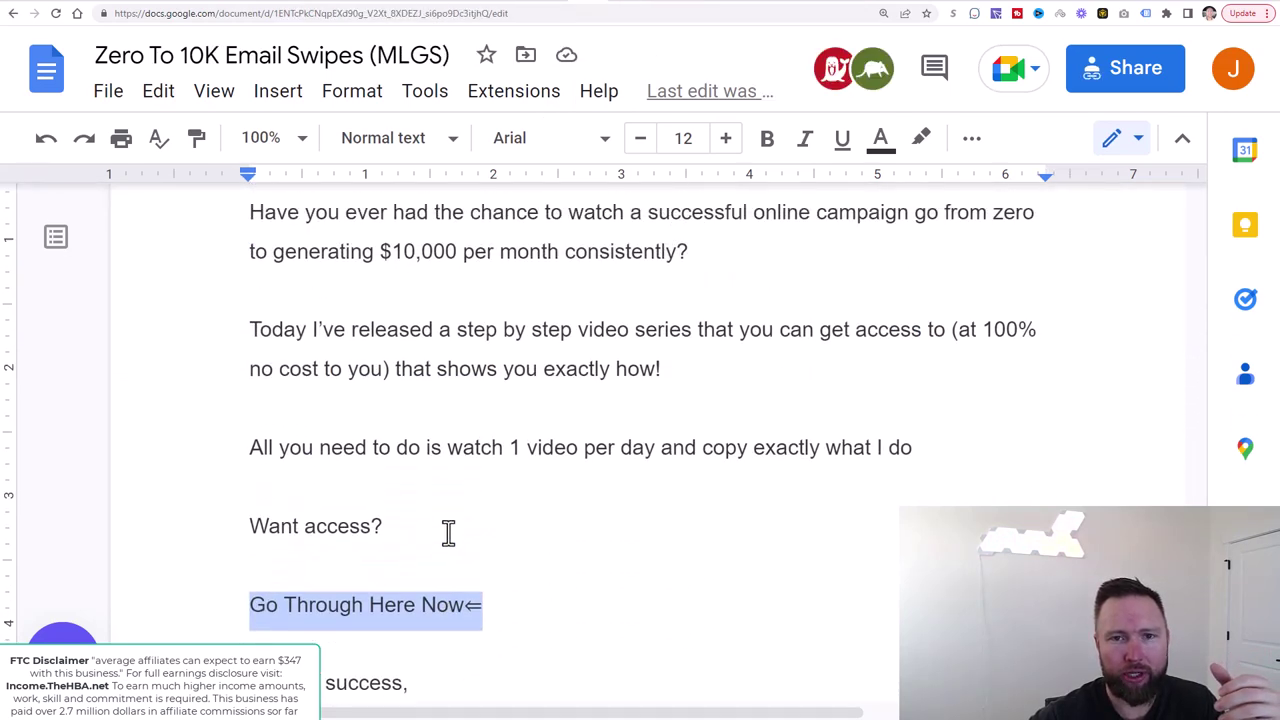
# Step: Log in to the MyLeadGenSecret members area and start a new message by date with all leads selected
pyautogui.click(164, 5)
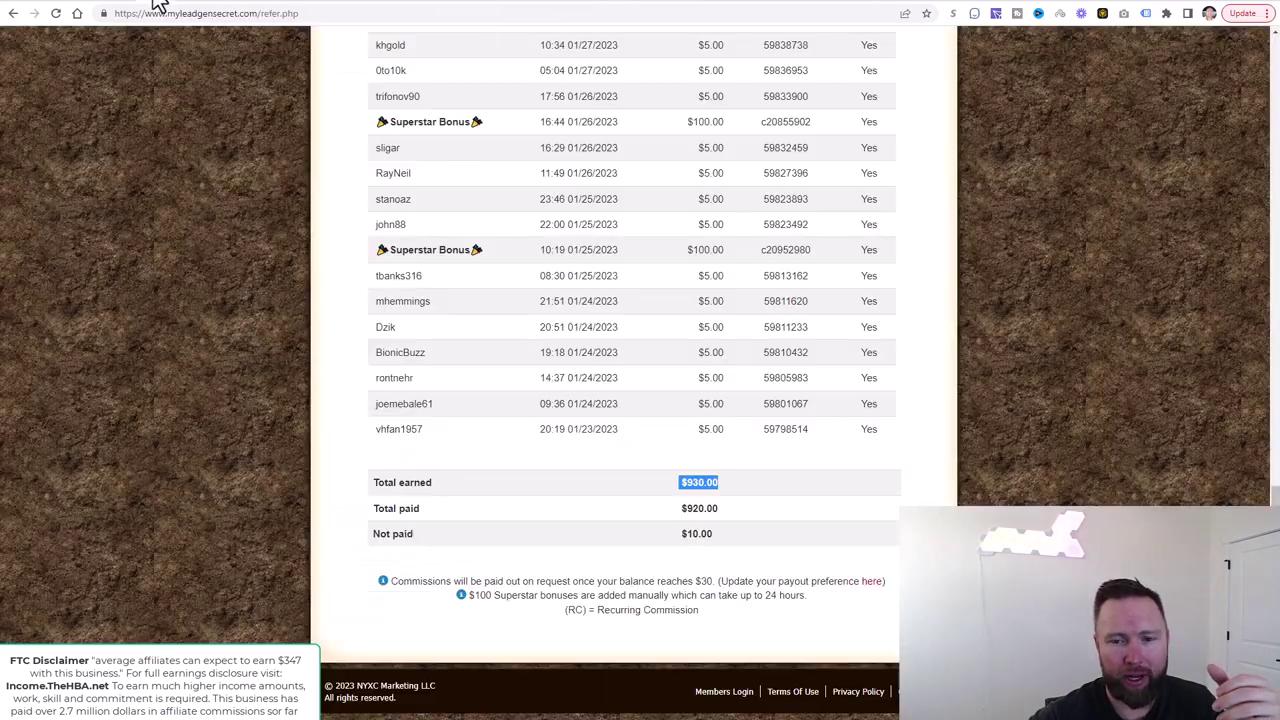
pyautogui.scroll(15, 479, 374)
pyautogui.scroll(3, 471, 320)
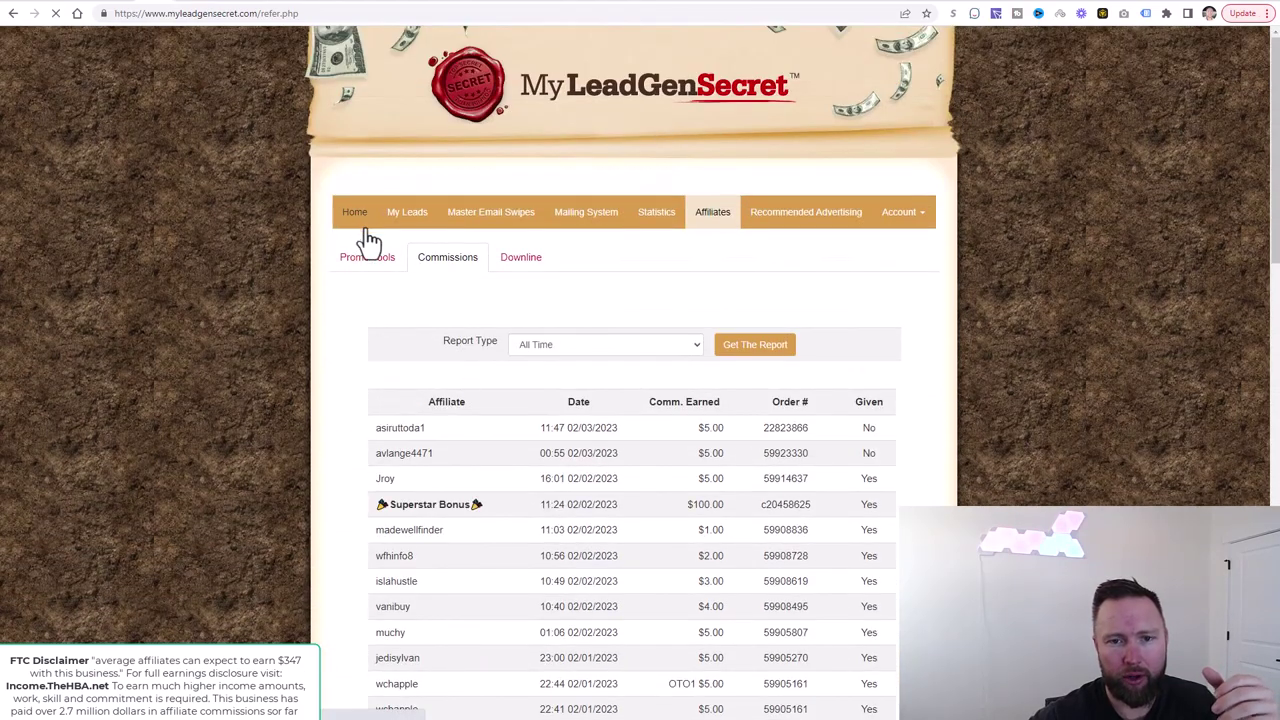
pyautogui.click(358, 216)
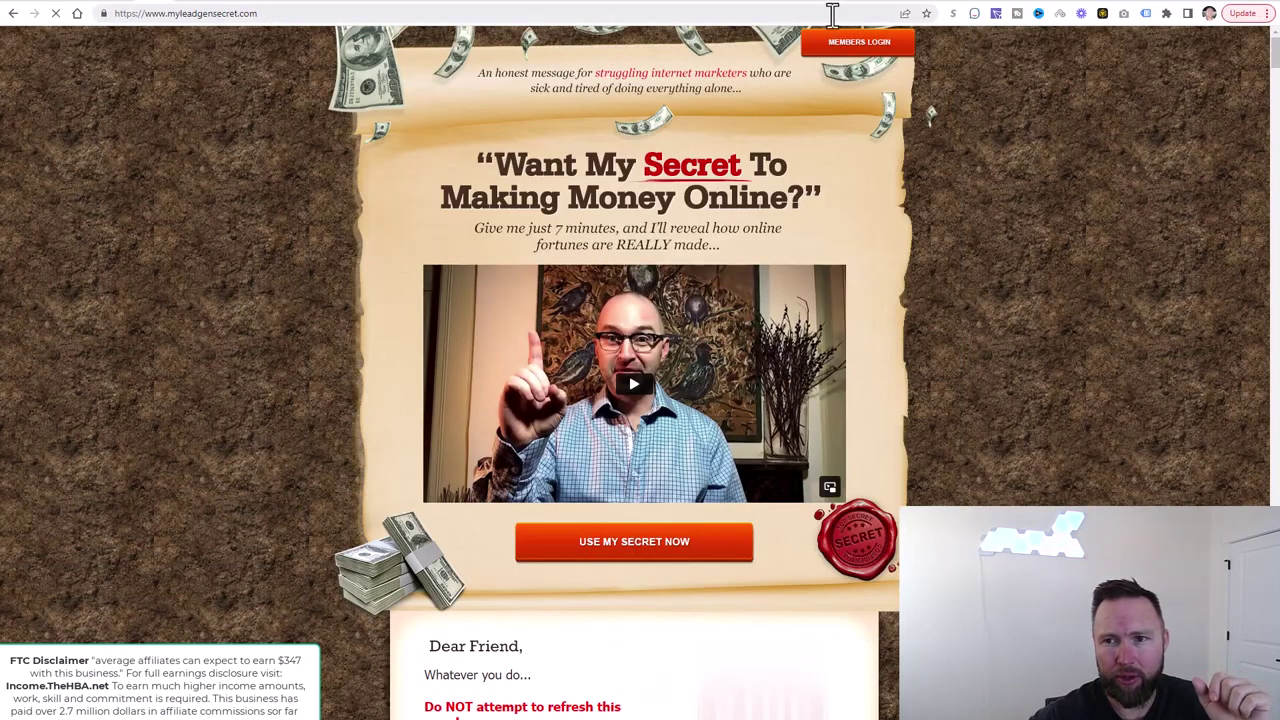
pyautogui.click(836, 45)
pyautogui.click(594, 402)
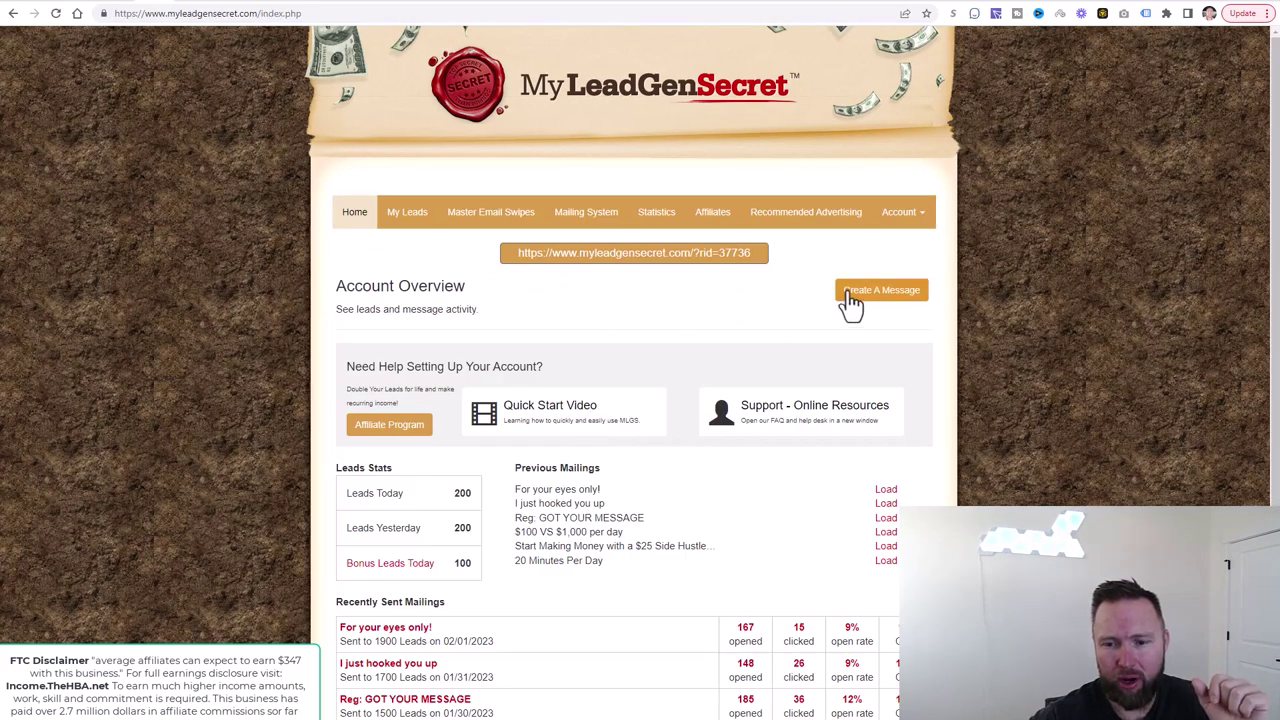
pyautogui.click(846, 292)
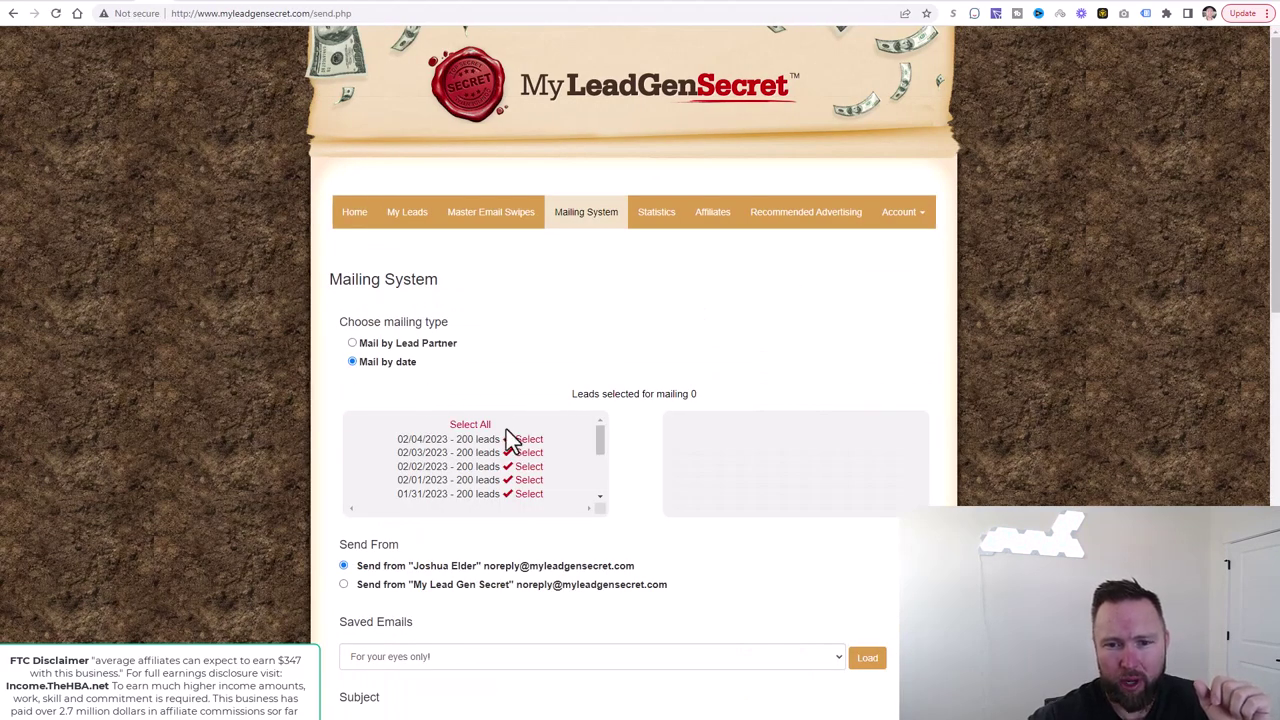
pyautogui.click(468, 425)
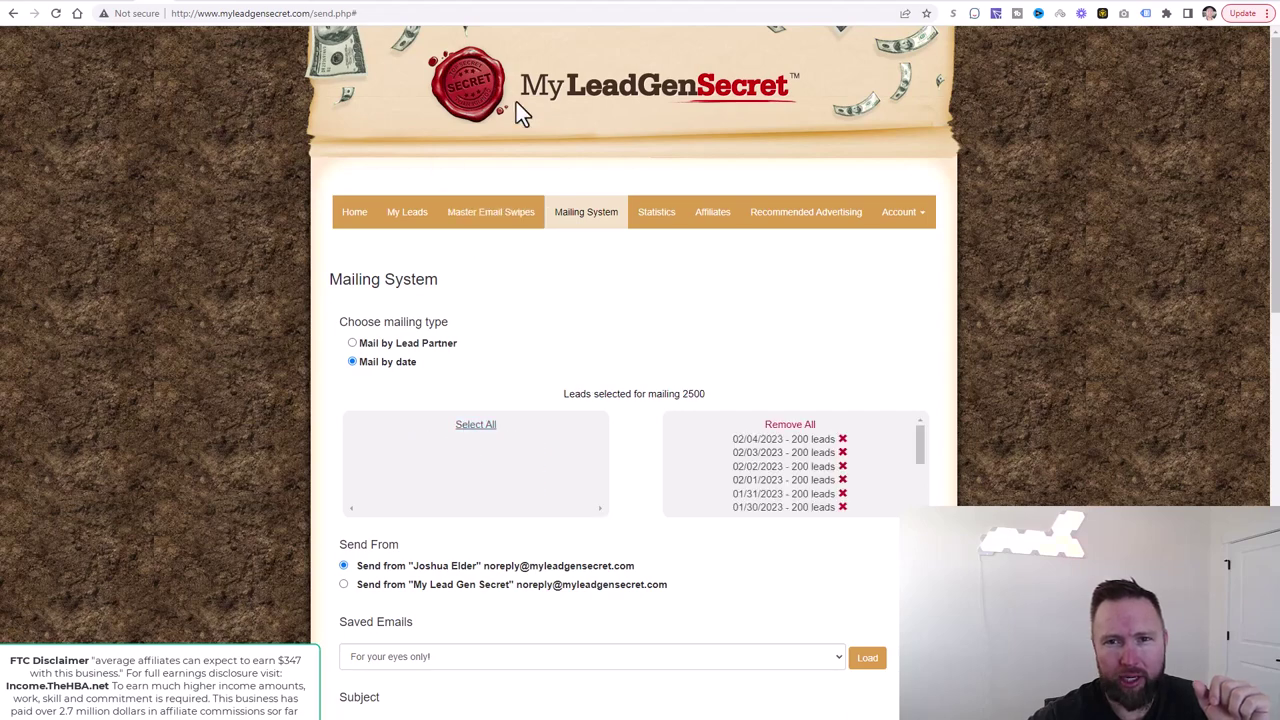
# Step: In the MLGS swipes document, add "(capture page link)" after "Go Through Here Now⇐" in Email 8
pyautogui.click(593, 8)
pyautogui.scroll(5, 470, 582)
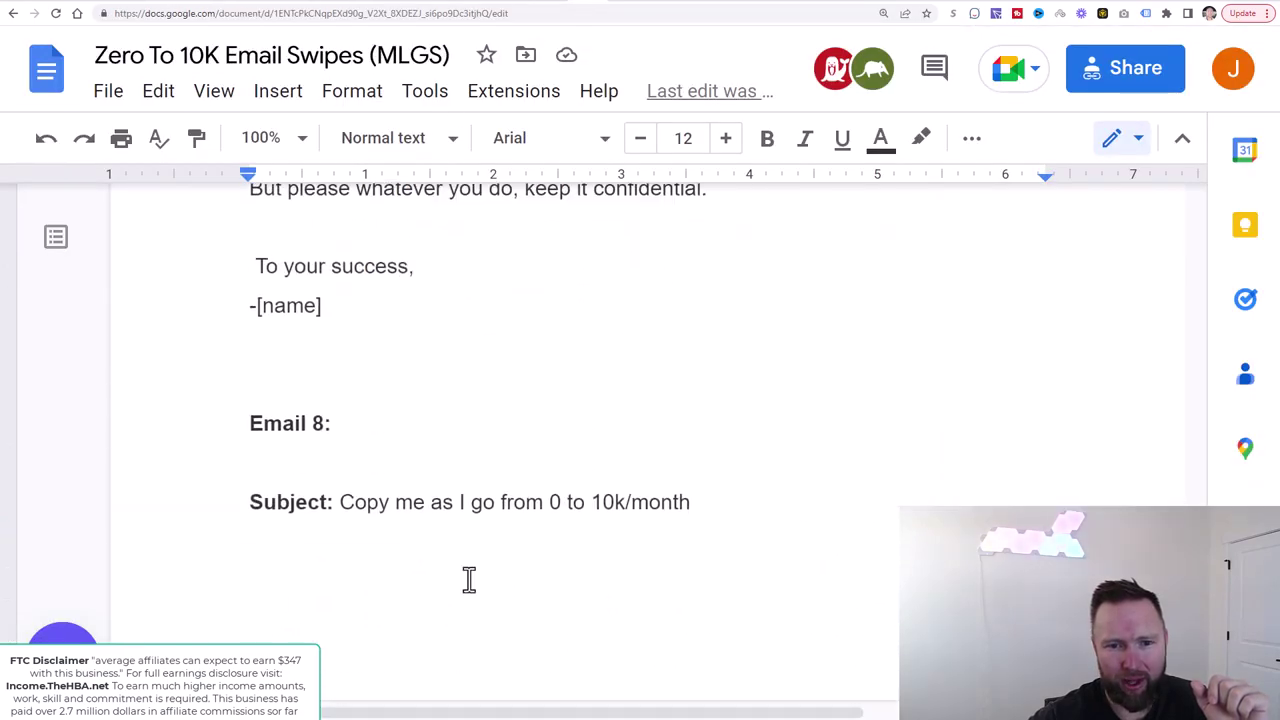
pyautogui.scroll(-10, 469, 580)
pyautogui.click(509, 477)
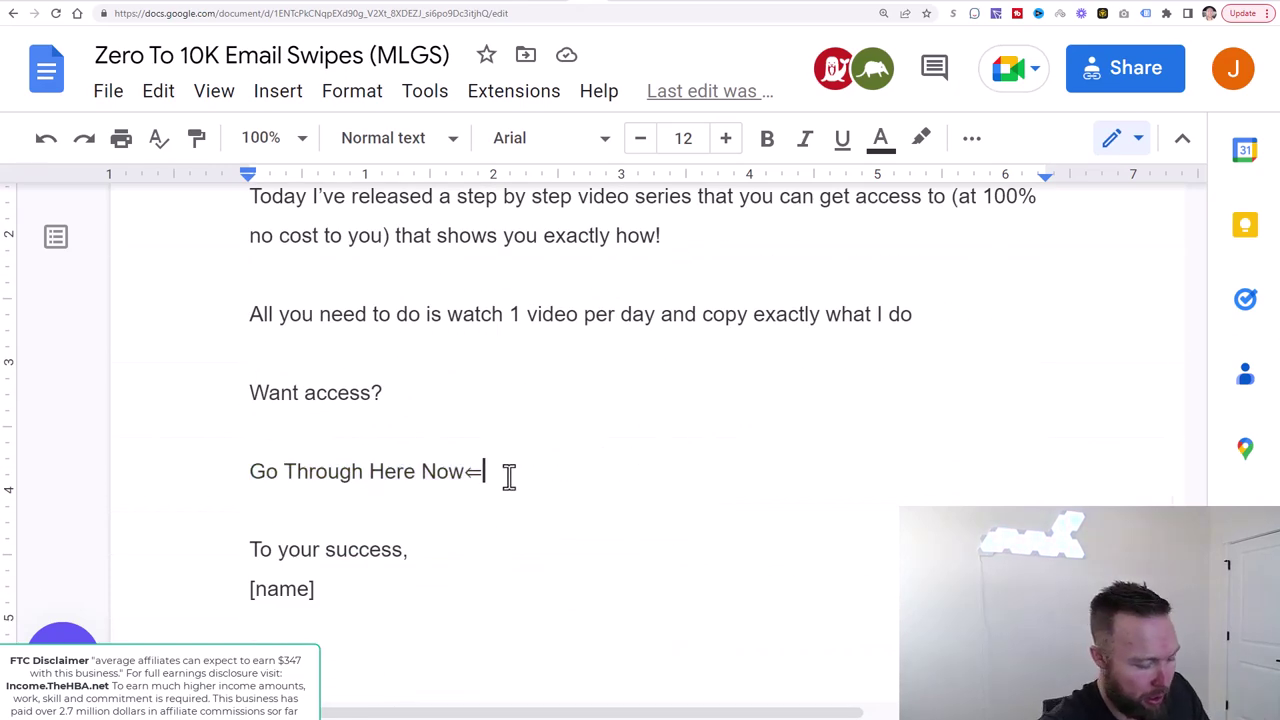
pyautogui.write('9')
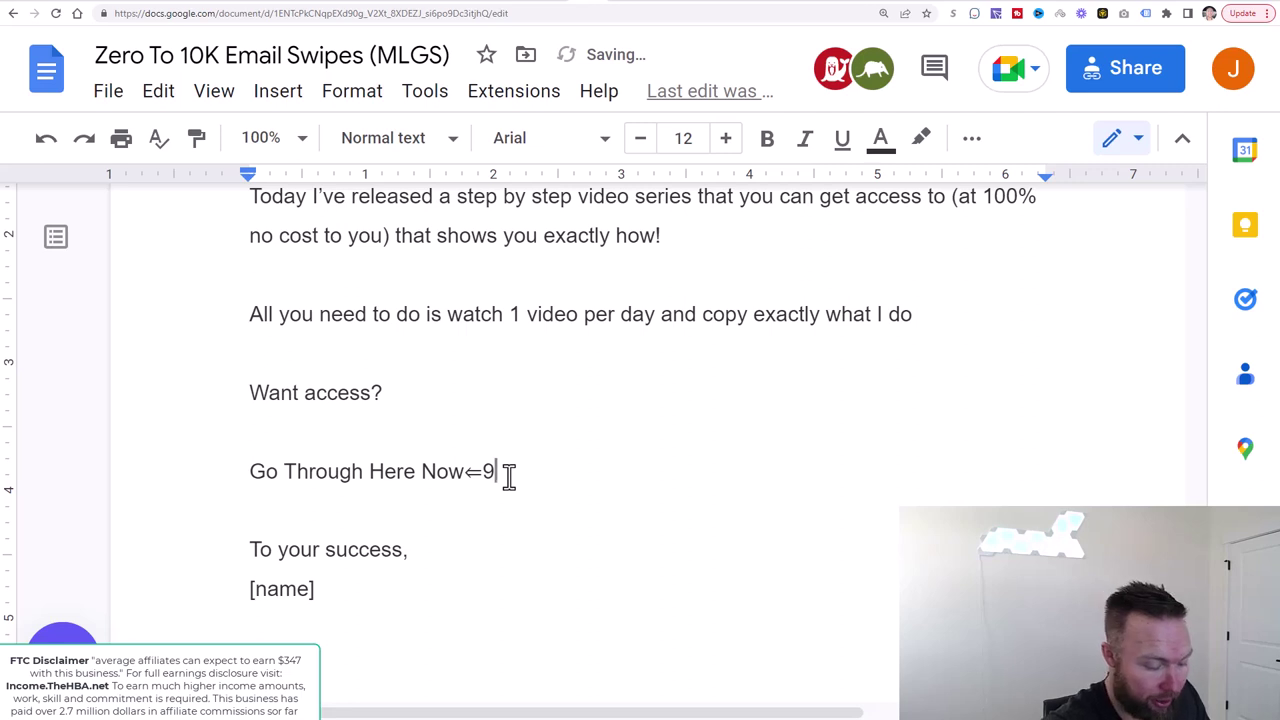
pyautogui.press('BackSpace')
pyautogui.write('(capture')
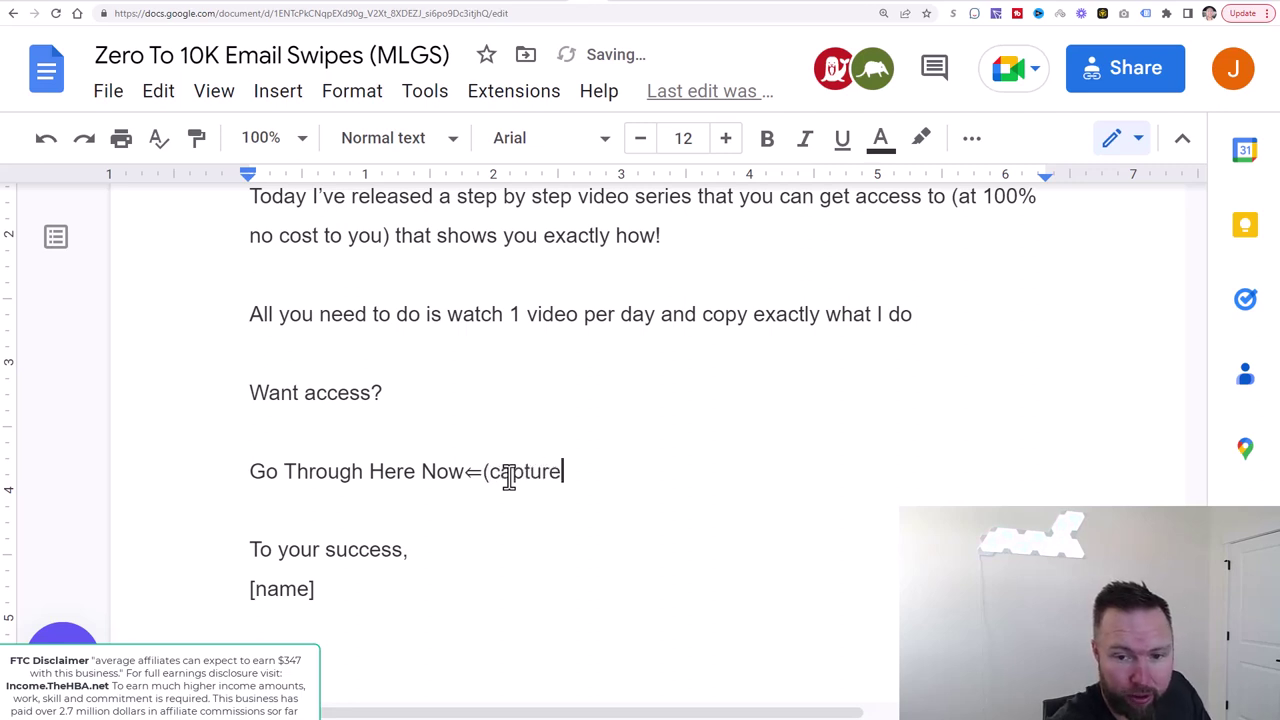
pyautogui.write(' page l')
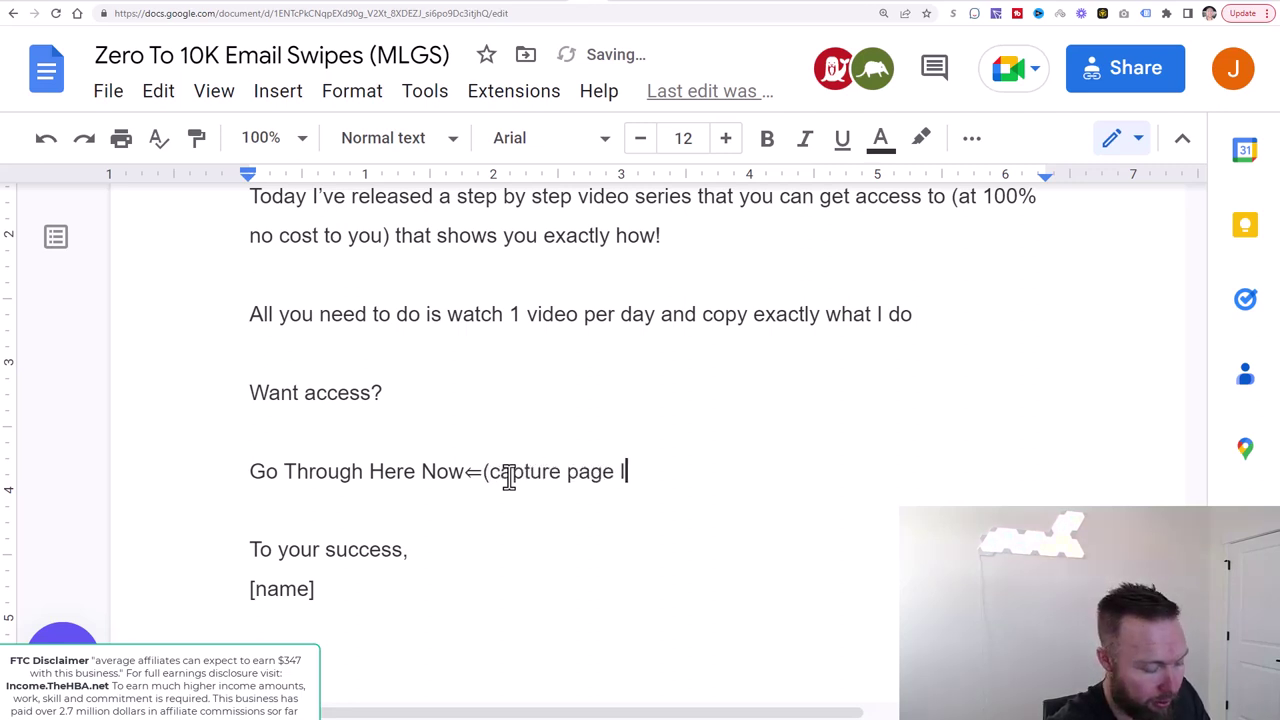
pyautogui.write('ink)')
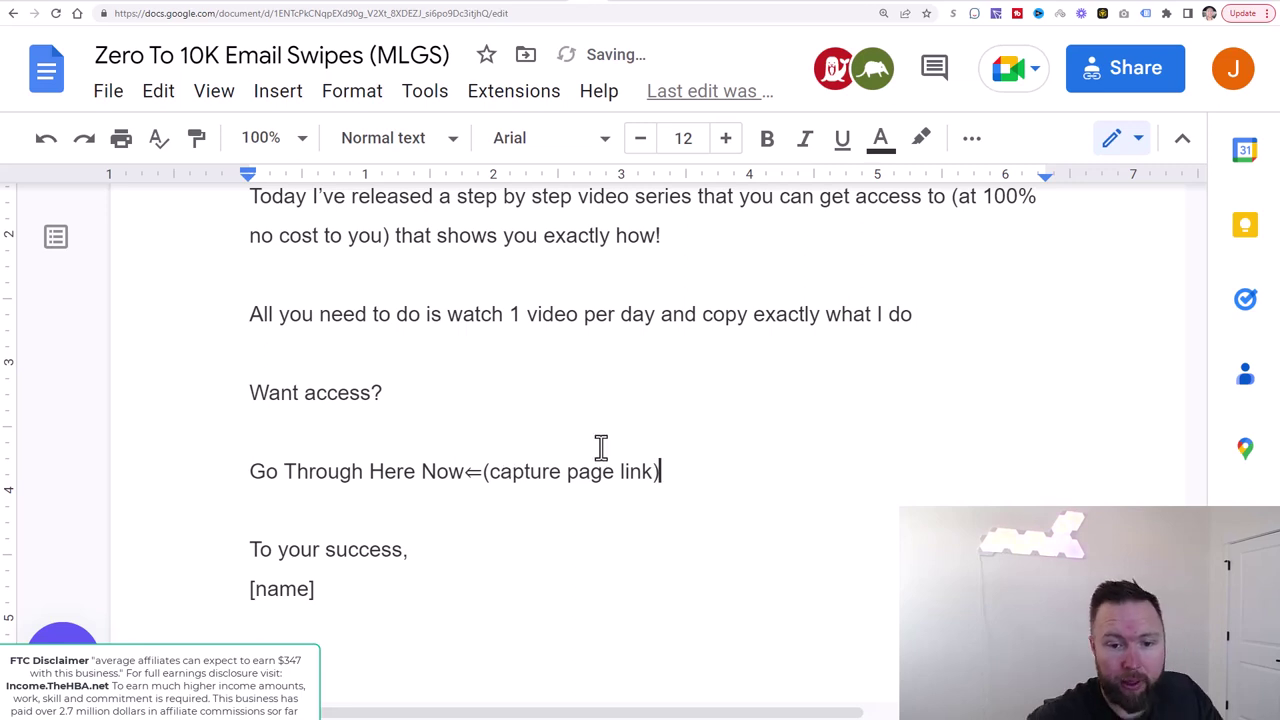
# Step: Copy Email 8's subject "Copy me as I go from 0 to 10k/month" and return to the MyLeadGenSecret mailing form
pyautogui.scroll(5, 600, 449)
pyautogui.scroll(10, 593, 507)
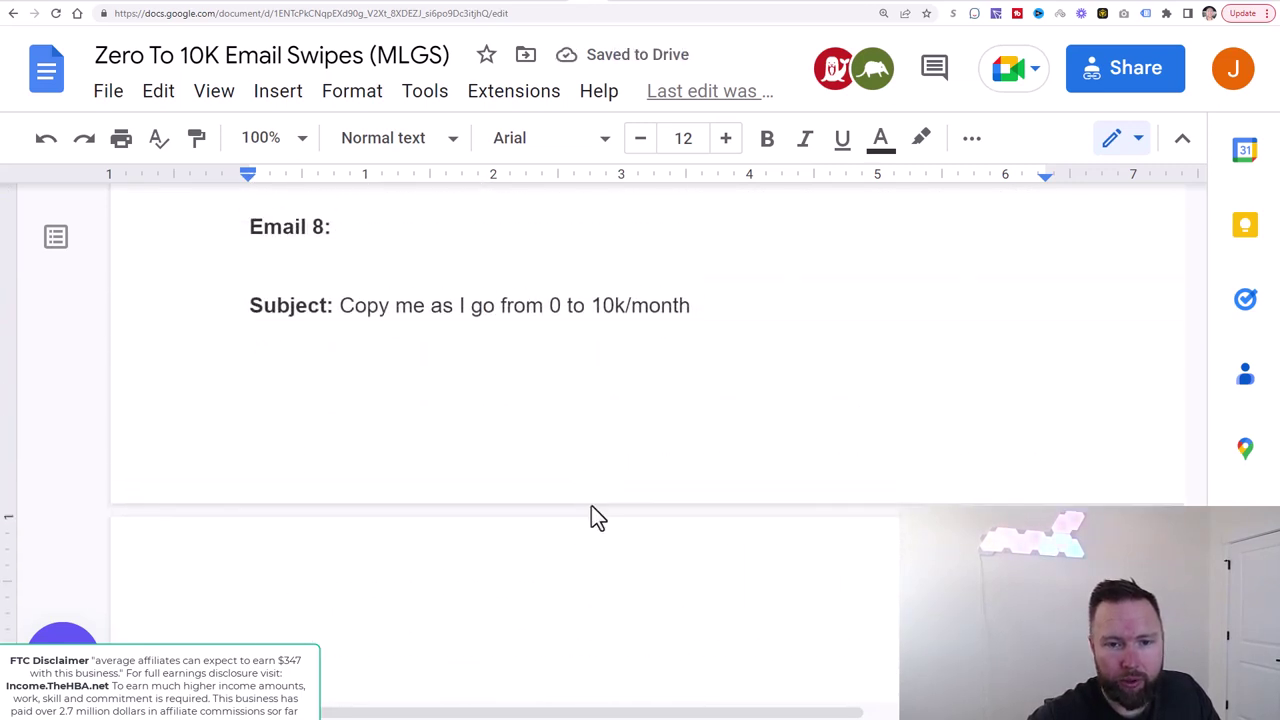
pyautogui.moveTo(720, 565); pyautogui.dragTo(354, 560)
pyautogui.hotkey('ctrl', 'c')
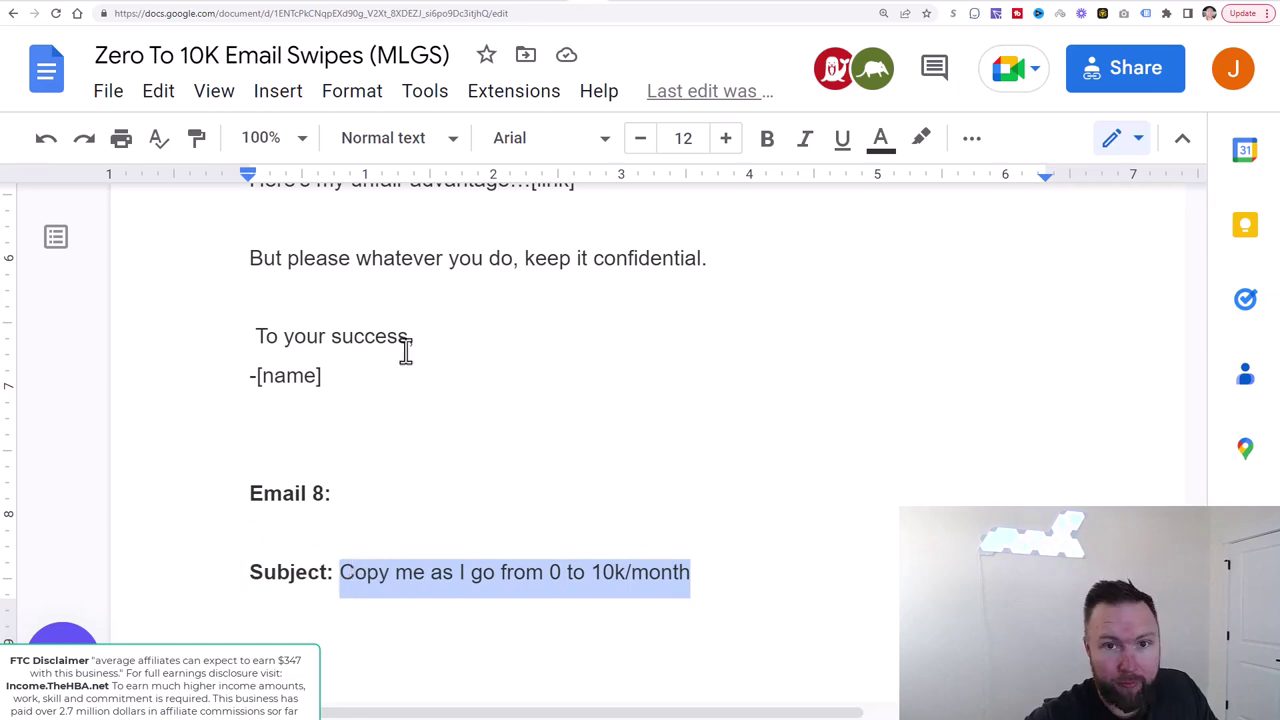
pyautogui.click(553, 5)
pyautogui.click(603, 405)
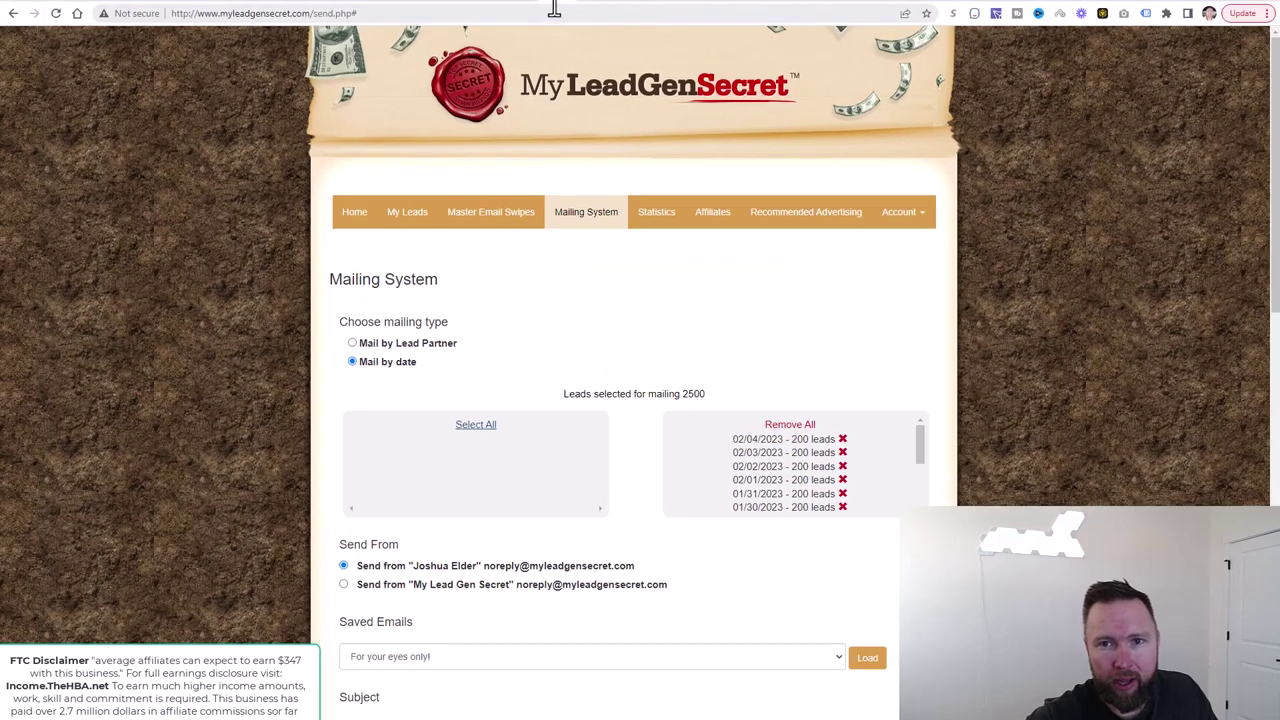
# Step: Paste the copied Email 8 subject as the mailing's subject and delete the placeholder text from the message body
pyautogui.scroll(-2, 671, 579)
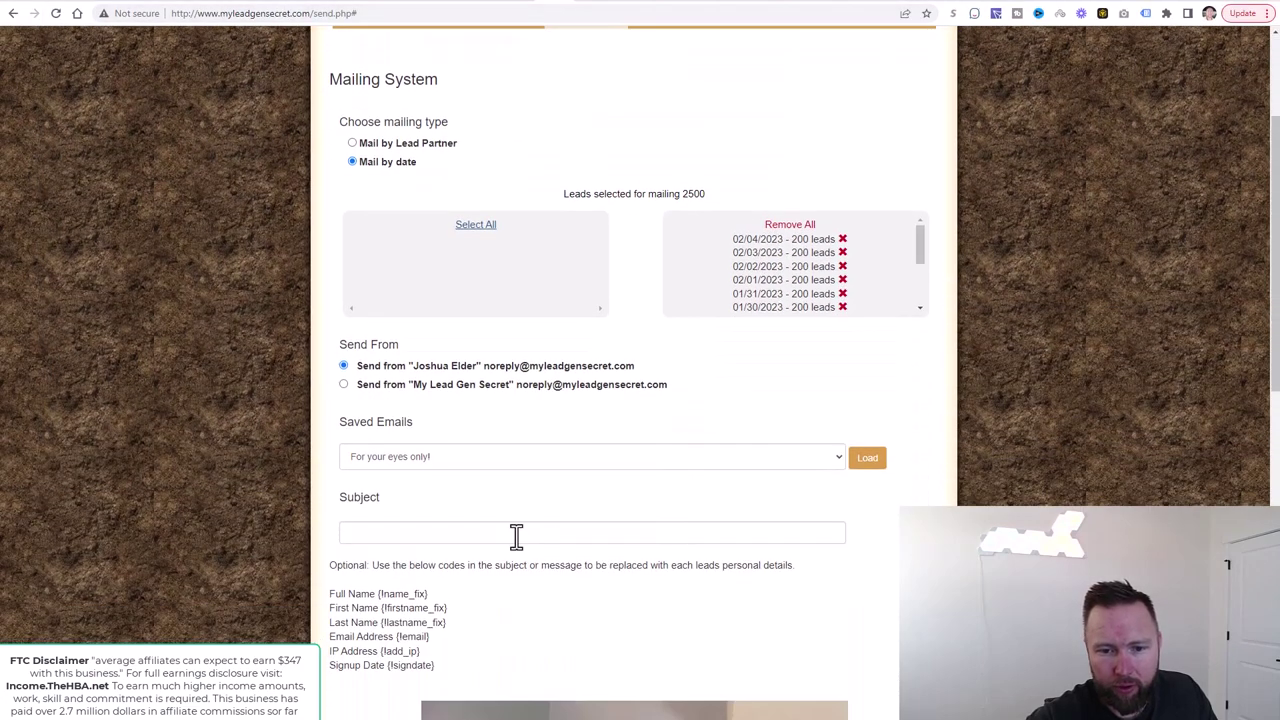
pyautogui.click(519, 532)
pyautogui.hotkey('ctrl', 'v')
pyautogui.scroll(-8, 585, 548)
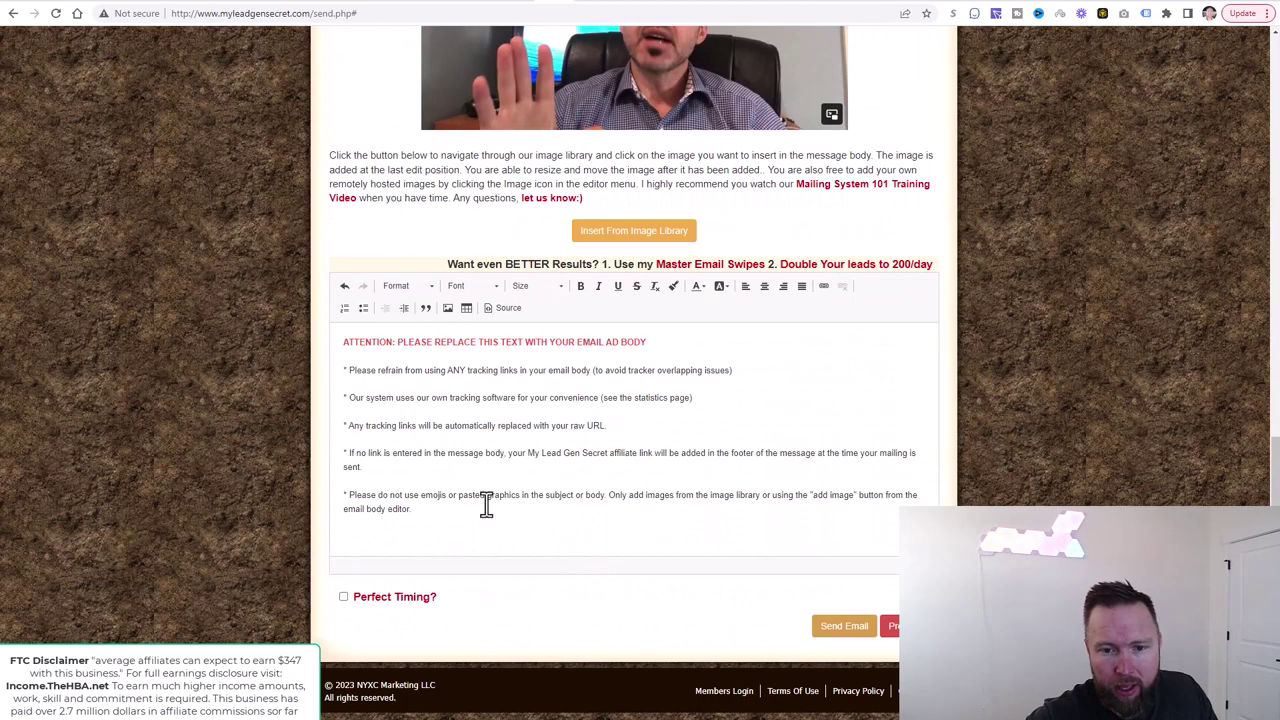
pyautogui.moveTo(486, 505); pyautogui.dragTo(286, 314)
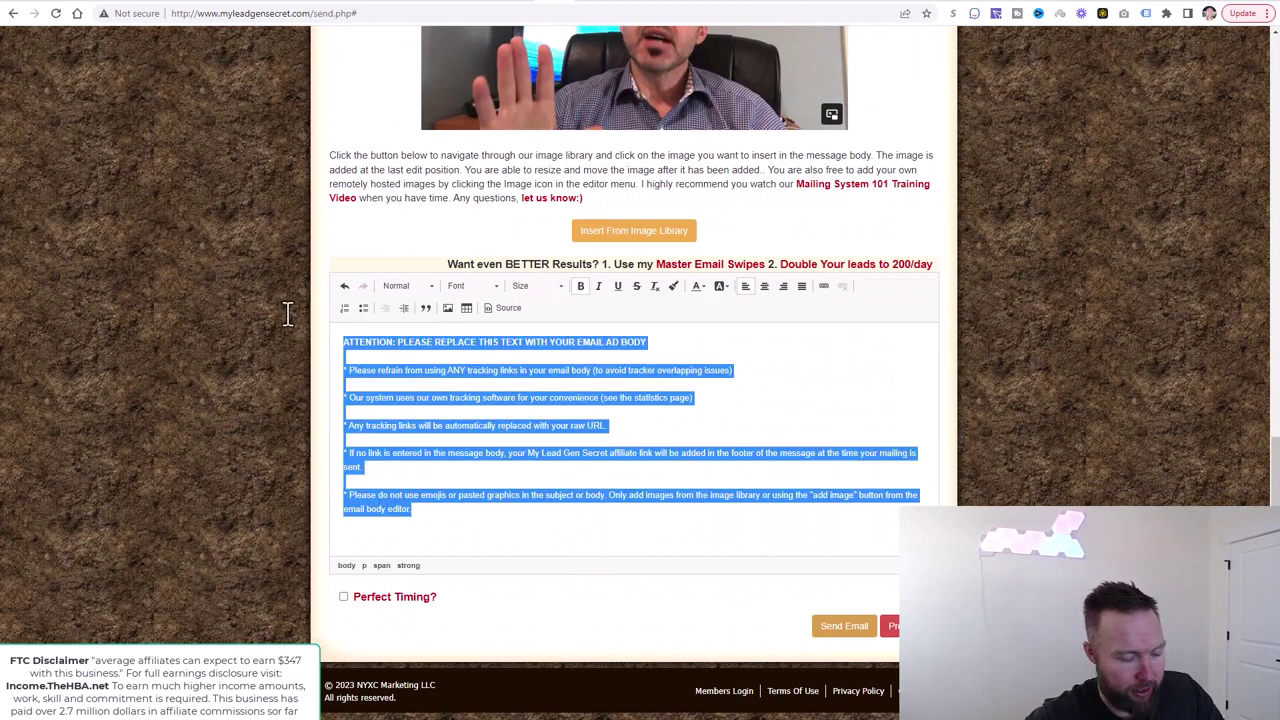
pyautogui.press('BackSpace')
pyautogui.click(613, 10)
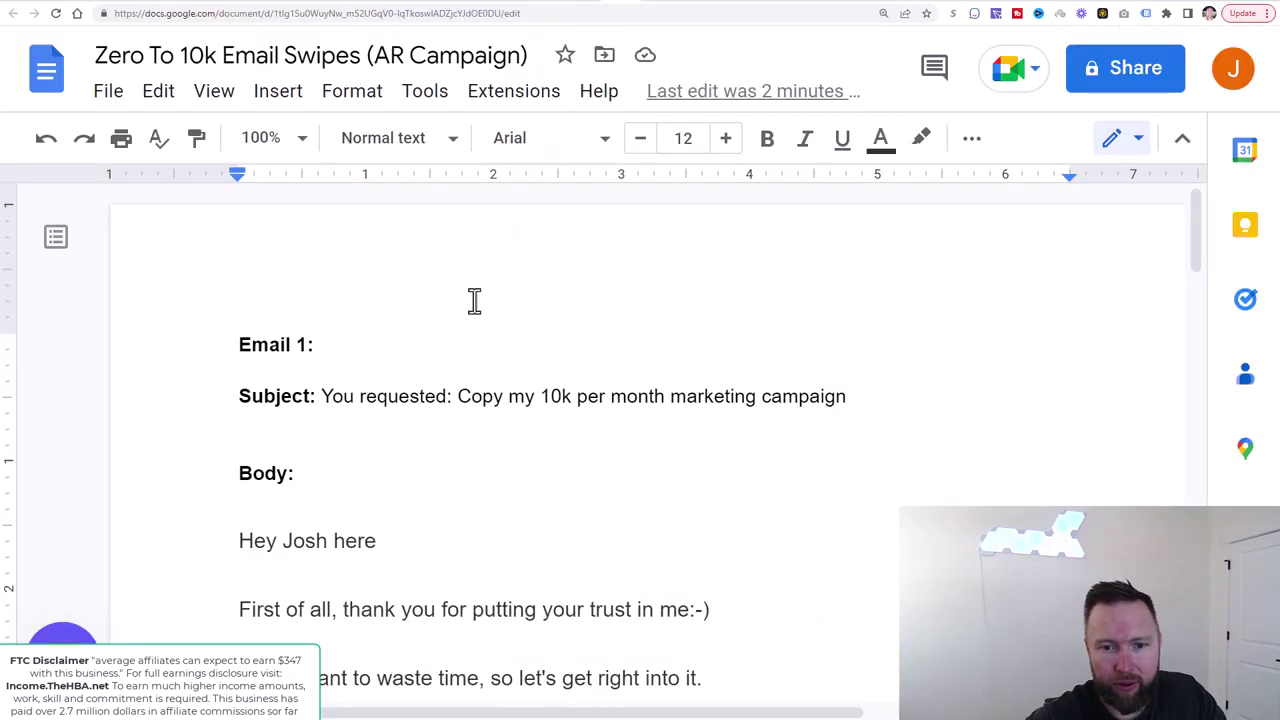
pyautogui.scroll(-3, 476, 380)
pyautogui.scroll(-3, 477, 445)
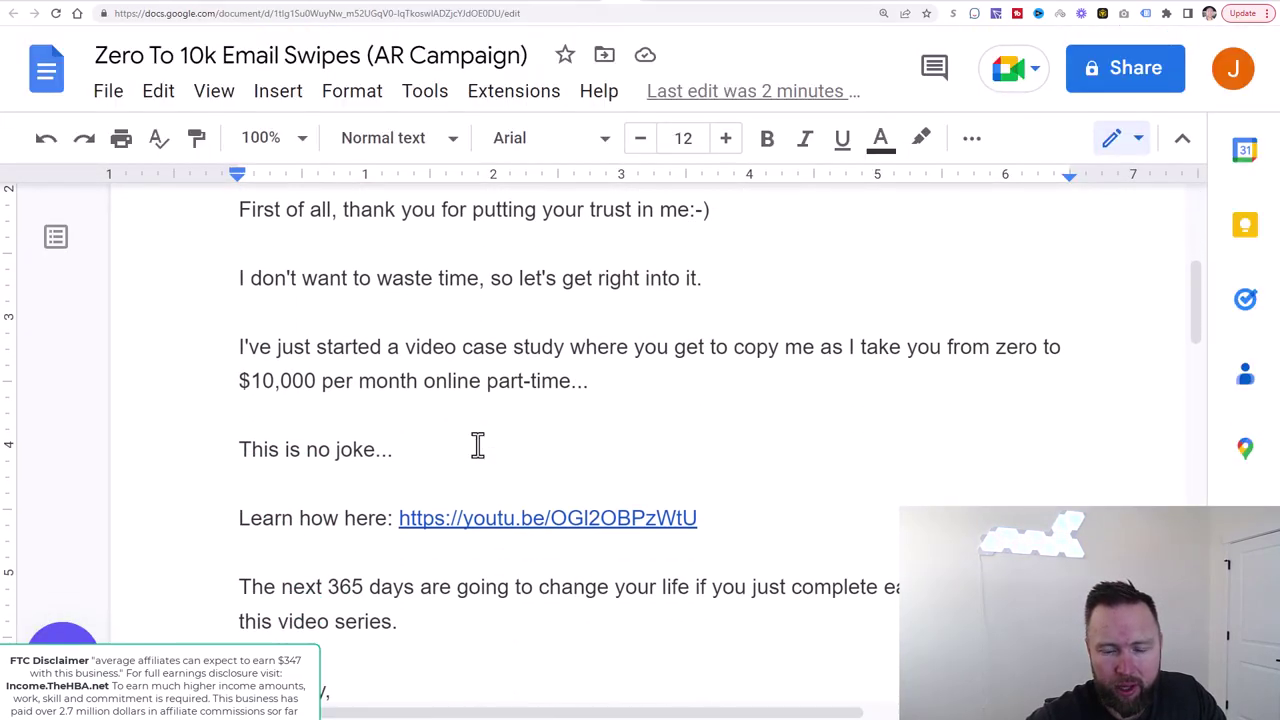
pyautogui.scroll(1, 477, 445)
pyautogui.scroll(-3, 548, 262)
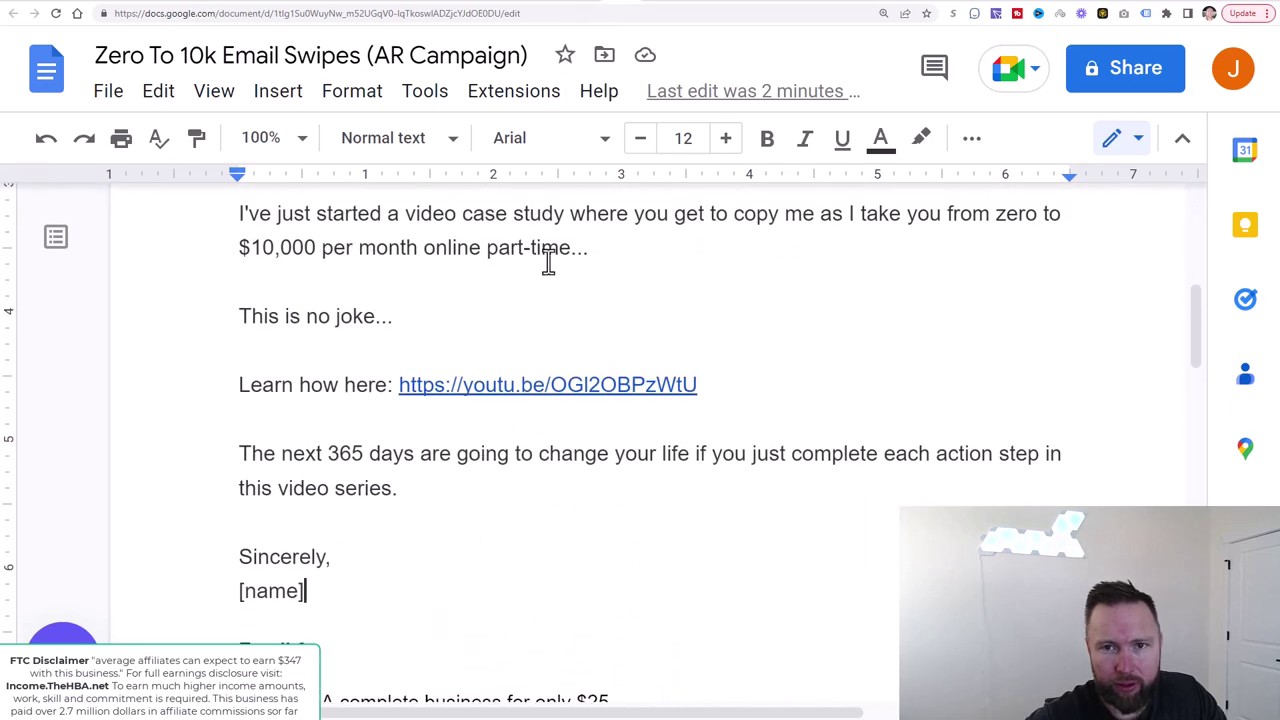
# Step: Switch to the MLGS swipes document and copy Email 8's body, from "Have you ever had the chance" through the sign-off
pyautogui.click(586, 11)
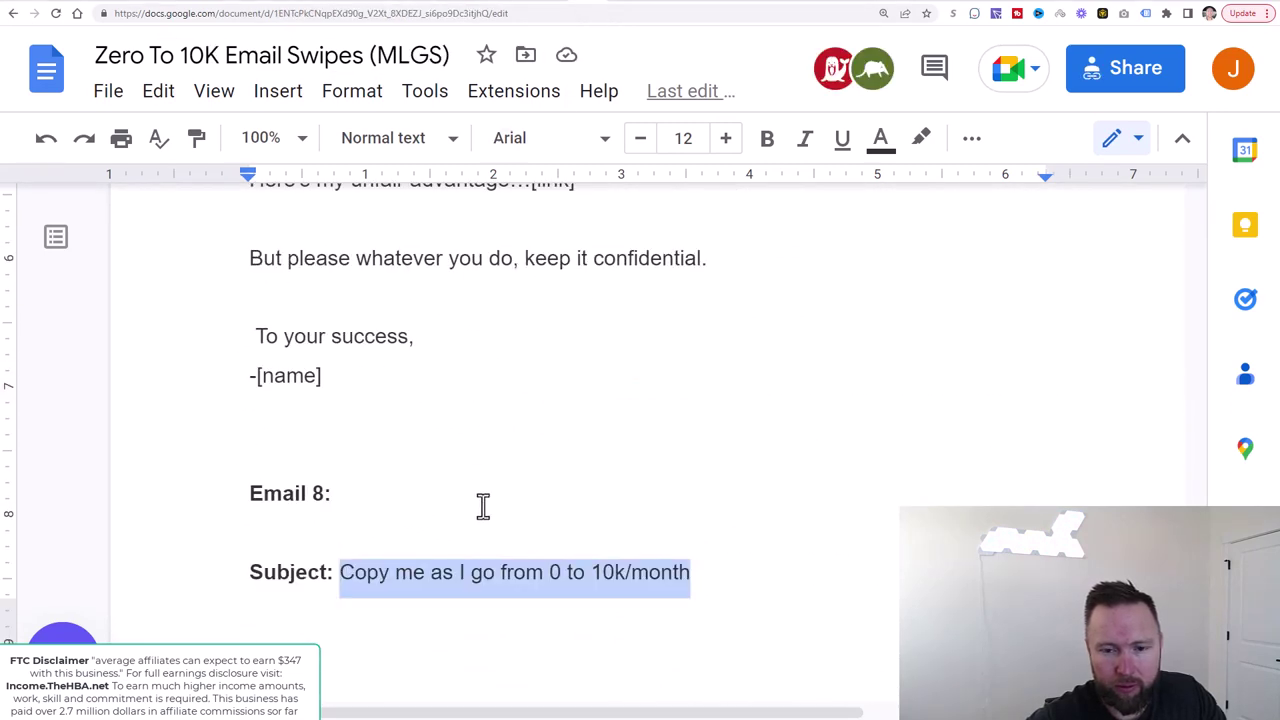
pyautogui.click(740, 571)
pyautogui.scroll(-3, 721, 568)
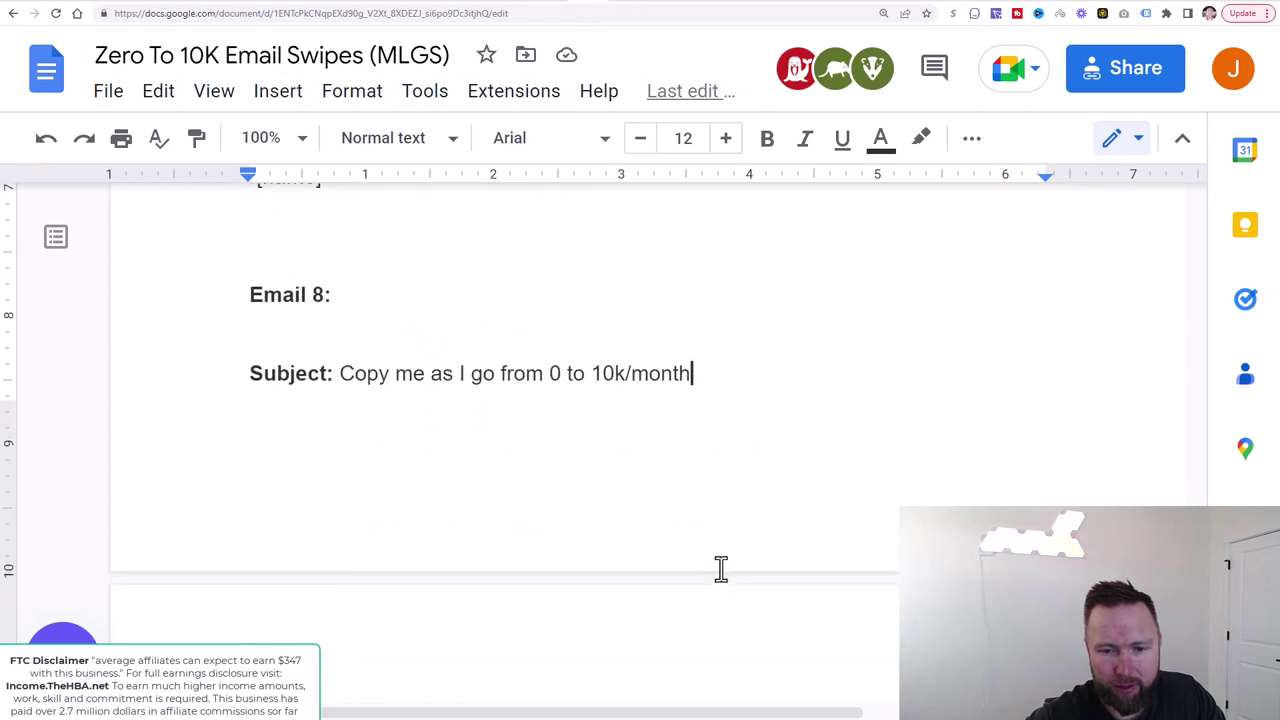
pyautogui.scroll(-12, 721, 568)
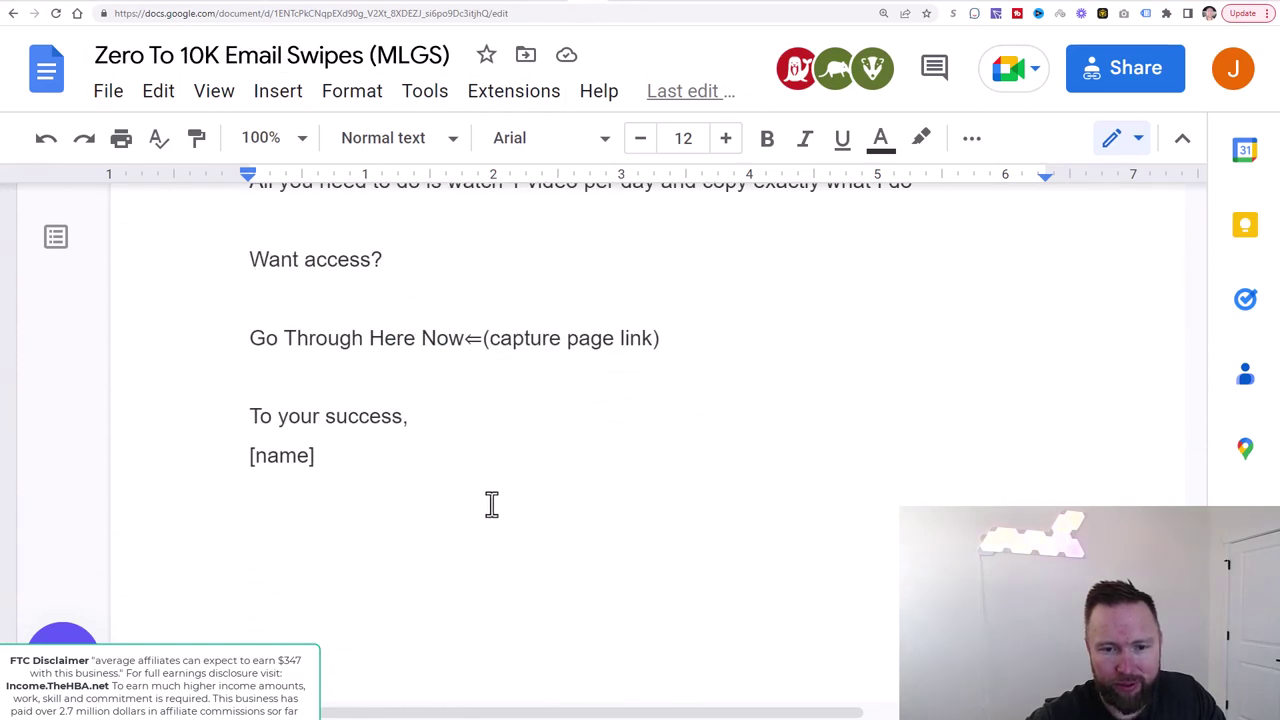
pyautogui.moveTo(491, 504); pyautogui.dragTo(238, 278)
pyautogui.hotkey('ctrl', 'c')
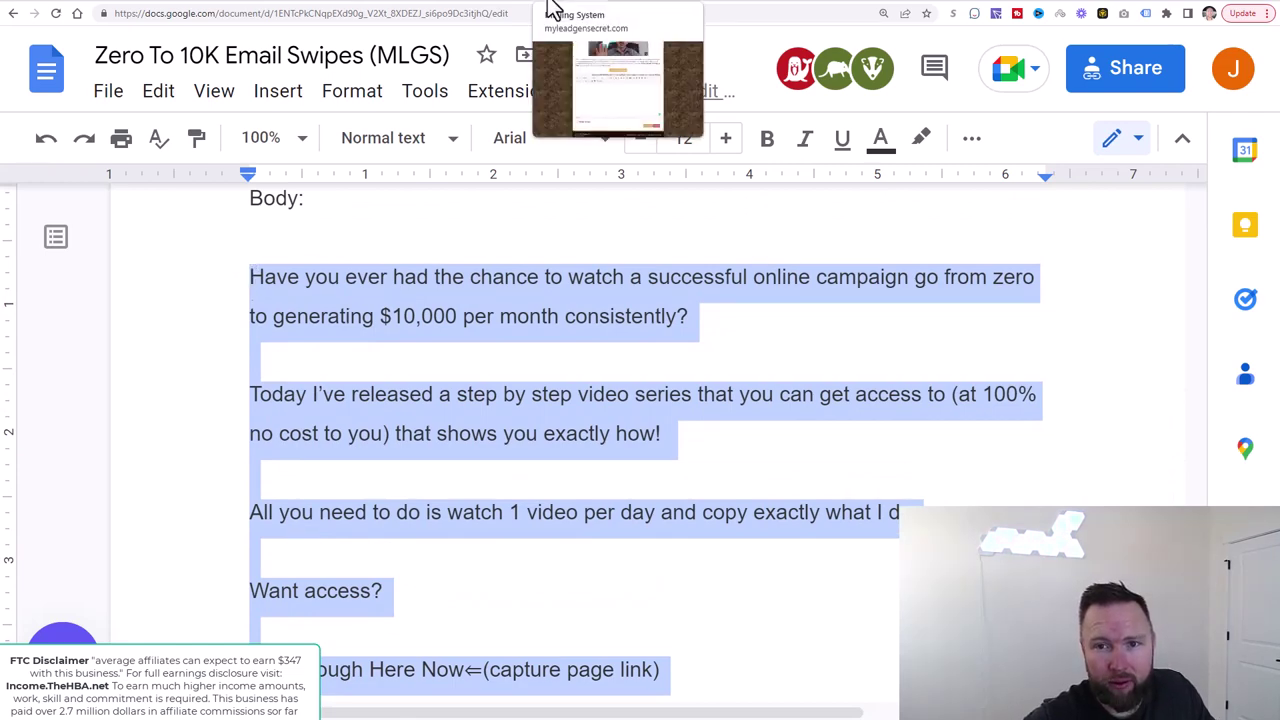
# Step: Paste the copied body into the MyLeadGenSecret message and remove its bold formatting
pyautogui.click(553, 10)
pyautogui.click(409, 370)
pyautogui.hotkey('ctrl', 'v')
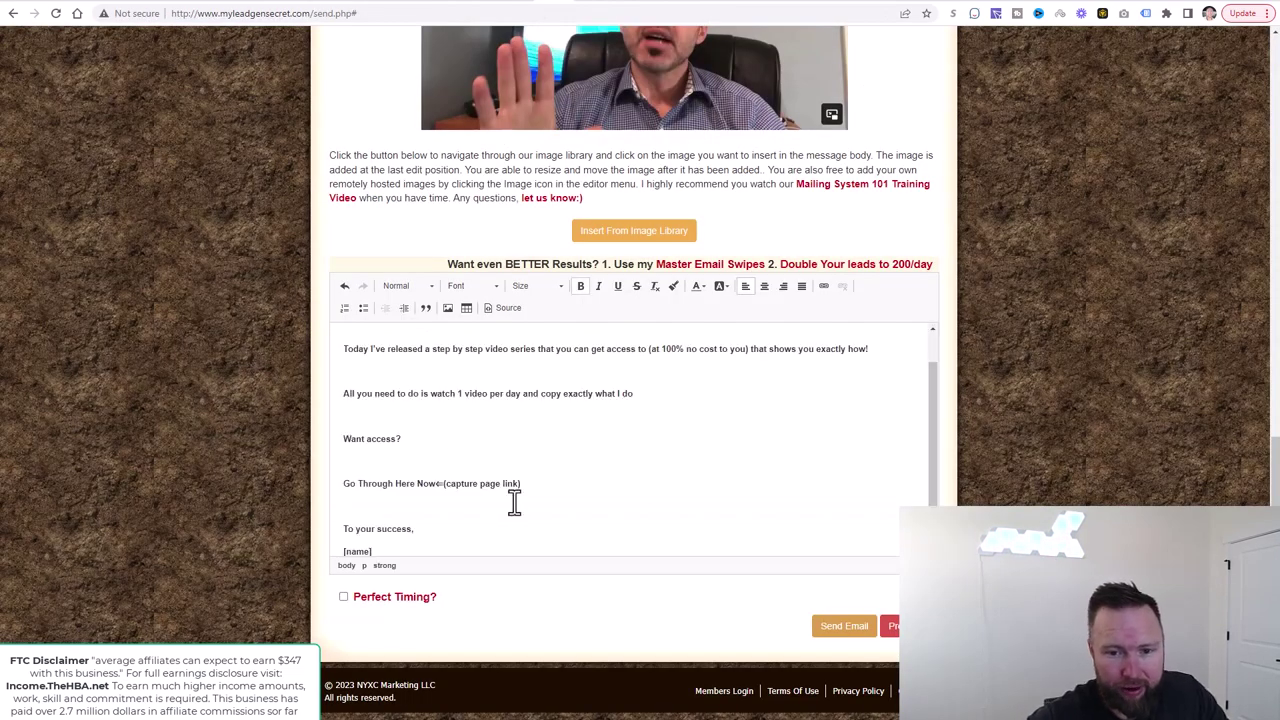
pyautogui.moveTo(389, 558); pyautogui.dragTo(323, 300)
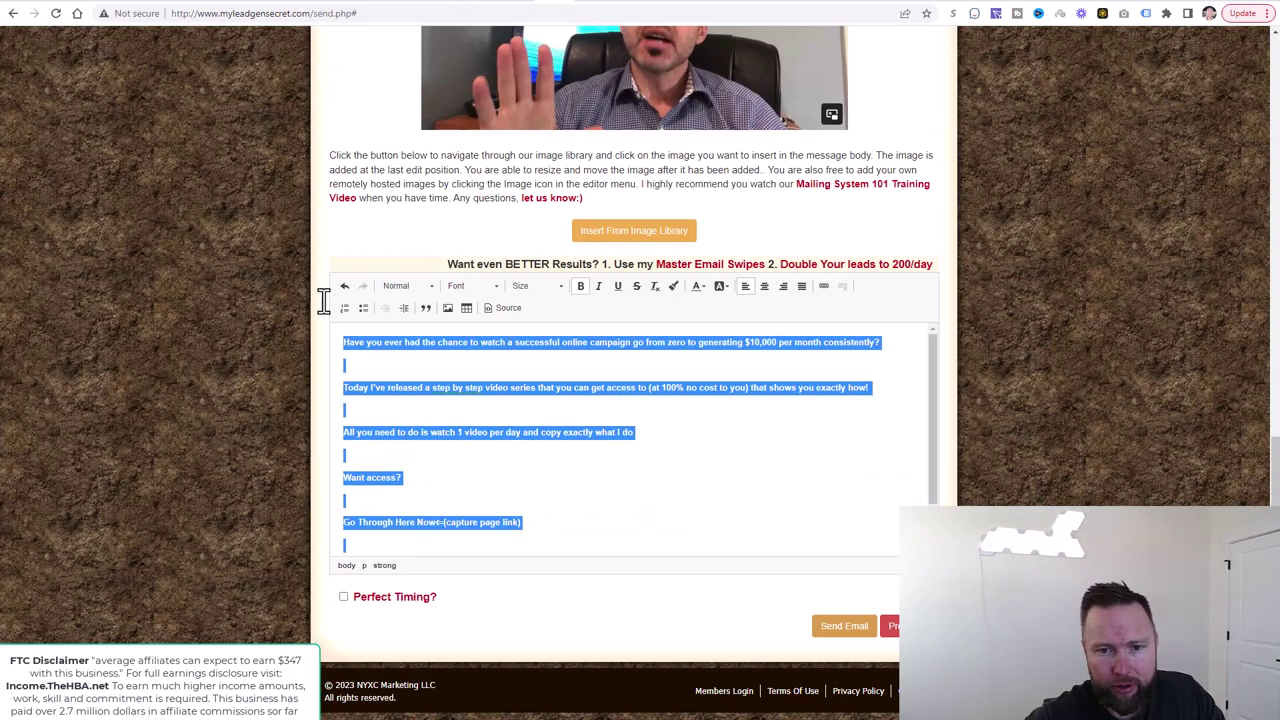
pyautogui.click(579, 287)
# Step: Delete the blank lines between the paragraphs of the message body
pyautogui.click(374, 366)
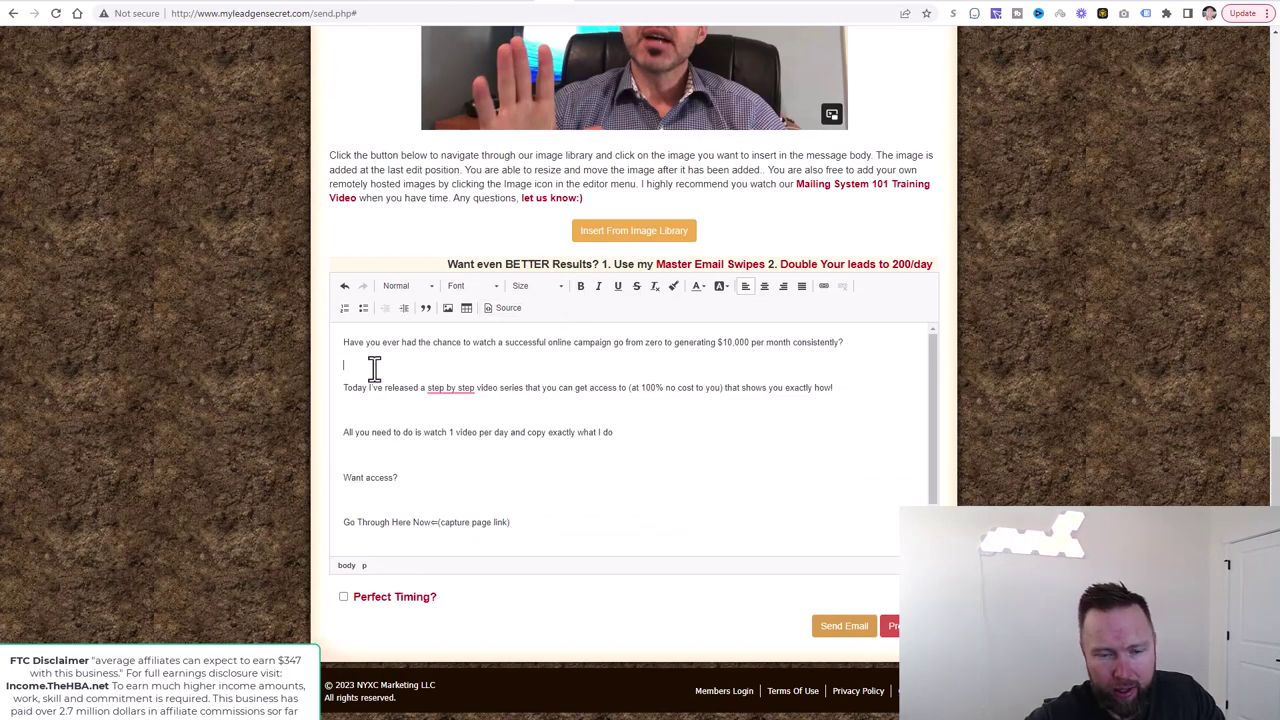
pyautogui.press('BackSpace')
pyautogui.click(371, 386)
pyautogui.press('BackSpace')
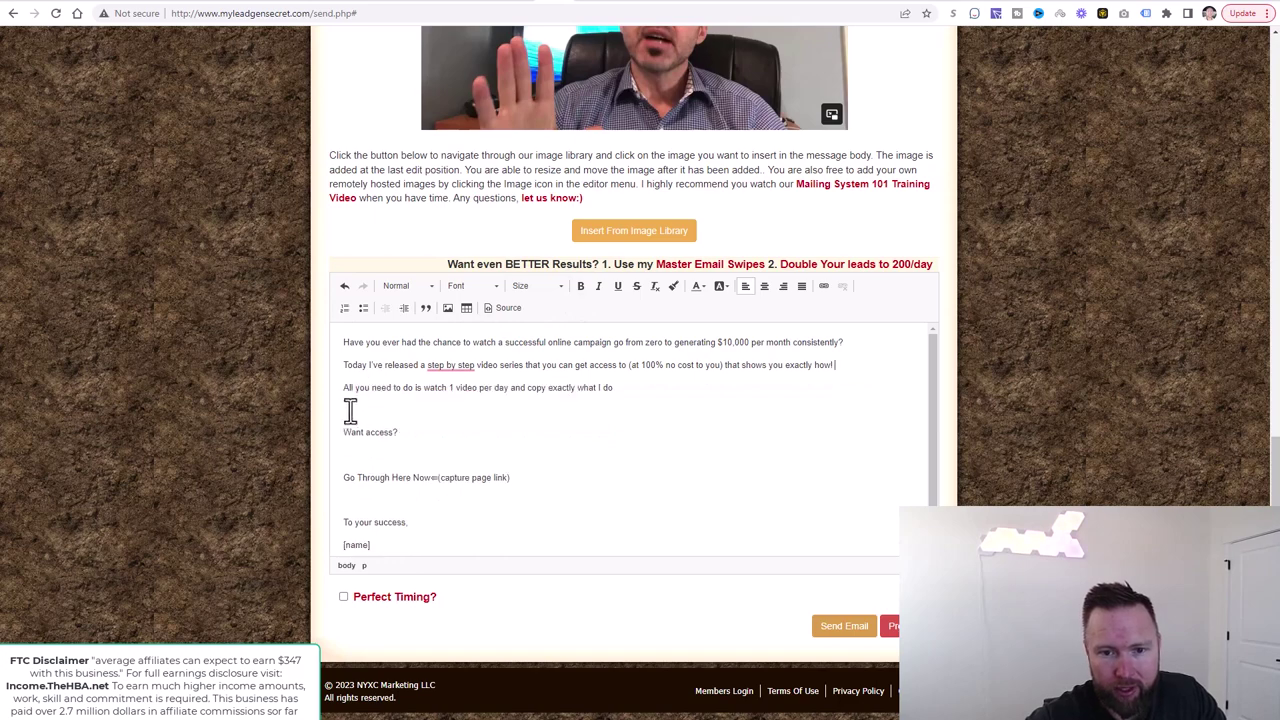
pyautogui.click(348, 414)
pyautogui.press('BackSpace')
pyautogui.click(357, 431)
pyautogui.press('BackSpace')
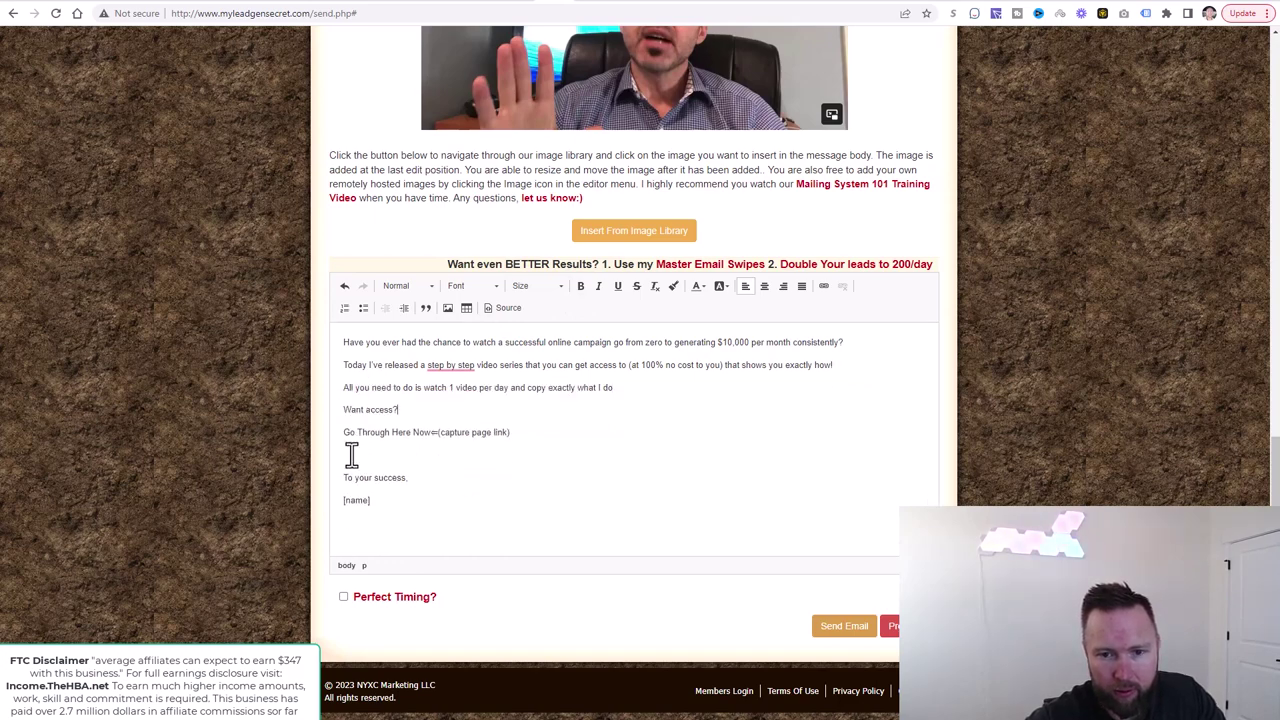
pyautogui.click(351, 453)
pyautogui.press('BackSpace')
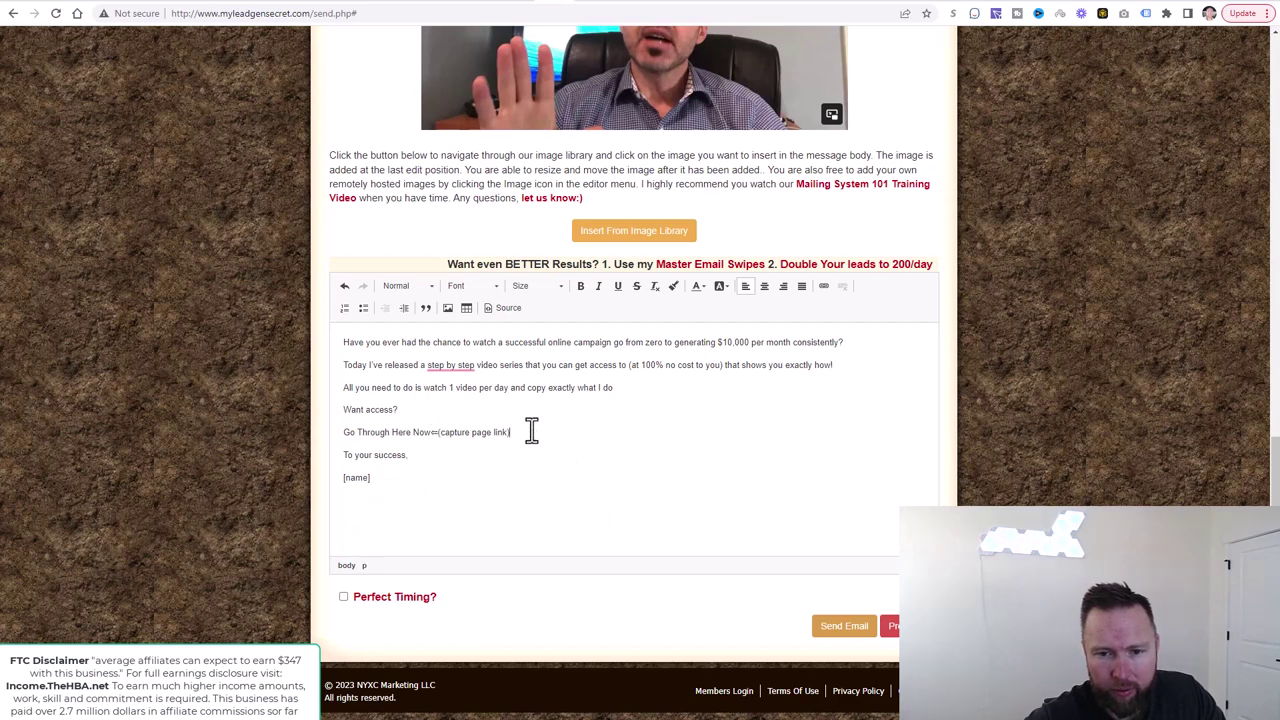
# Step: Remove the "(capture page link)" placeholder after "Go Through Here Now⇐" in the message
pyautogui.moveTo(531, 430); pyautogui.dragTo(443, 437)
pyautogui.press('BackSpace')
pyautogui.press('BackSpace')
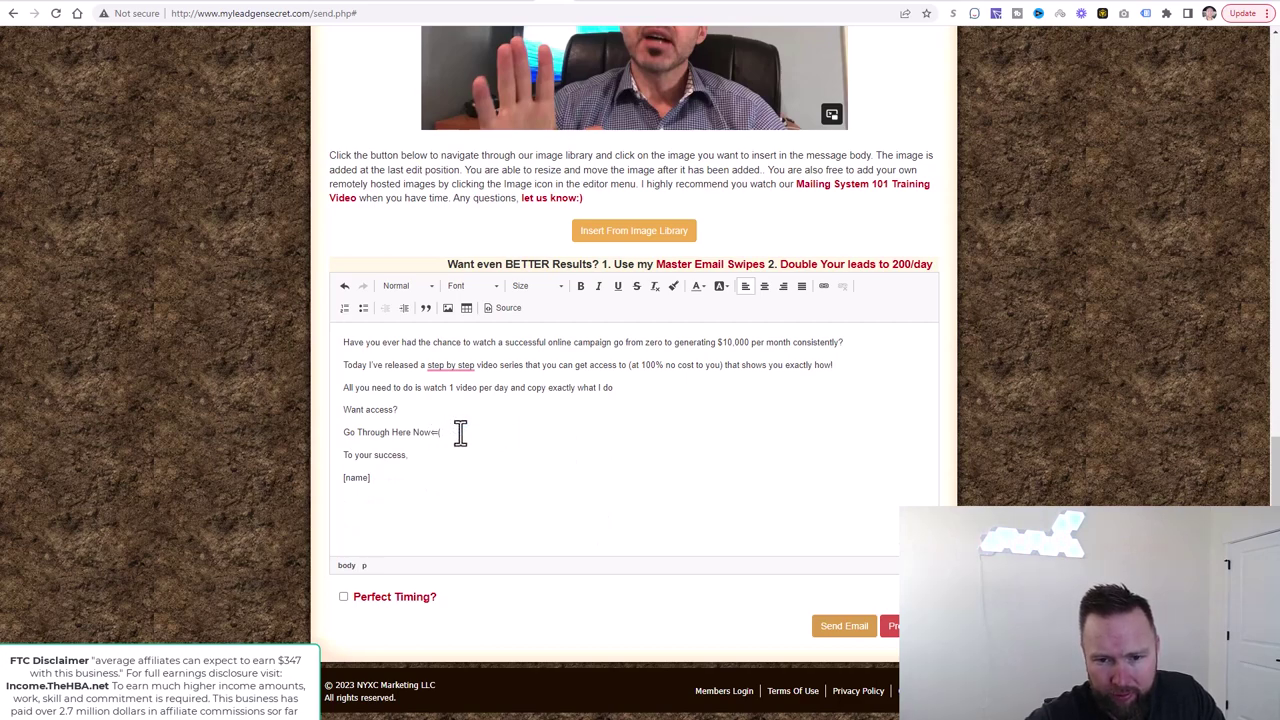
pyautogui.moveTo(450, 438); pyautogui.dragTo(338, 433)
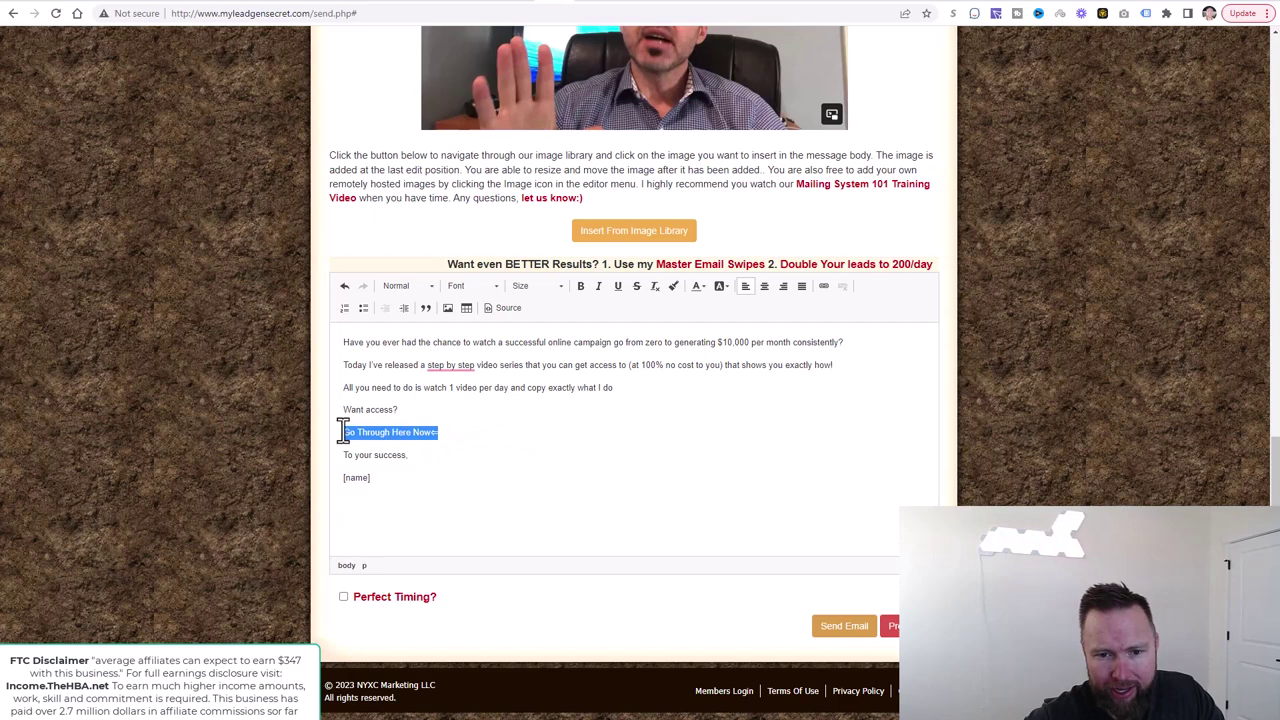
pyautogui.click(822, 288)
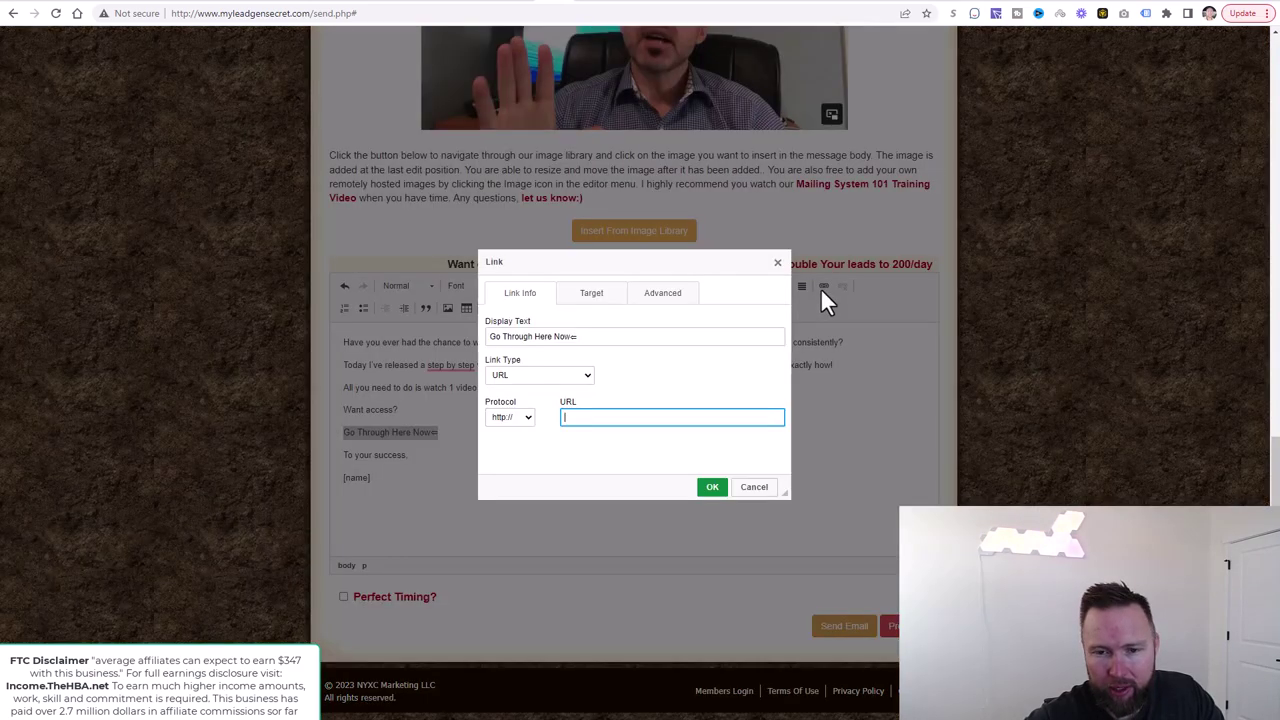
pyautogui.click(512, 418)
pyautogui.click(509, 440)
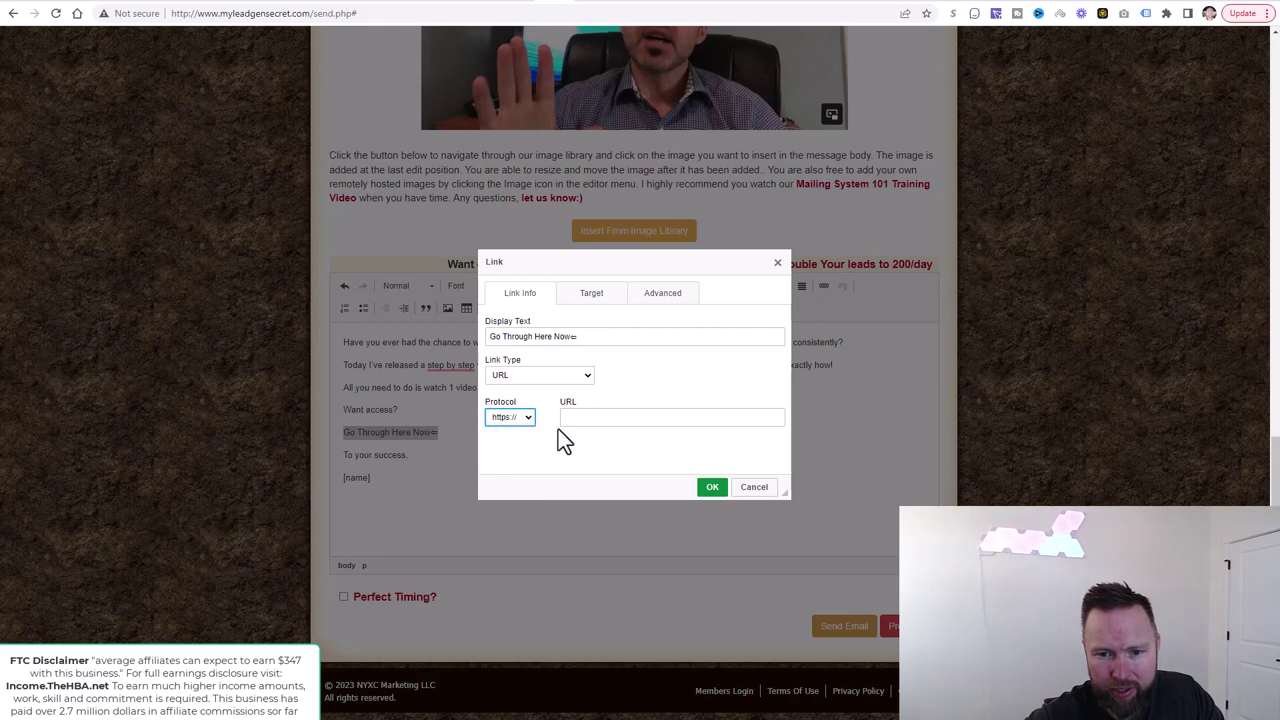
pyautogui.click(582, 418)
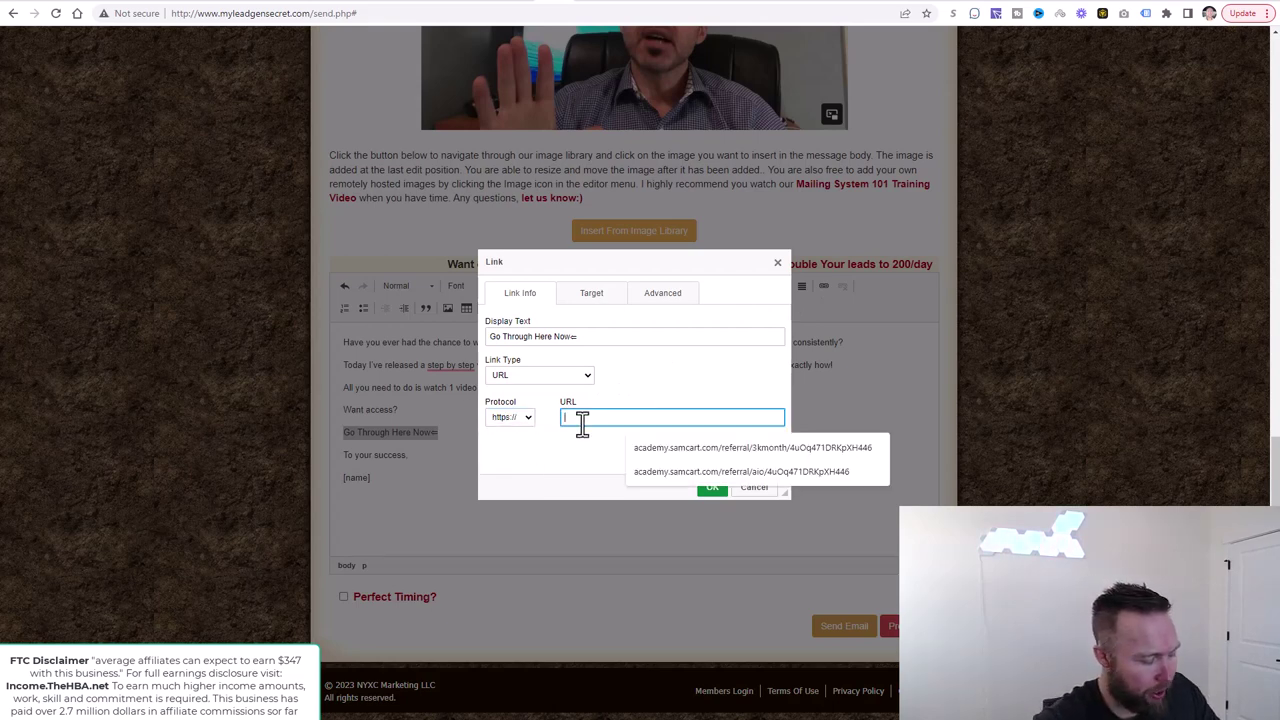
pyautogui.write('www.abcpayday.com')
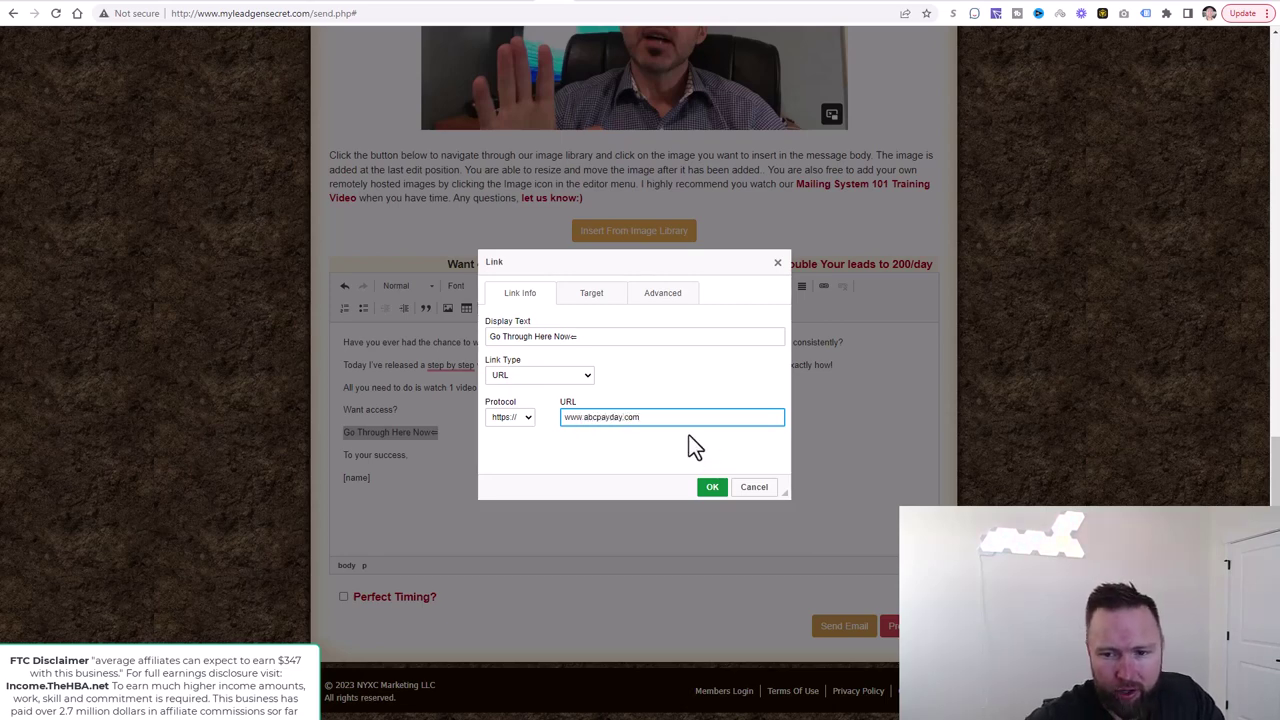
pyautogui.click(711, 488)
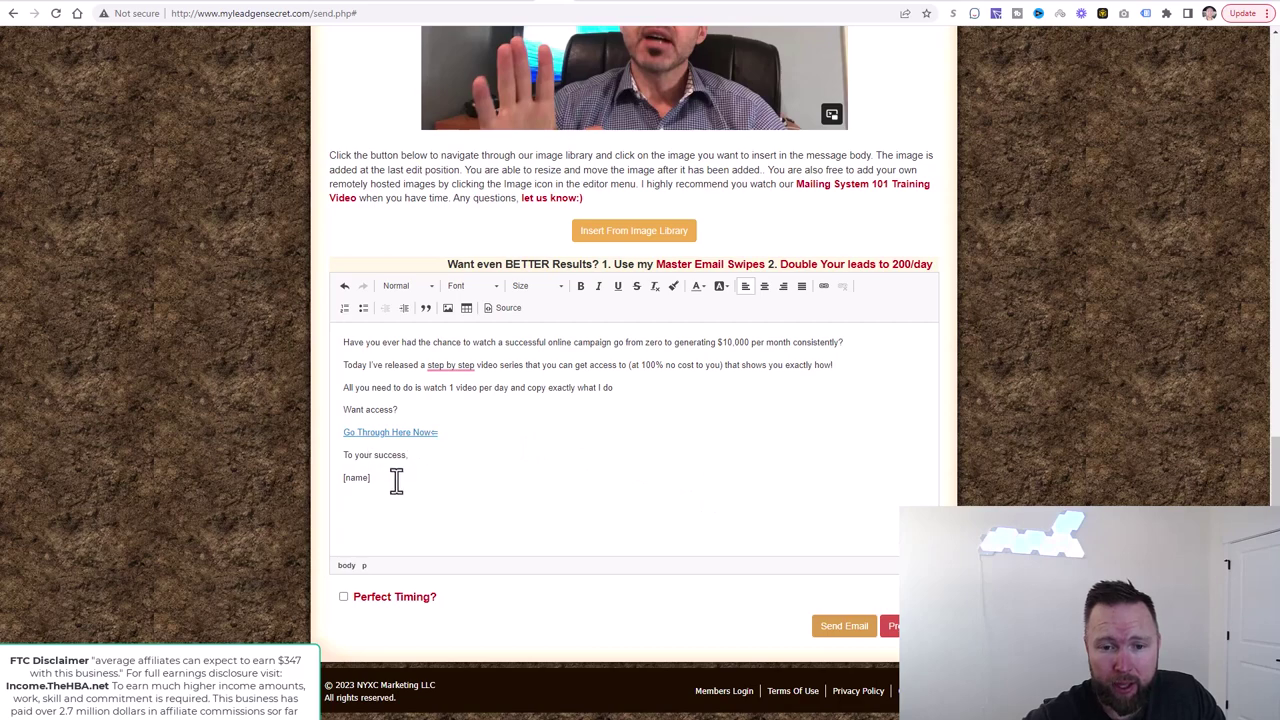
# Step: Replace the [name] placeholder with a dash and the sender's first name, and correct "step by step" to "step-by-step"
pyautogui.moveTo(394, 477); pyautogui.dragTo(337, 477)
pyautogui.write('-Josh')
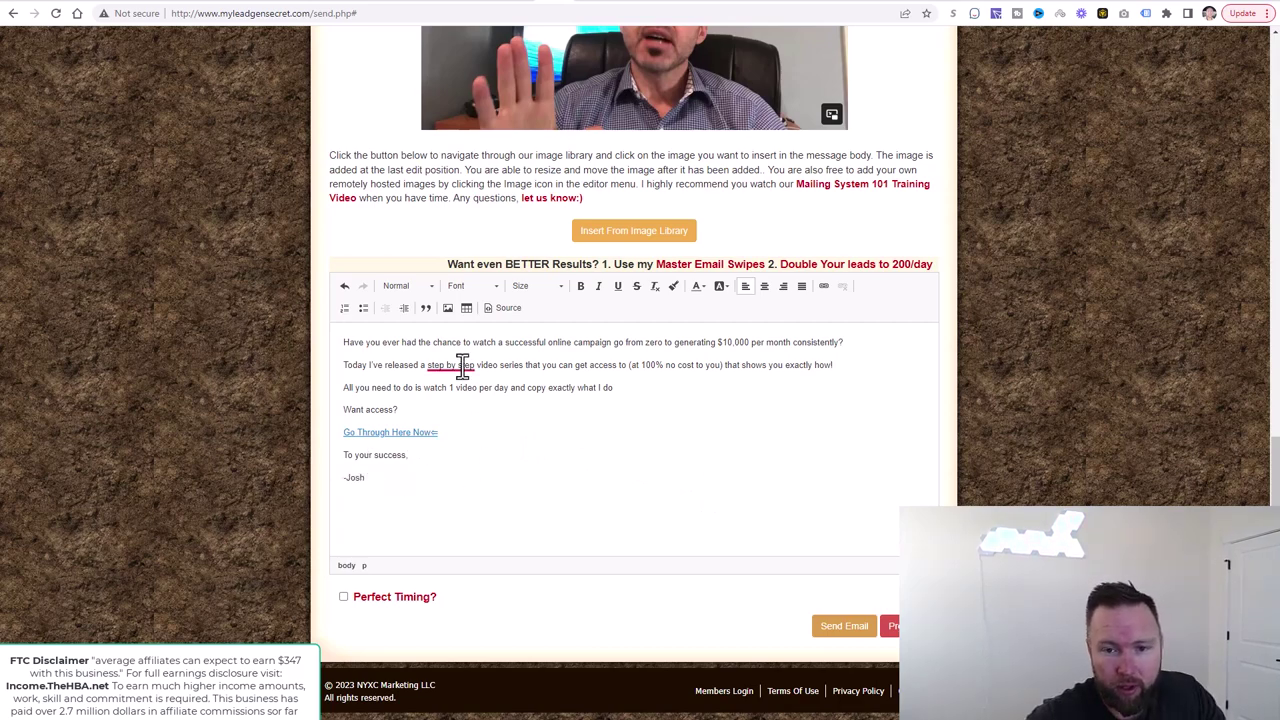
pyautogui.moveTo(461, 365)
pyautogui.click(461, 401)
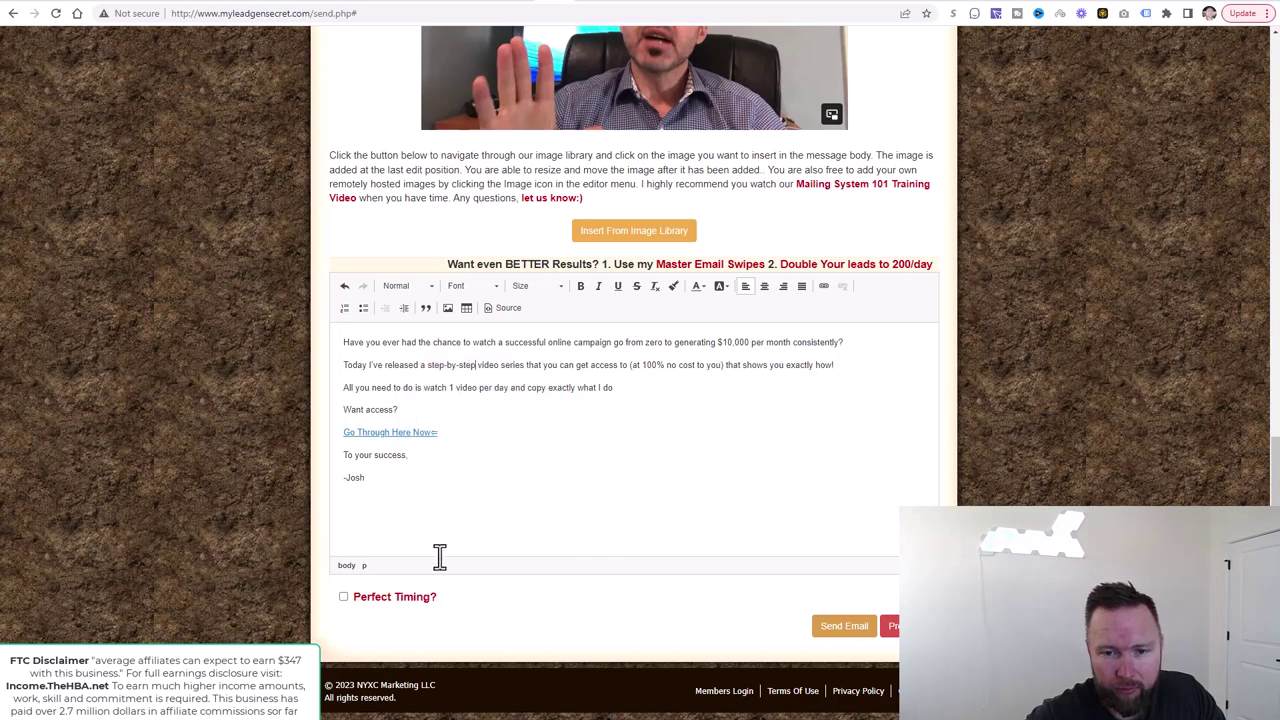
# Step: Enable Perfect Timing for the mailing and send the email
pyautogui.click(343, 597)
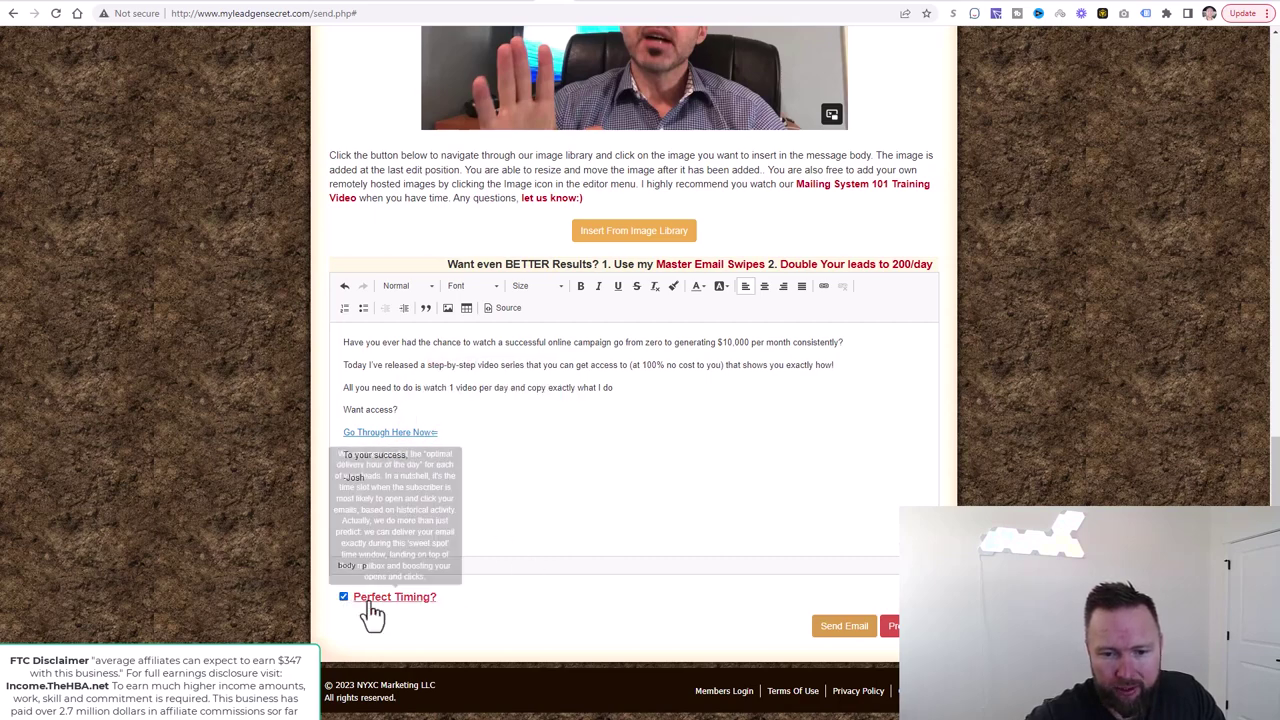
pyautogui.click(842, 630)
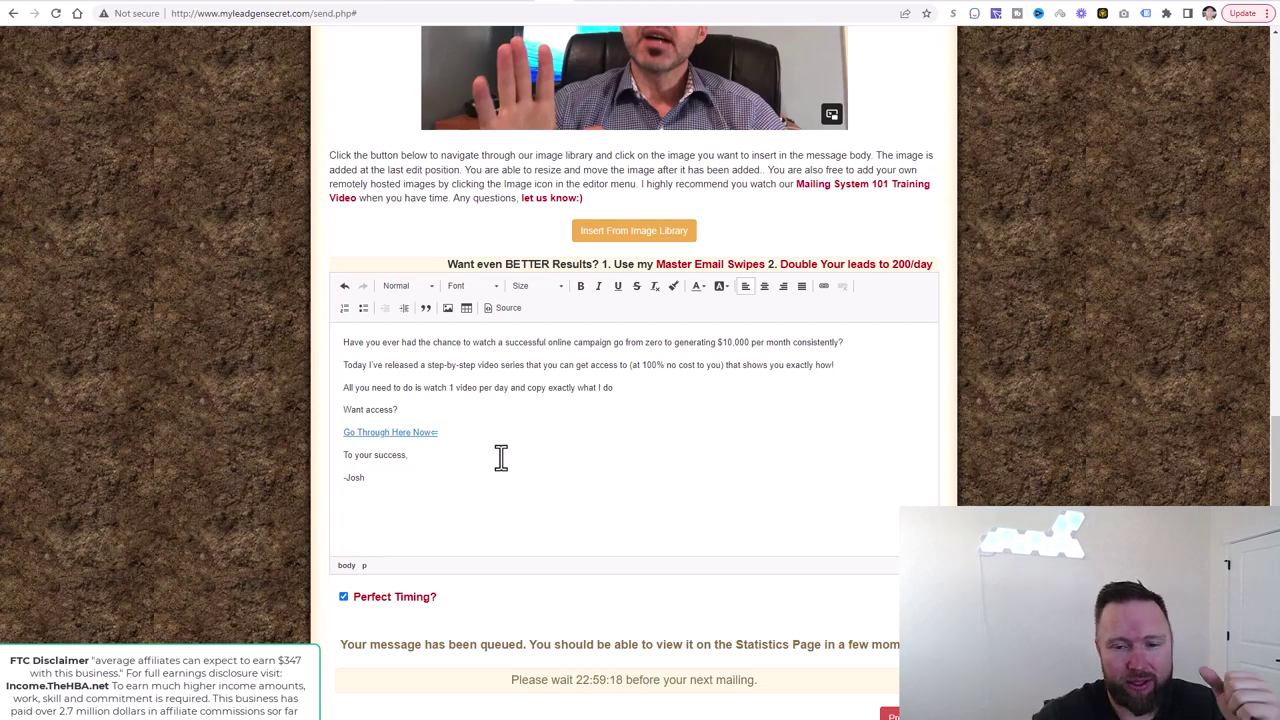
pyautogui.scroll(-1, 880, 590)
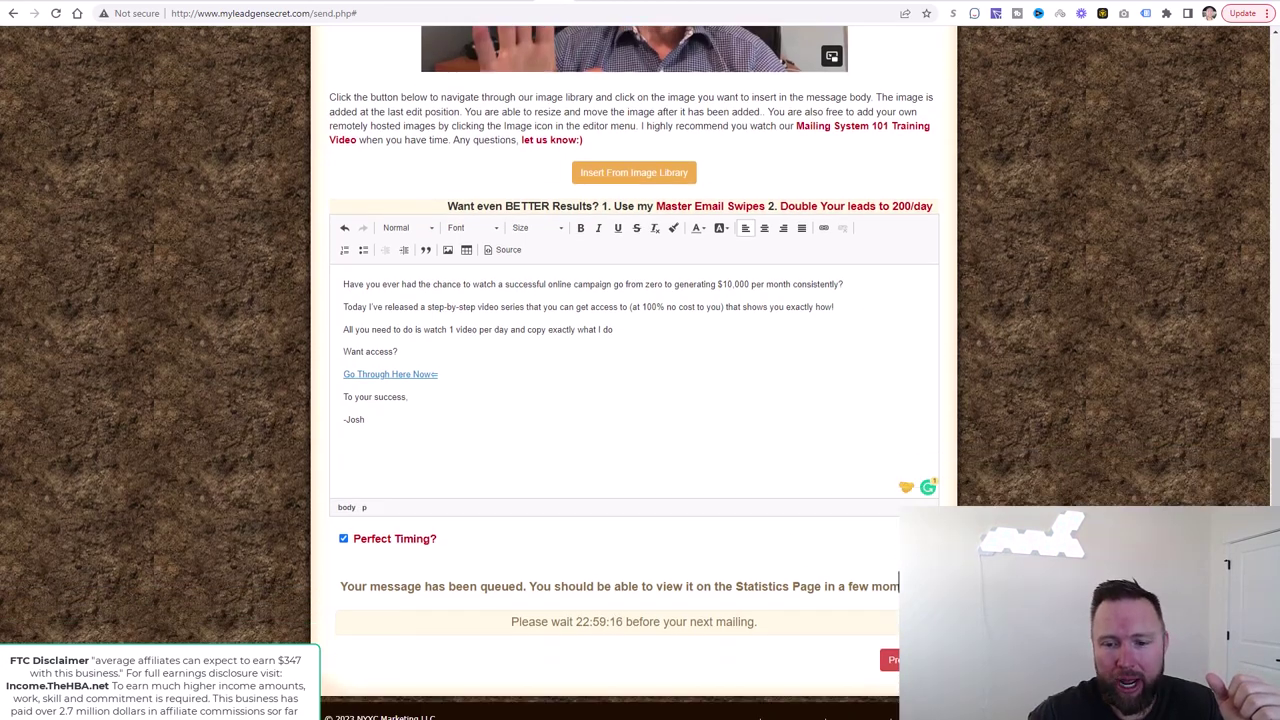
pyautogui.scroll(-1, 898, 586)
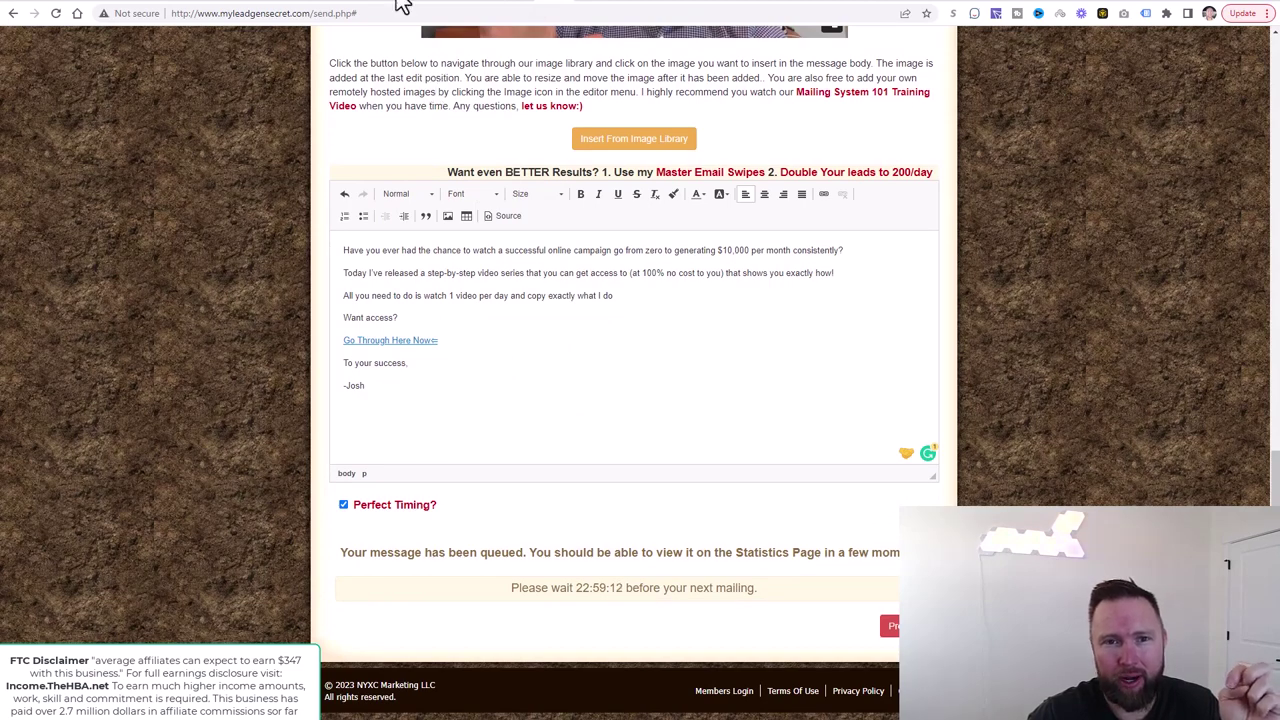
# Step: Switch to the Google Drive folder "365 Days To 10k" and select the Video 5 file
pyautogui.click(316, 5)
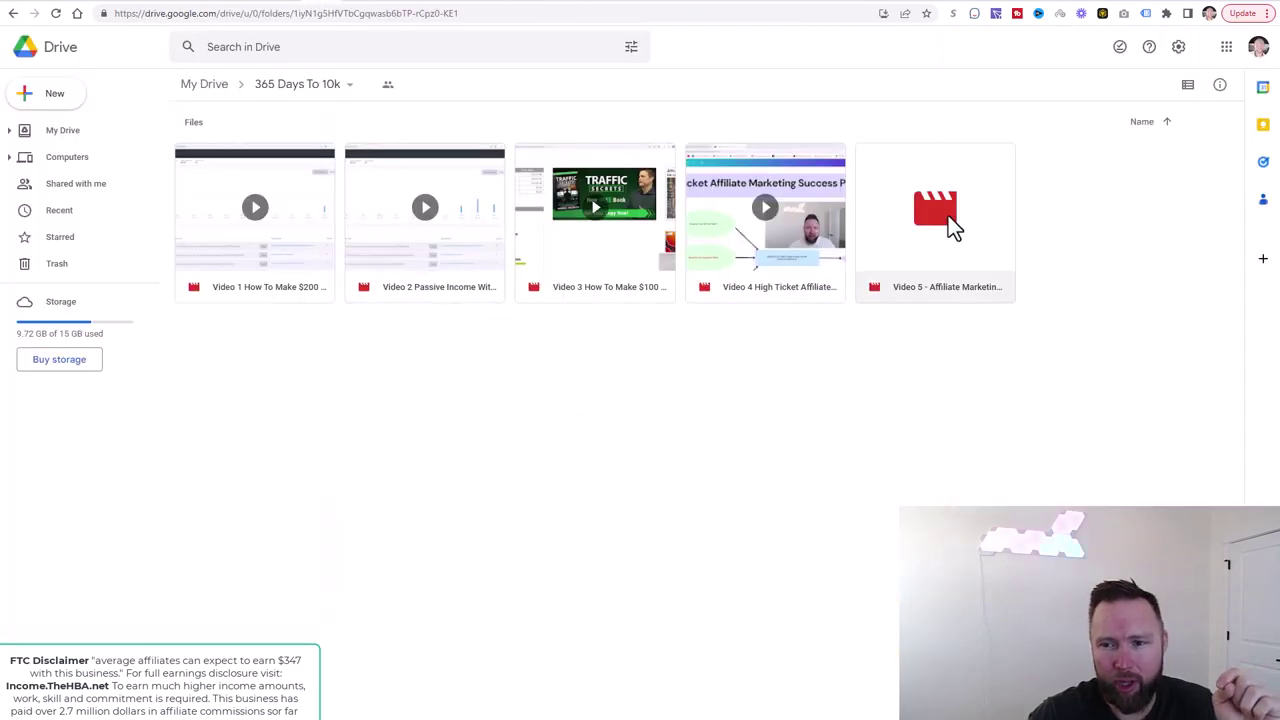
pyautogui.click(938, 234)
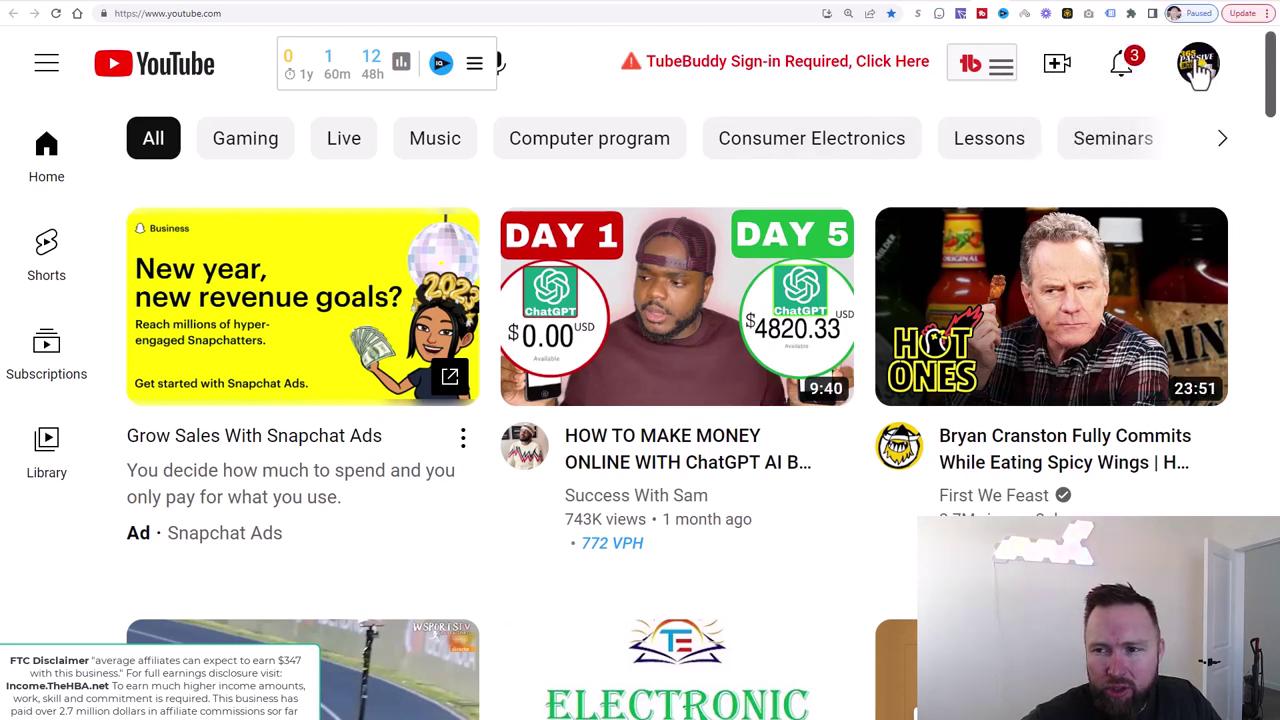
# Step: On YouTube, upload the desktop file "Video 5 - Affiliate Marketing For Beginners.mp4" to the 365 Passive Income channel
pyautogui.click(1057, 63)
pyautogui.click(1091, 137)
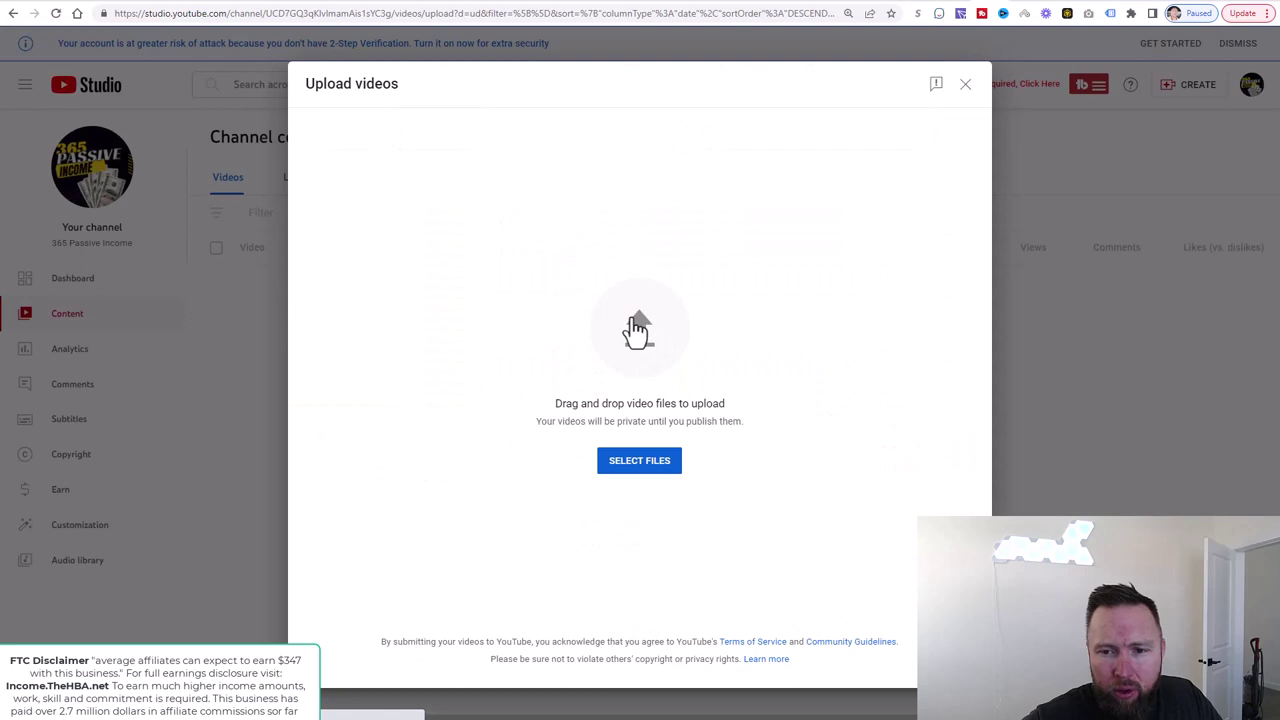
pyautogui.click(637, 330)
pyautogui.scroll(-5, 263, 220)
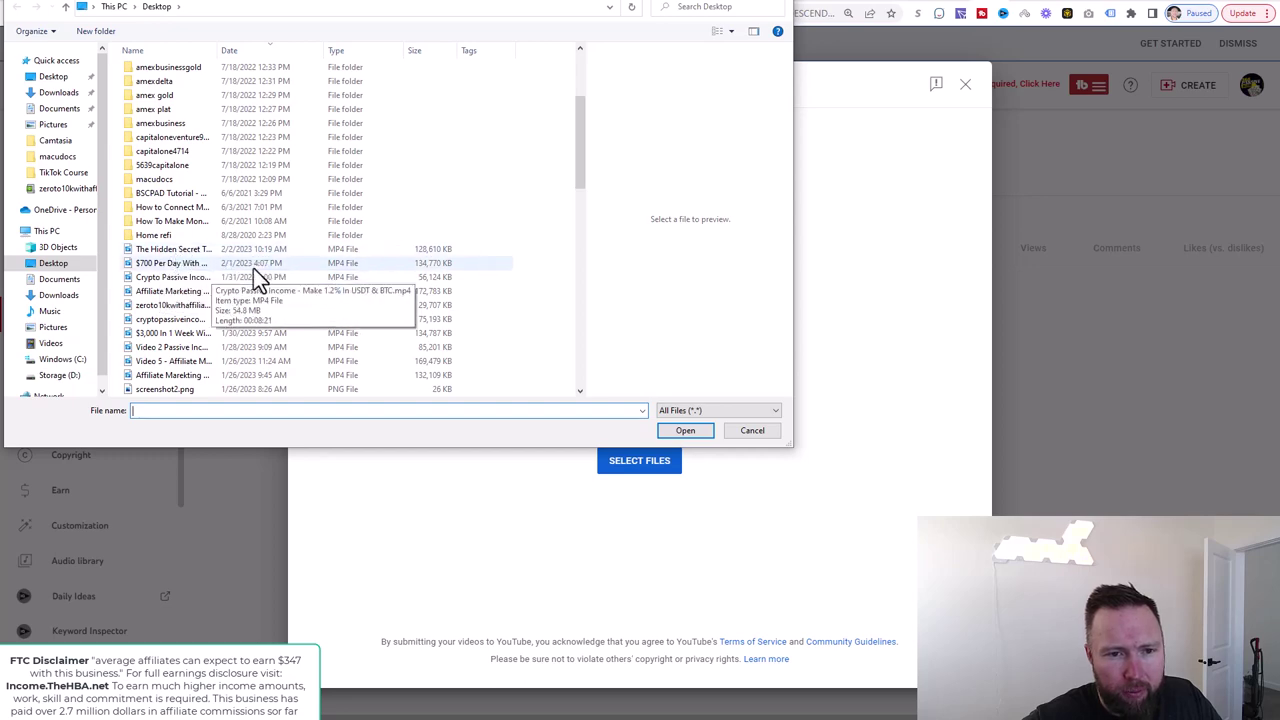
pyautogui.scroll(-1, 250, 267)
pyautogui.click(177, 317)
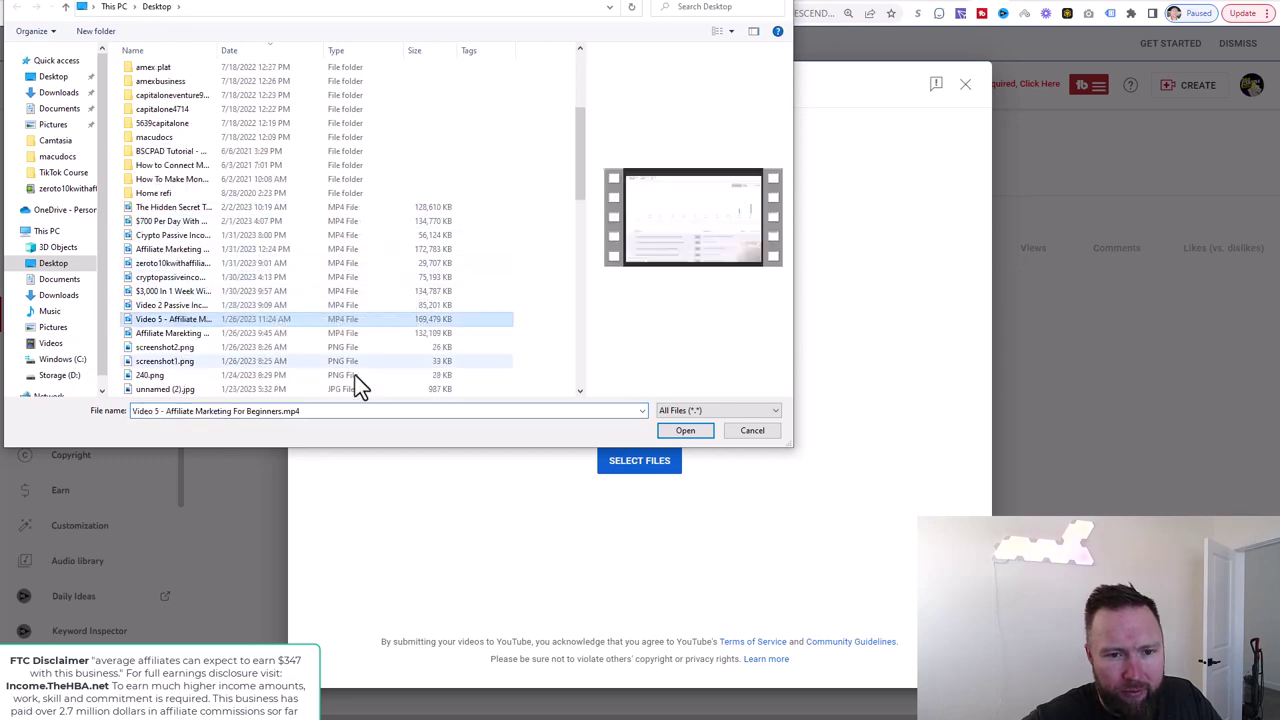
pyautogui.click(685, 431)
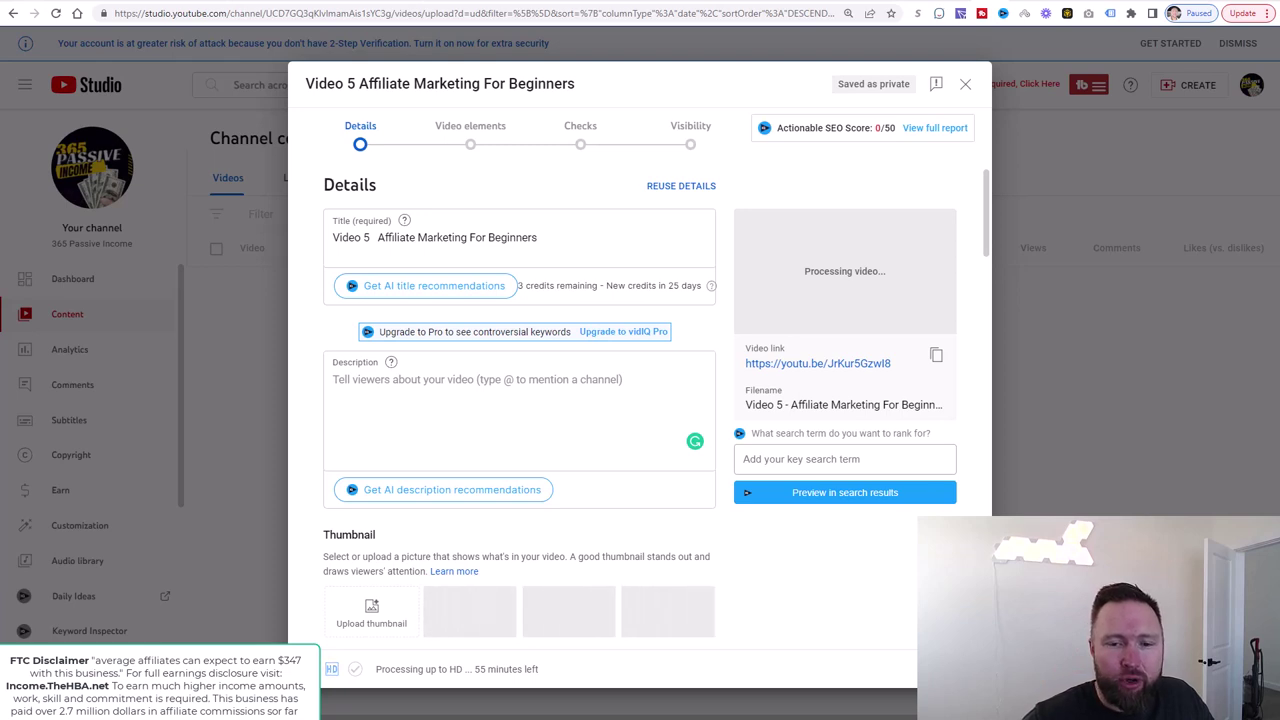
# Step: Paste the prepared five-step description with the playlist, business, Google Drive, Google Docs and abcpayday.com/simple links into the video's Description
pyautogui.click(505, 416)
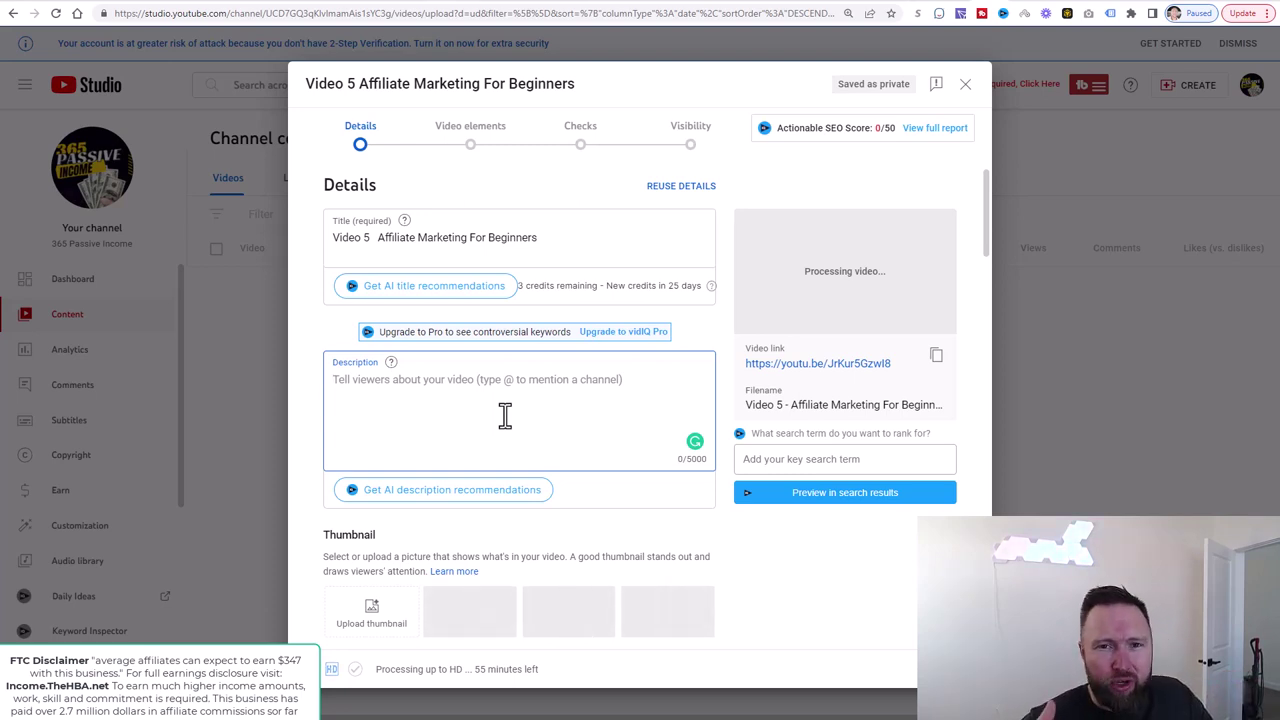
pyautogui.hotkey('ctrl', 'v')
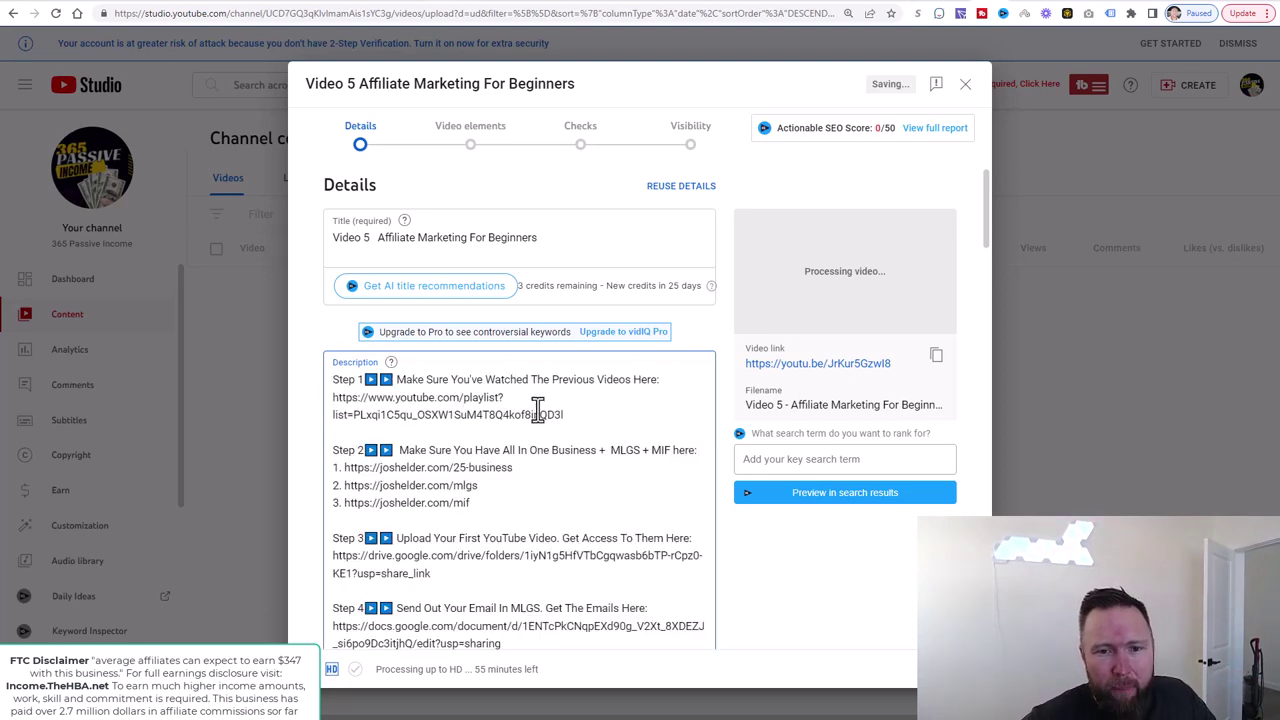
pyautogui.scroll(-1, 538, 410)
pyautogui.scroll(-1, 526, 426)
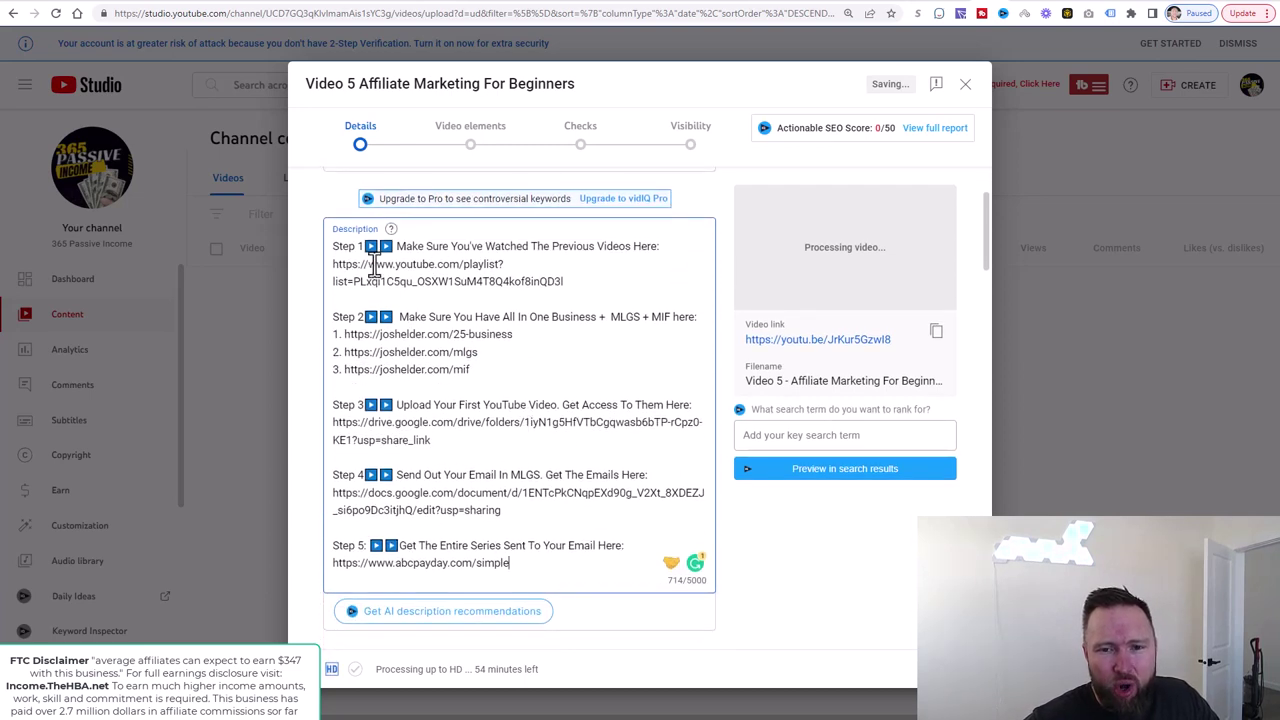
# Step: Review the links under Steps 1 to 5 of the description, and look over the remaining video details down to the thumbnail and playlist settings
pyautogui.moveTo(565, 281); pyautogui.dragTo(339, 264)
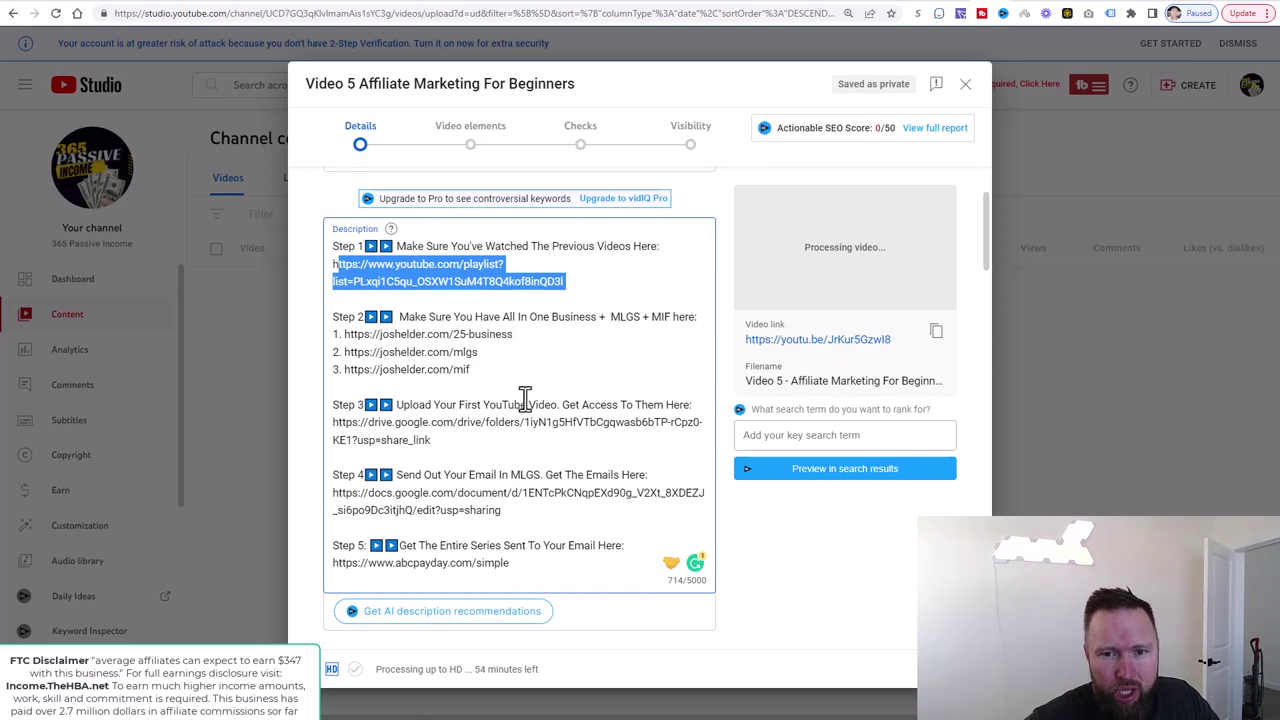
pyautogui.moveTo(519, 373); pyautogui.dragTo(333, 338)
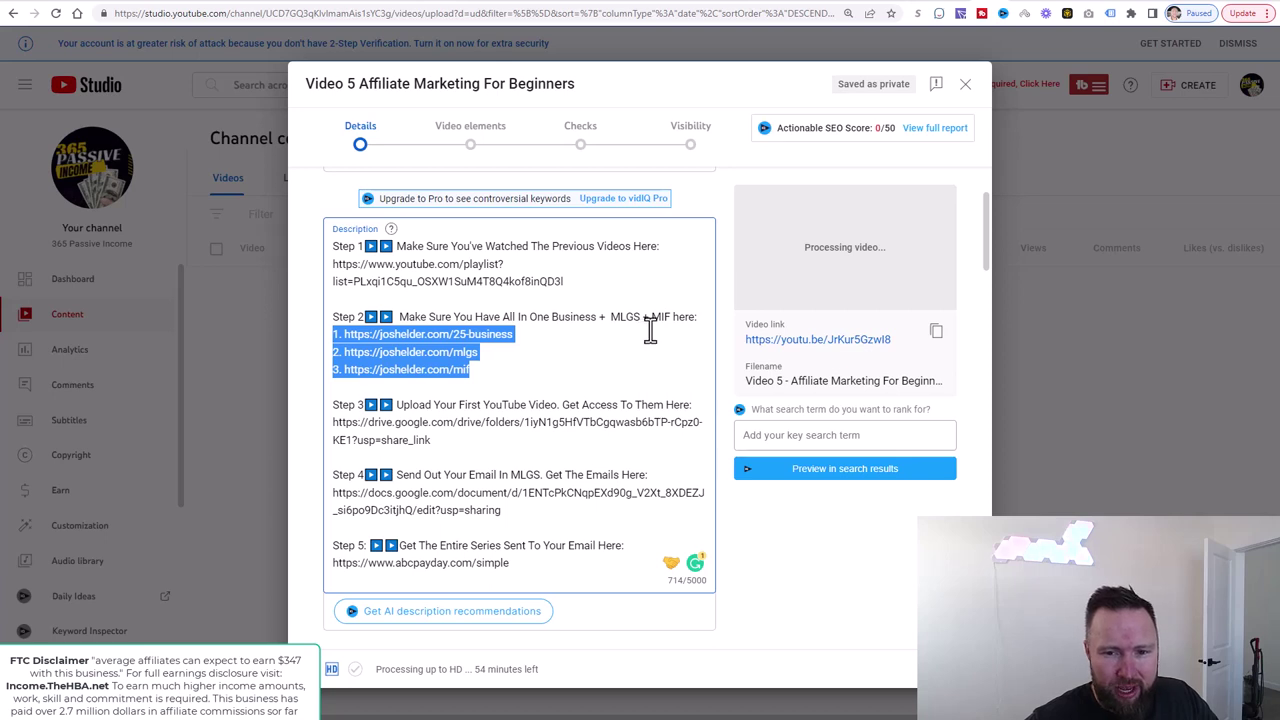
pyautogui.click(432, 405)
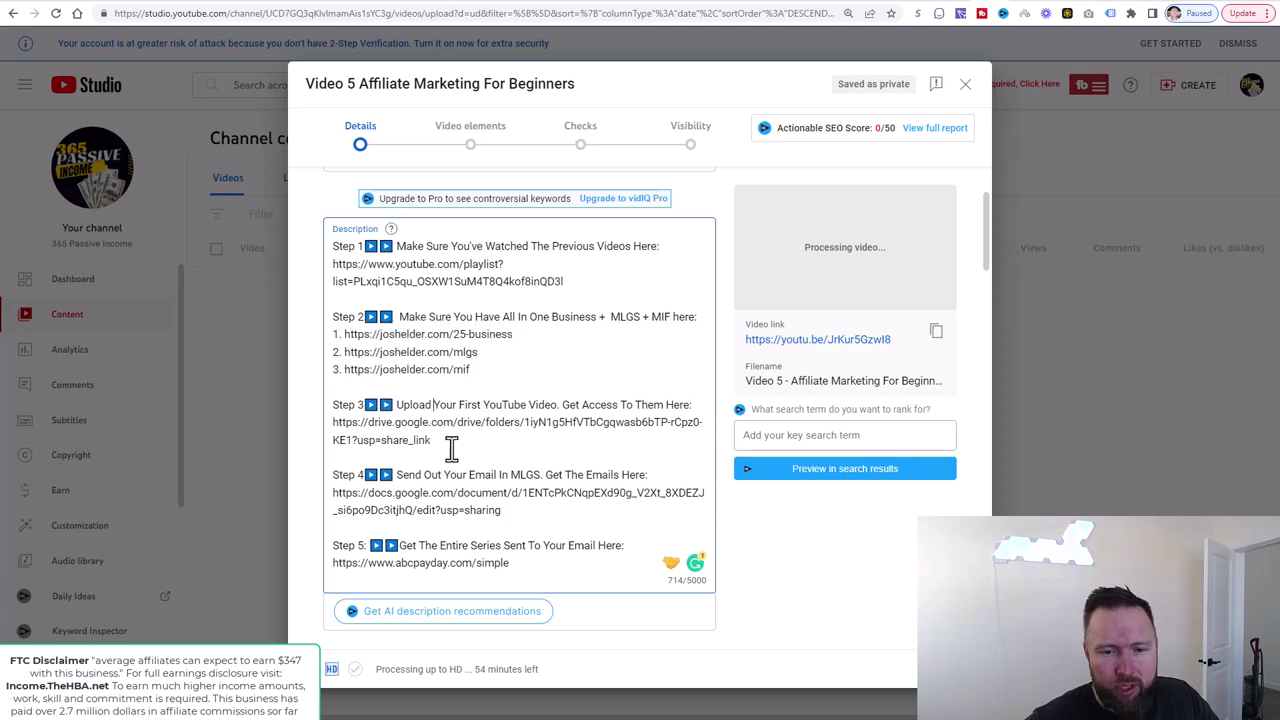
pyautogui.moveTo(451, 450); pyautogui.dragTo(338, 428)
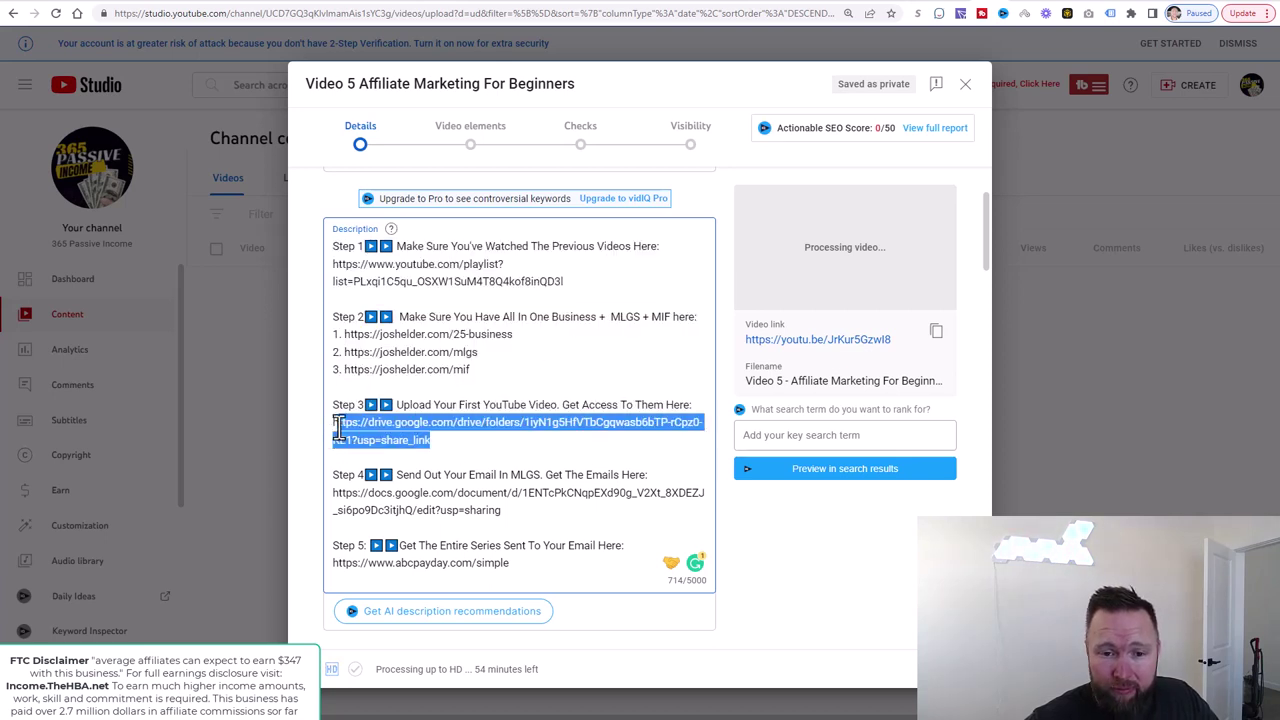
pyautogui.hotkey('ctrl', 'shift', 'Home')
pyautogui.click(460, 494)
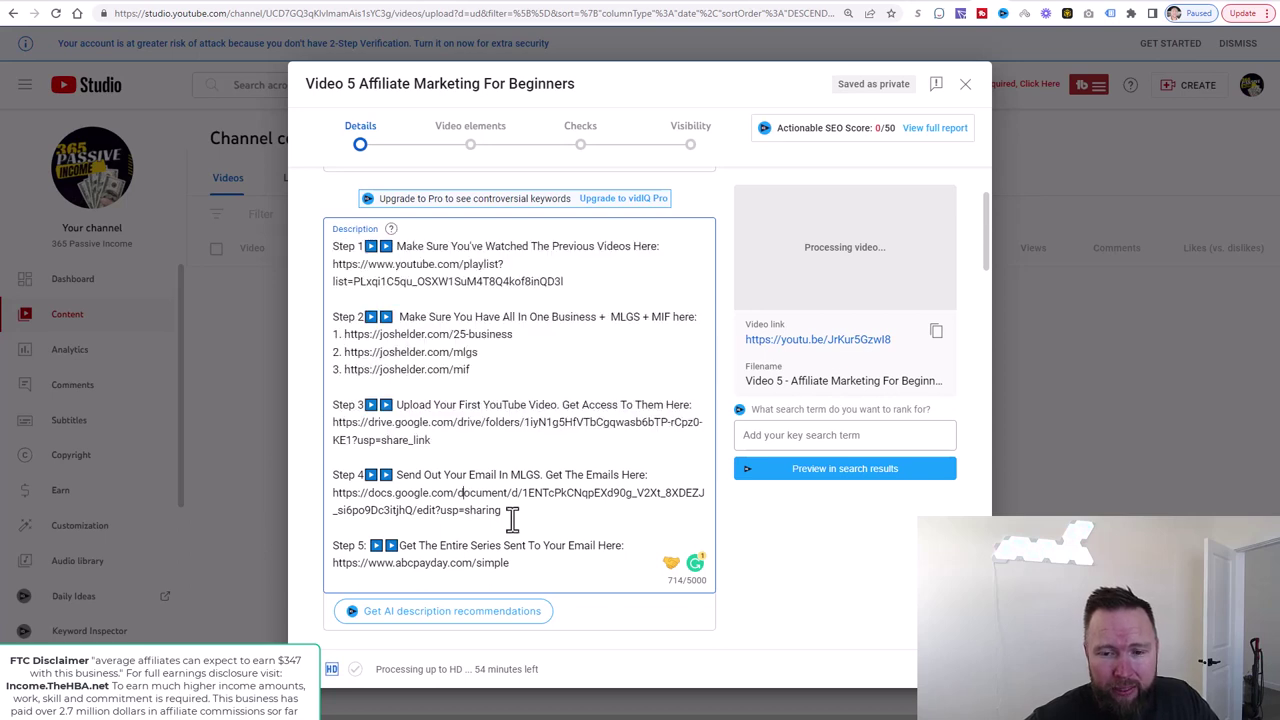
pyautogui.moveTo(511, 518); pyautogui.dragTo(354, 499)
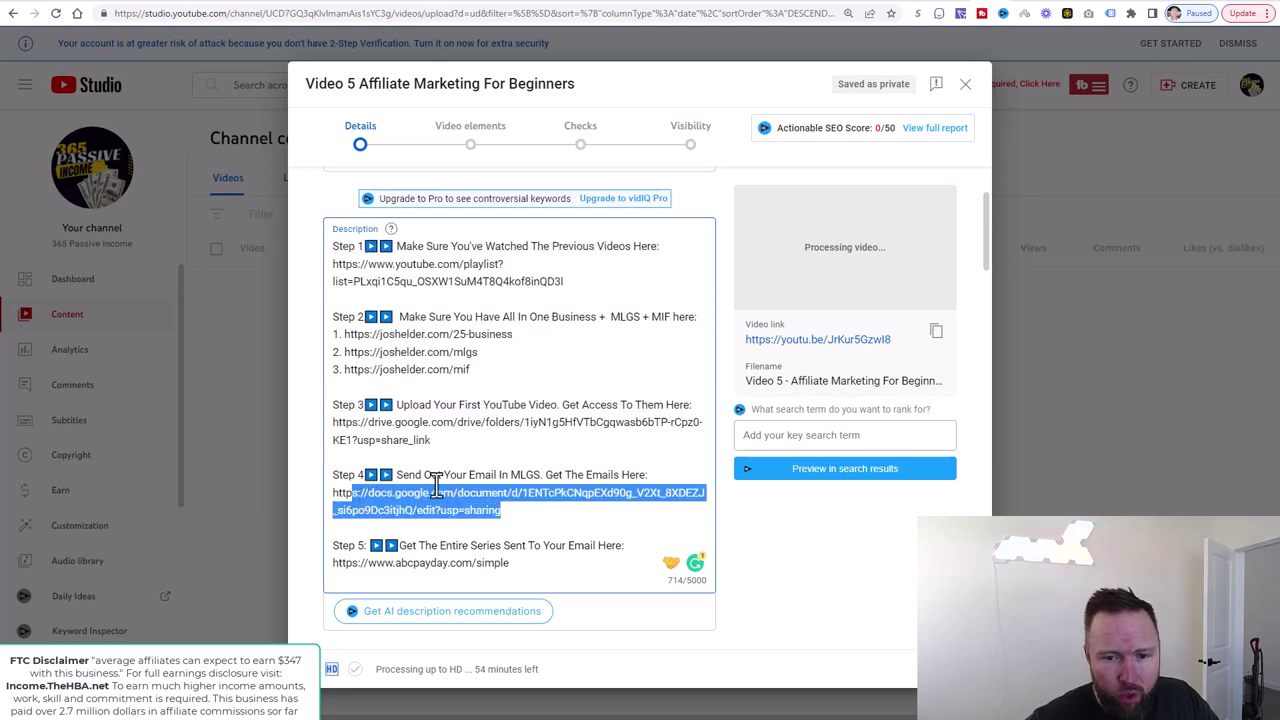
pyautogui.click(517, 508)
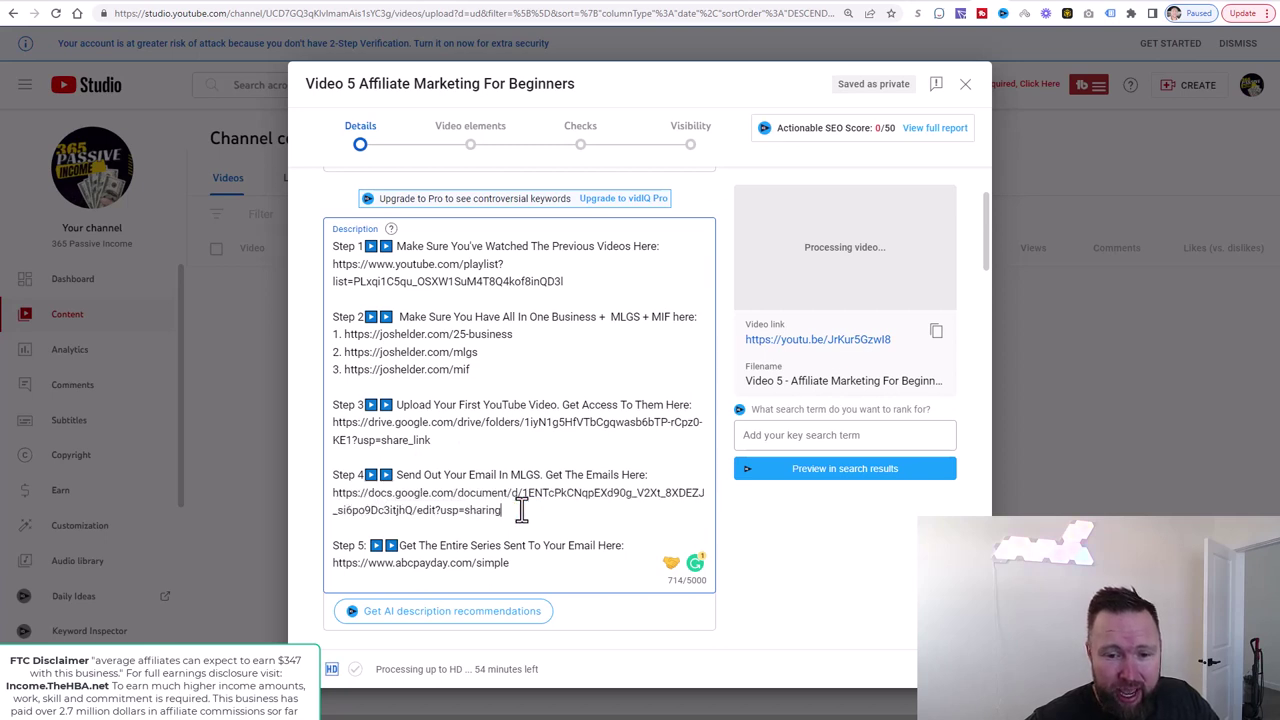
pyautogui.moveTo(510, 563); pyautogui.dragTo(336, 563)
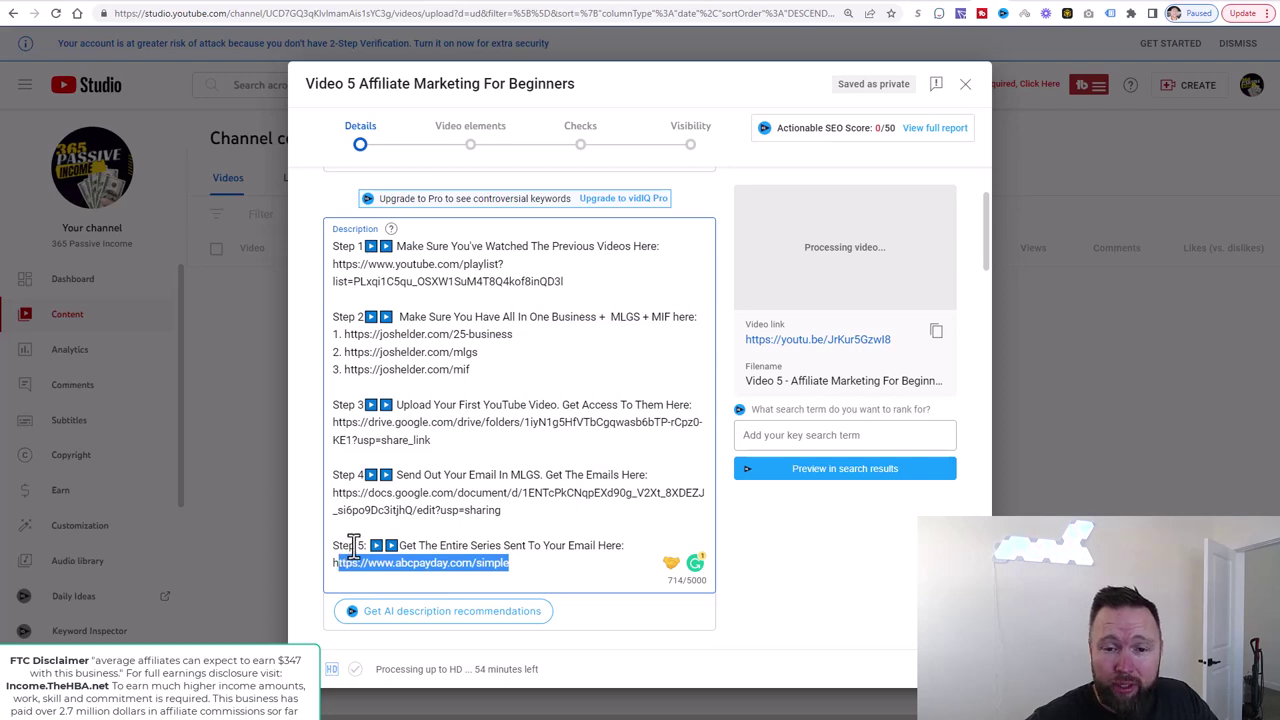
pyautogui.click(474, 546)
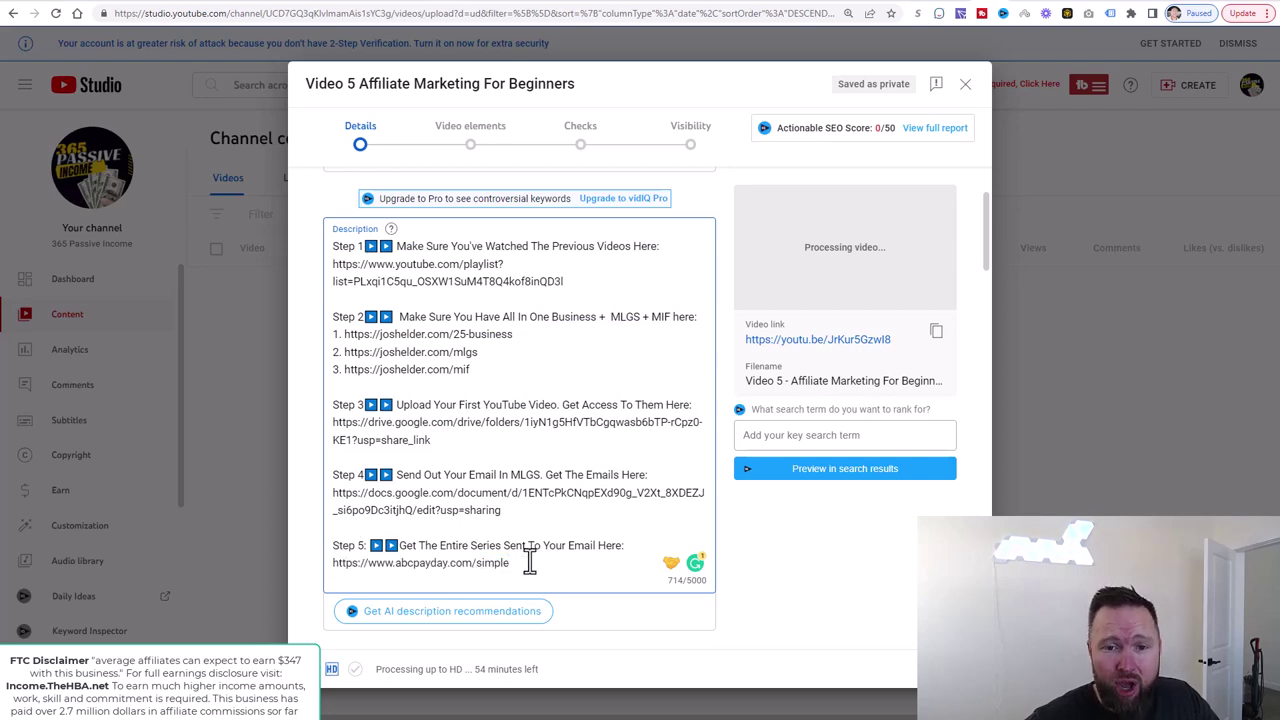
pyautogui.scroll(1, 530, 560)
pyautogui.scroll(-2, 530, 558)
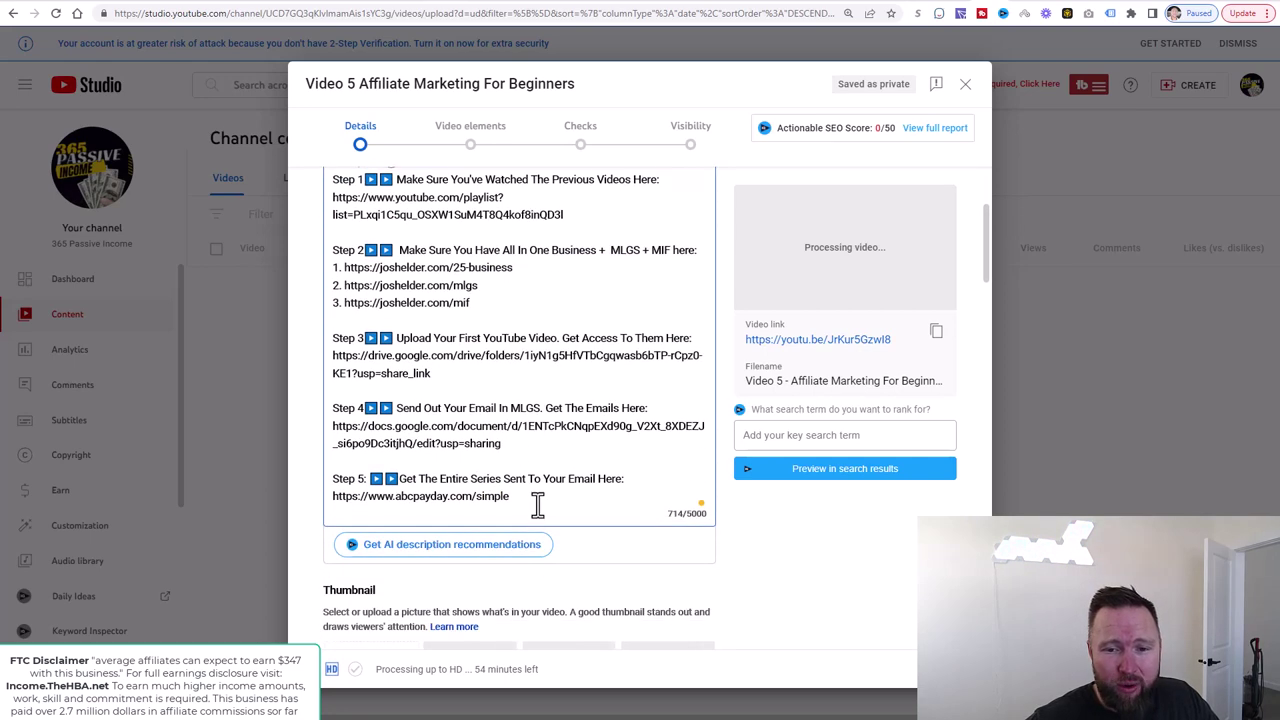
pyautogui.scroll(1, 537, 505)
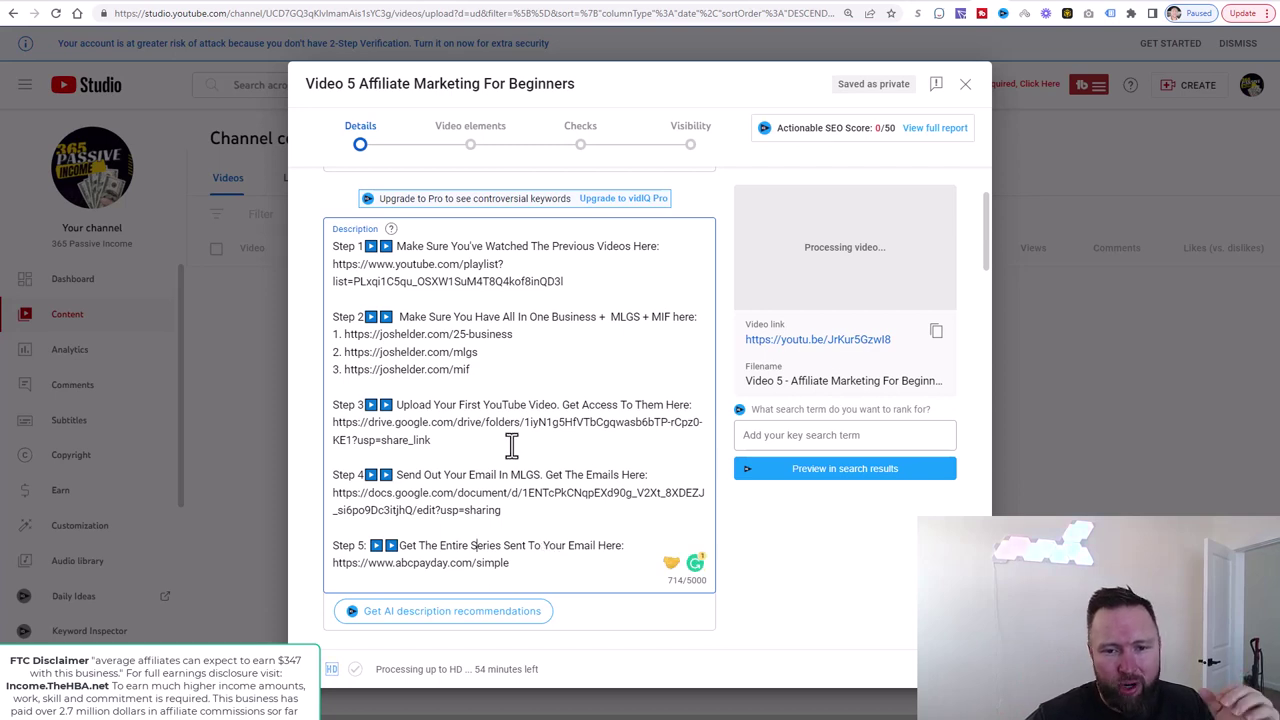
pyautogui.moveTo(470, 369); pyautogui.dragTo(336, 343)
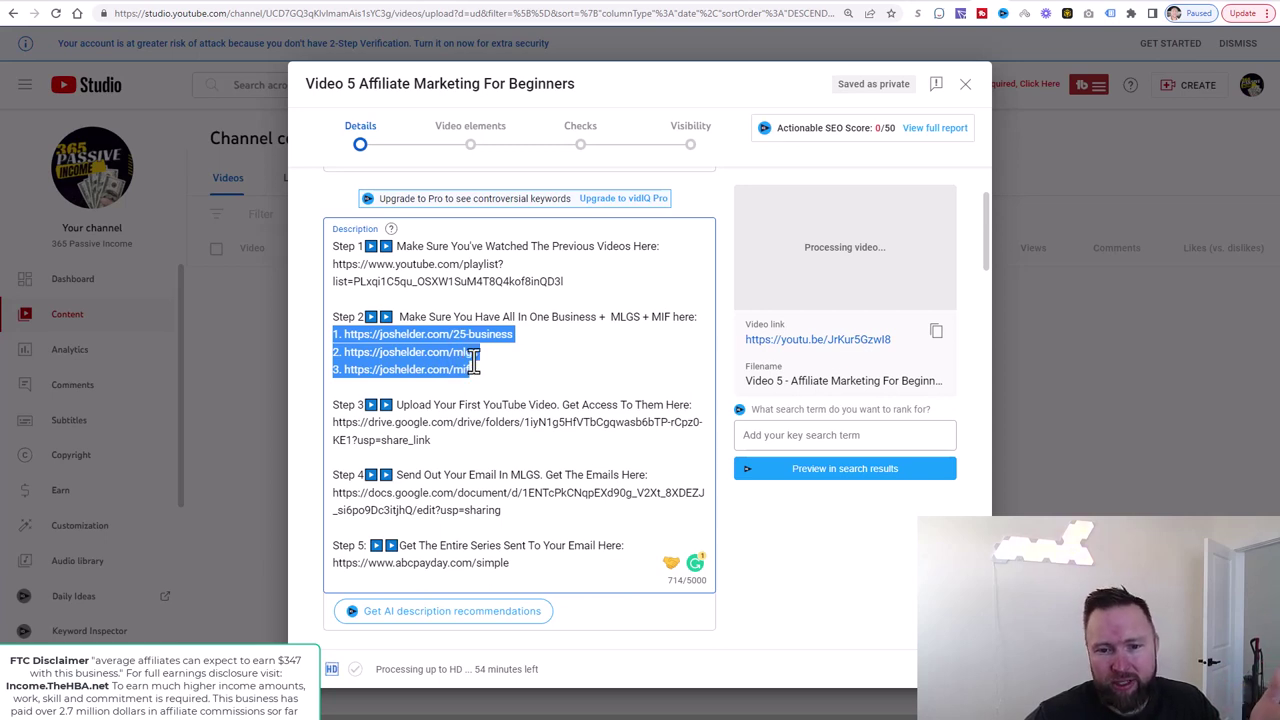
pyautogui.moveTo(431, 440); pyautogui.dragTo(337, 426)
pyautogui.moveTo(501, 510); pyautogui.dragTo(338, 490)
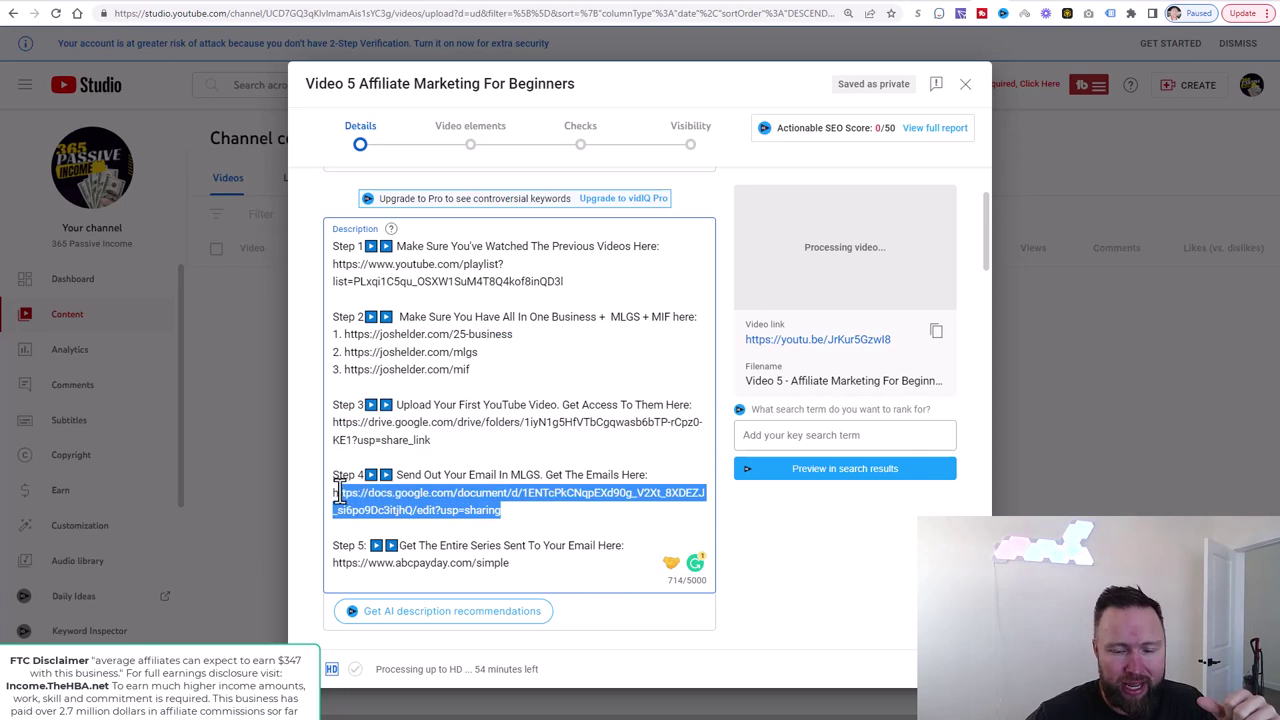
pyautogui.moveTo(531, 563); pyautogui.dragTo(338, 560)
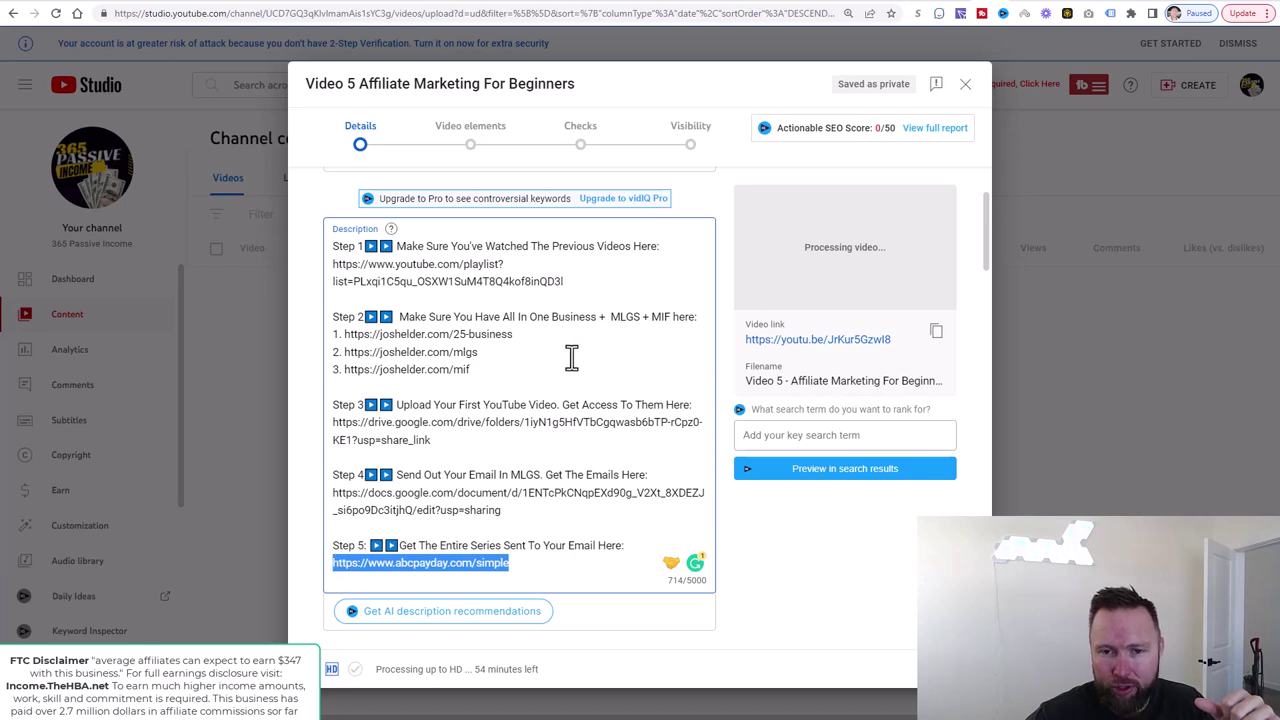
pyautogui.moveTo(565, 281); pyautogui.dragTo(333, 255)
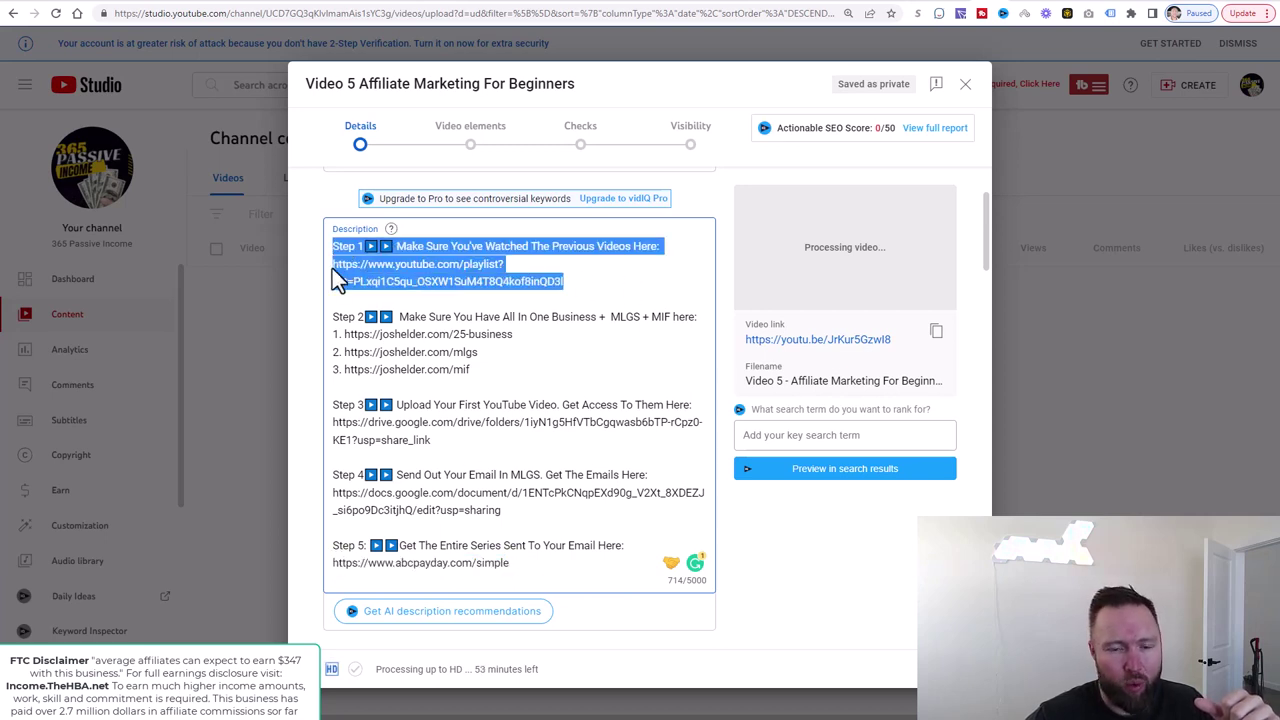
pyautogui.click(348, 266)
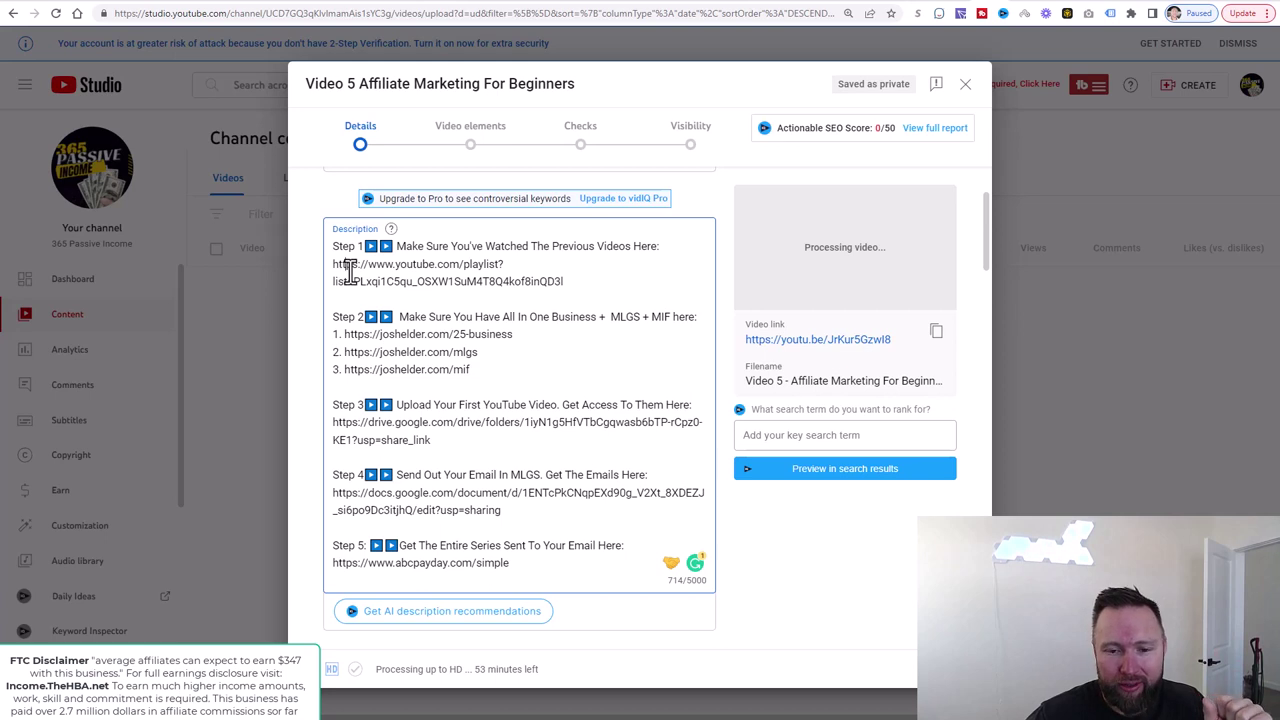
pyautogui.scroll(2, 838, 645)
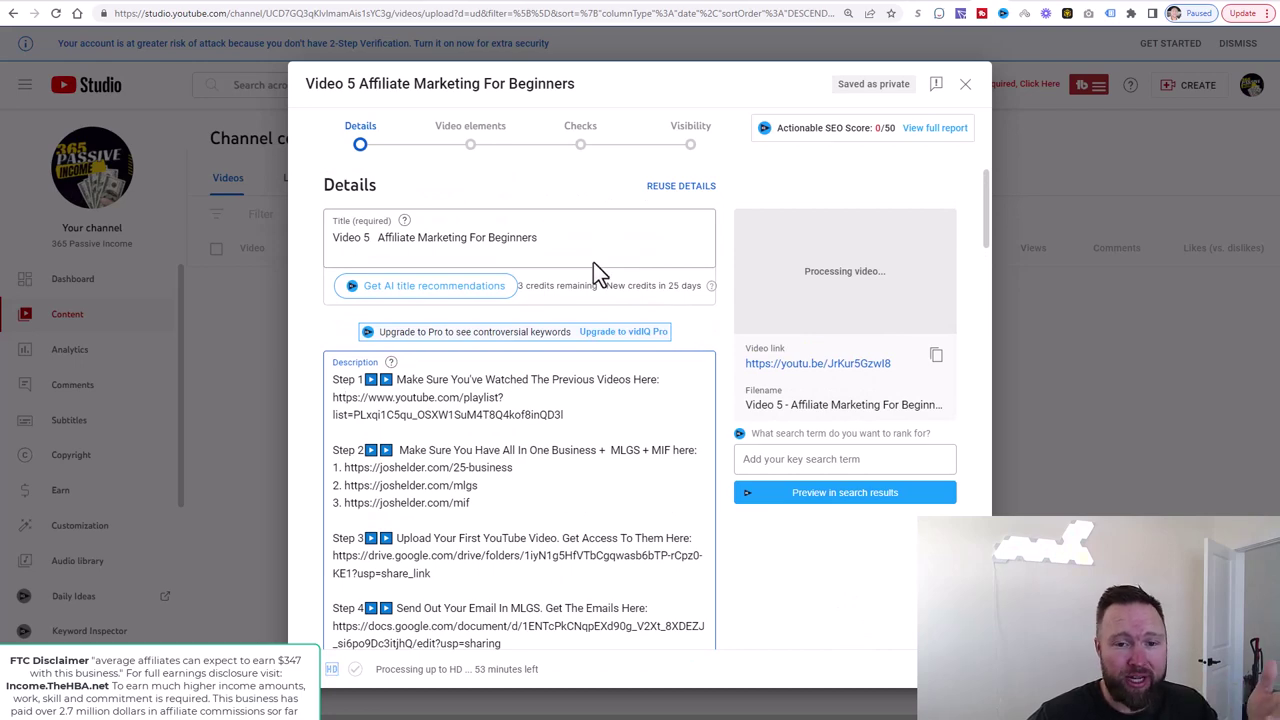
pyautogui.scroll(-5, 529, 489)
pyautogui.scroll(-4, 743, 545)
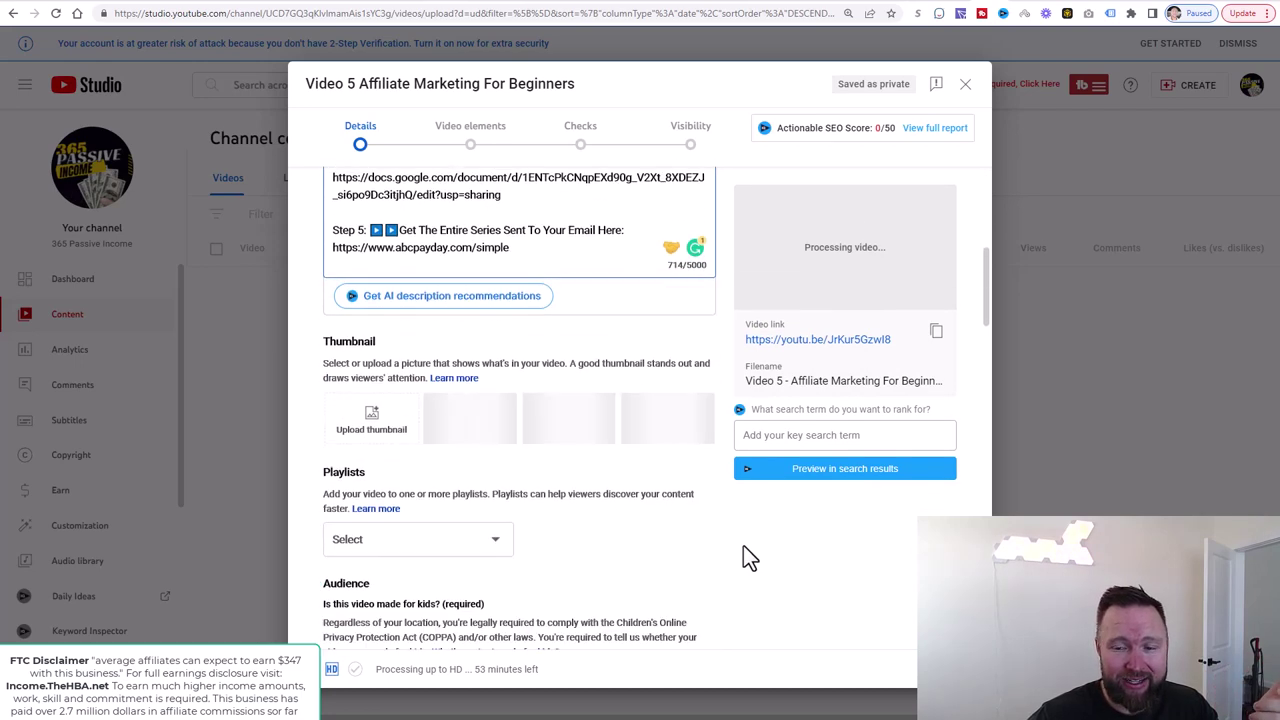